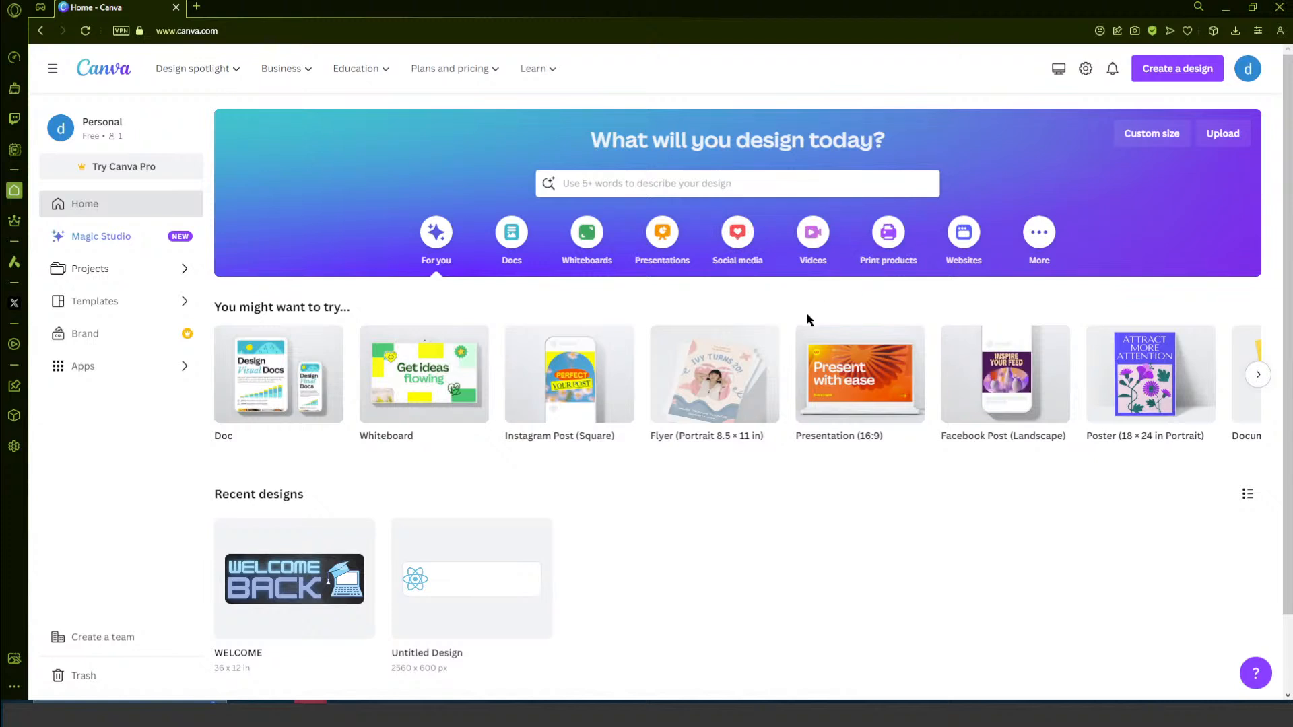
# - Browse the suggested design types on the home page, closing any blank design opened by mistake
pyautogui.scroll(-1, 791, 342)
pyautogui.scroll(1, 805, 359)
pyautogui.click(1258, 374)
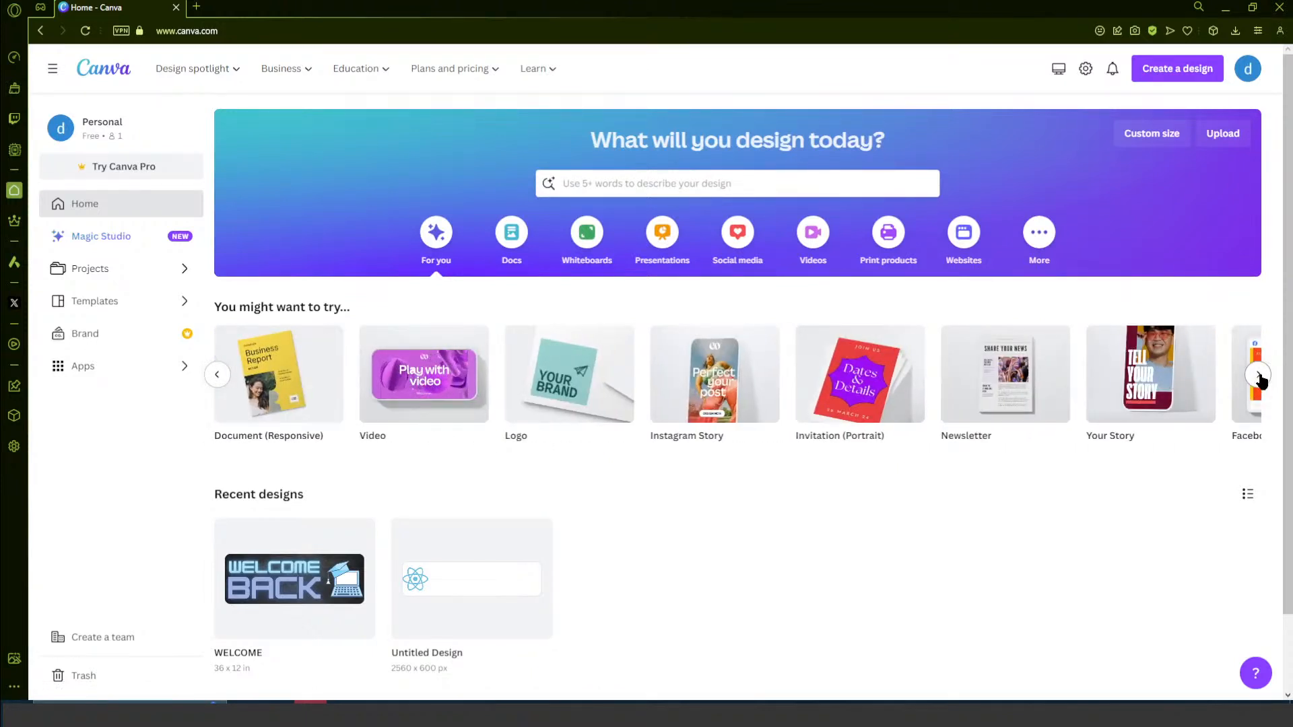
pyautogui.click(1258, 374)
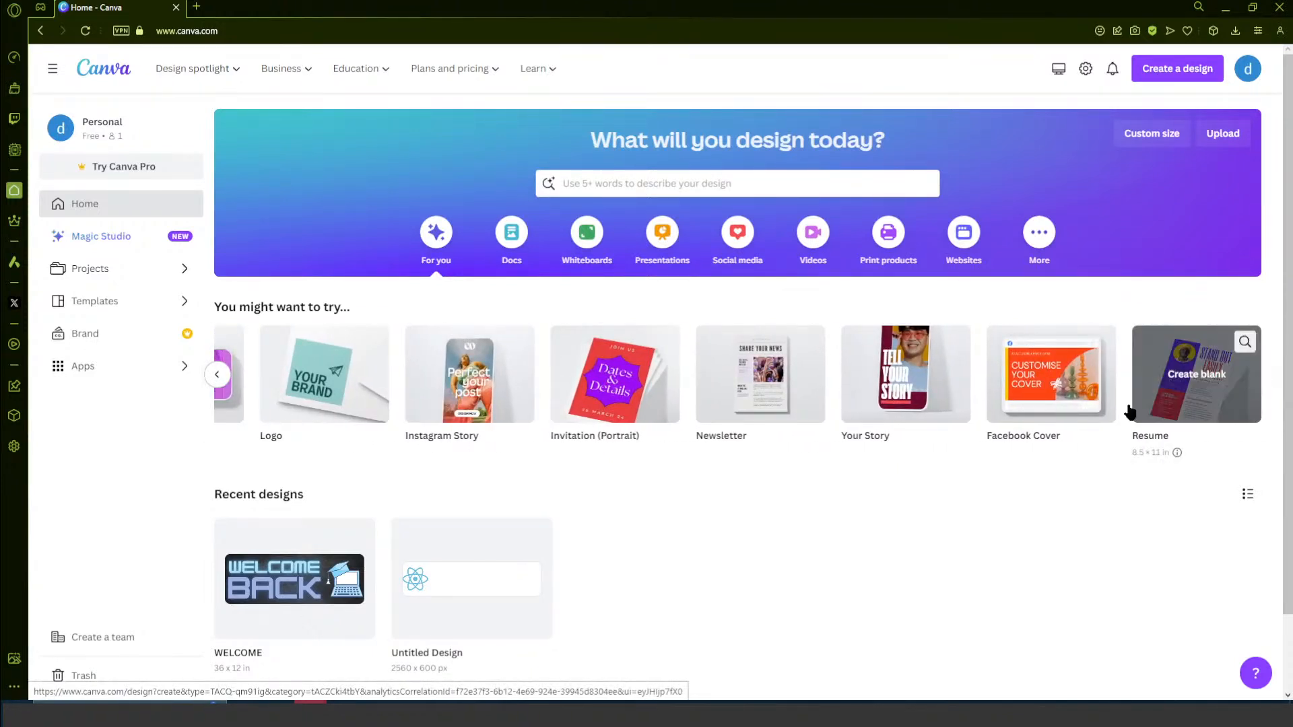
pyautogui.click(221, 385)
pyautogui.click(247, 397)
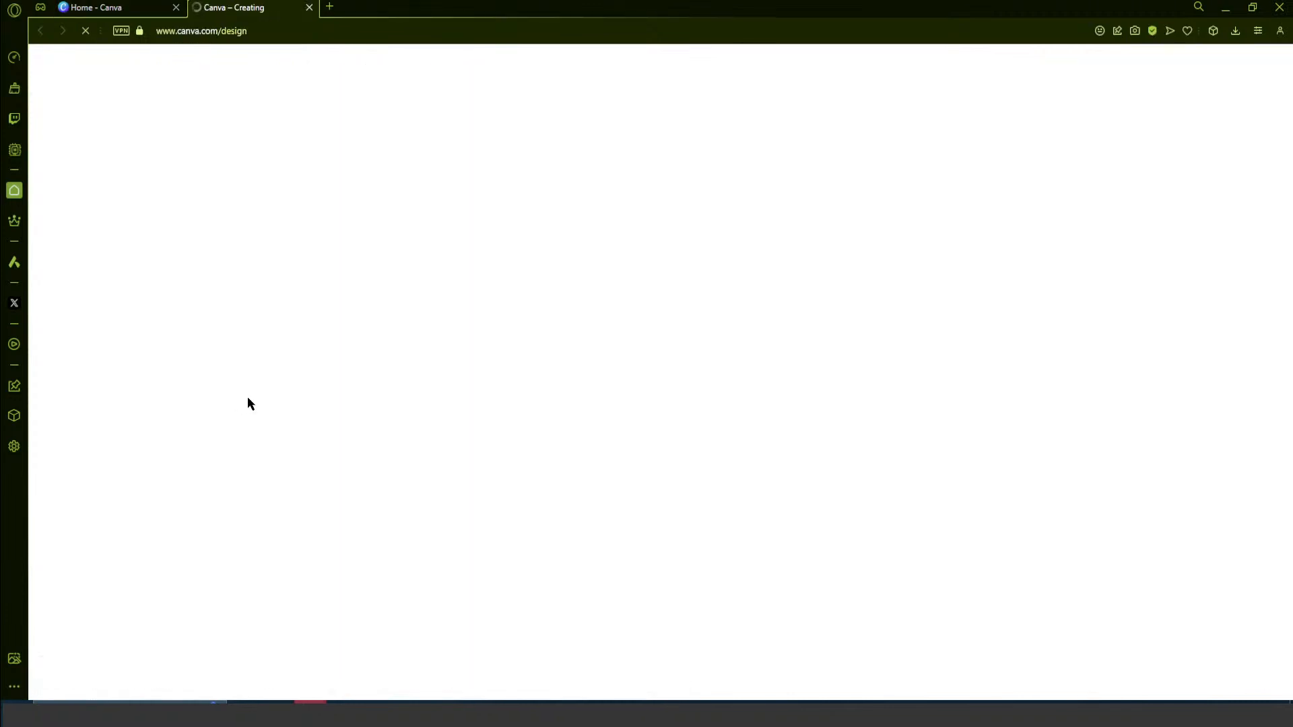
pyautogui.click(309, 7)
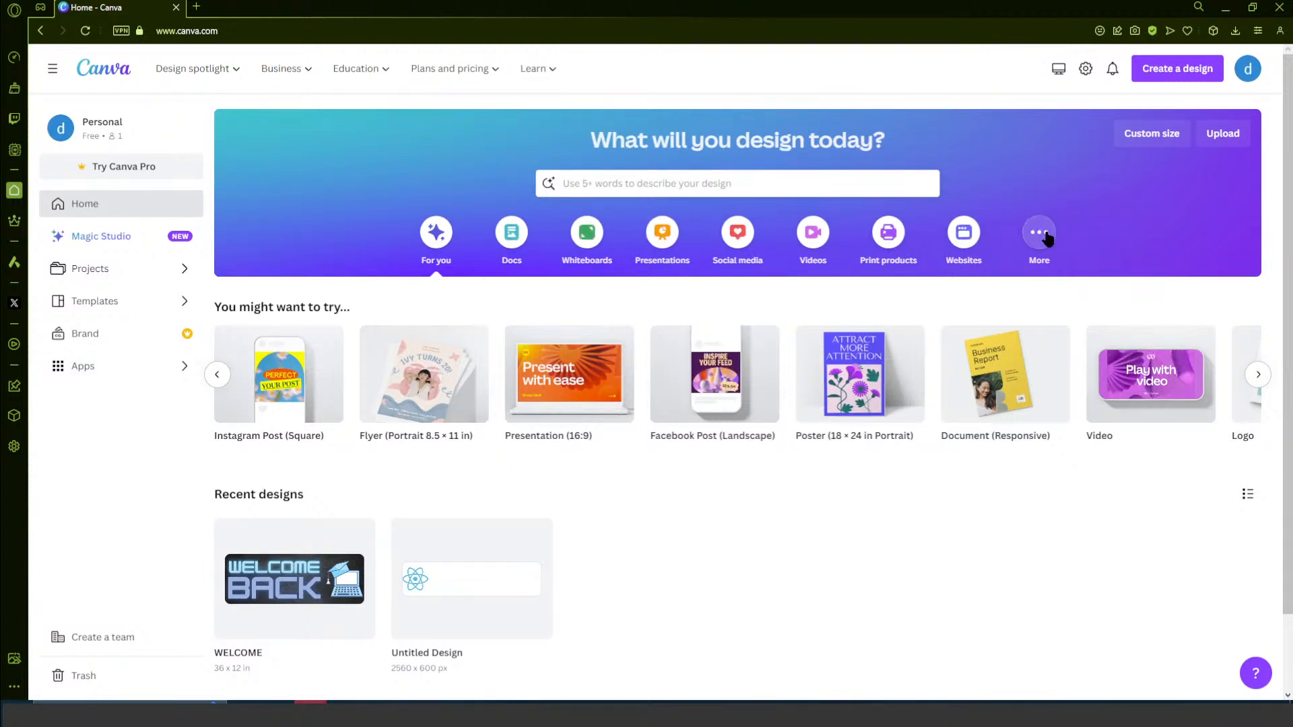
# - Look through the design types offered in the Websites category
pyautogui.click(965, 237)
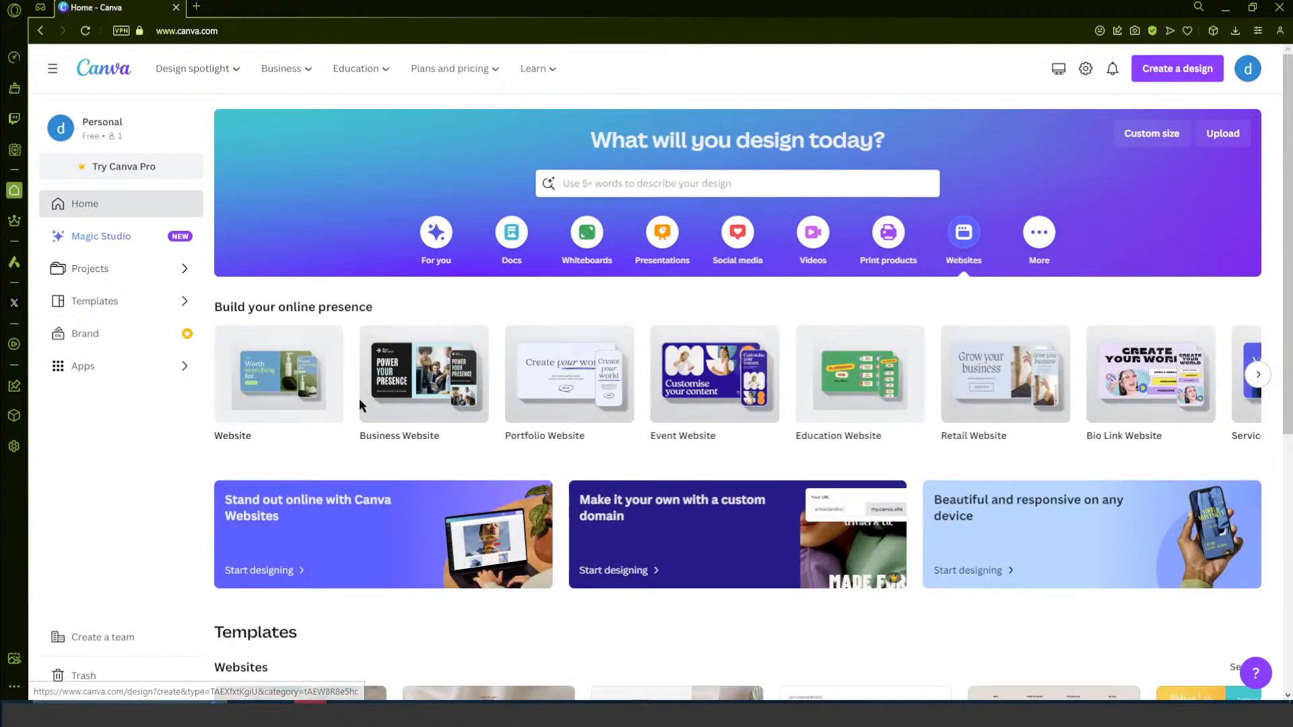
pyautogui.scroll(-3, 543, 458)
pyautogui.scroll(3, 503, 450)
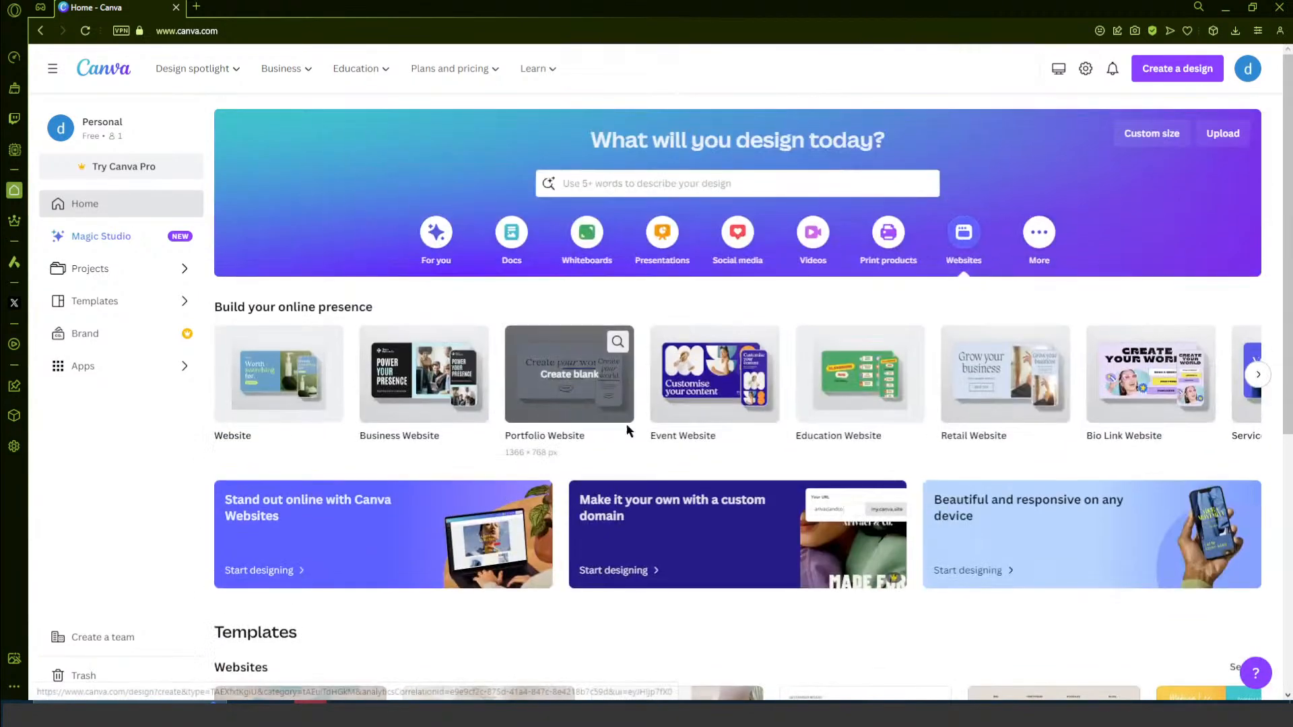
pyautogui.click(1254, 377)
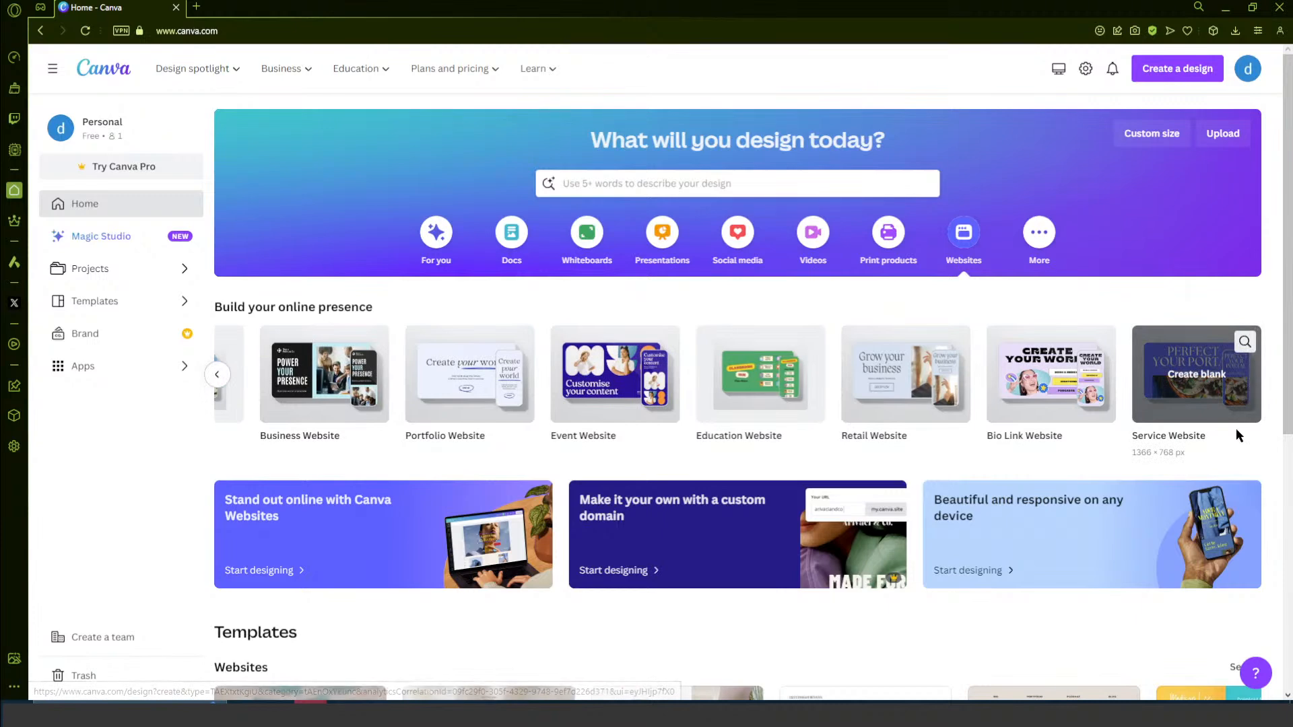
pyautogui.scroll(-3, 1235, 428)
pyautogui.scroll(2, 1235, 417)
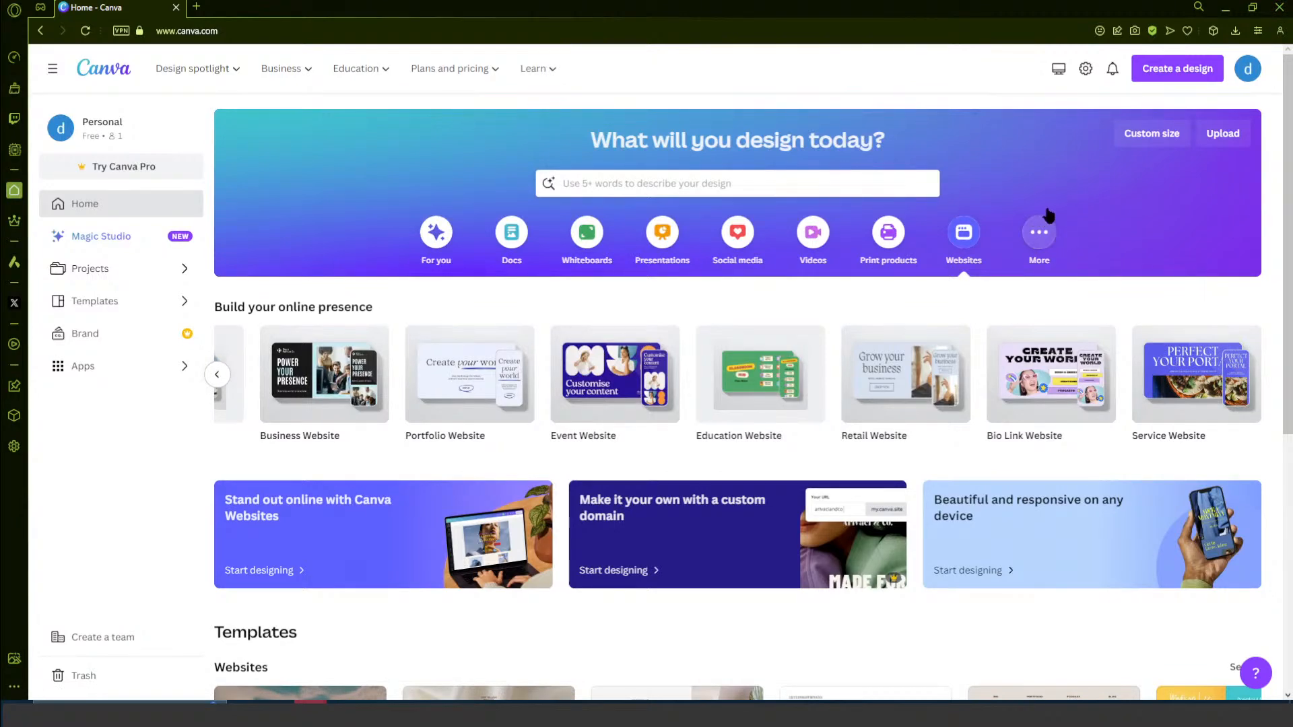
# - Look through the additional design types and templates offered under the More category
pyautogui.click(1057, 231)
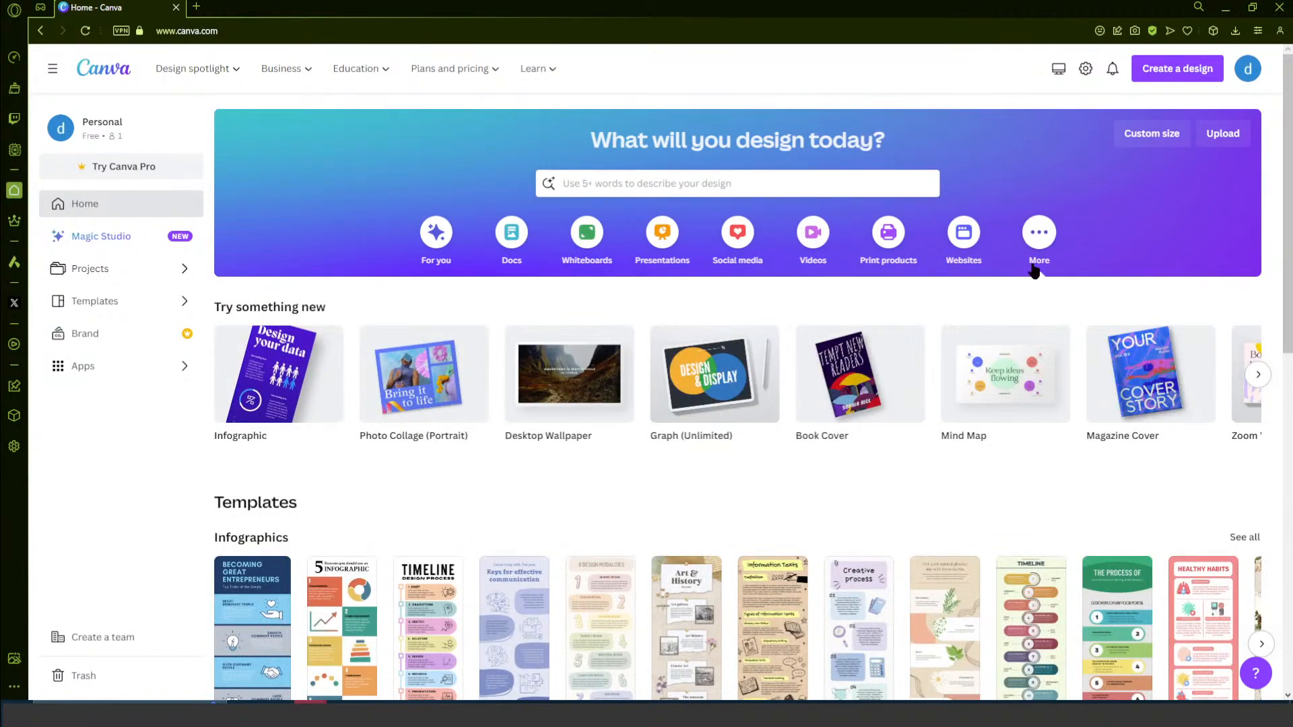
pyautogui.scroll(-1, 1054, 222)
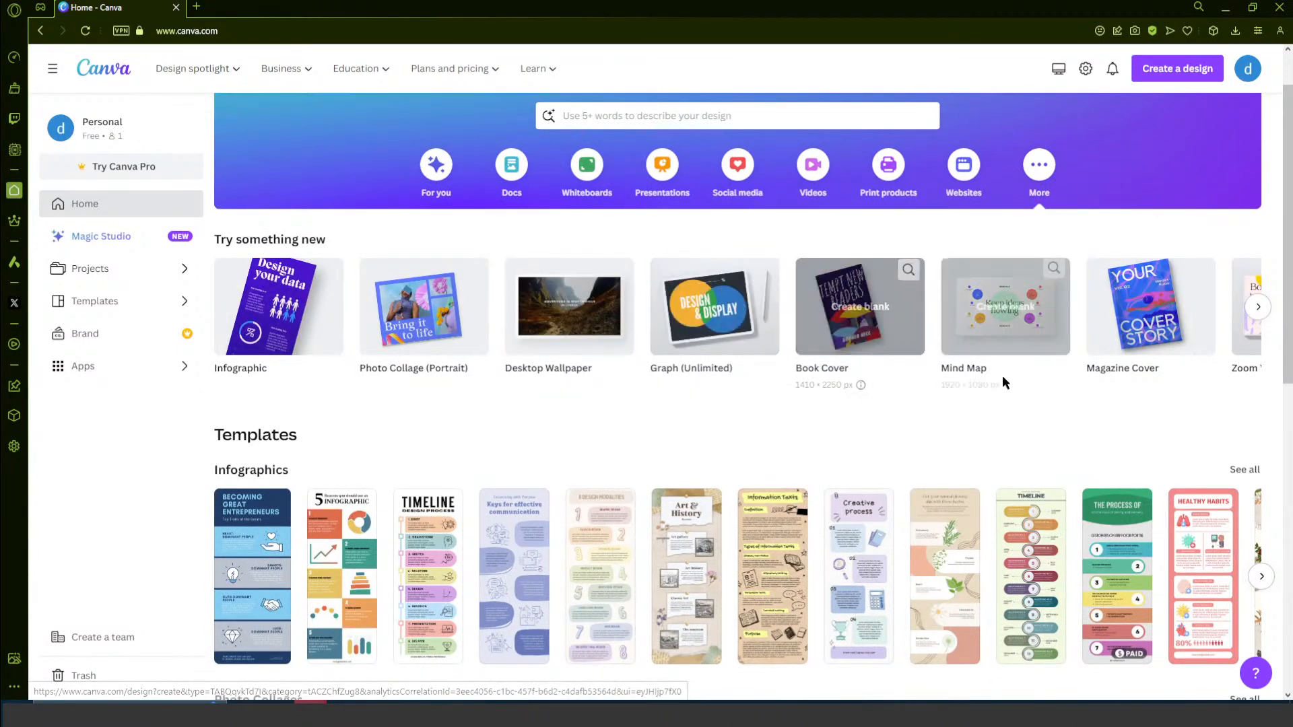
pyautogui.scroll(-1, 1008, 380)
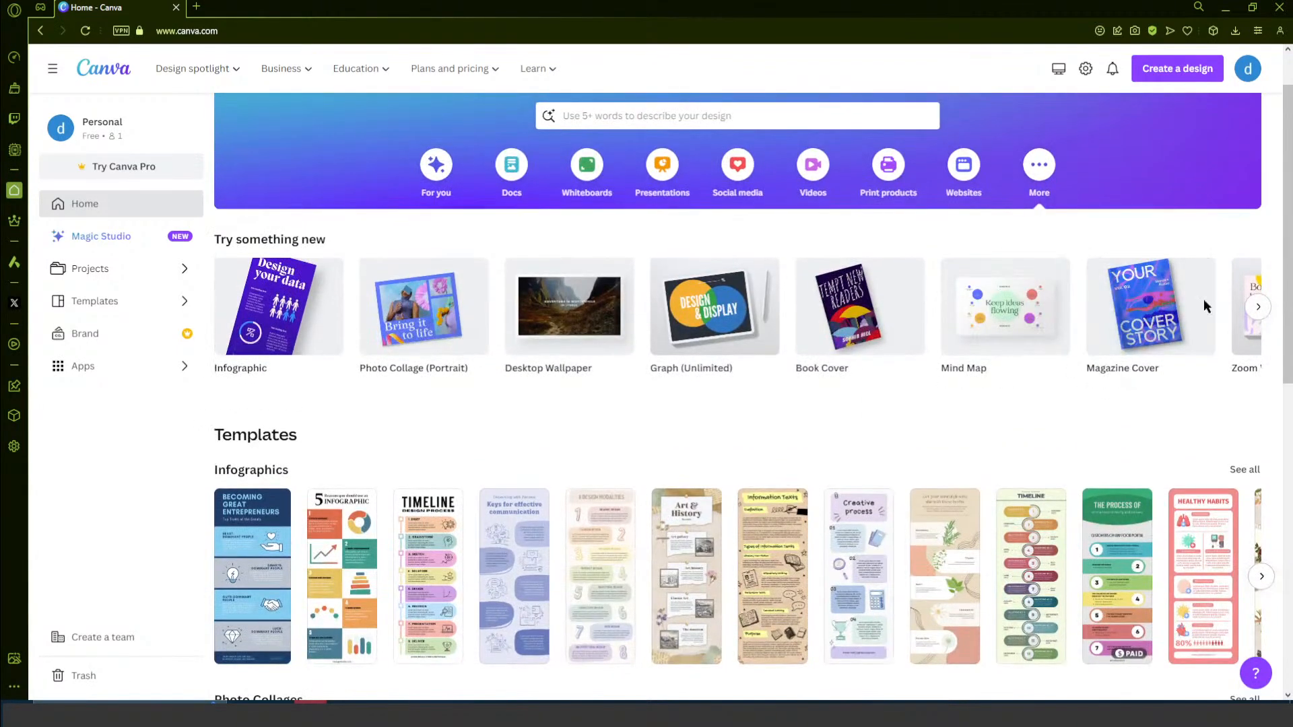
pyautogui.click(1256, 309)
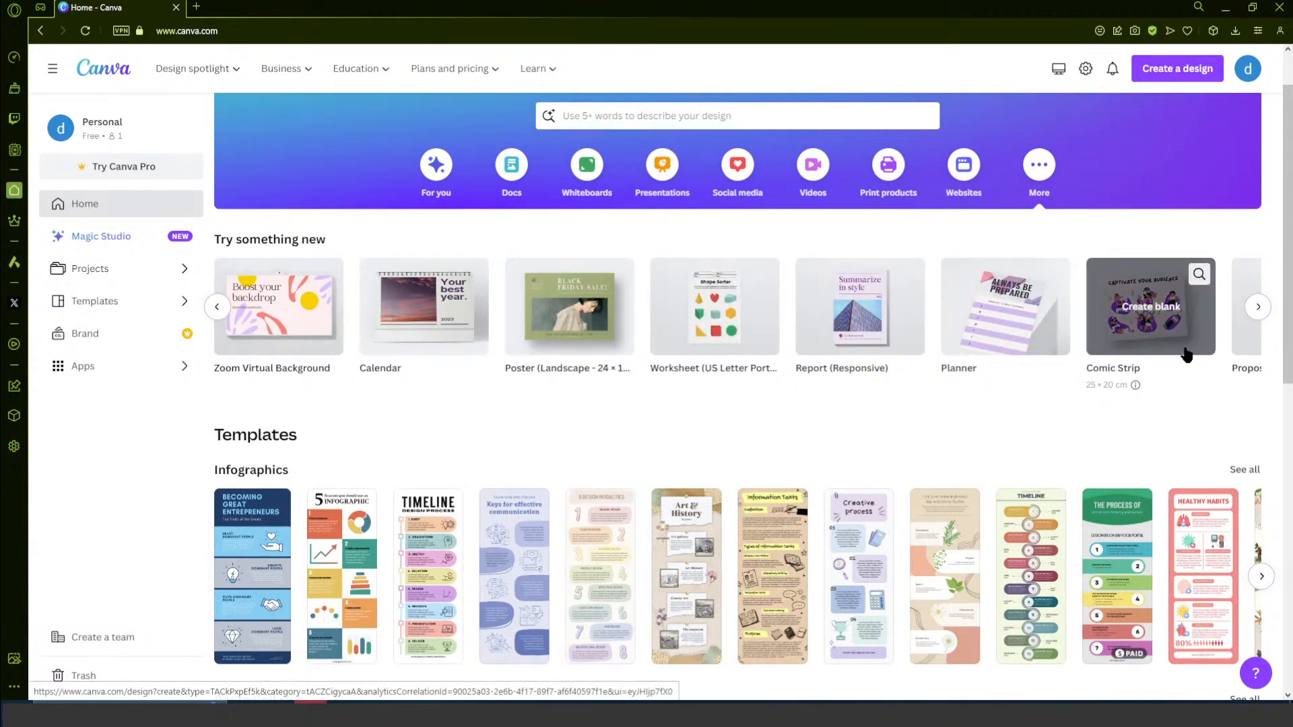
# - Examine the Social media category's popular, Instagram, Facebook and LinkedIn design types
pyautogui.click(734, 183)
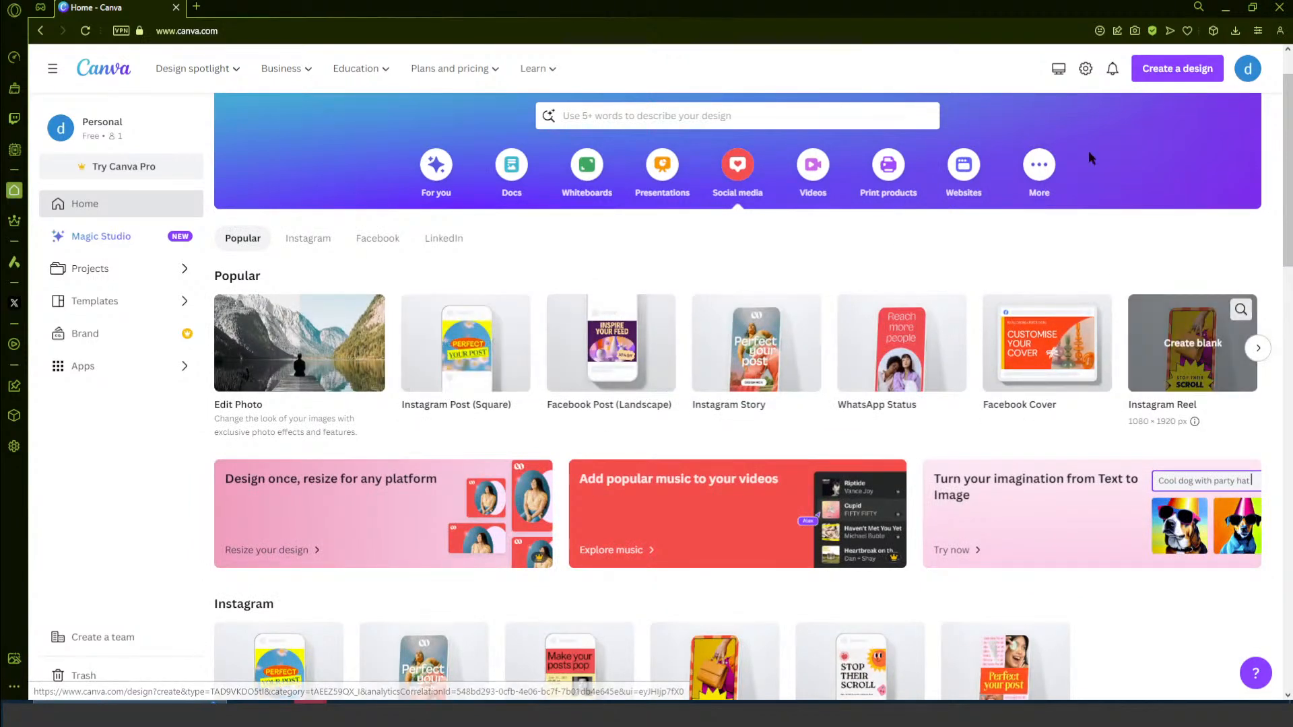
pyautogui.scroll(-2, 647, 303)
pyautogui.scroll(3, 740, 317)
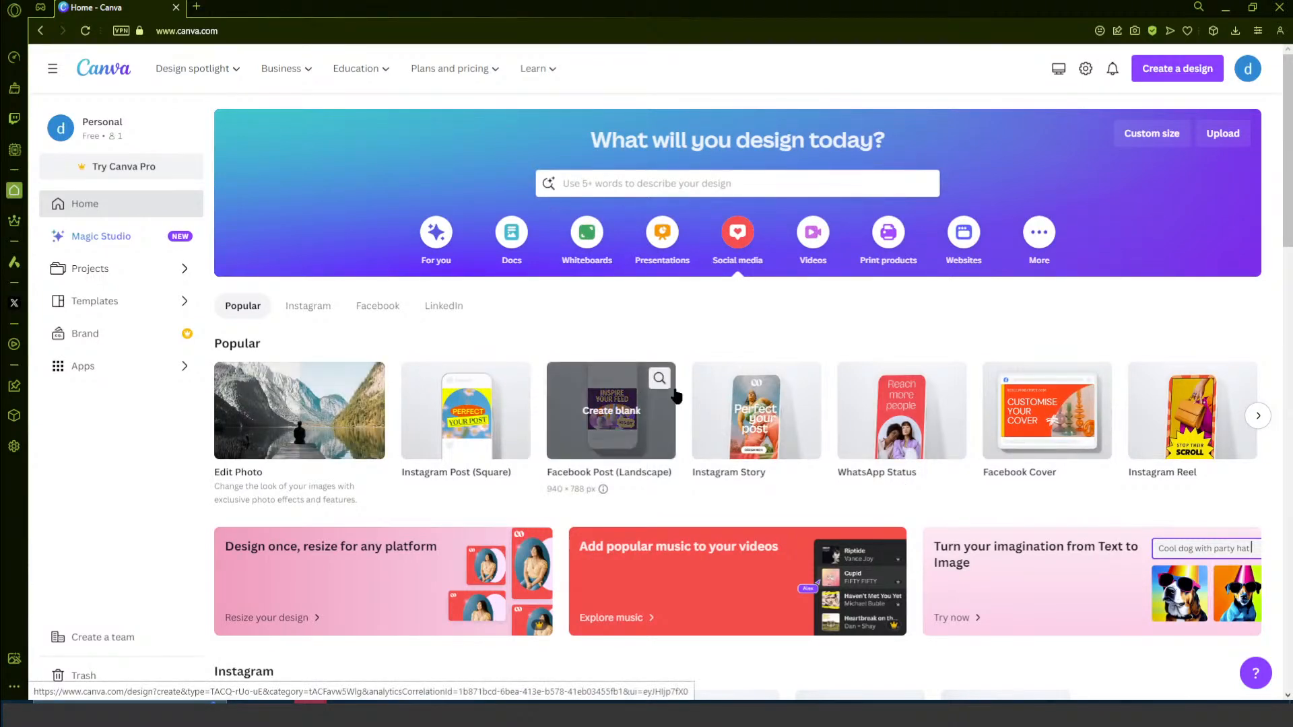
pyautogui.scroll(-4, 927, 521)
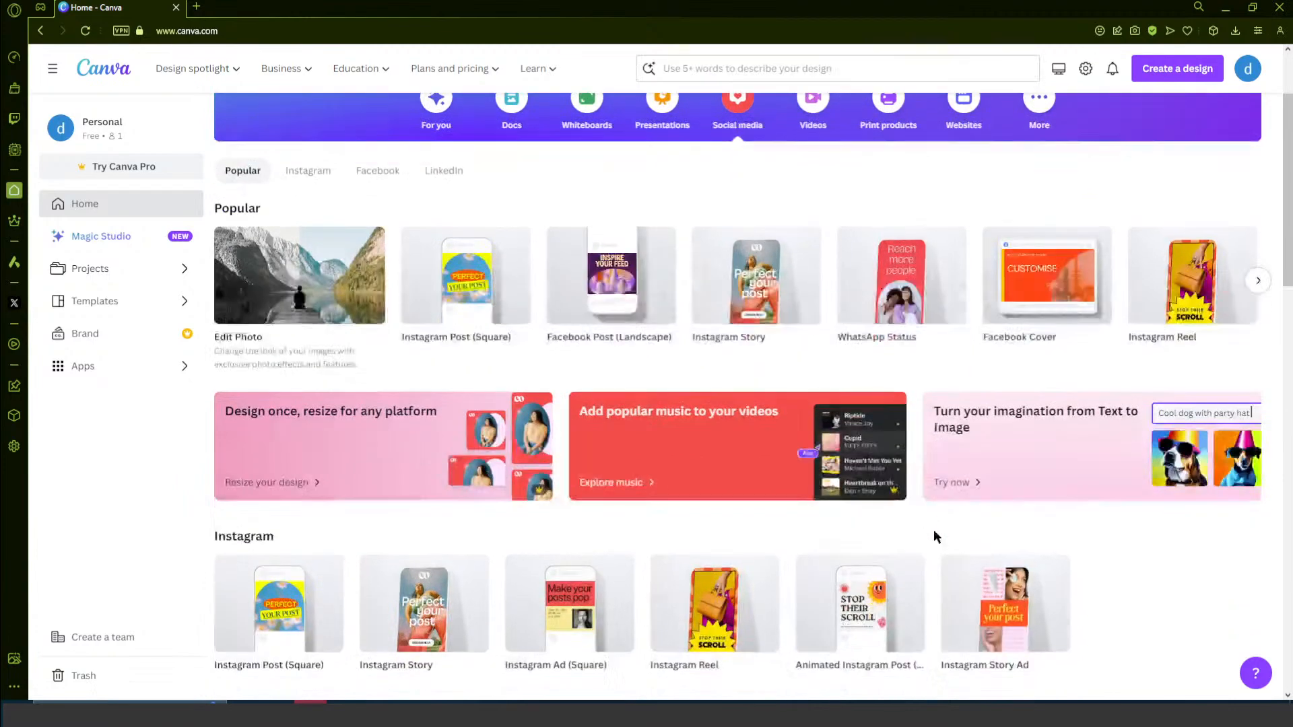
pyautogui.scroll(2, 946, 587)
pyautogui.scroll(-3, 968, 611)
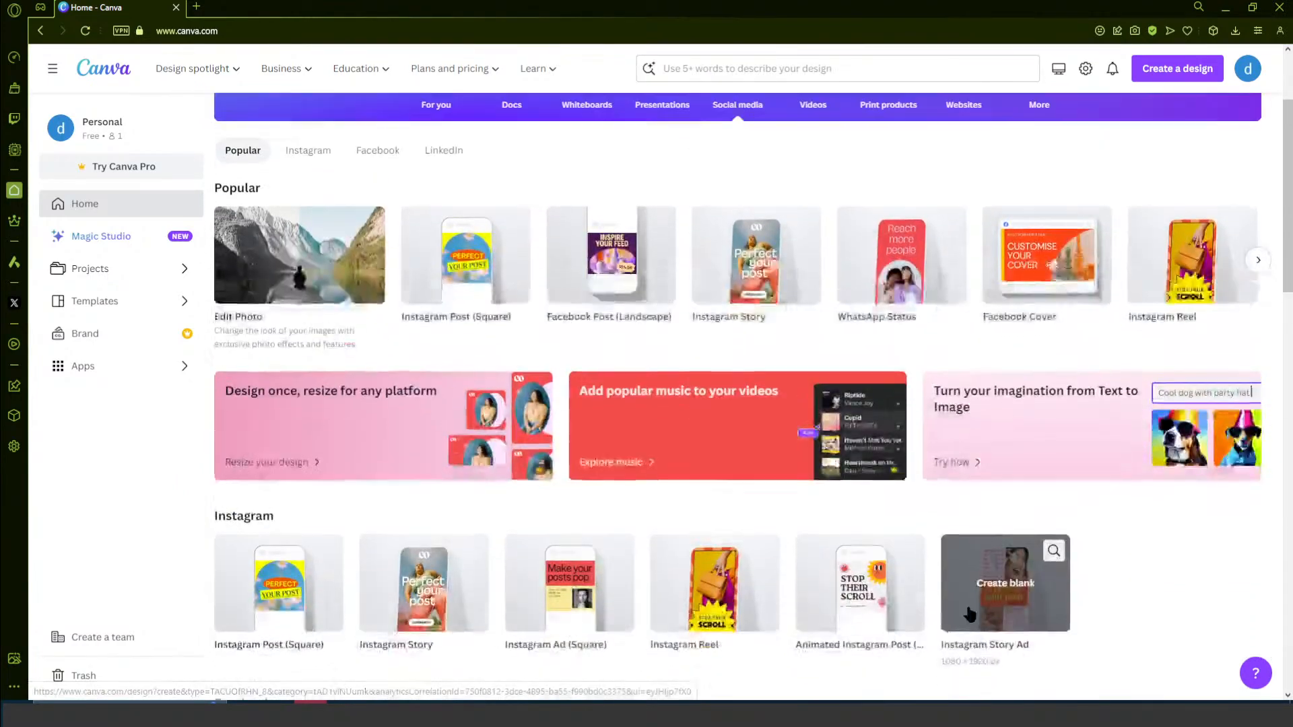
pyautogui.scroll(-3, 974, 633)
pyautogui.scroll(7, 976, 629)
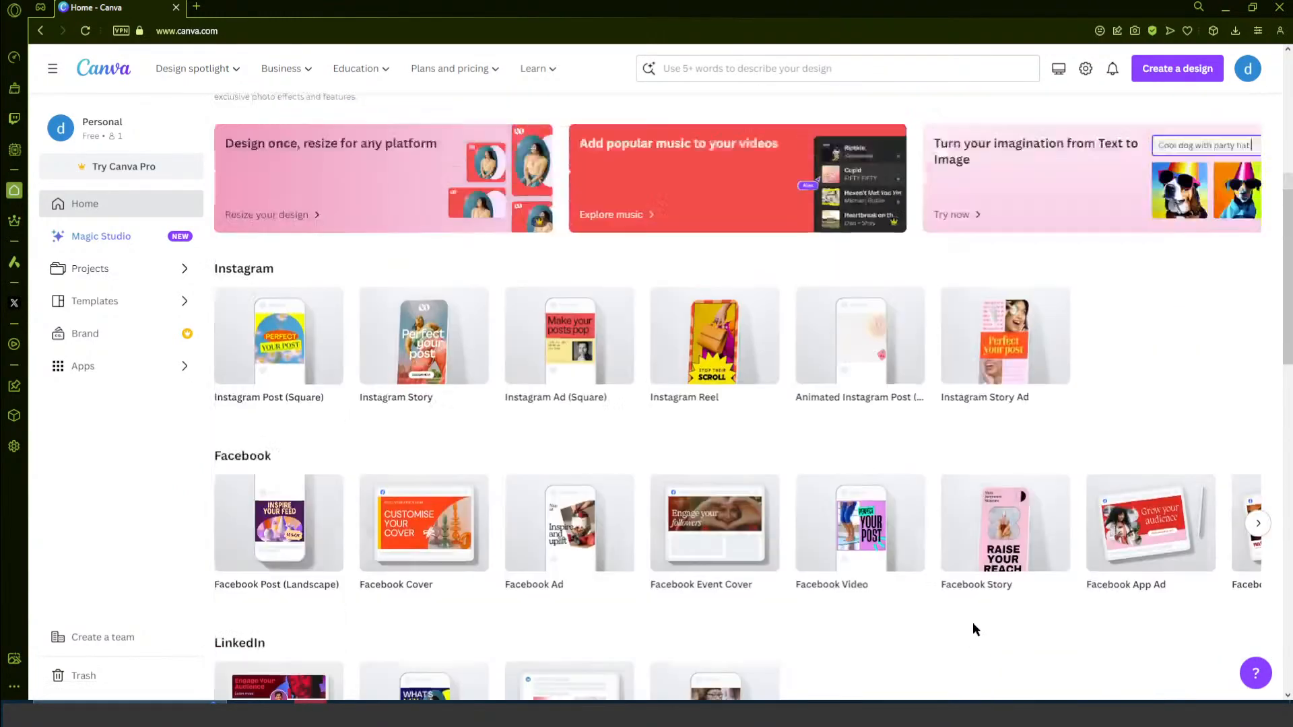
pyautogui.scroll(2, 976, 628)
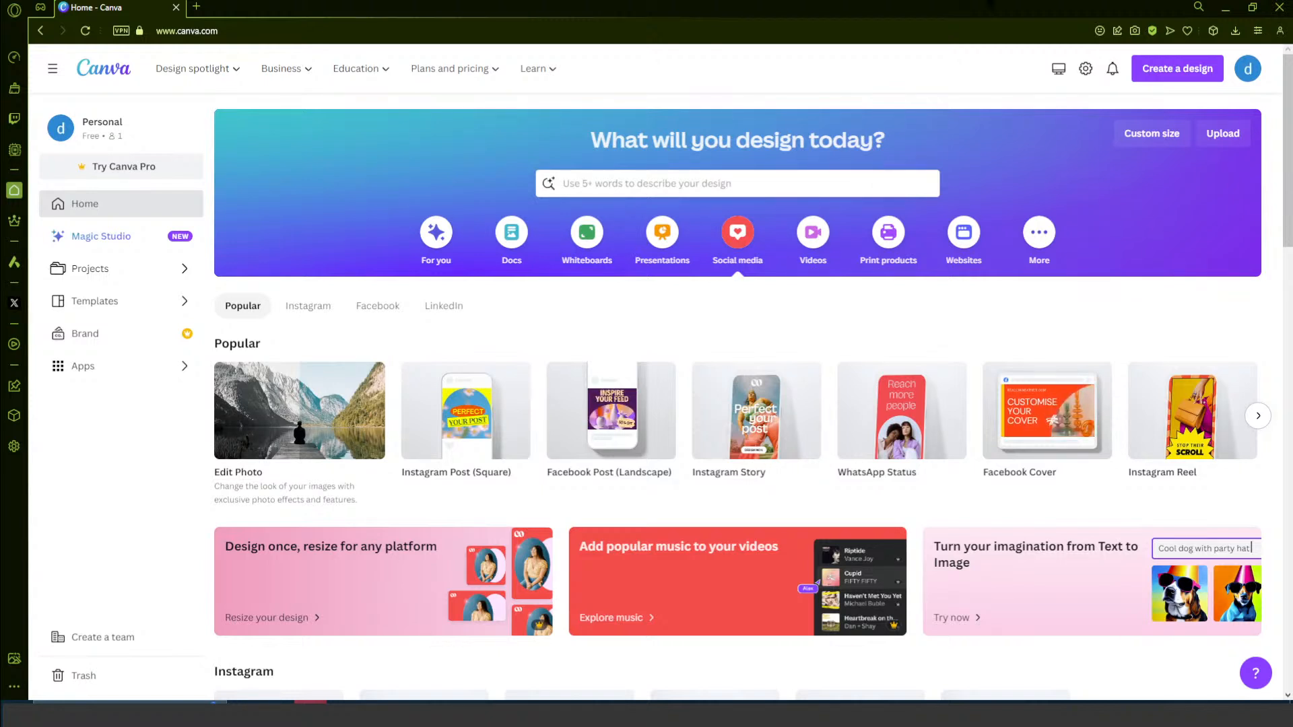
# - Create a blank Logo design from the For you suggestions
pyautogui.click(435, 232)
pyautogui.moveTo(861, 350)
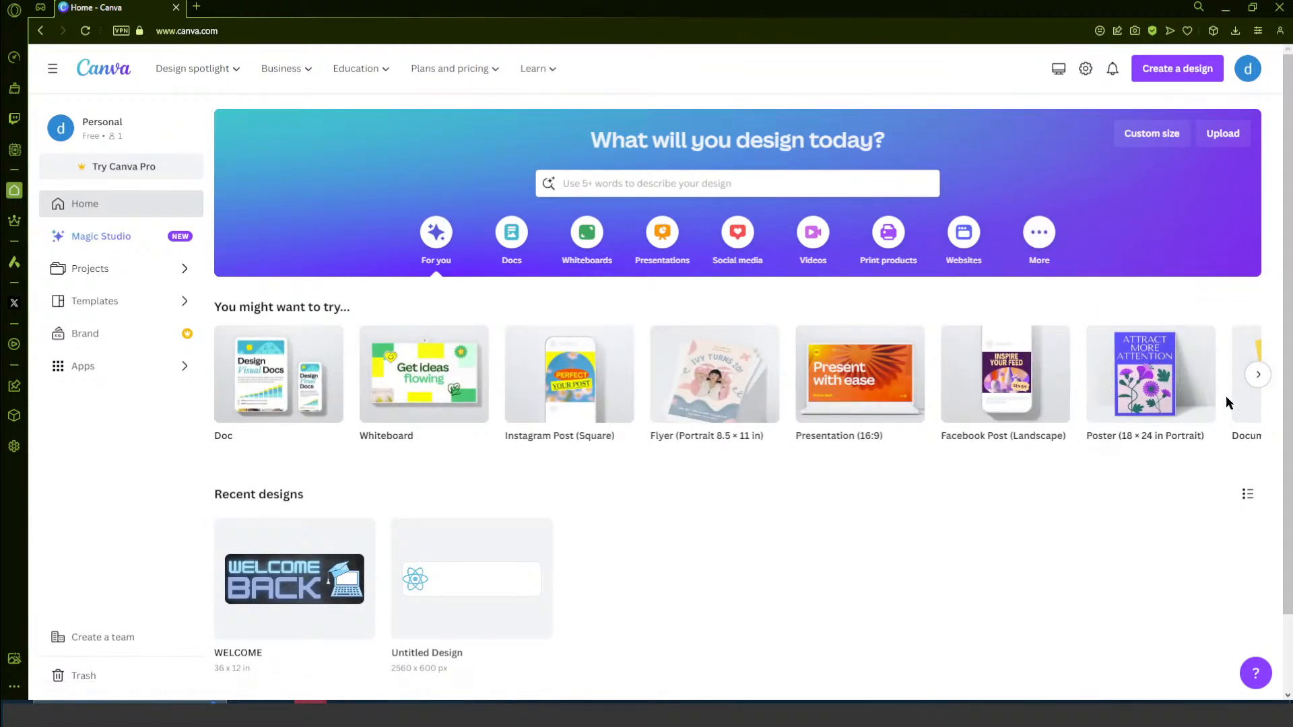
pyautogui.click(1258, 376)
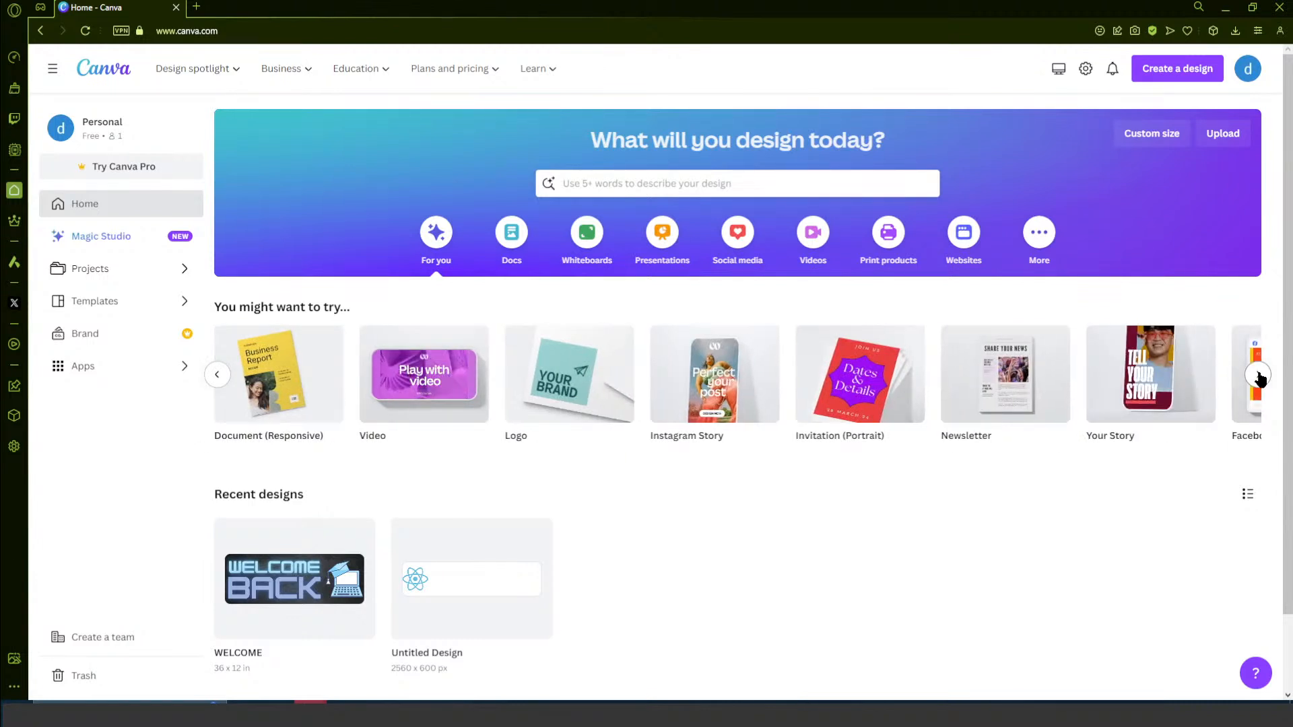
pyautogui.click(1257, 376)
pyautogui.click(217, 375)
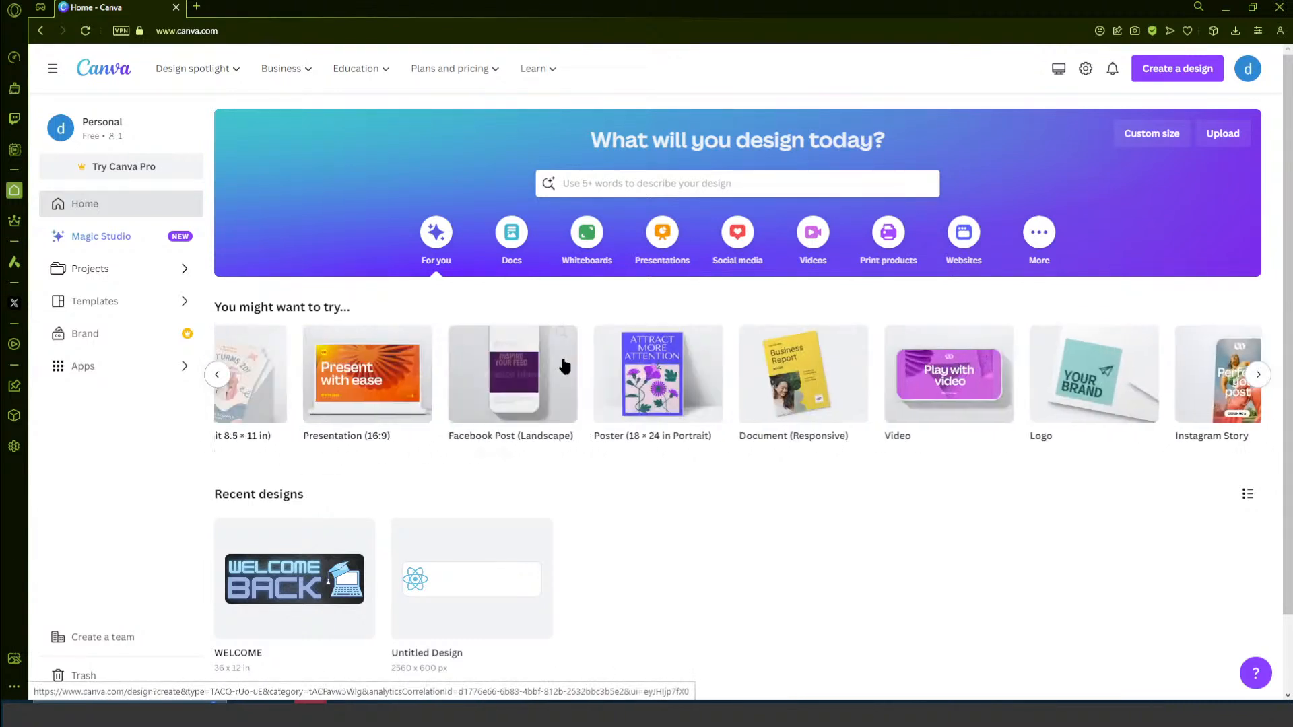
pyautogui.click(1246, 416)
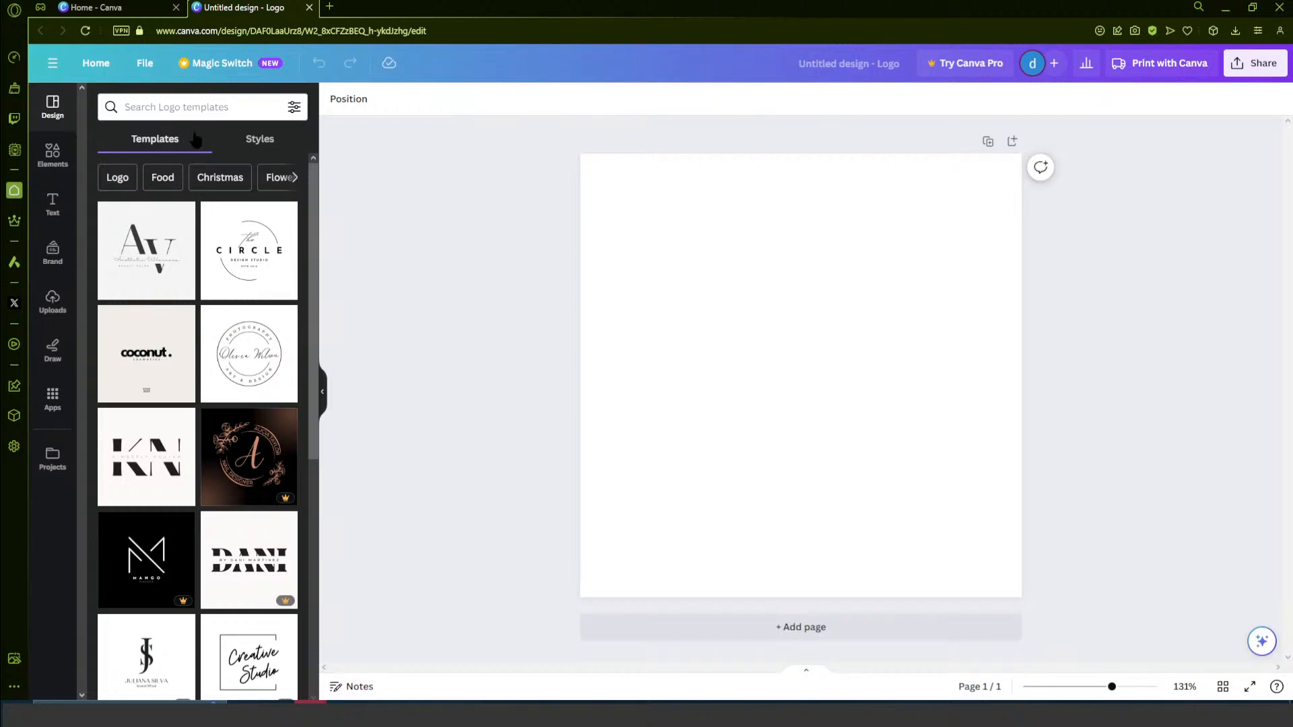
# - Search the logo templates for "computer"
pyautogui.click(194, 110)
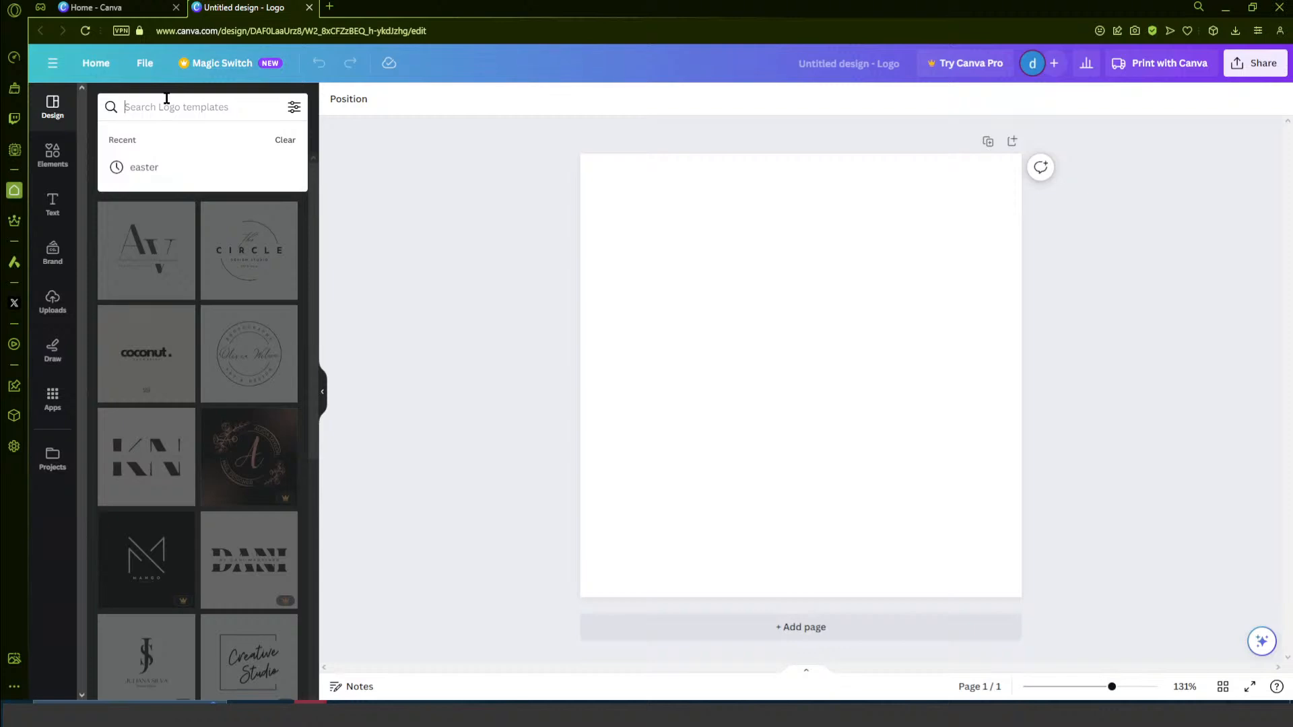
pyautogui.write('computer')
pyautogui.press('Return')
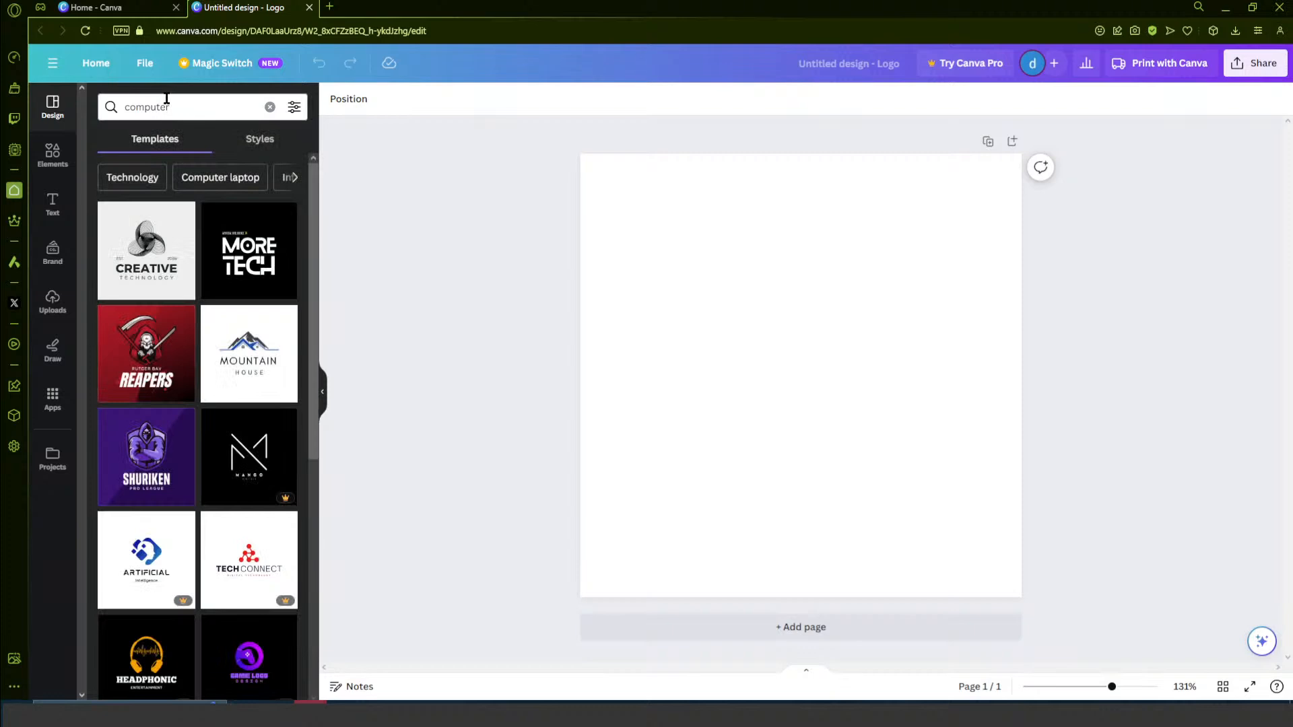
# - Apply the white EZZRA Technologies logo template with the wireframe globe to the blank page
pyautogui.scroll(-2, 249, 316)
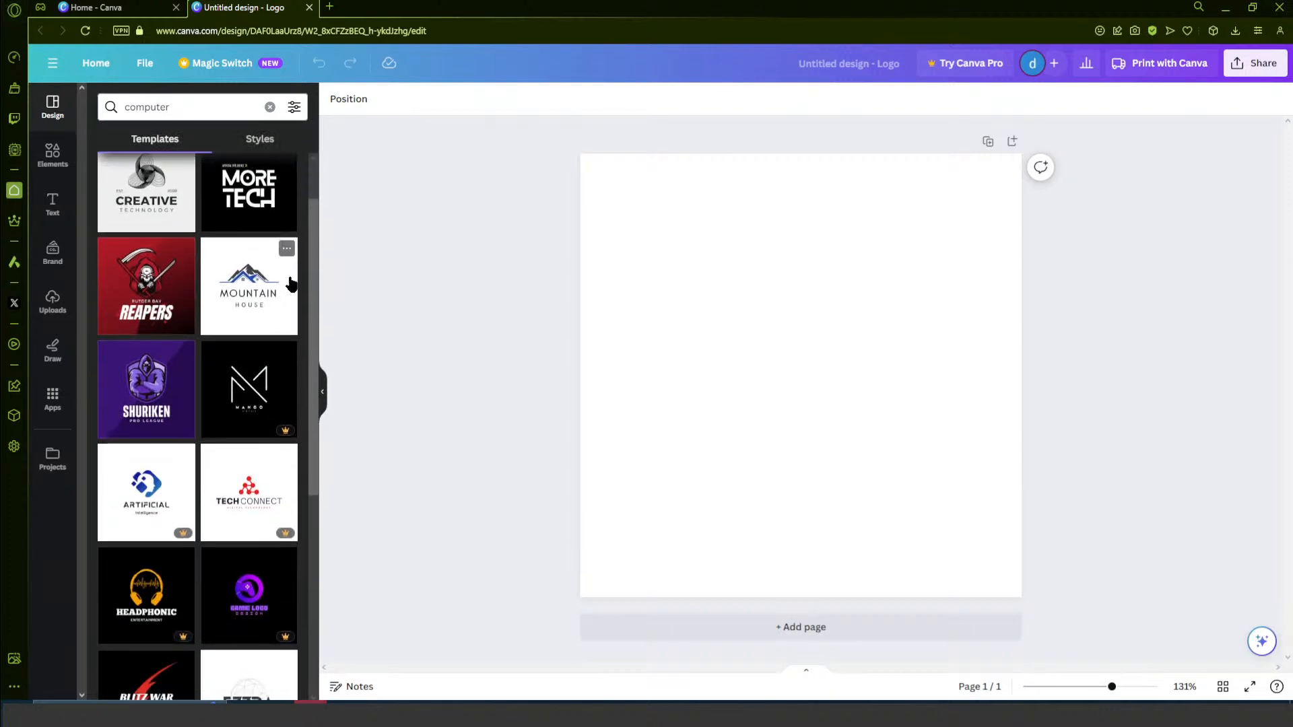
pyautogui.scroll(3, 250, 316)
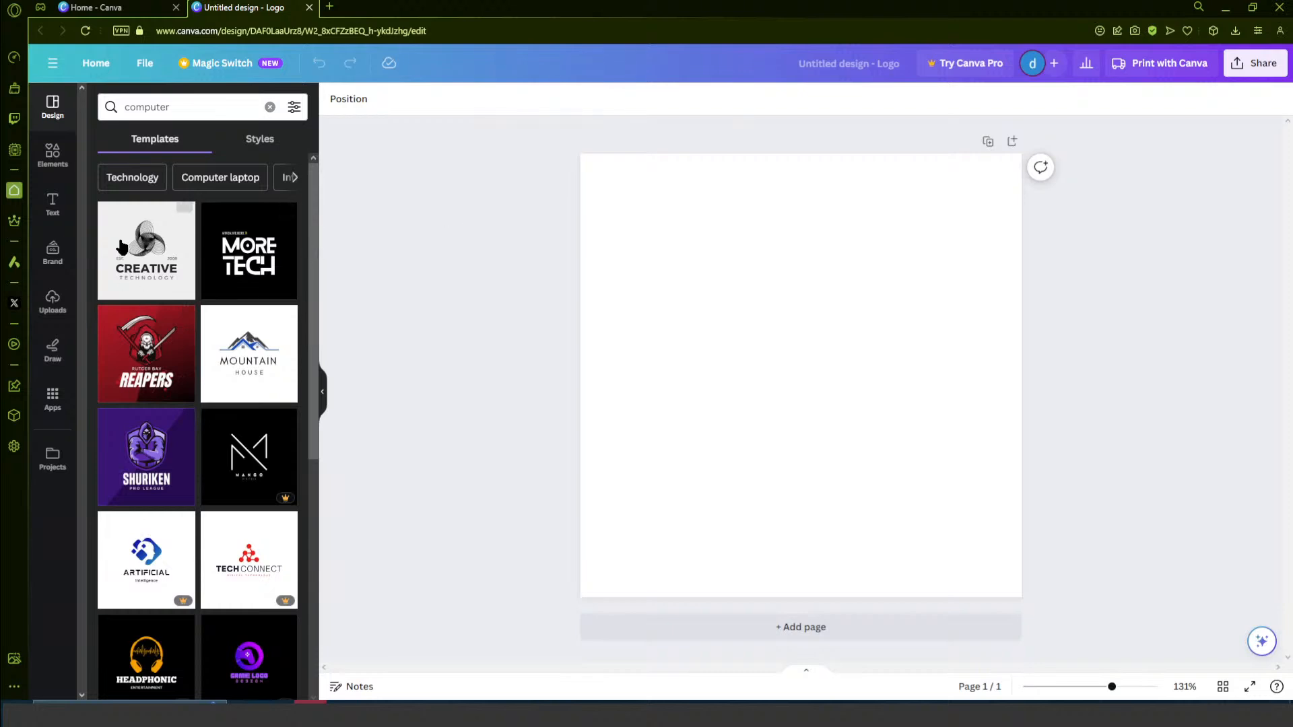
pyautogui.scroll(-3, 244, 323)
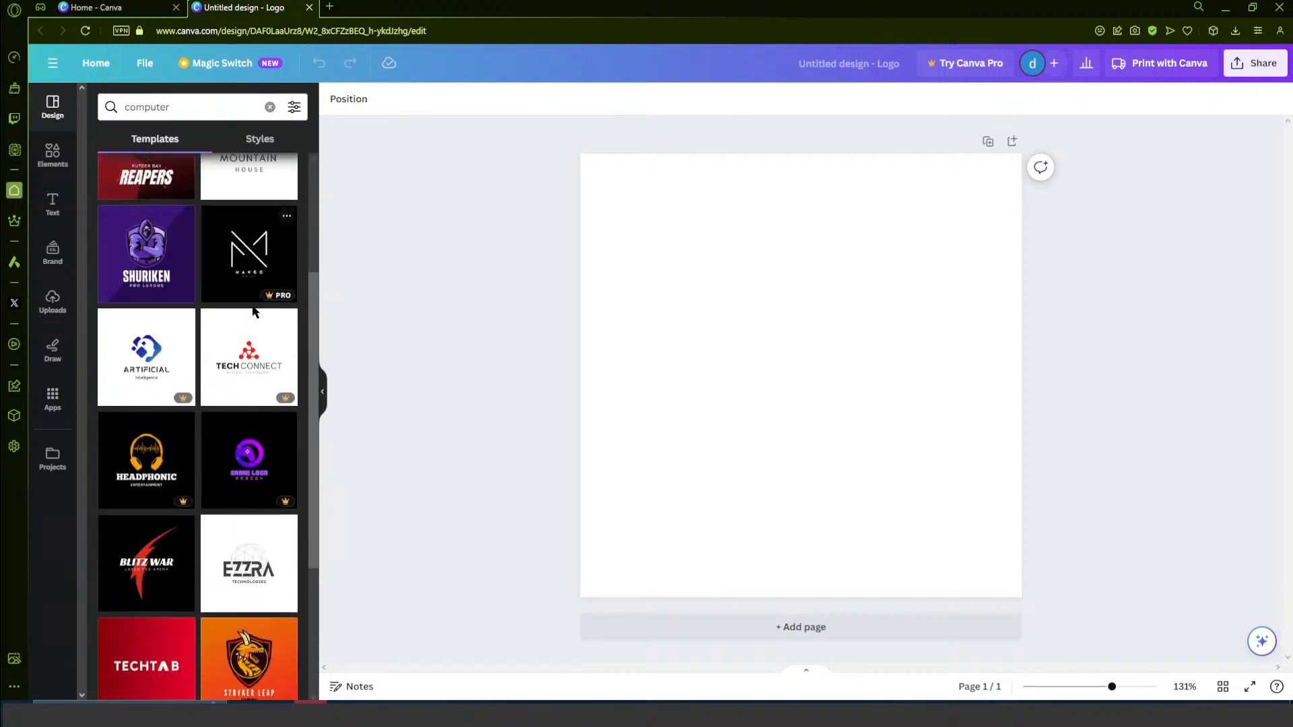
pyautogui.scroll(-2, 249, 350)
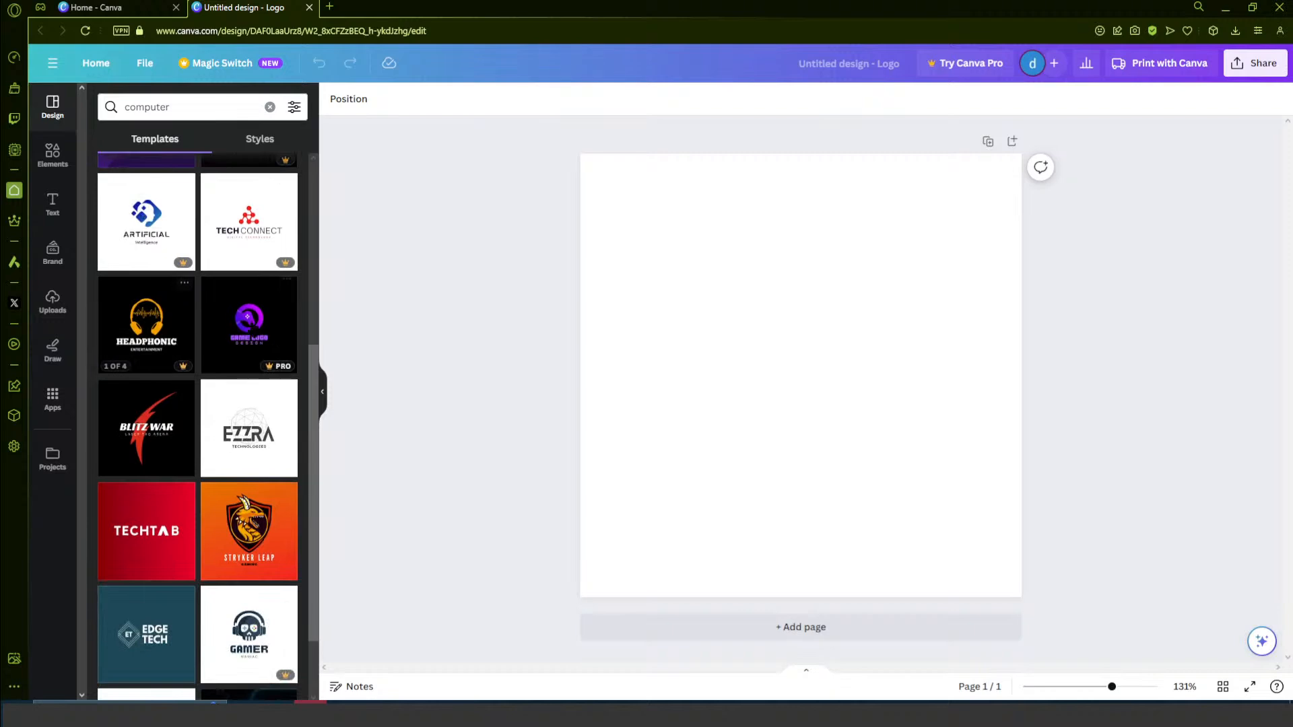
pyautogui.scroll(-1, 243, 364)
pyautogui.scroll(2, 243, 353)
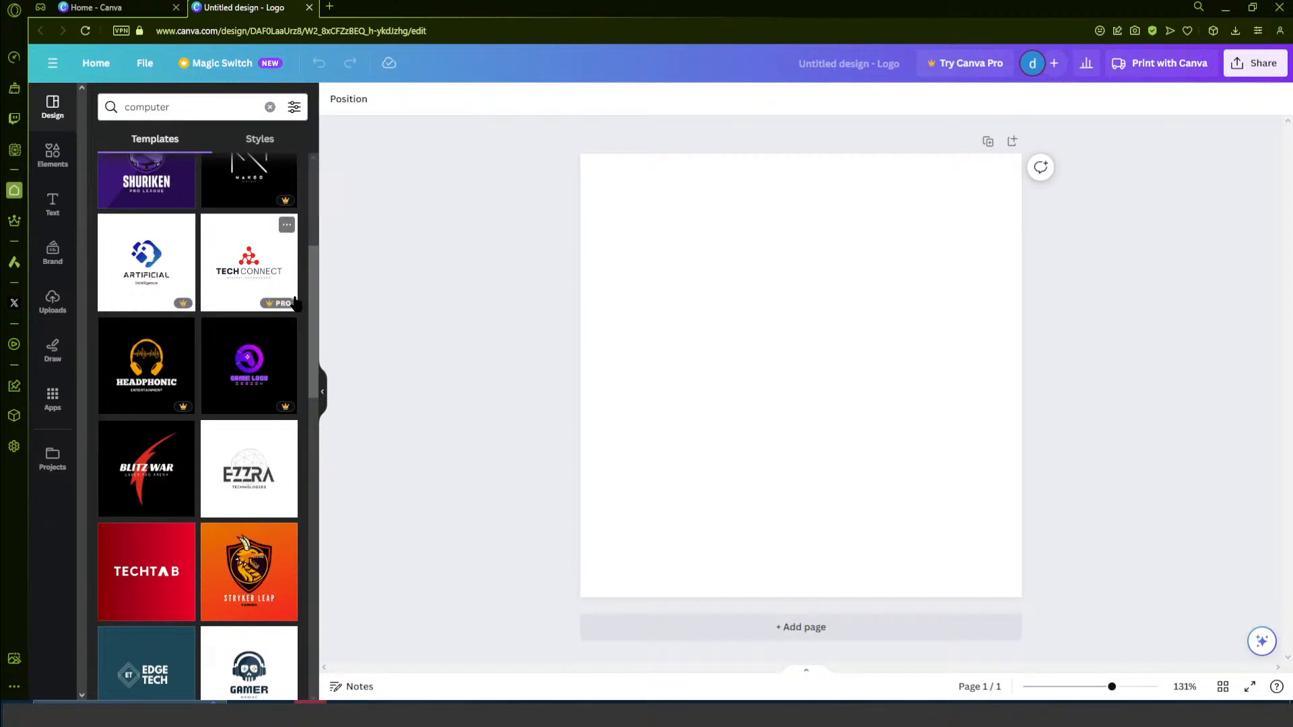
pyautogui.scroll(-1, 264, 402)
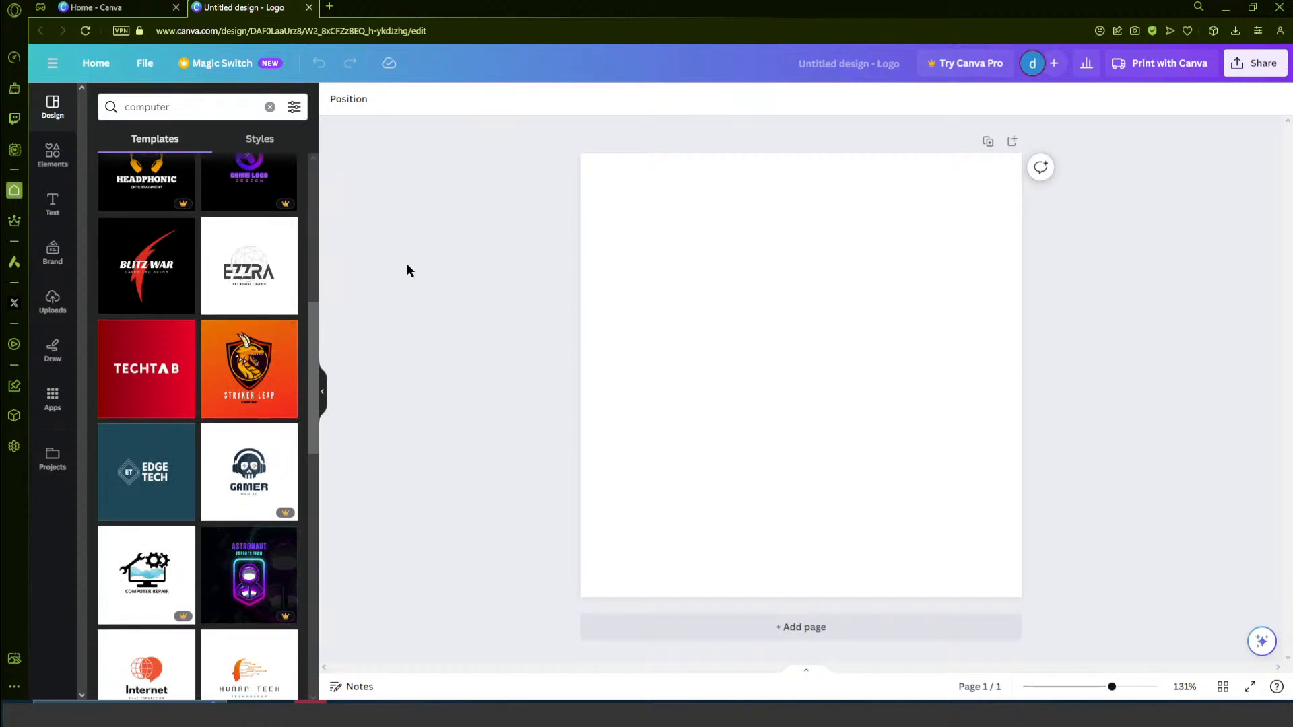
pyautogui.click(262, 295)
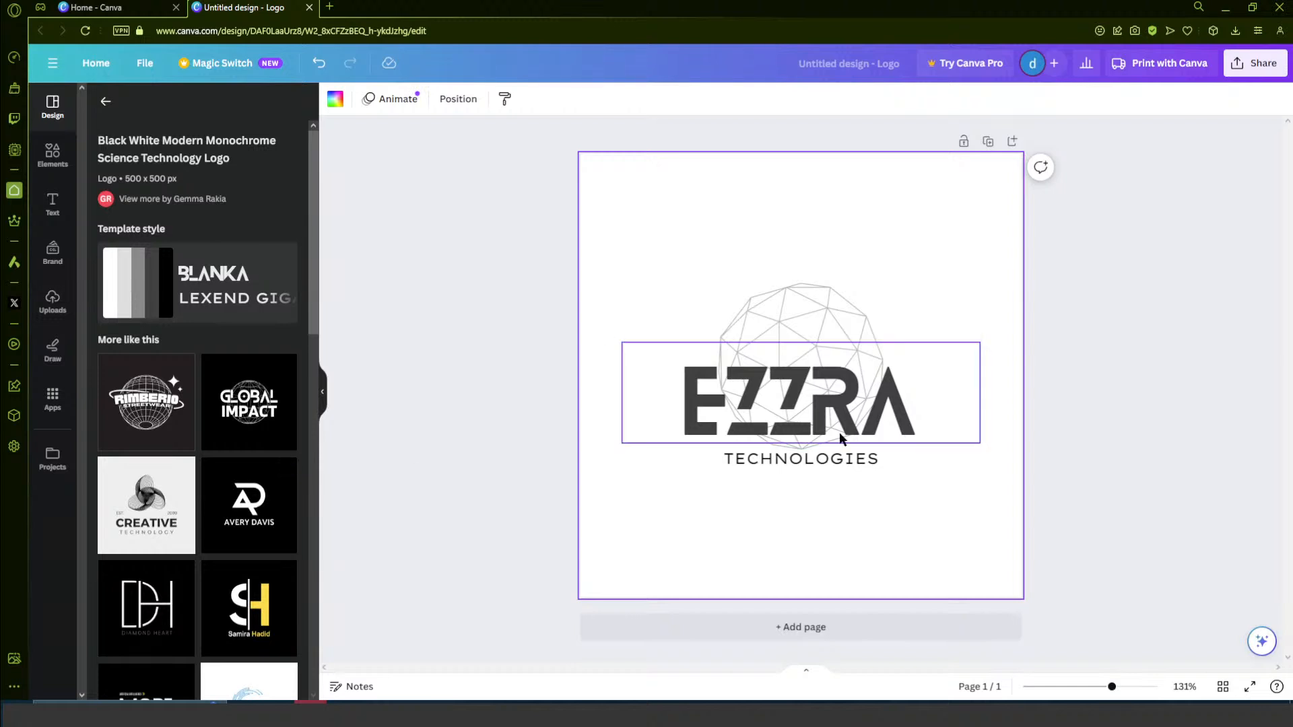
# - Try to shuffle the template style's colours and fonts on the EZZRA logo
pyautogui.click(217, 288)
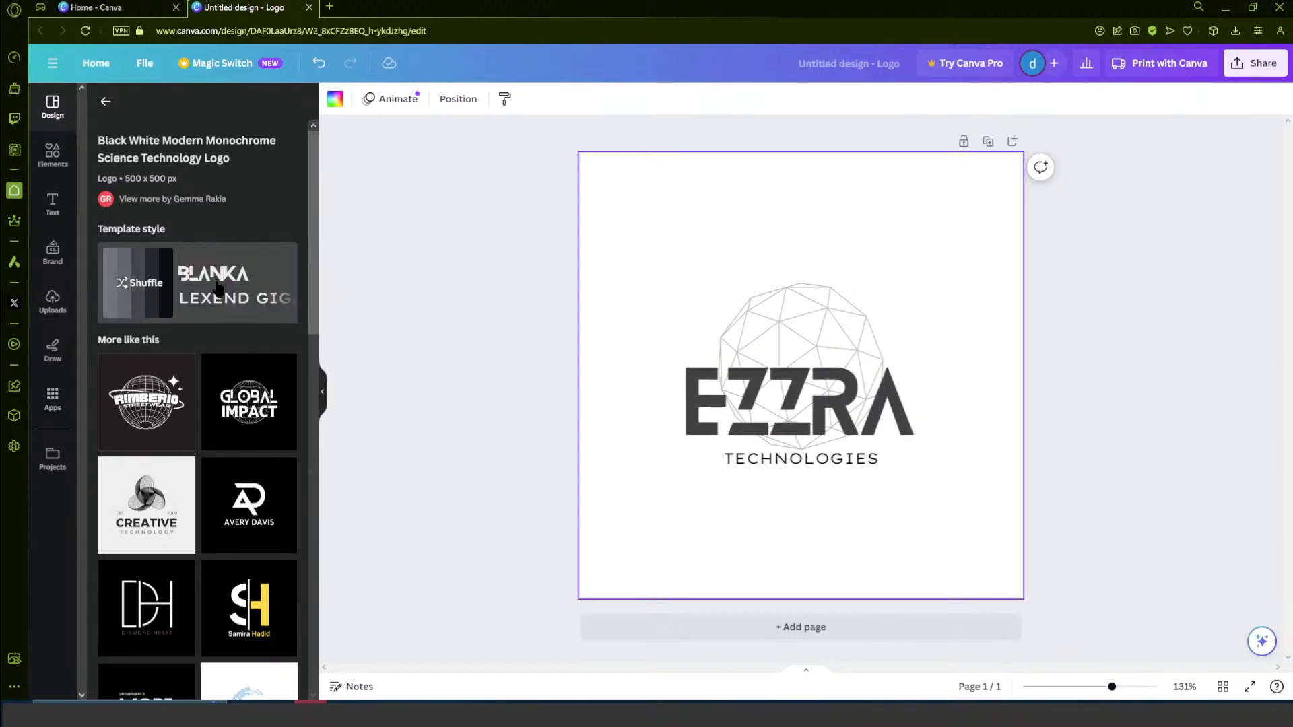
pyautogui.click(175, 286)
pyautogui.click(176, 285)
pyautogui.scroll(-3, 203, 404)
pyautogui.scroll(2, 202, 404)
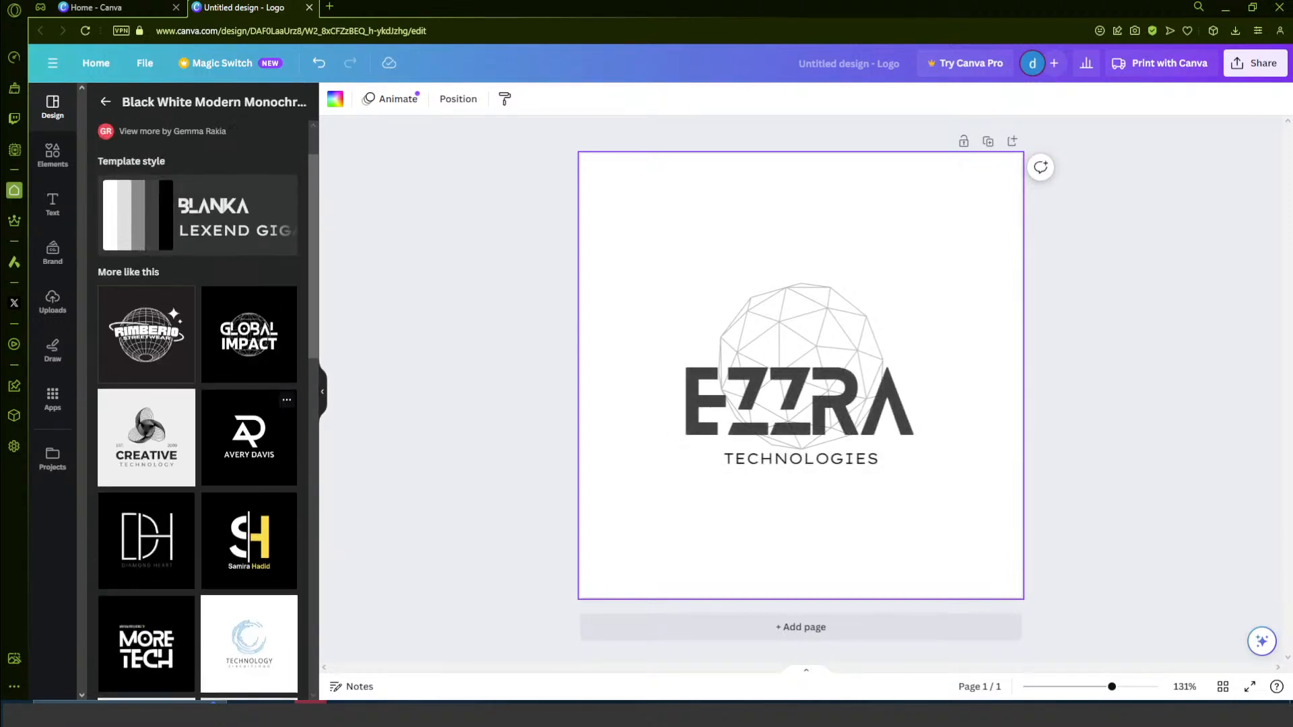
pyautogui.scroll(1, 202, 336)
pyautogui.moveTo(229, 287)
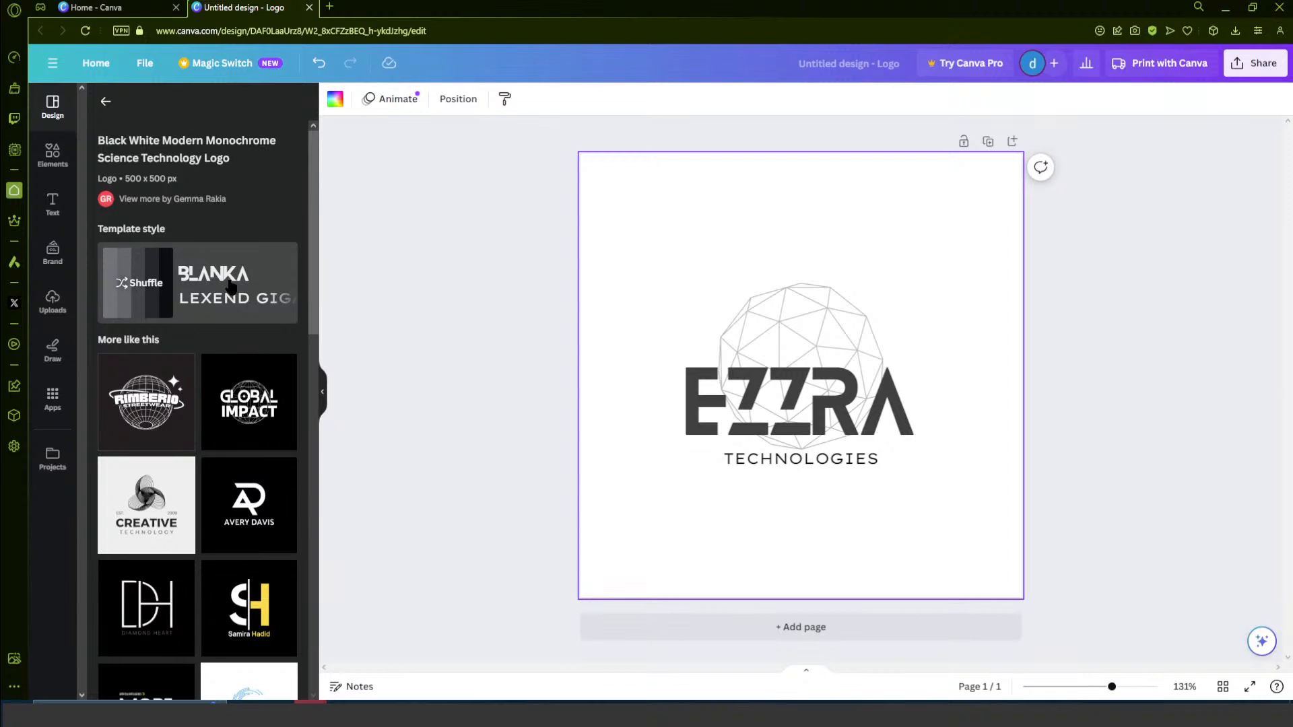
pyautogui.click(202, 281)
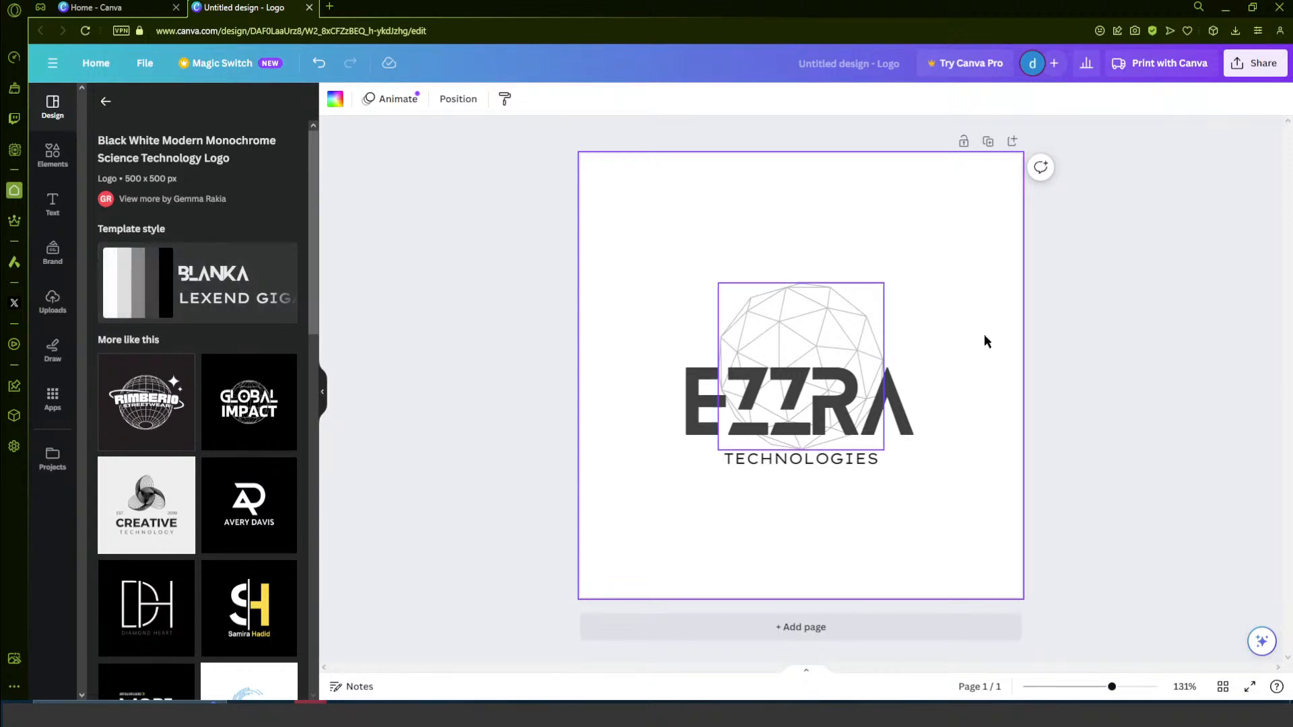
# - Replace the EZZRA heading text with COMPUTER
pyautogui.click(800, 398)
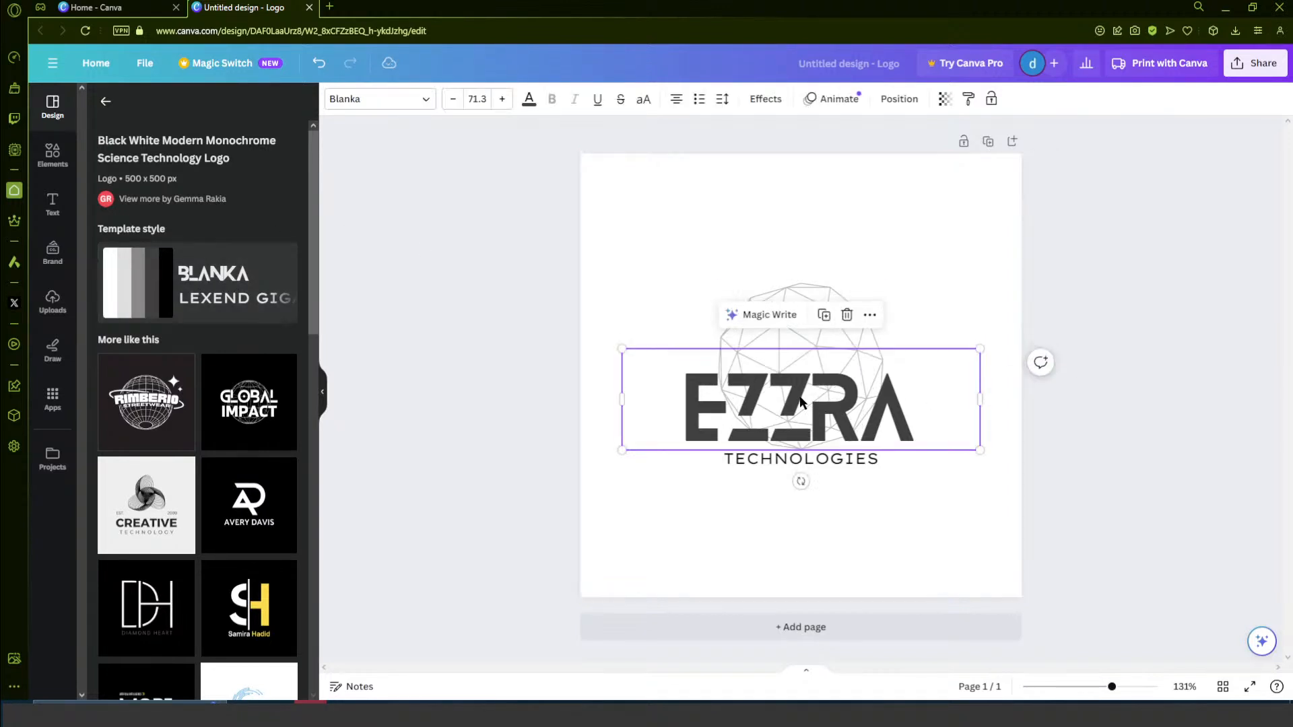
pyautogui.moveTo(805, 375); pyautogui.dragTo(814, 365)
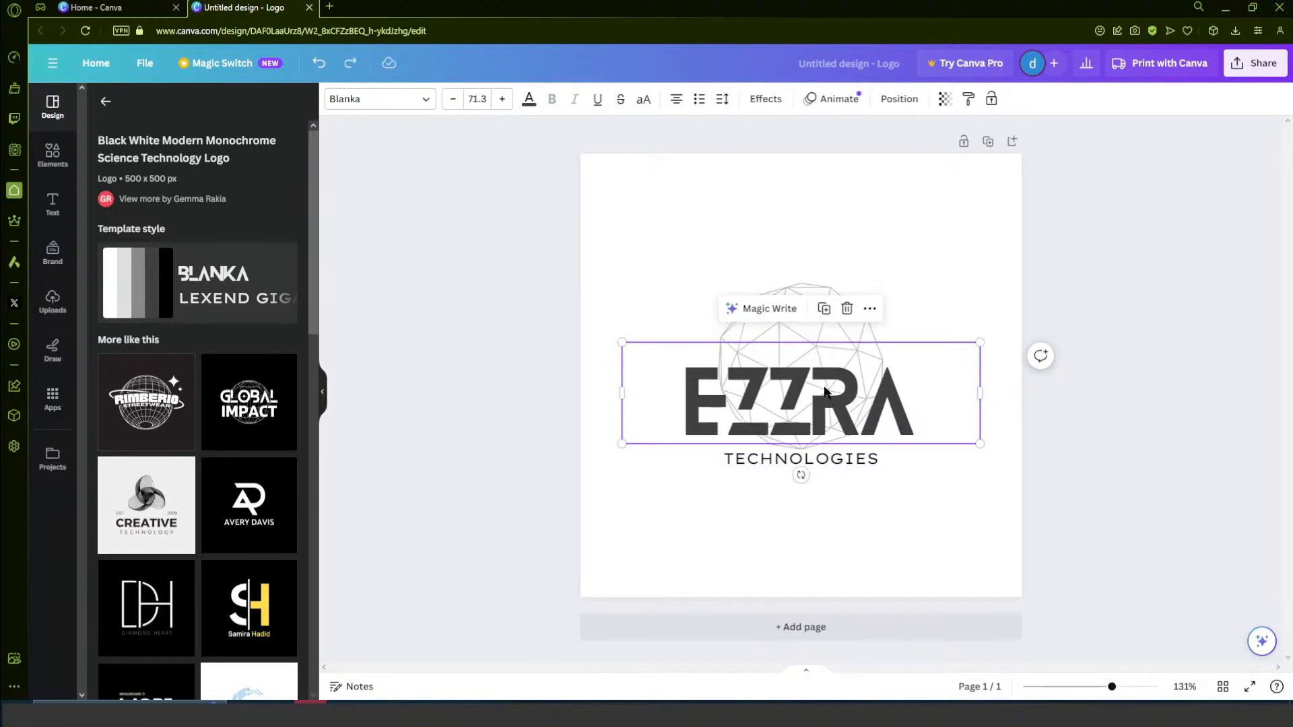
pyautogui.doubleClick(806, 382)
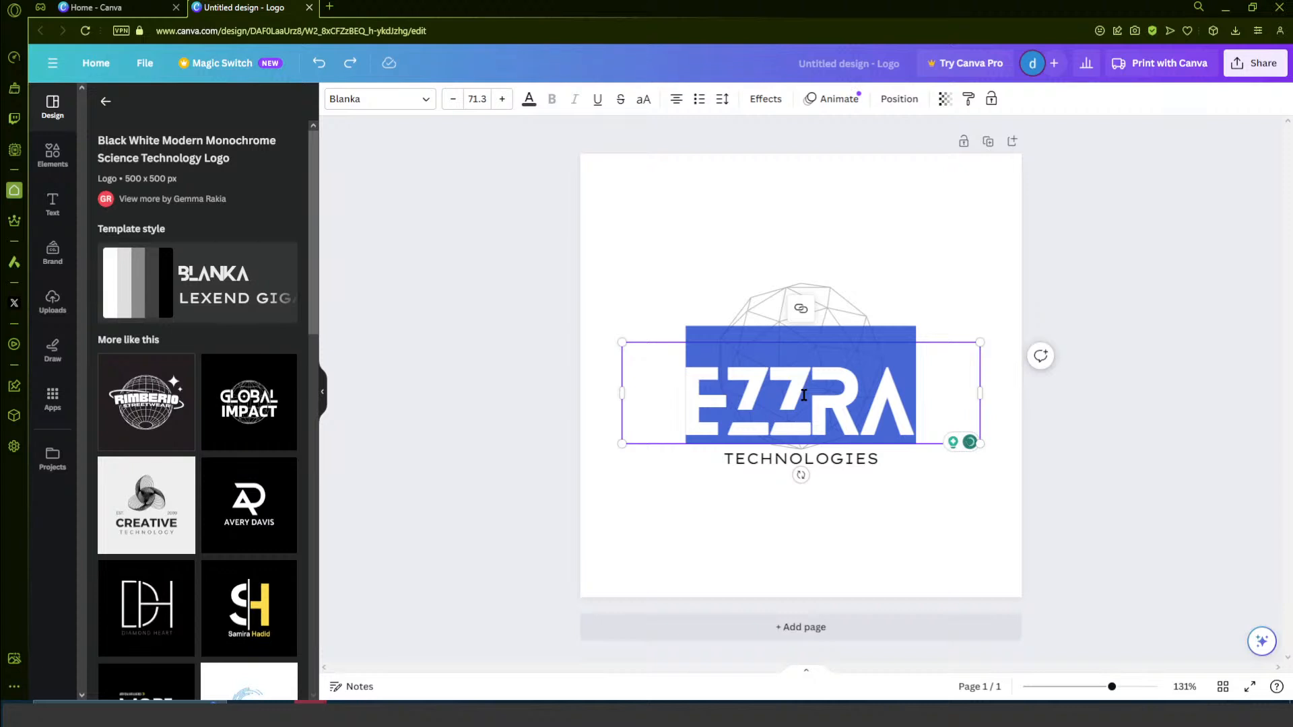
pyautogui.write('COMPUTER')
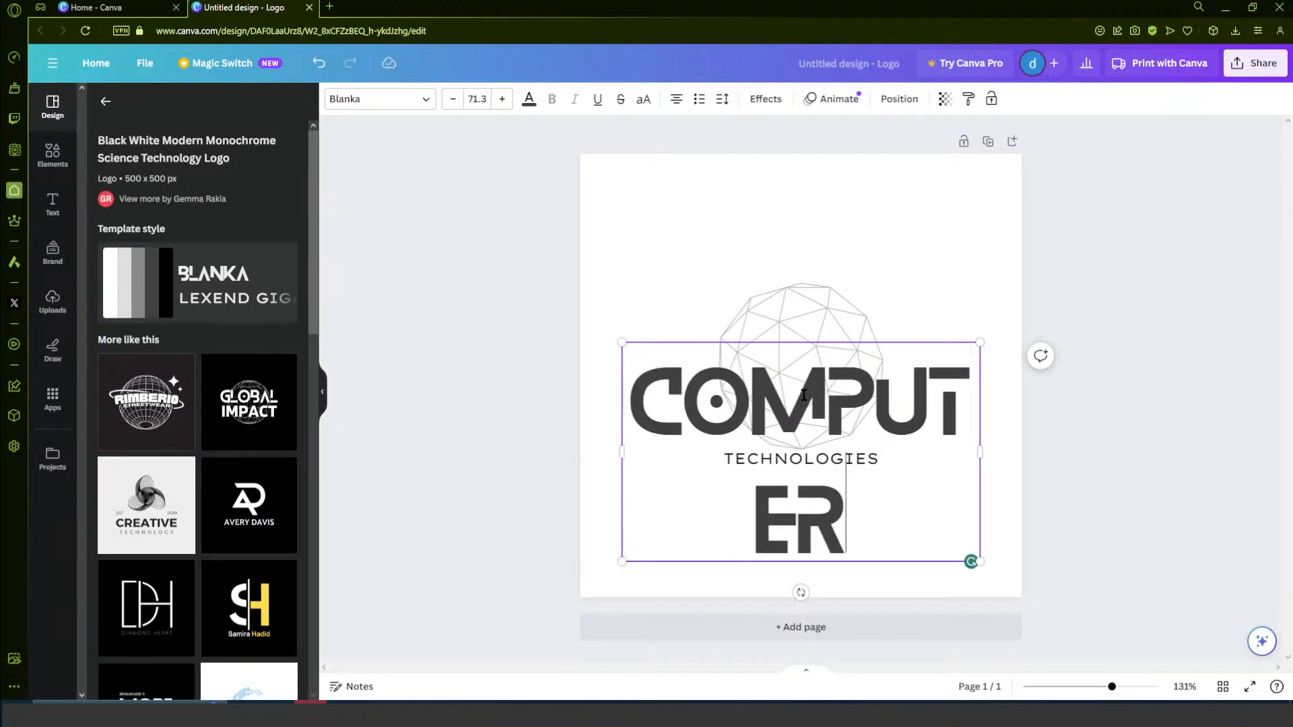
# - Reduce the COMPUTER heading's font size to 56.3 so the word fits on one line
pyautogui.hotkey('ctrl', 'a')
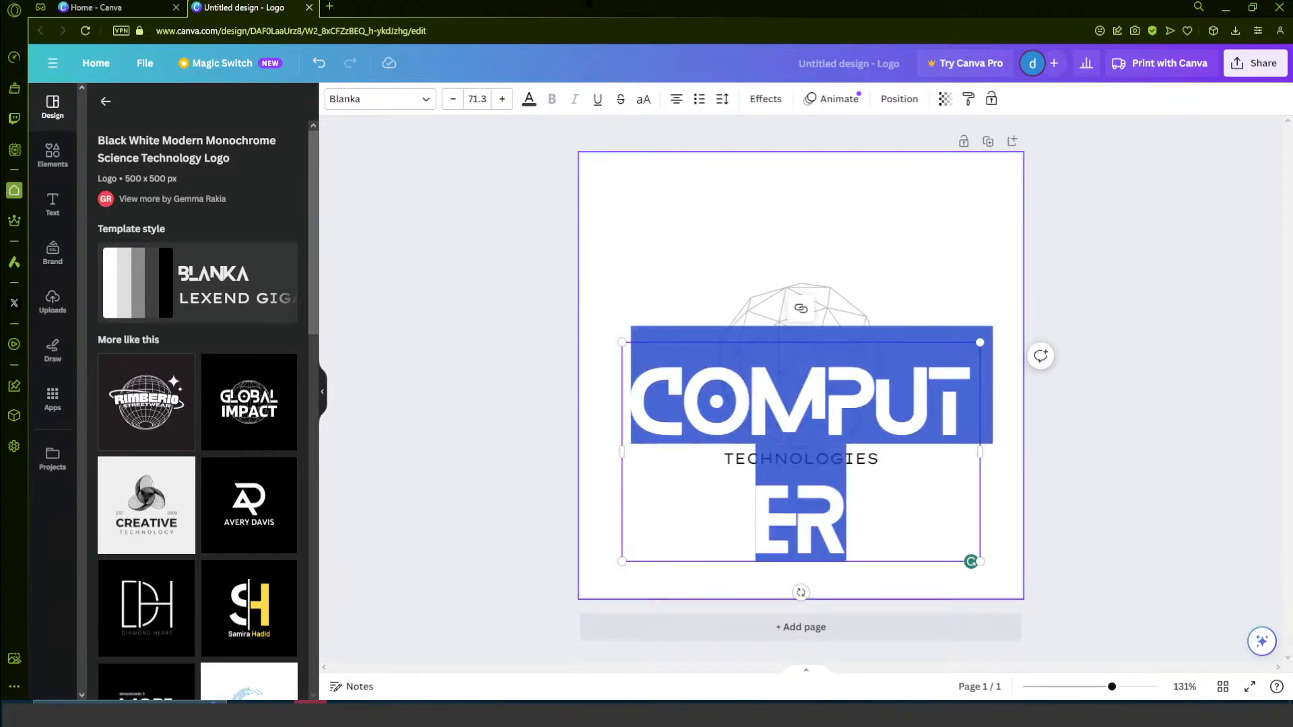
pyautogui.click(455, 101)
pyautogui.click(456, 101)
pyautogui.click(456, 102)
pyautogui.click(456, 102)
pyautogui.click(457, 103)
pyautogui.click(455, 101)
pyautogui.click(455, 101)
pyautogui.click(455, 101)
pyautogui.click(455, 101)
pyautogui.click(455, 101)
pyautogui.click(456, 101)
pyautogui.click(455, 101)
pyautogui.click(456, 101)
pyautogui.click(456, 101)
pyautogui.click(455, 101)
# - Replace the TECHNOLOGIES subtitle with SOLUTIONS
pyautogui.click(819, 460)
pyautogui.doubleClick(819, 460)
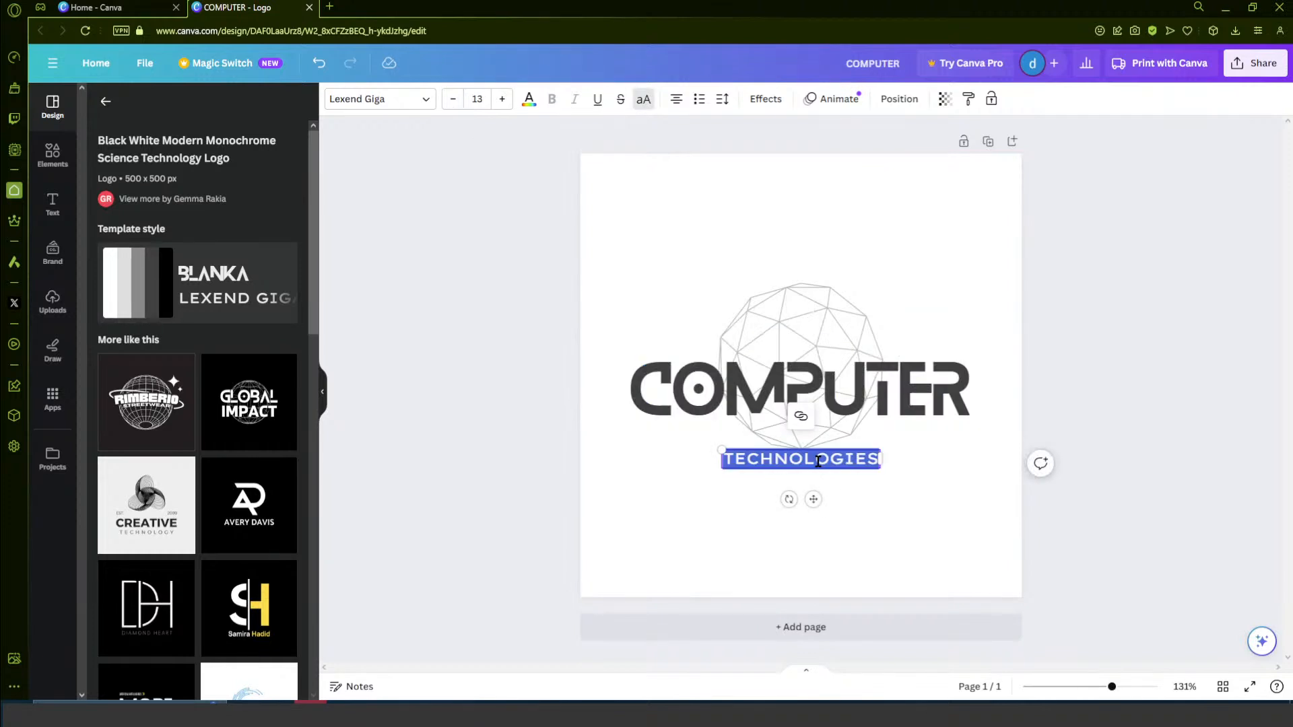
pyautogui.write('SO')
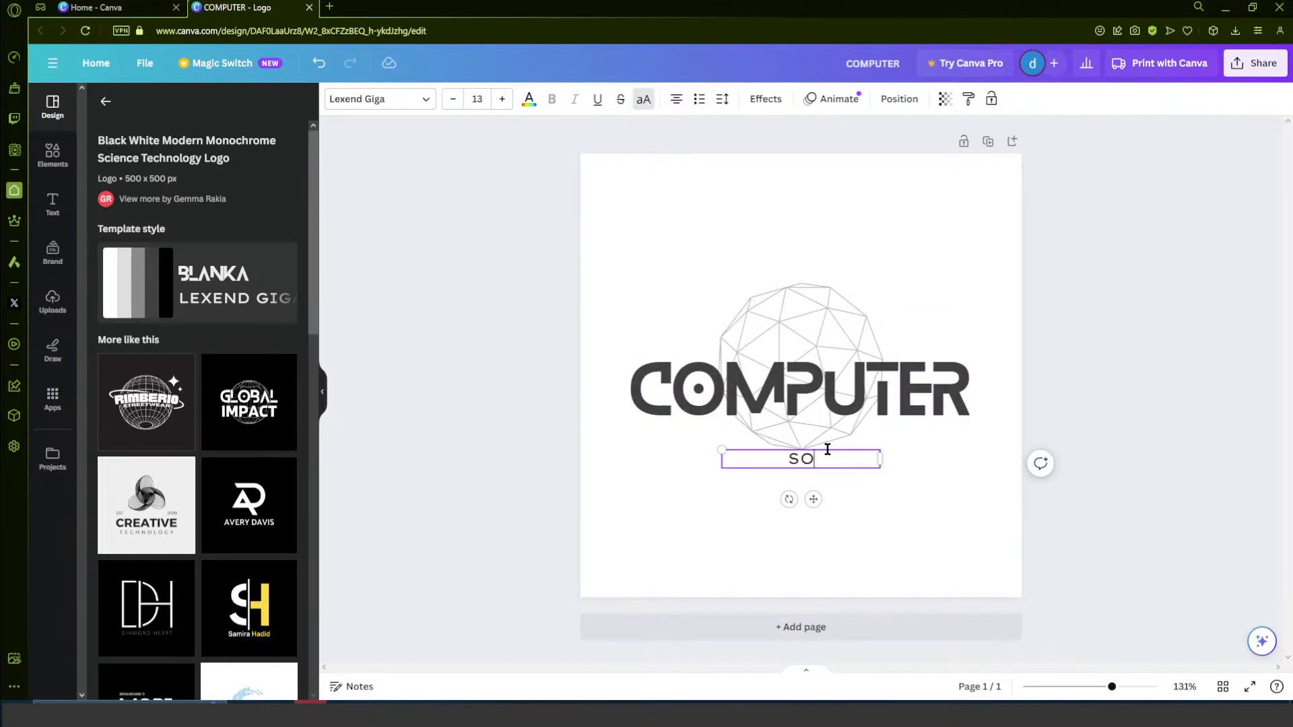
pyautogui.write('LUTIONS')
pyautogui.click(475, 358)
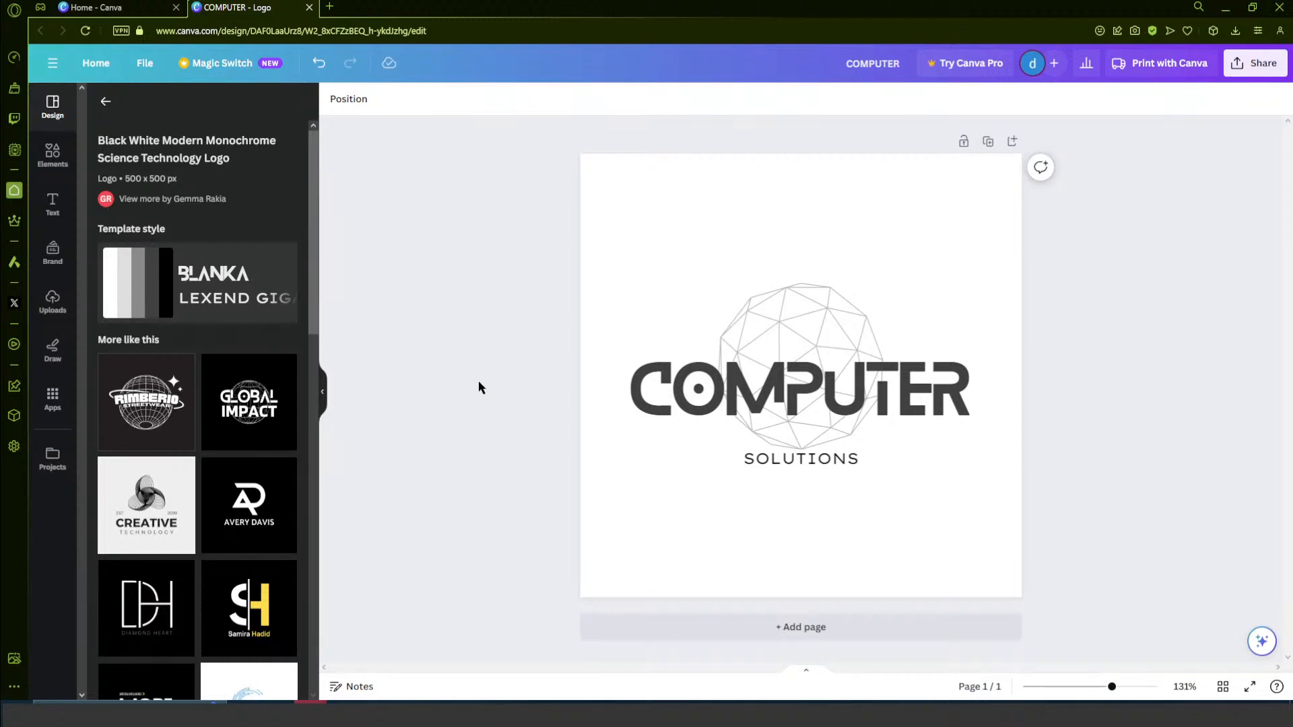
# - Replace the wireframe globe with the first matching graphic suggested by Canva Assistant, the irregular polygon mesh
pyautogui.click(1262, 644)
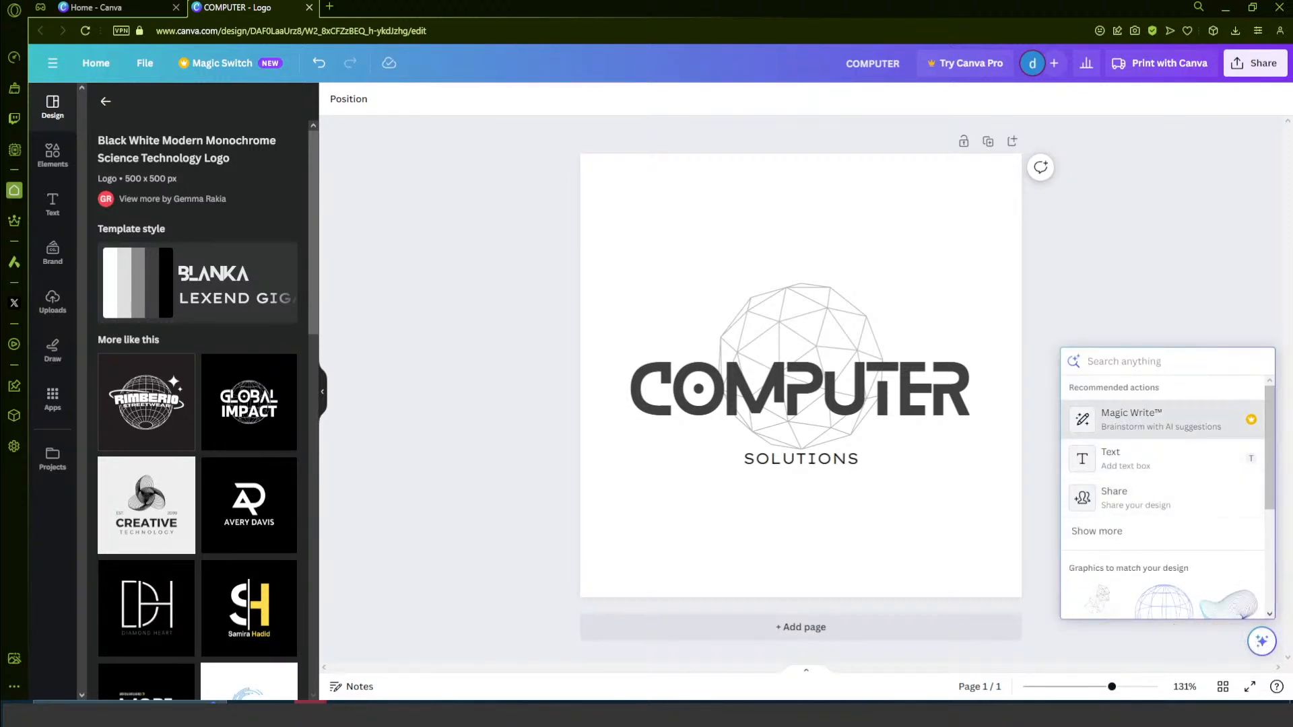
pyautogui.scroll(-3, 1210, 431)
pyautogui.scroll(3, 1210, 484)
pyautogui.scroll(-2, 1210, 489)
pyautogui.scroll(-2, 1246, 532)
pyautogui.scroll(2, 1216, 480)
pyautogui.scroll(-1, 1222, 479)
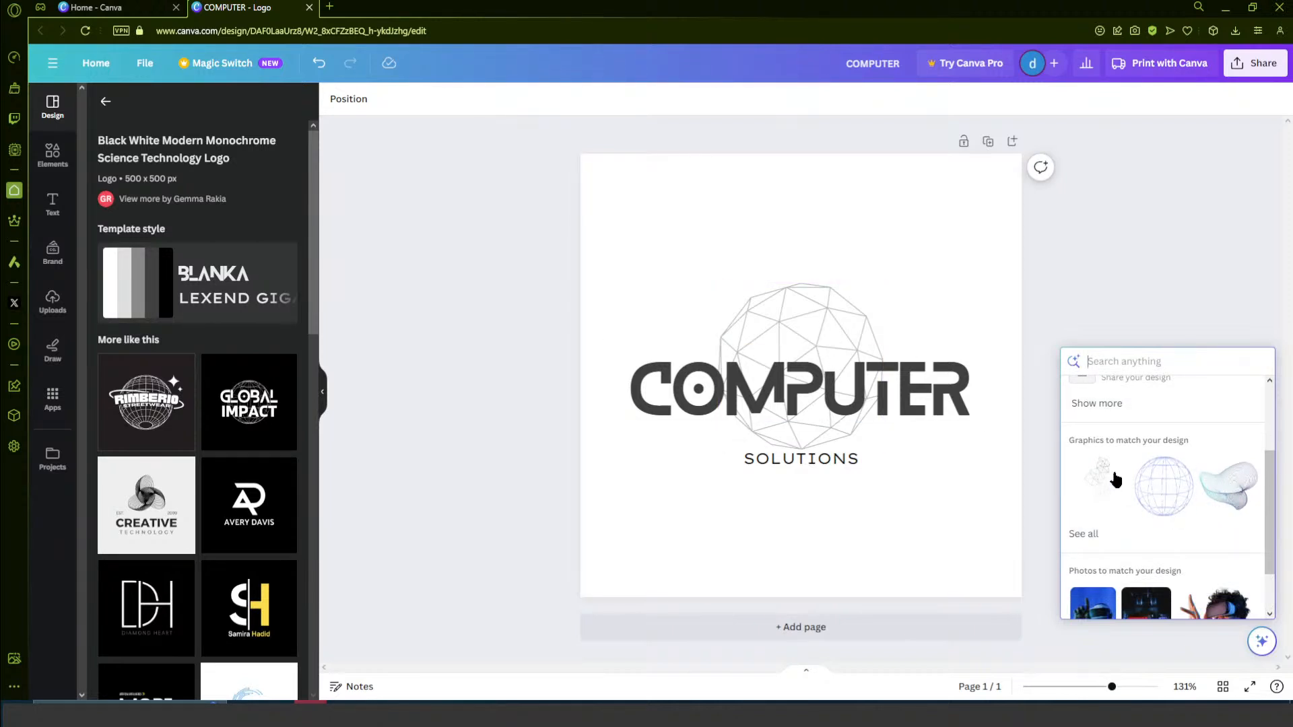
pyautogui.click(1102, 479)
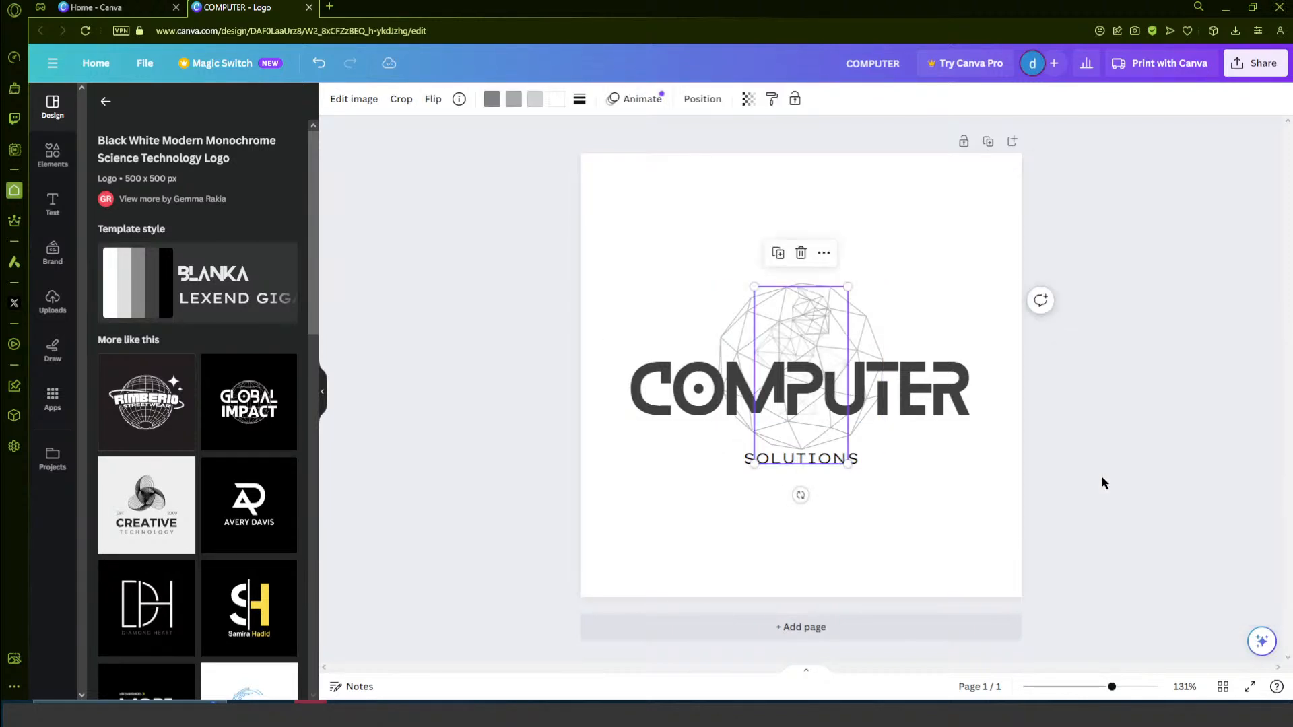
pyautogui.click(860, 324)
pyautogui.press('Delete')
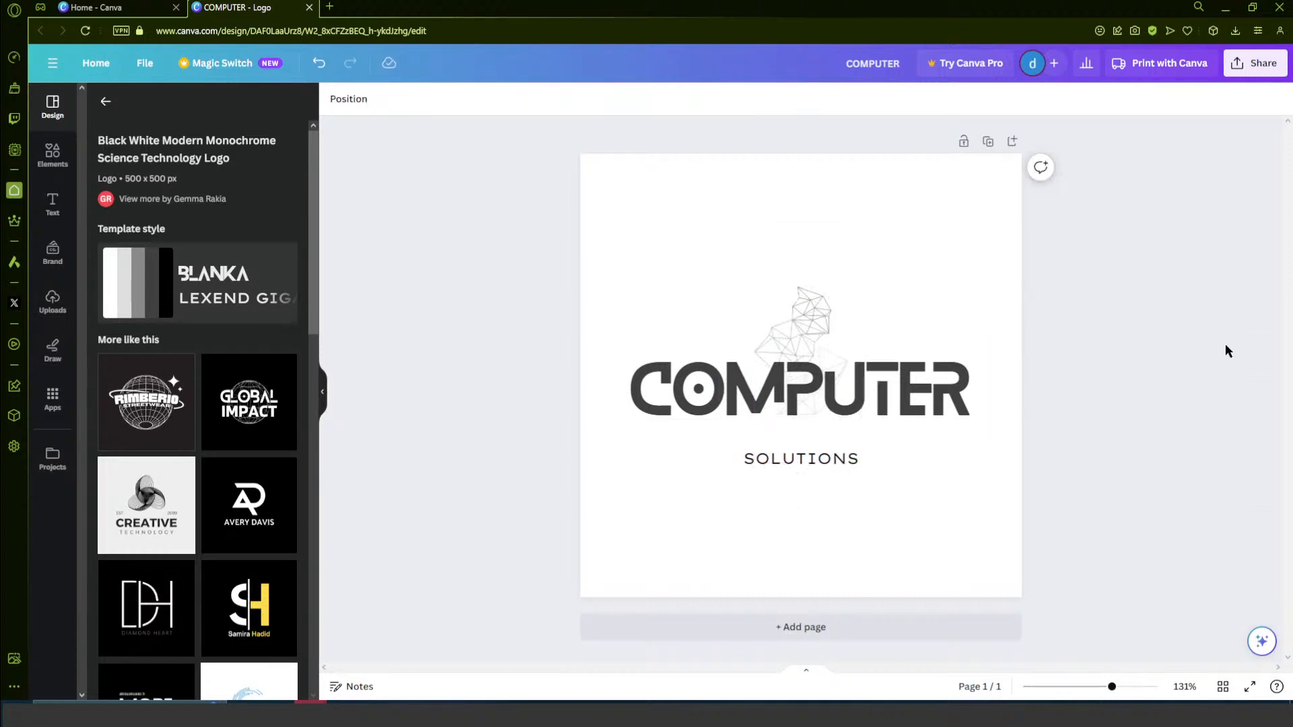
# - Enlarge the polygon mesh graphic so it rises well above the COMPUTER heading and extends below the SOLUTIONS subtitle
pyautogui.click(802, 306)
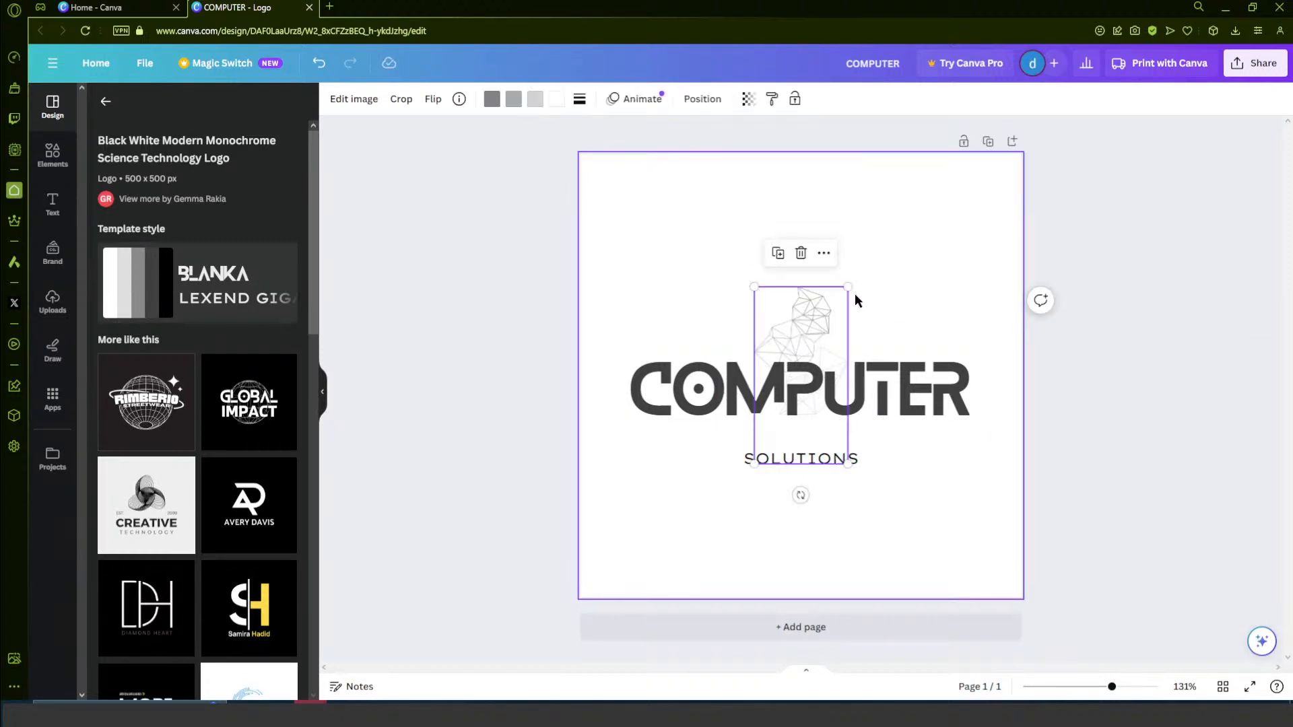
pyautogui.moveTo(848, 287); pyautogui.dragTo(817, 370)
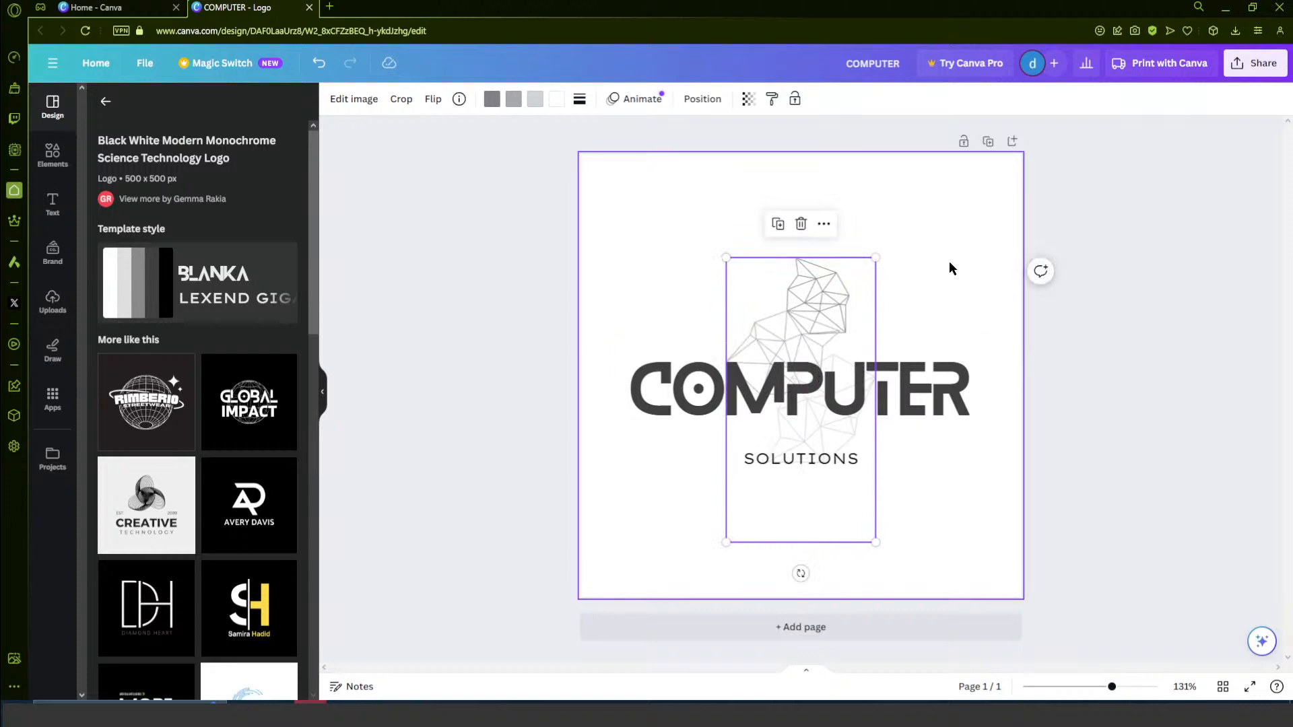
pyautogui.click(987, 267)
pyautogui.click(1175, 314)
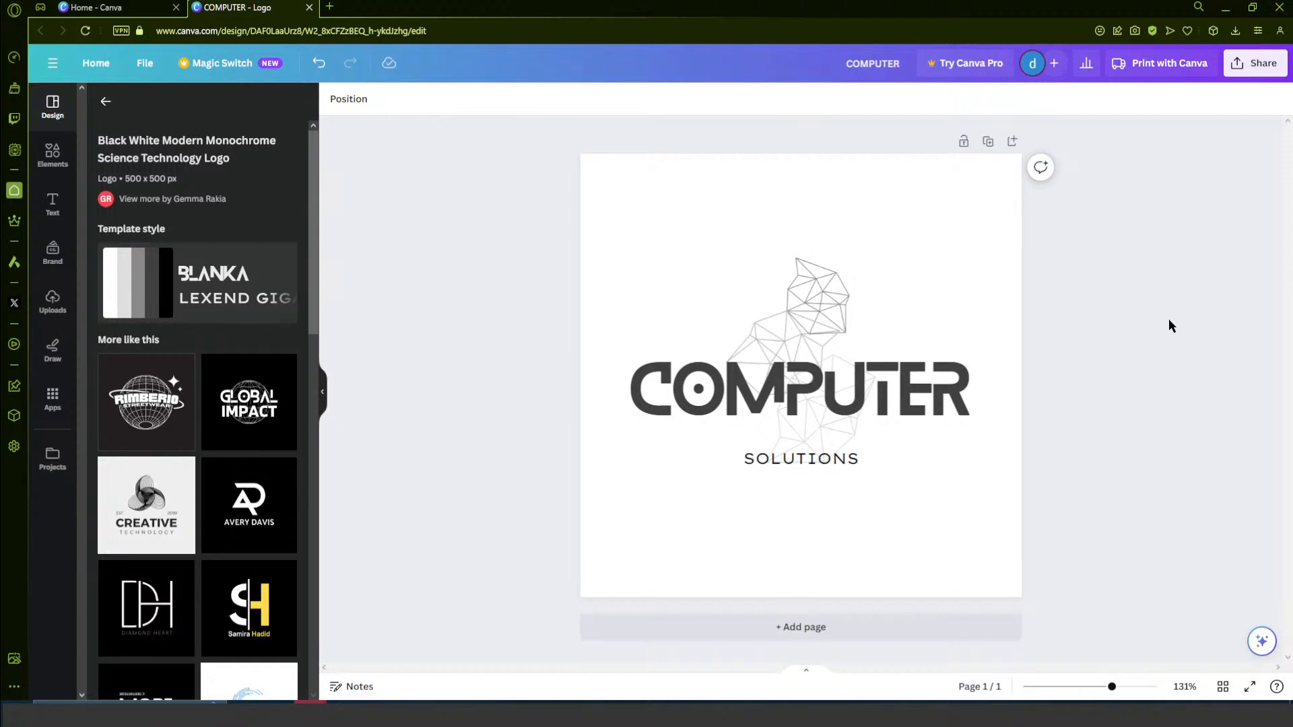
# - Examine Canva Assistant's recommended actions and its graphics and photos matching the logo
pyautogui.click(1261, 641)
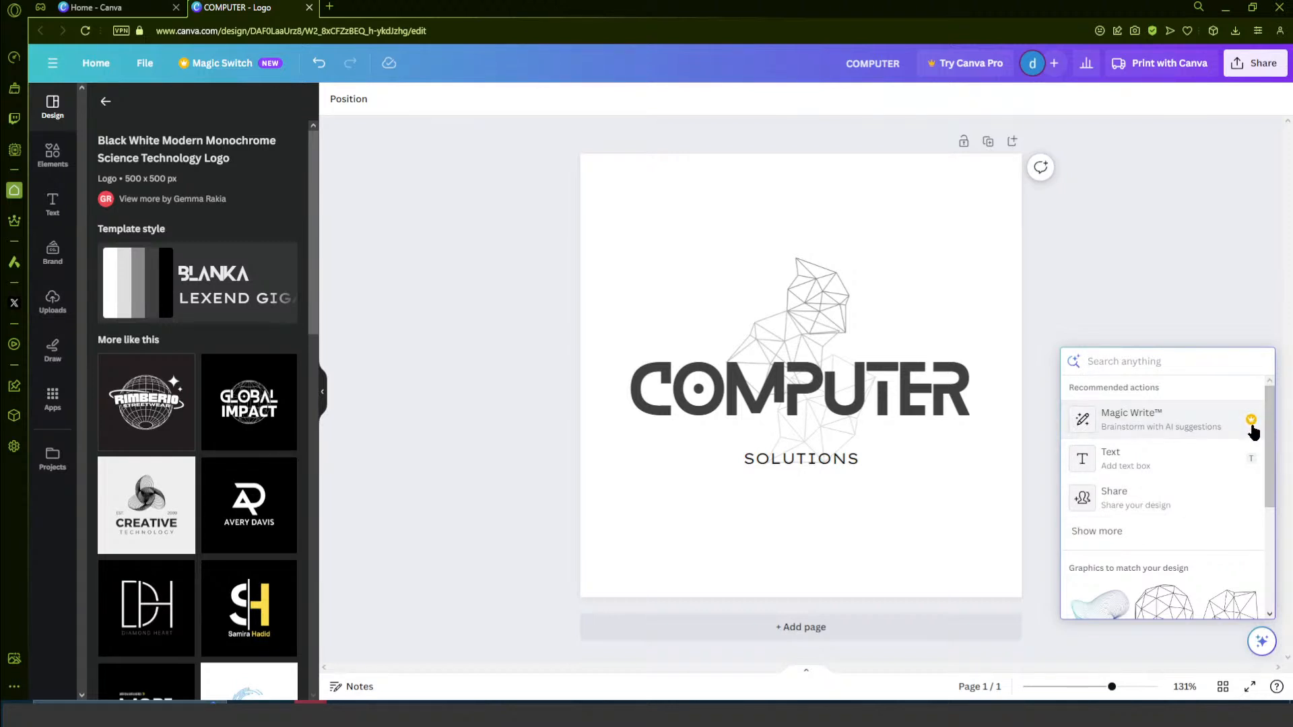
pyautogui.scroll(-1, 1190, 476)
pyautogui.scroll(1, 1190, 476)
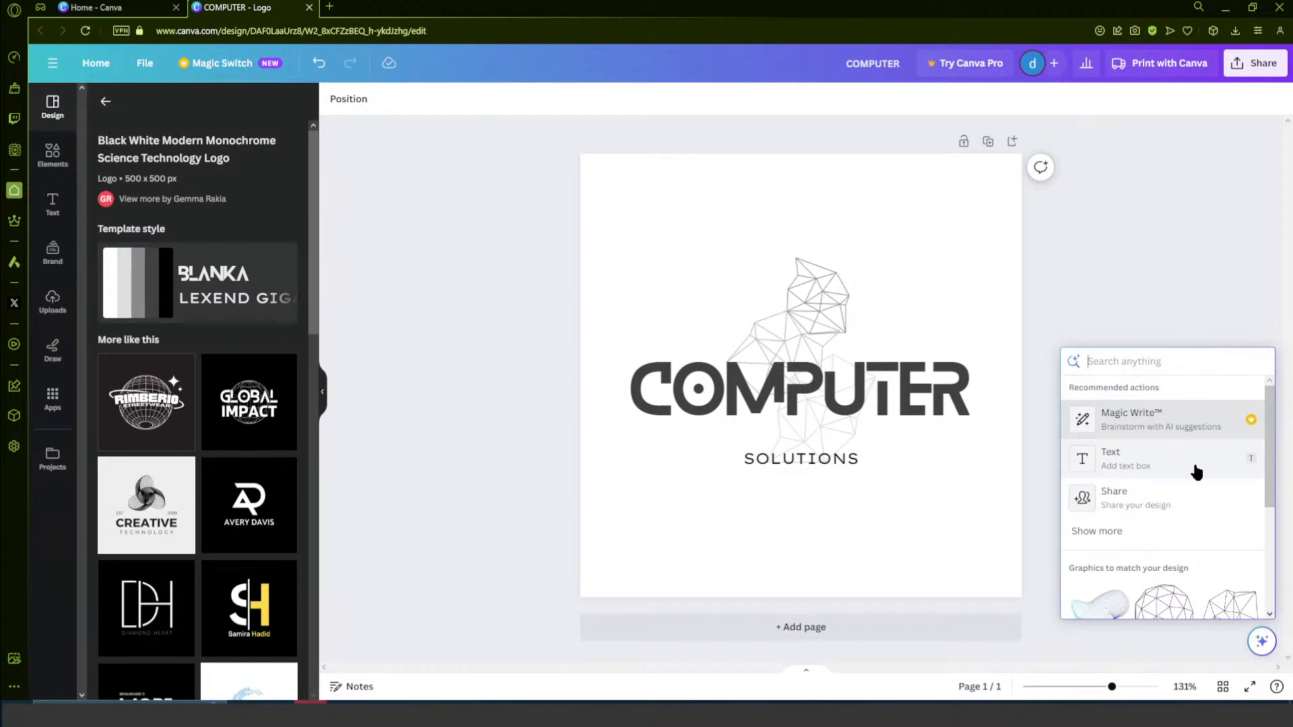
pyautogui.scroll(-3, 1208, 519)
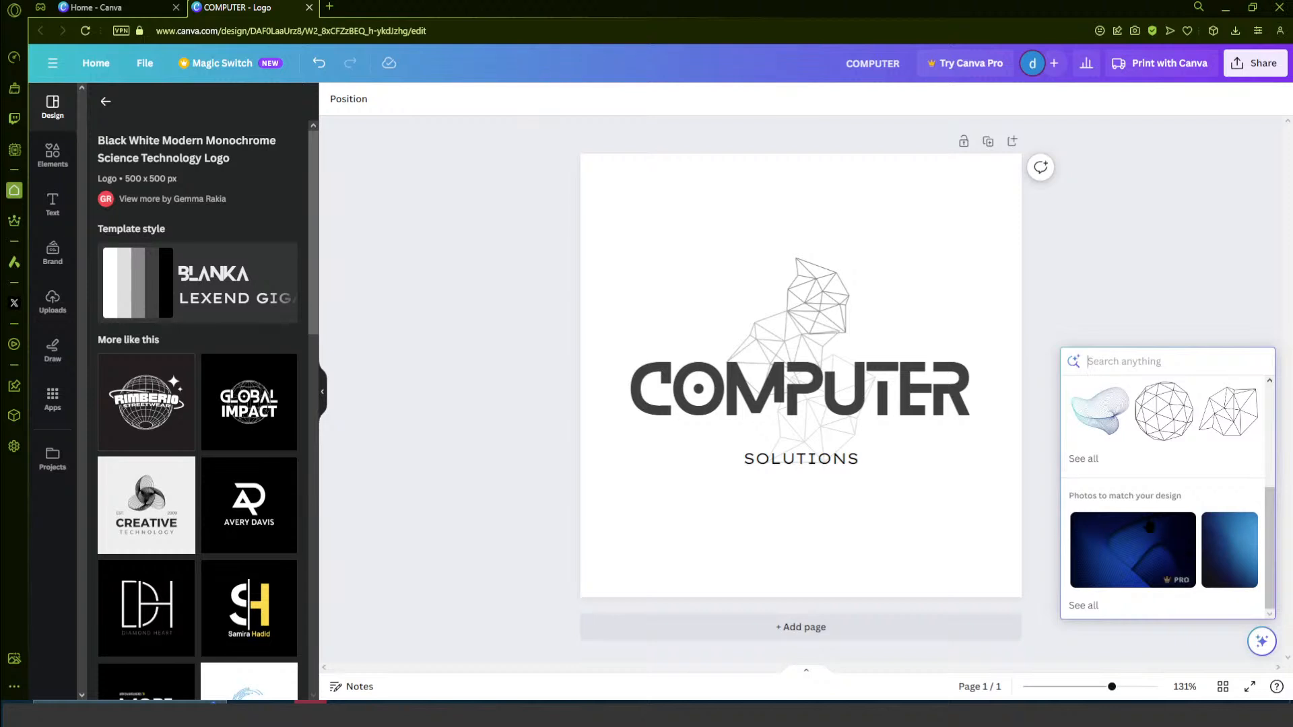
pyautogui.click(1159, 227)
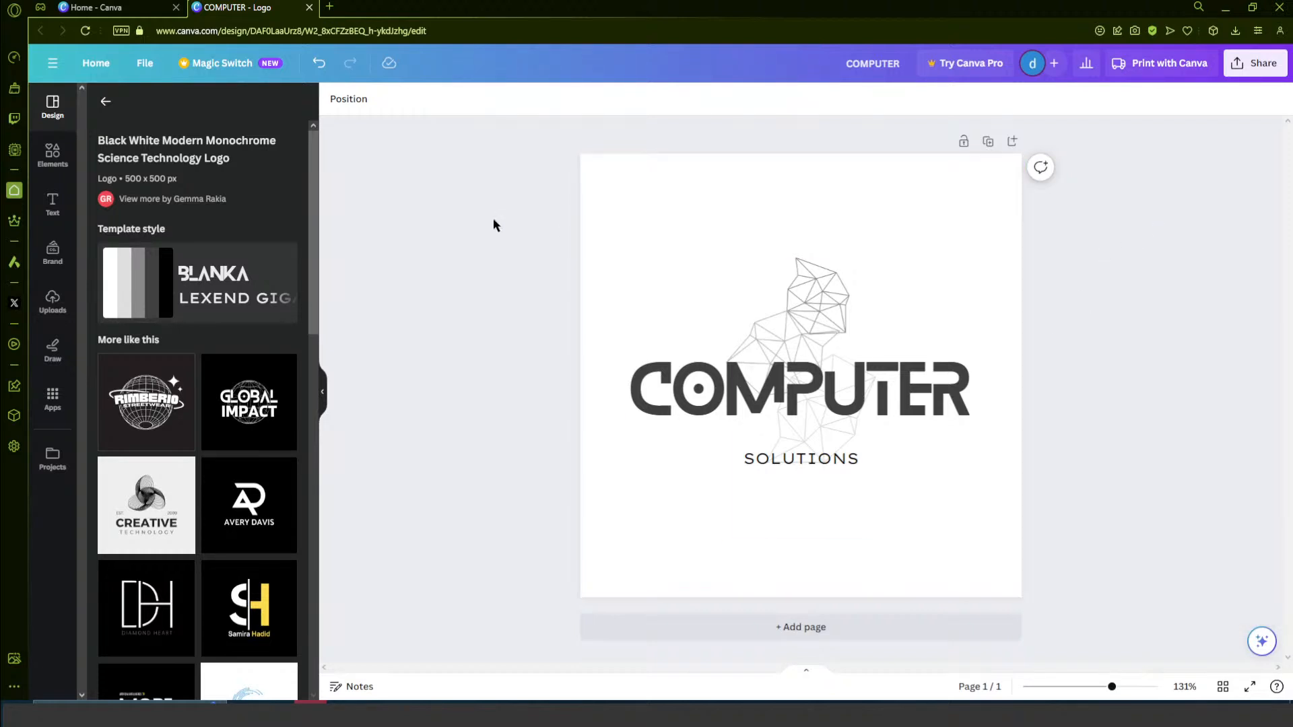
pyautogui.click(670, 575)
pyautogui.moveTo(678, 579); pyautogui.dragTo(426, 531)
pyautogui.moveTo(485, 135); pyautogui.dragTo(1227, 623)
pyautogui.click(1177, 549)
# - Review the available download file types and download the logo as a PNG
pyautogui.click(1241, 70)
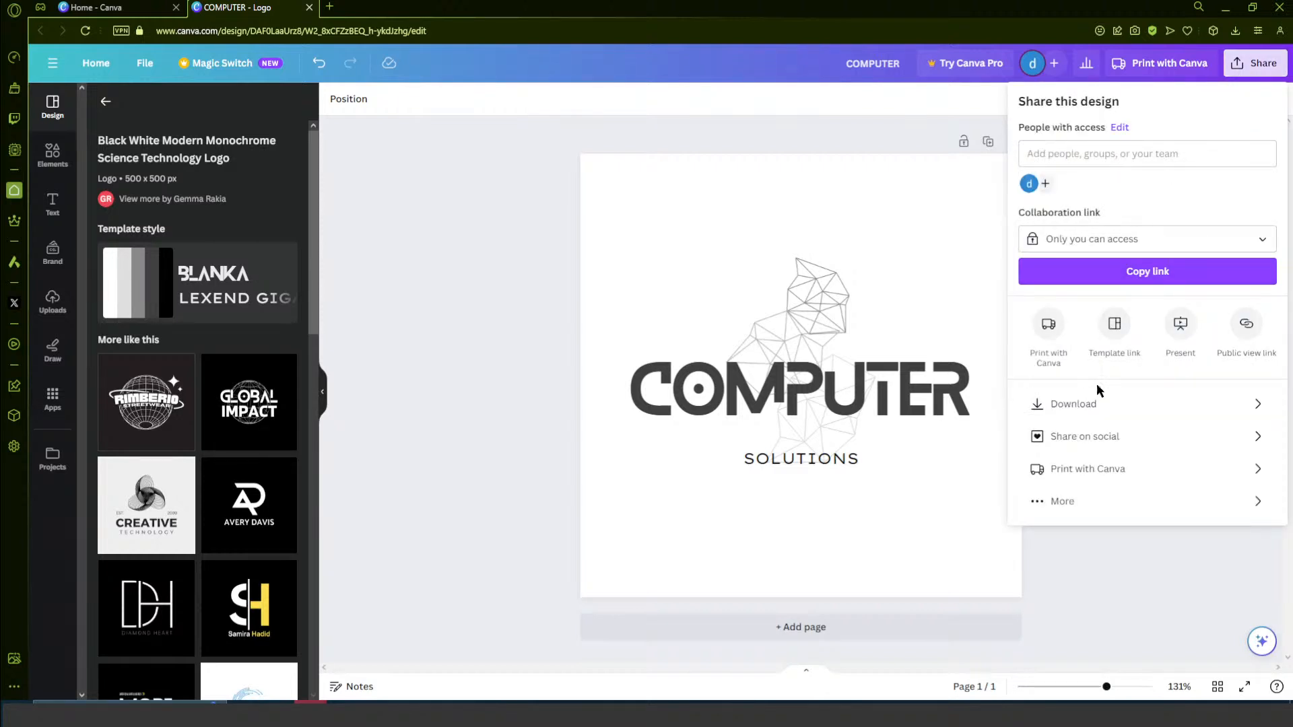
pyautogui.click(1085, 405)
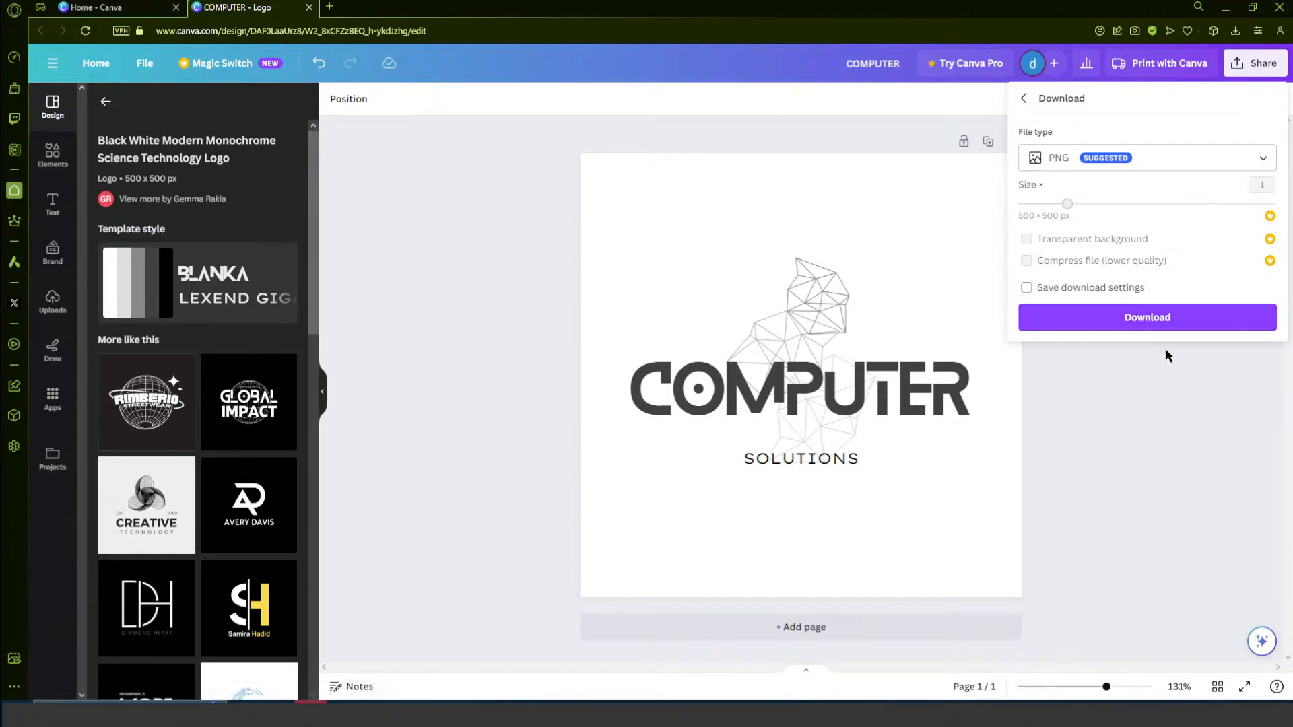
pyautogui.click(1139, 166)
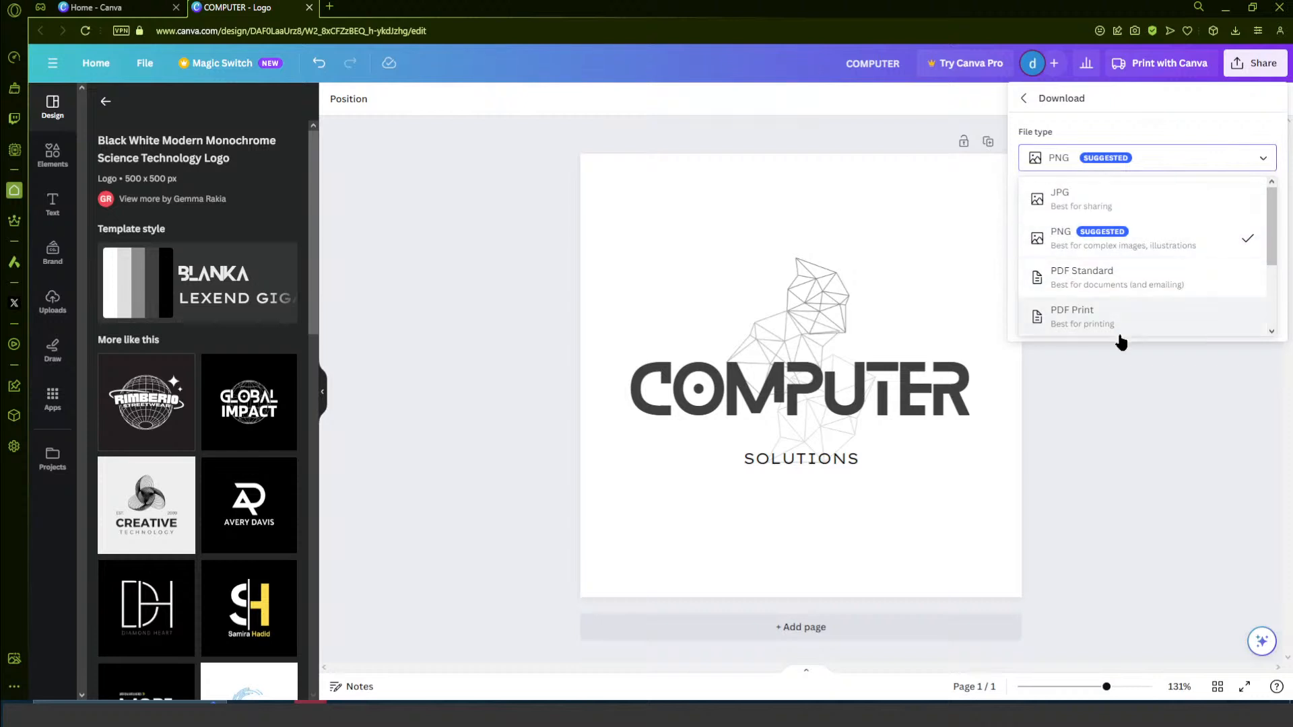
pyautogui.scroll(-2, 1159, 283)
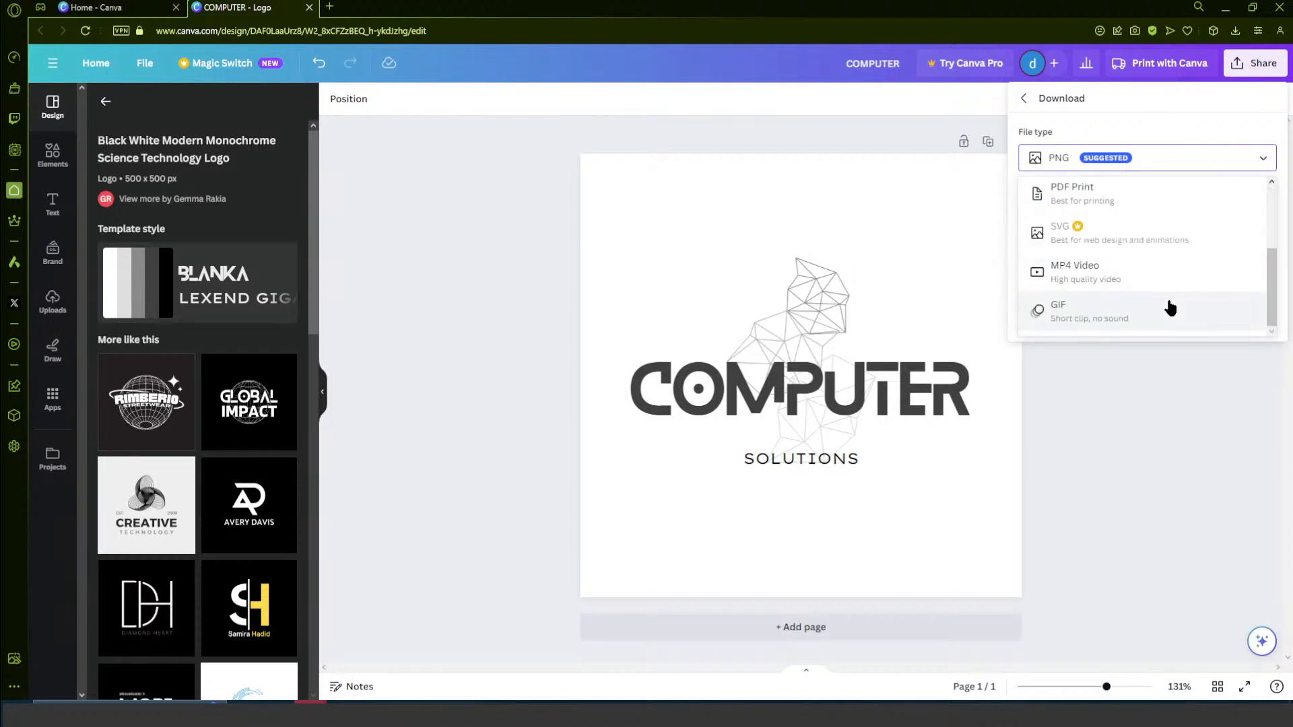
pyautogui.scroll(2, 1165, 313)
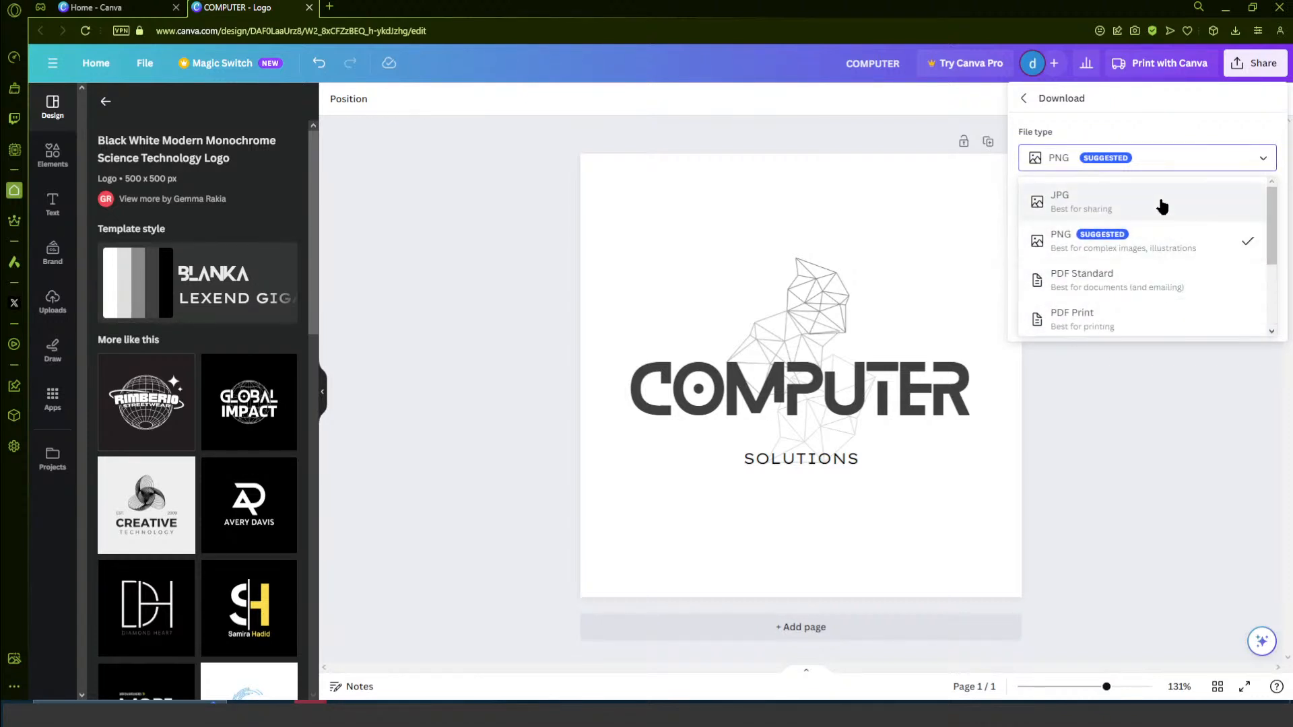
pyautogui.click(1160, 246)
pyautogui.click(1145, 322)
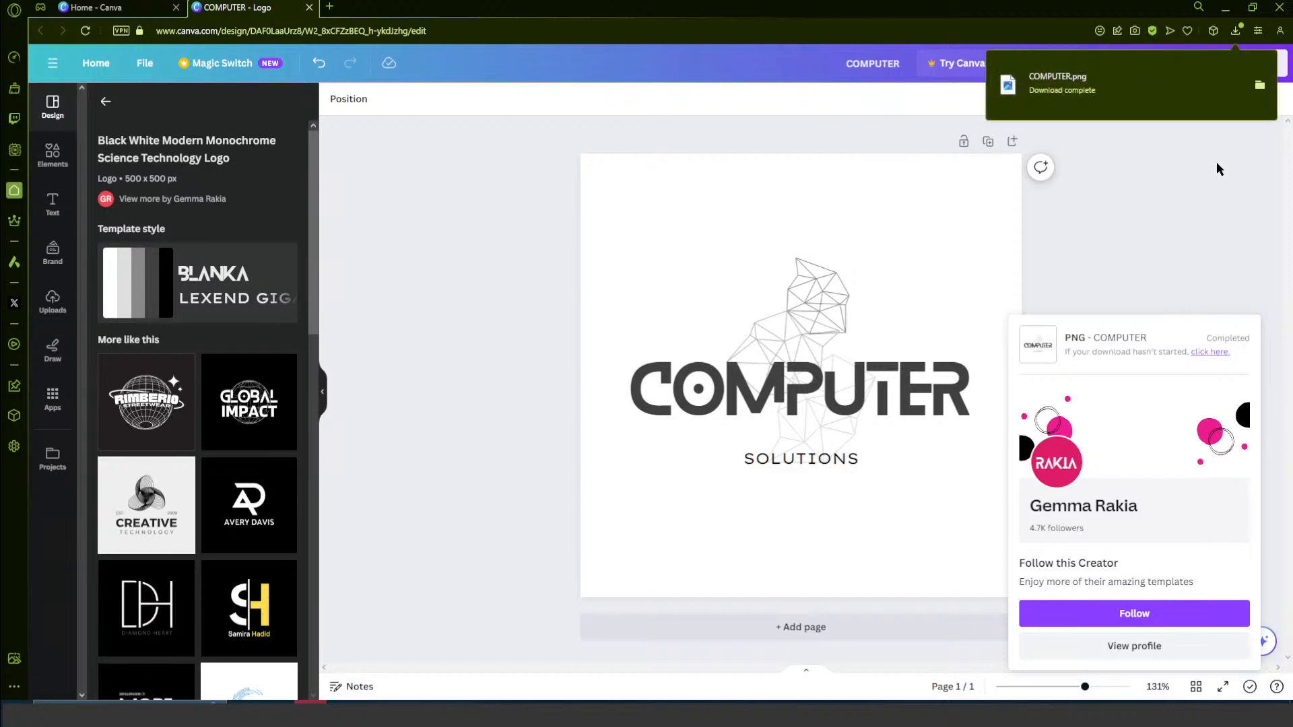
# - View the downloaded COMPUTER.png from the Downloads folder, and return to the logo design in Canva
pyautogui.click(1259, 87)
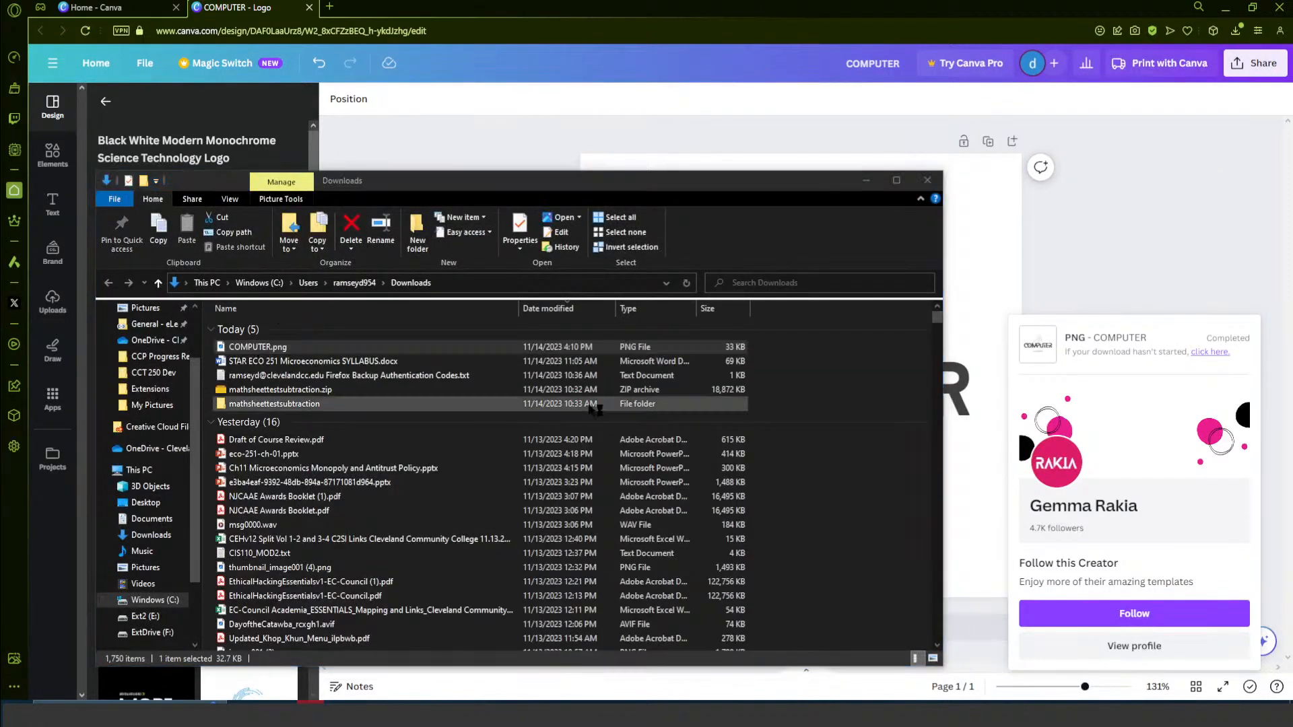
pyautogui.doubleClick(256, 346)
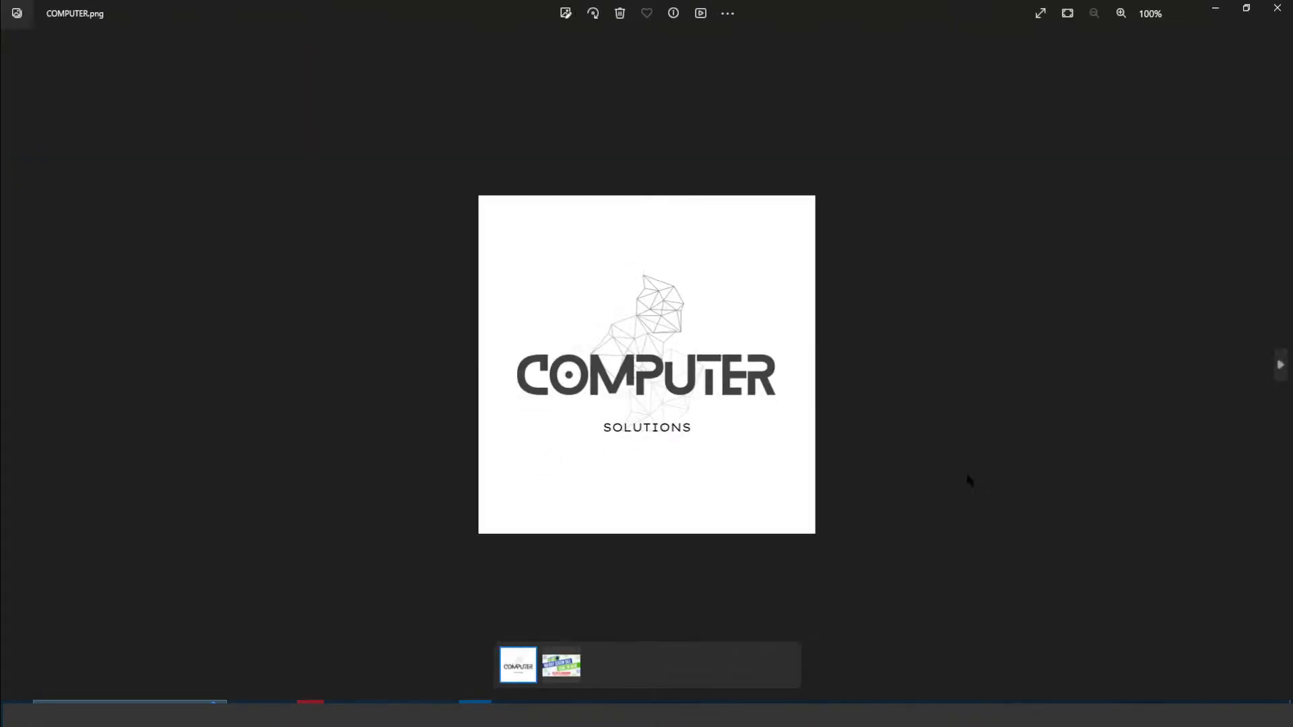
pyautogui.click(1278, 8)
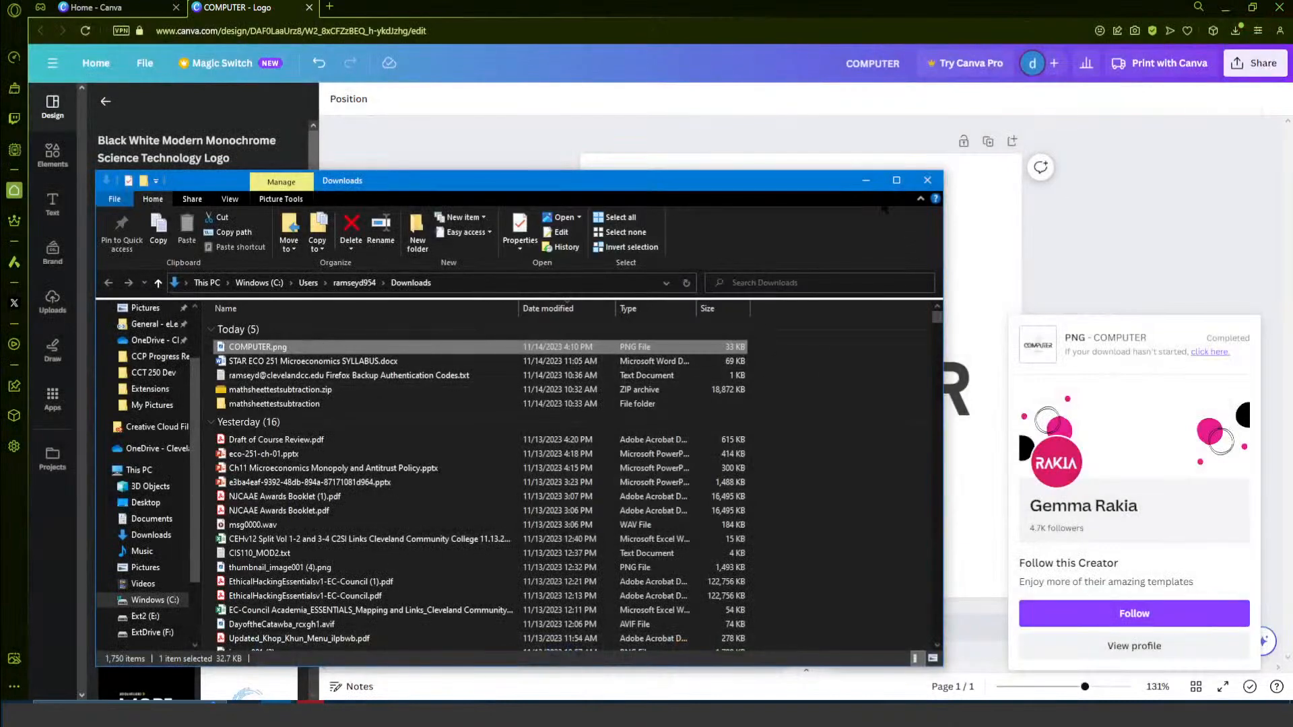
pyautogui.press('super+Left')
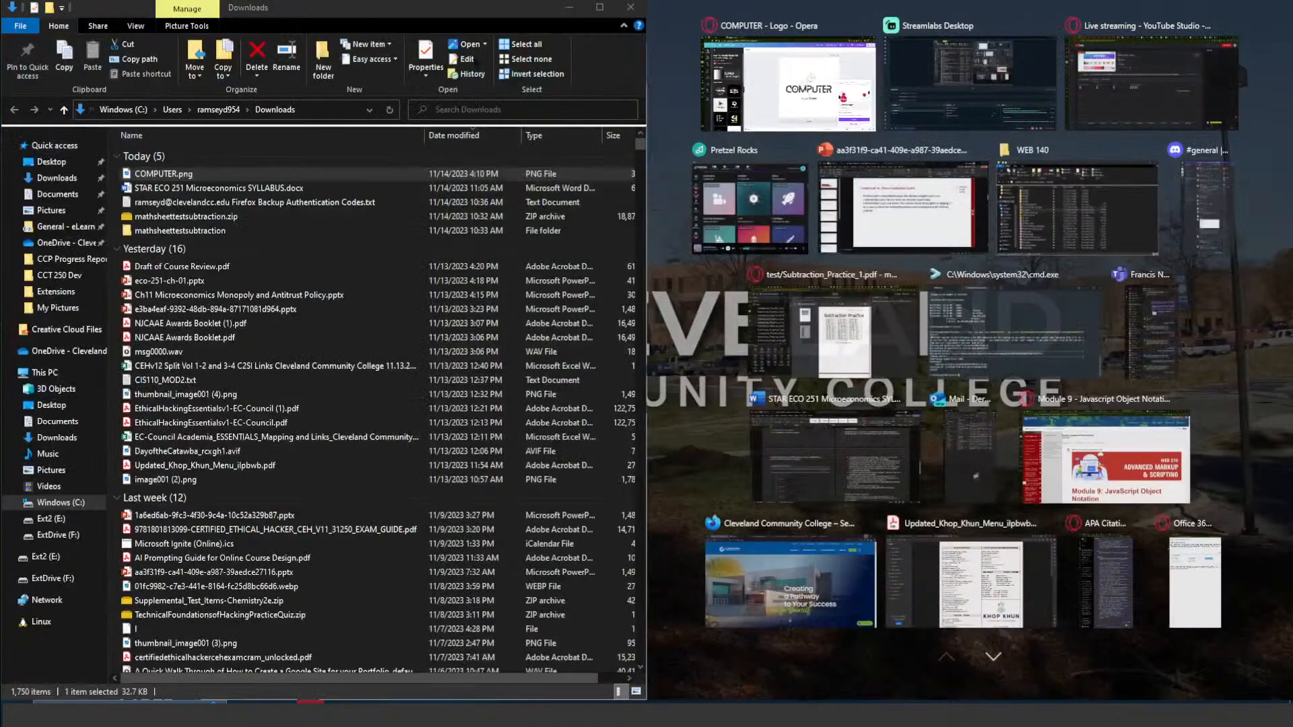
pyautogui.click(569, 7)
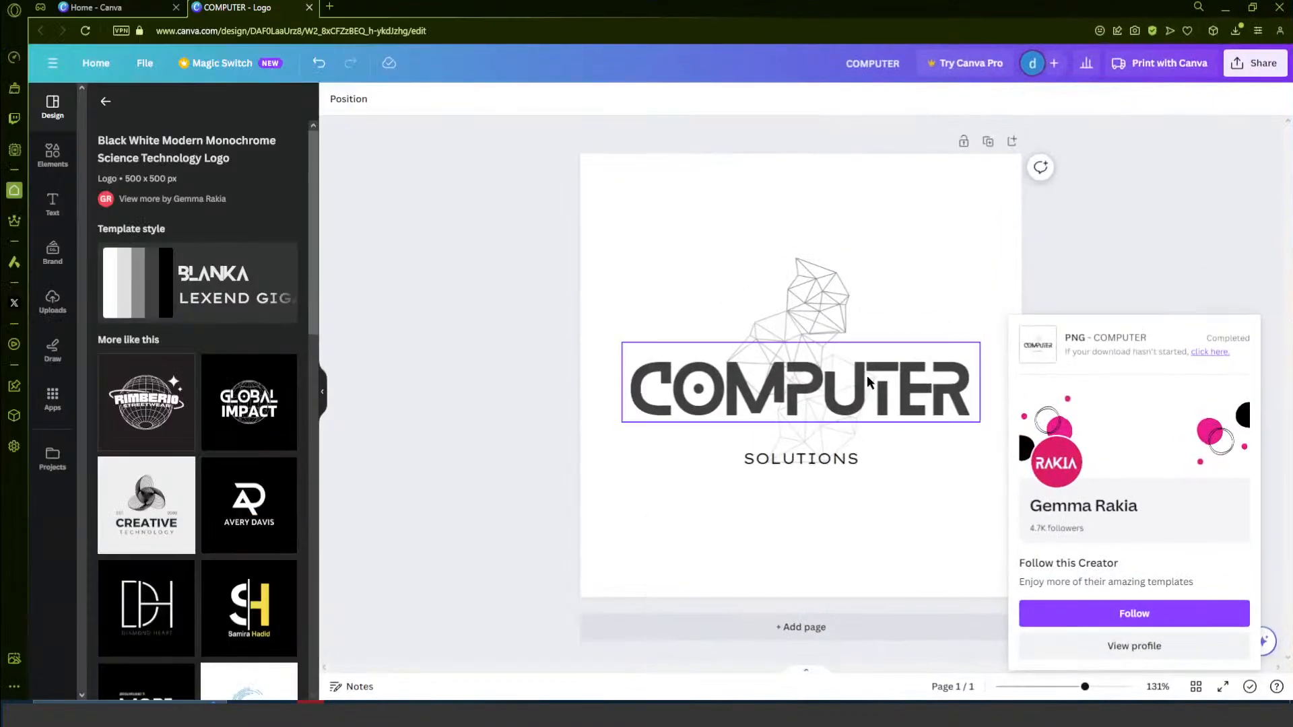
pyautogui.click(1150, 265)
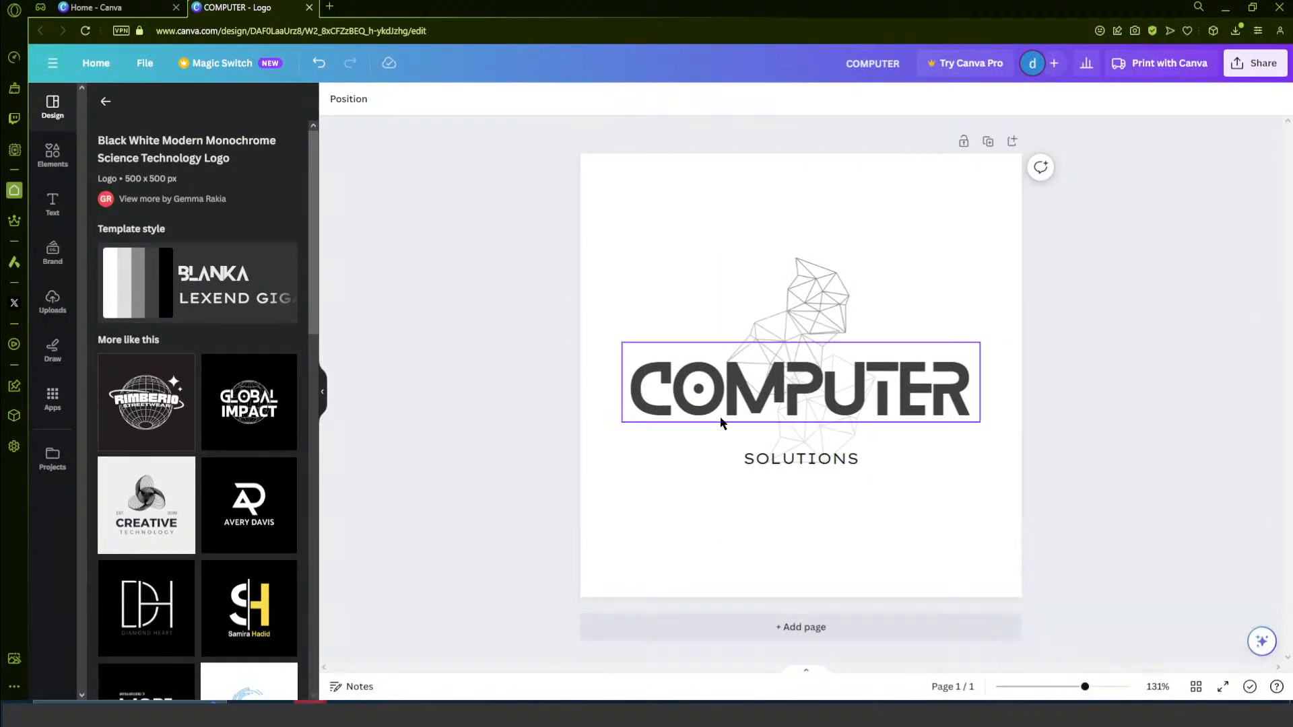
# - Select the polygon mesh graphic and browse the element animations and motion effects available for it
pyautogui.click(819, 313)
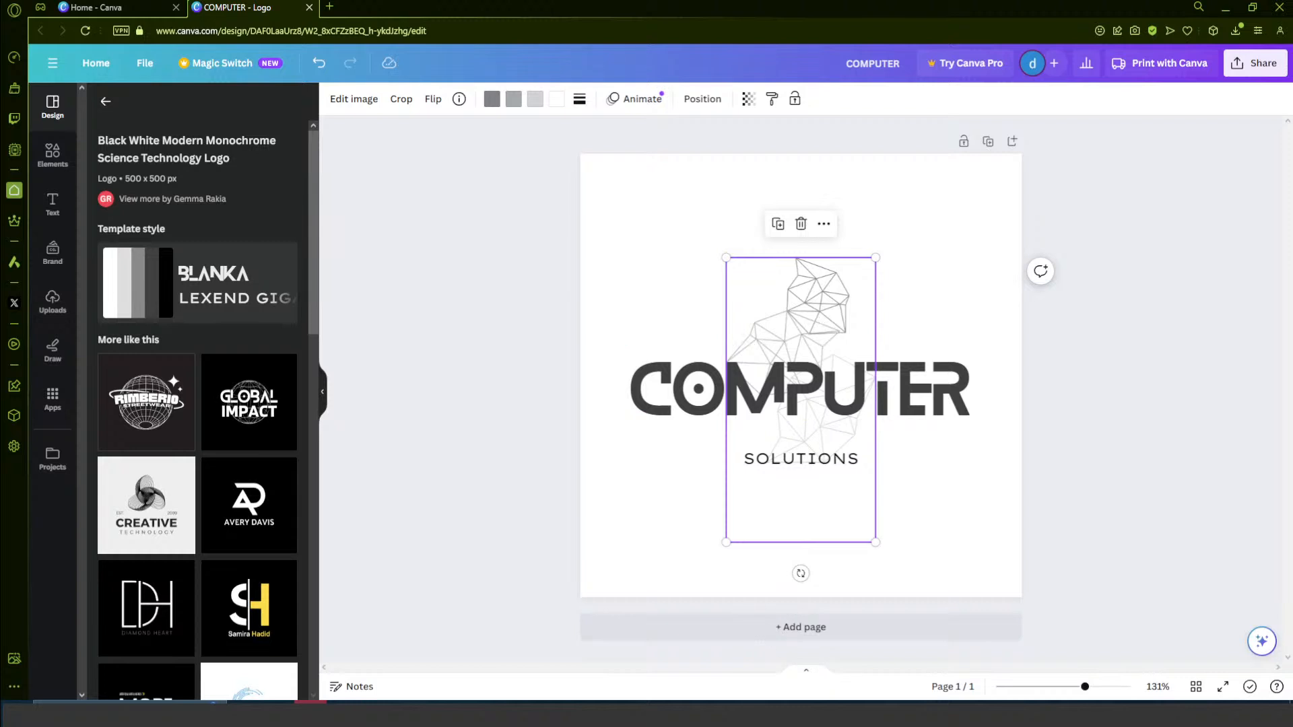
pyautogui.click(1121, 483)
pyautogui.click(956, 396)
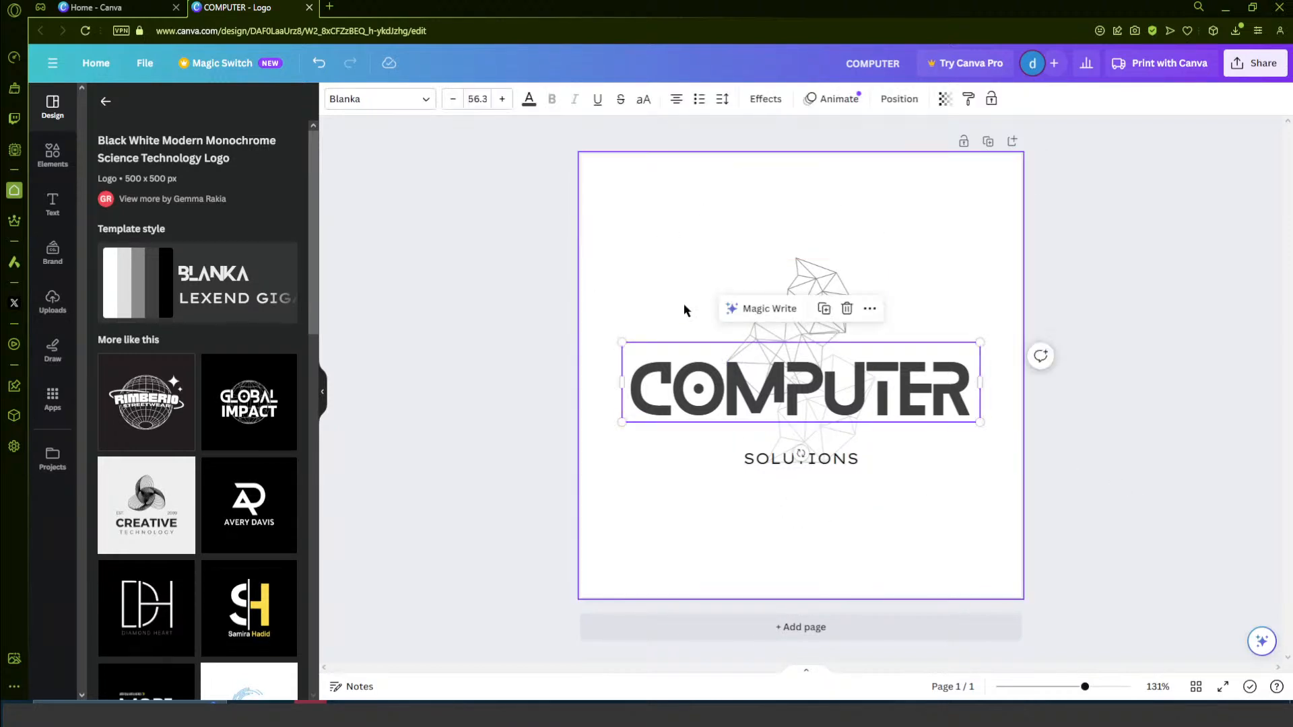
pyautogui.click(786, 283)
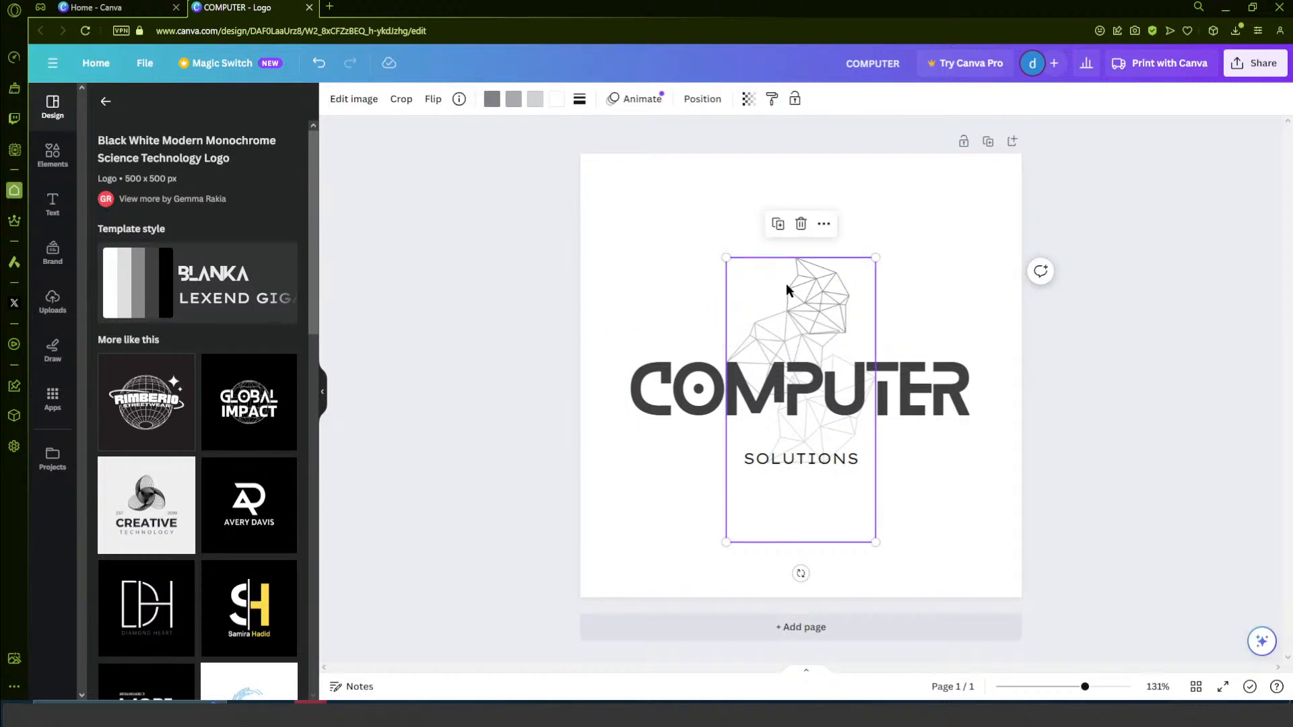
pyautogui.click(641, 101)
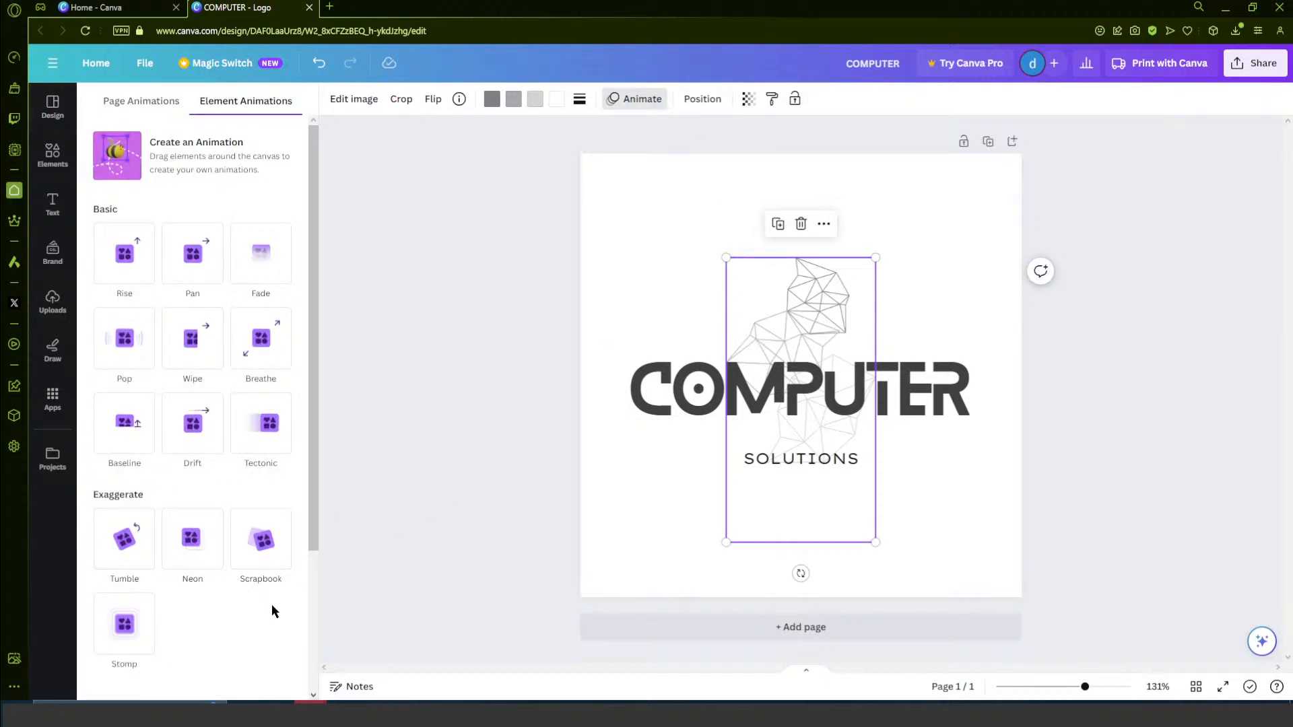
pyautogui.scroll(-3, 256, 555)
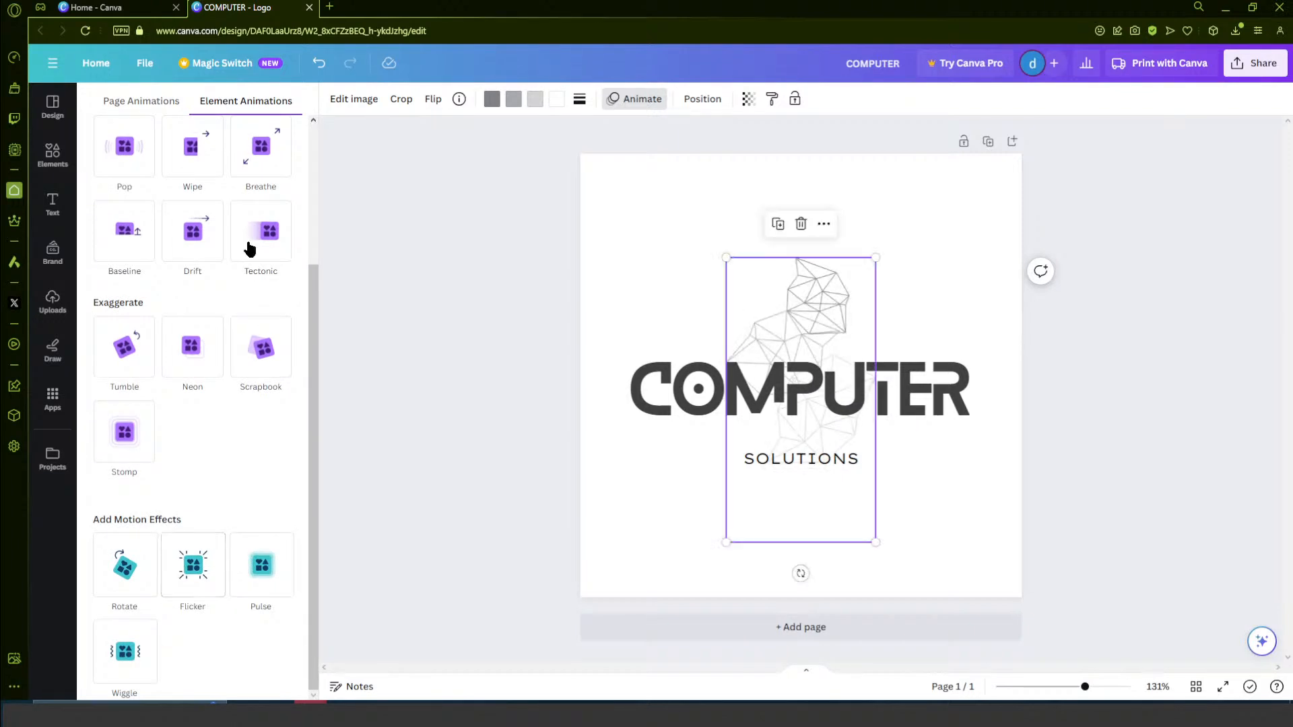
pyautogui.scroll(2, 276, 248)
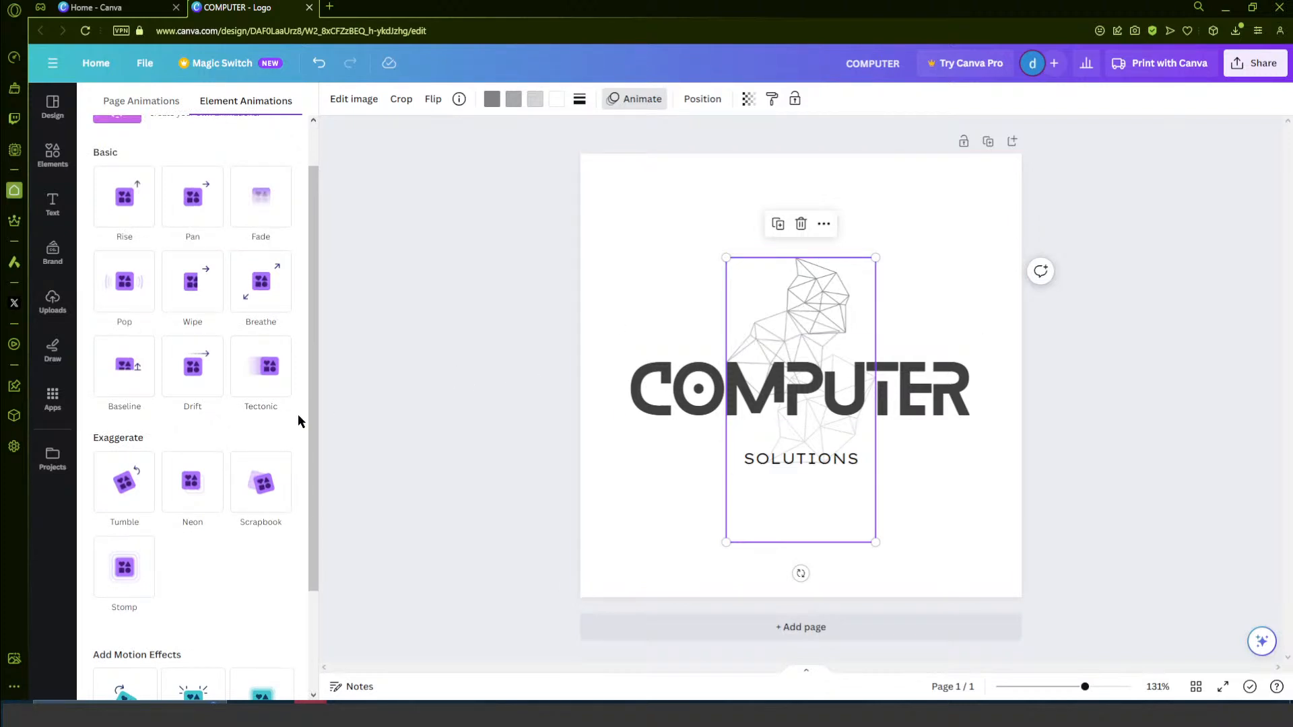
# - Try the Rise animation on the polygon mesh graphic
pyautogui.click(140, 200)
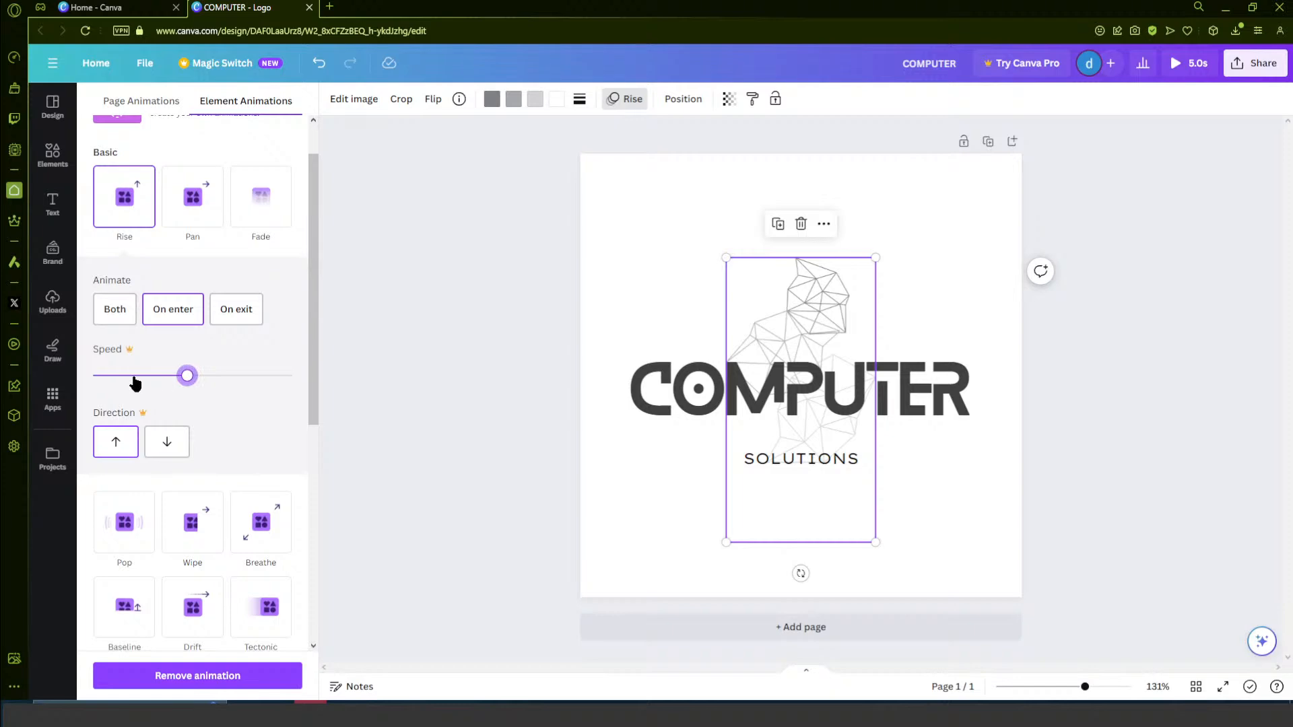
pyautogui.click(187, 376)
pyautogui.click(992, 183)
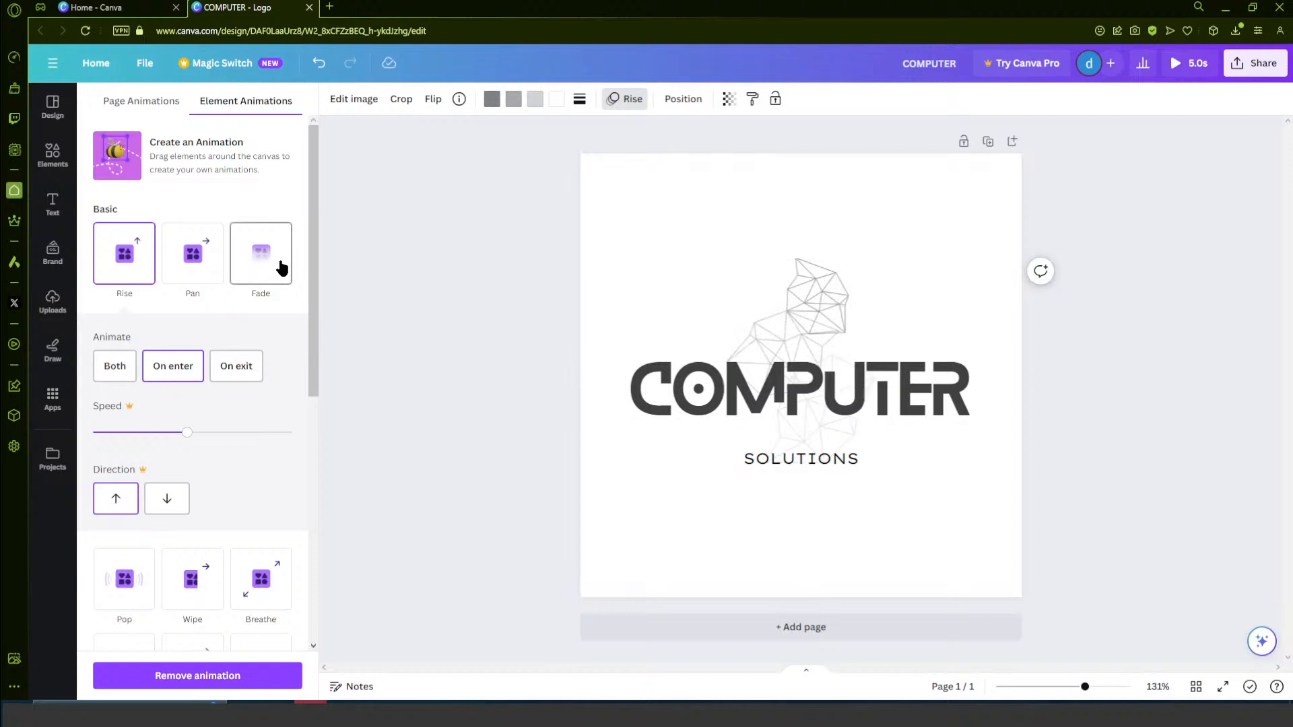
# - Apply the Baseline animation to the polygon mesh graphic, playing upward on enter
pyautogui.scroll(-1, 237, 389)
pyautogui.scroll(-5, 256, 418)
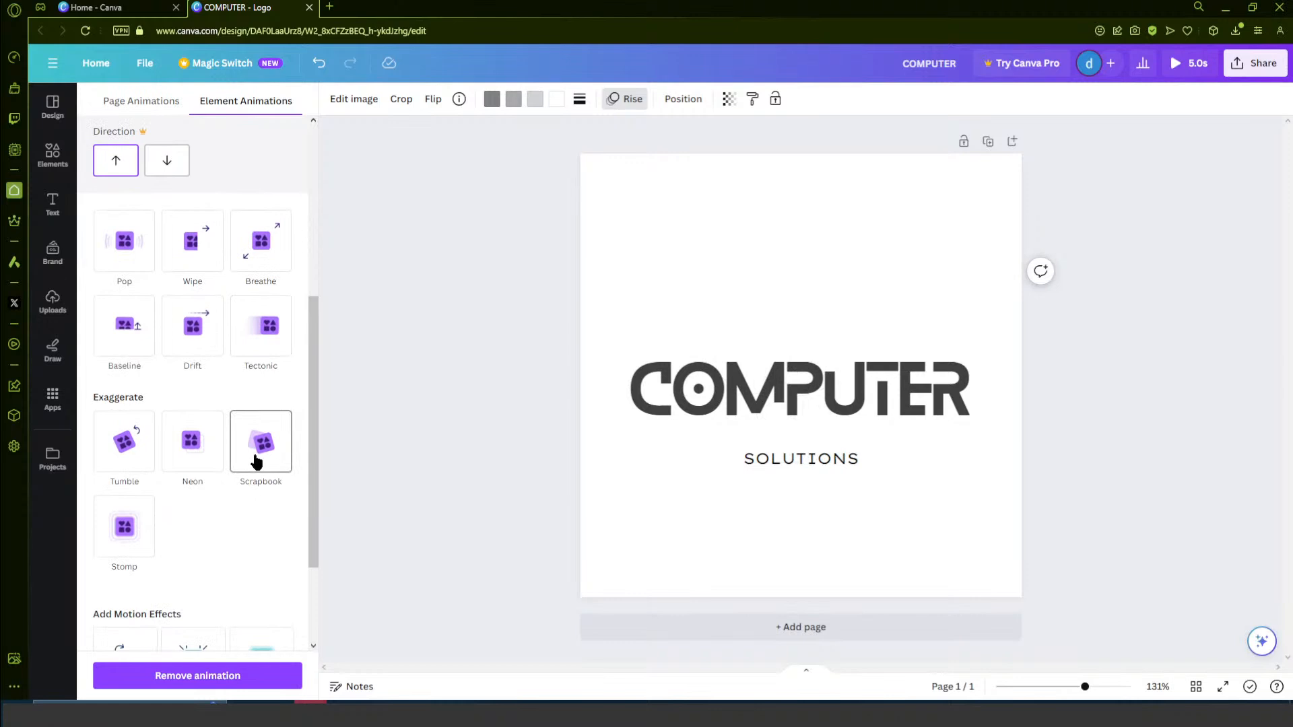
pyautogui.click(133, 346)
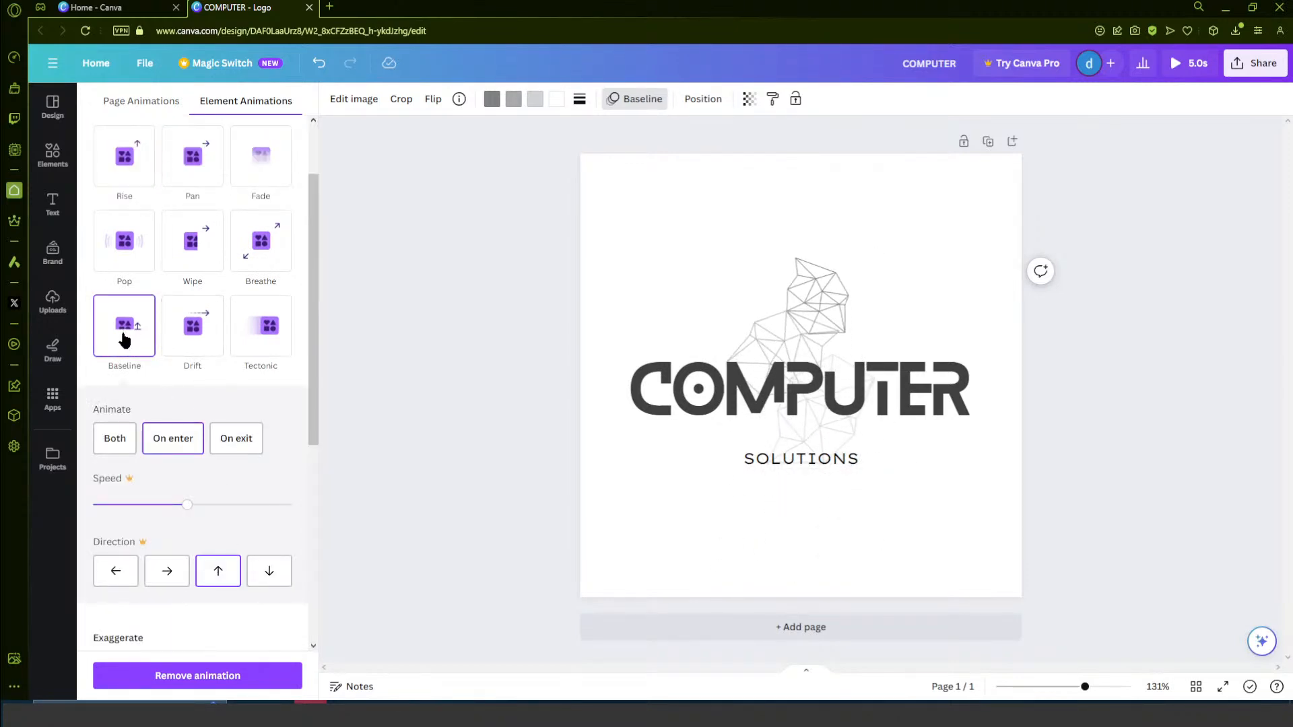
pyautogui.scroll(-4, 200, 511)
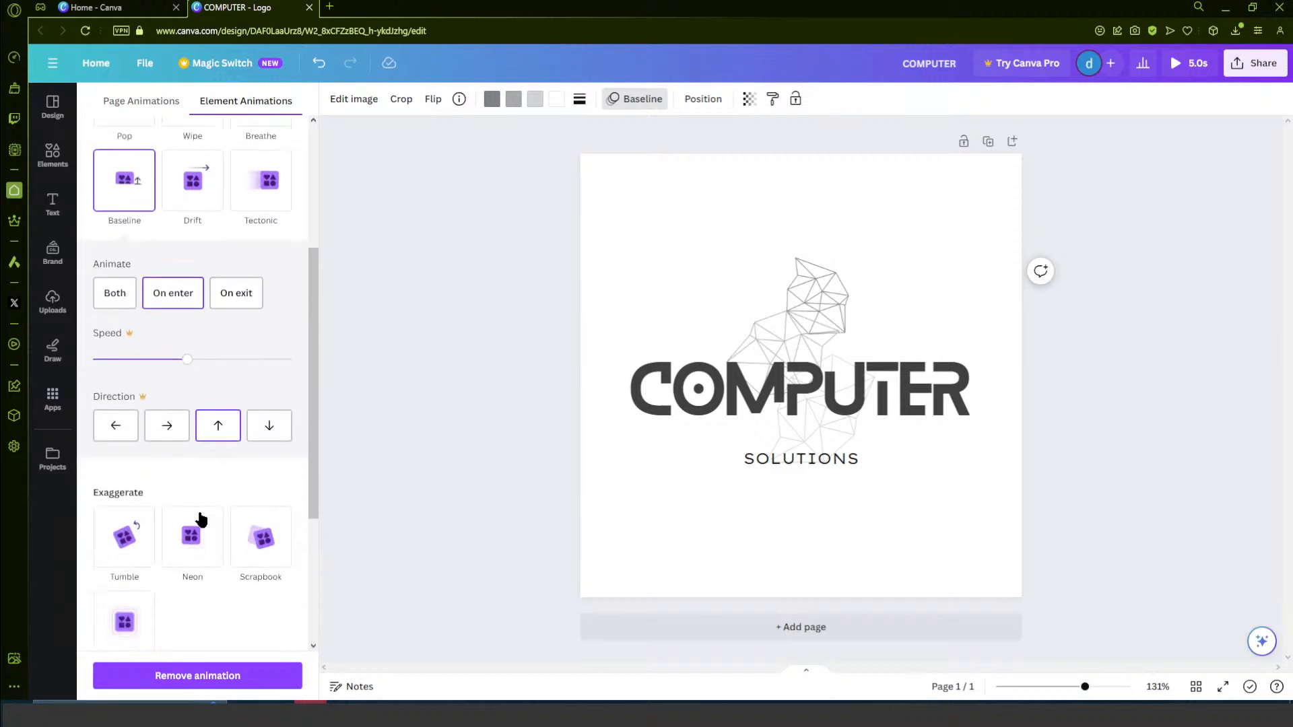
pyautogui.scroll(-2, 230, 539)
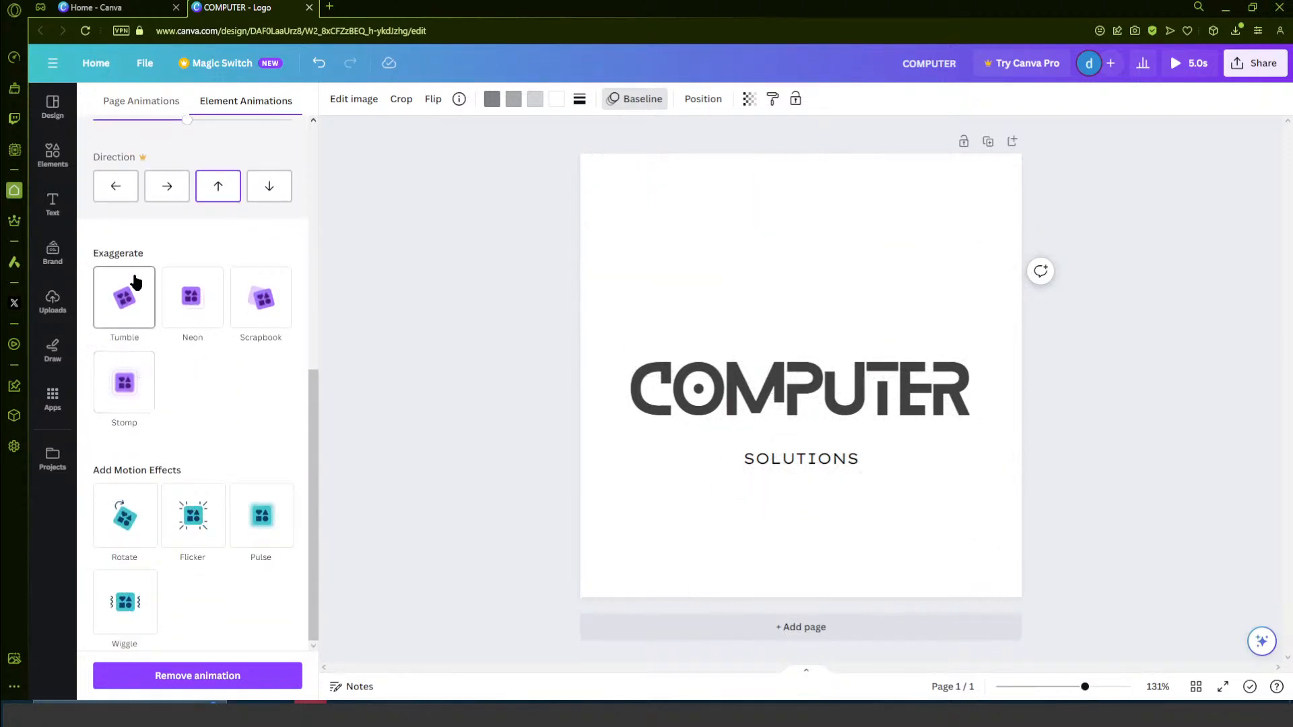
pyautogui.scroll(1, 256, 424)
pyautogui.scroll(6, 237, 433)
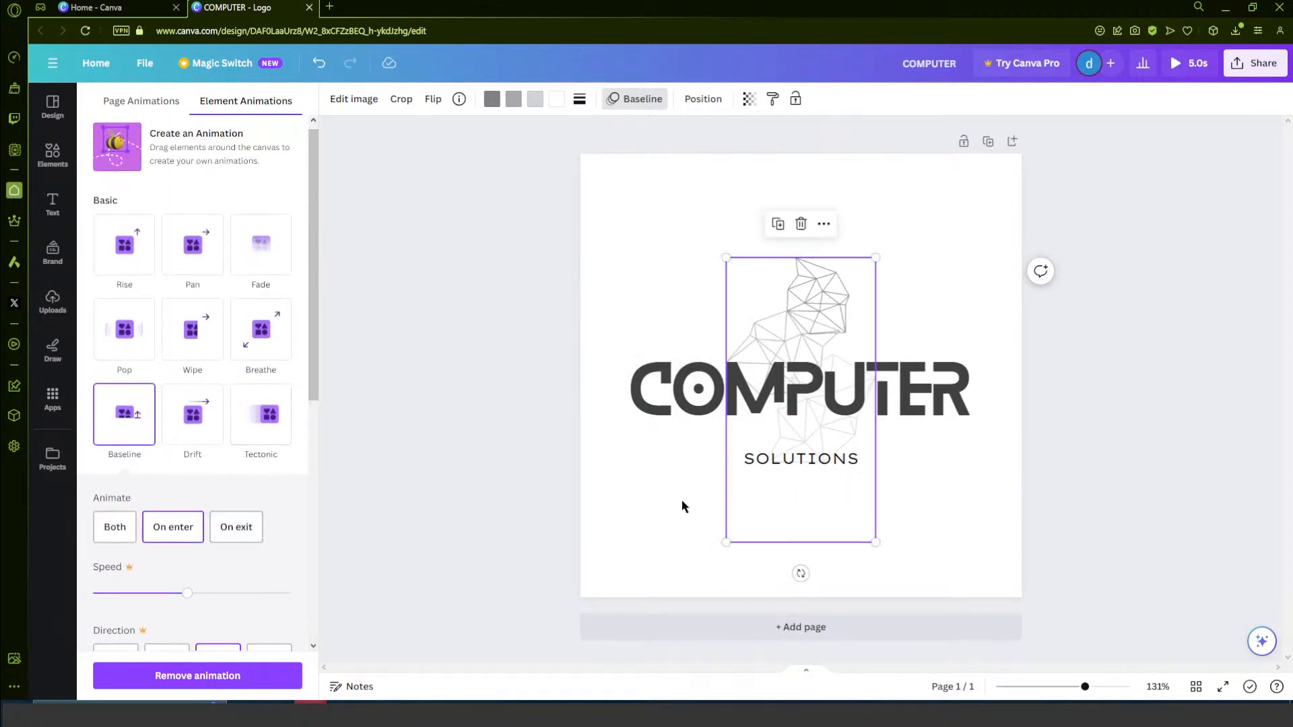
pyautogui.click(478, 494)
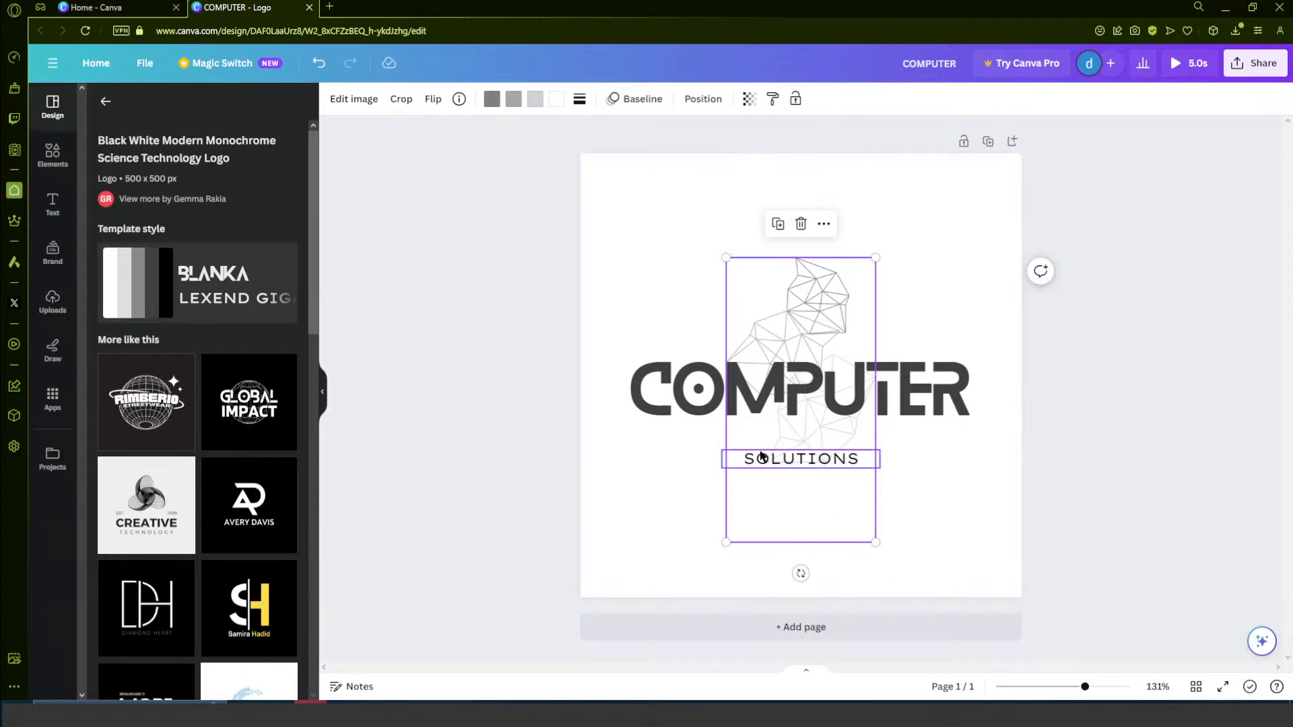
# - Apply the Fade text animation to the COMPUTER heading
pyautogui.click(795, 382)
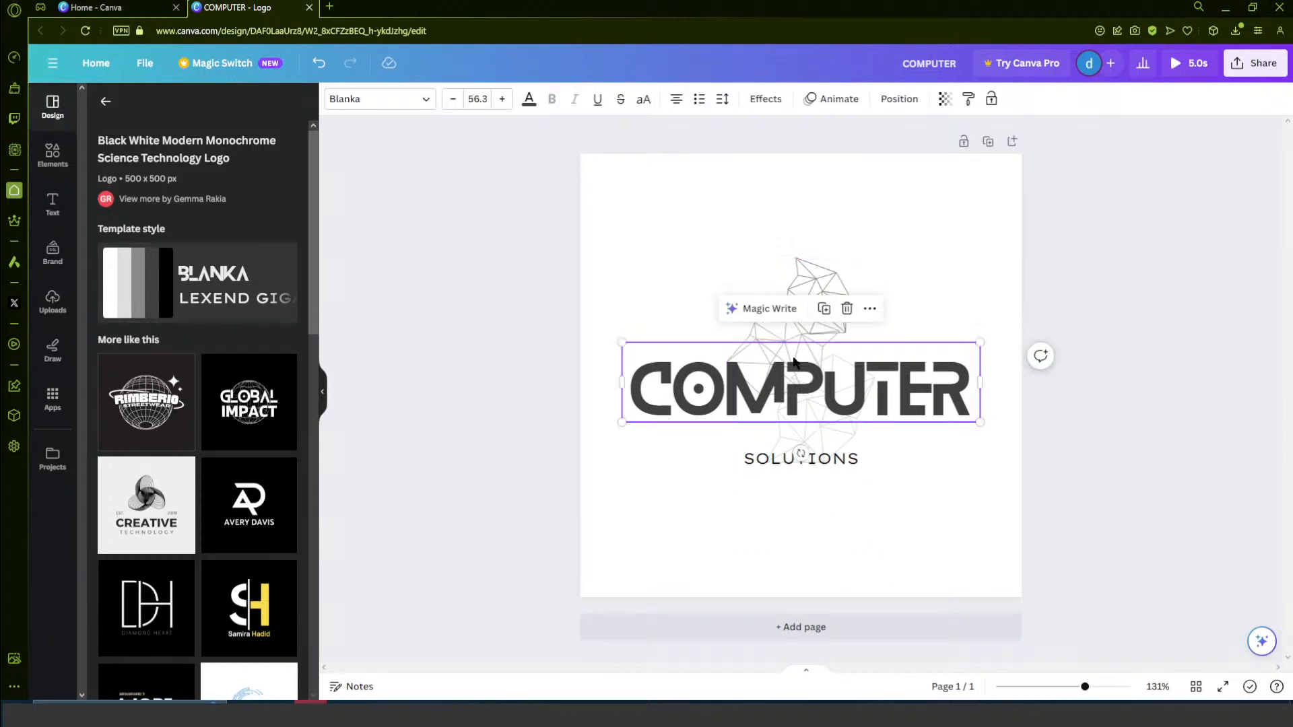
pyautogui.click(823, 99)
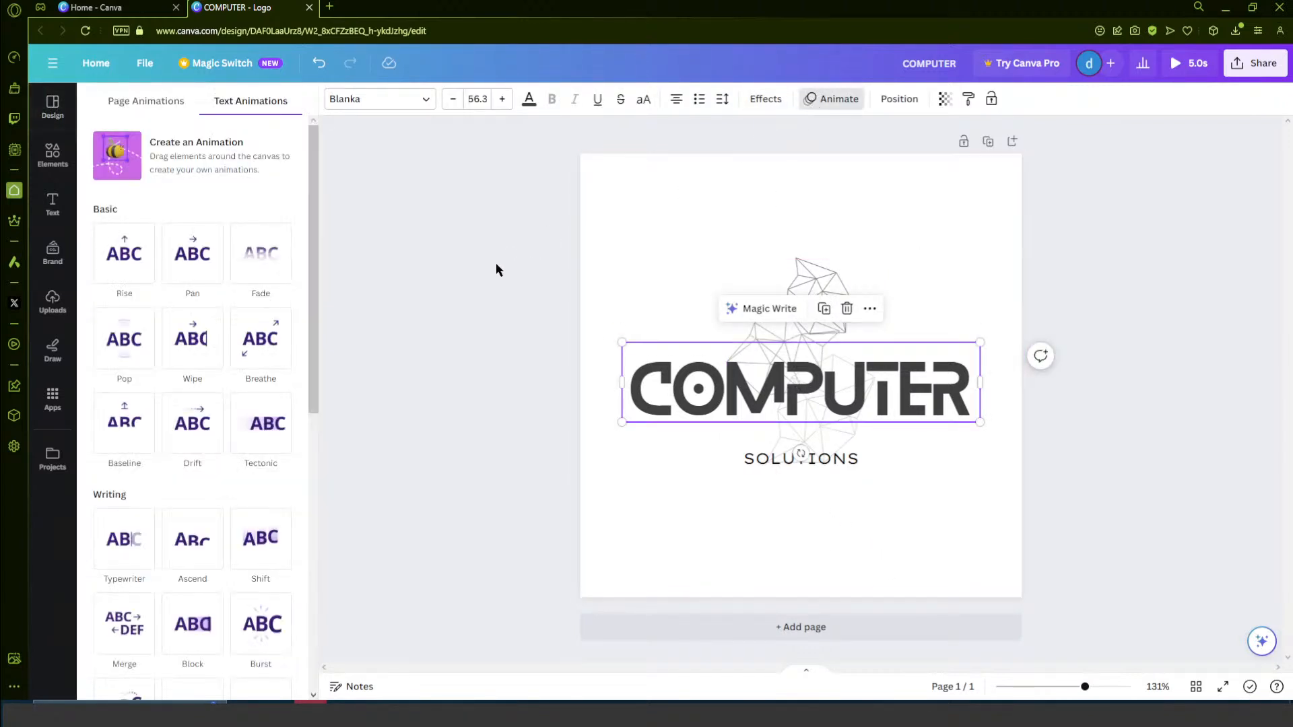
pyautogui.click(266, 262)
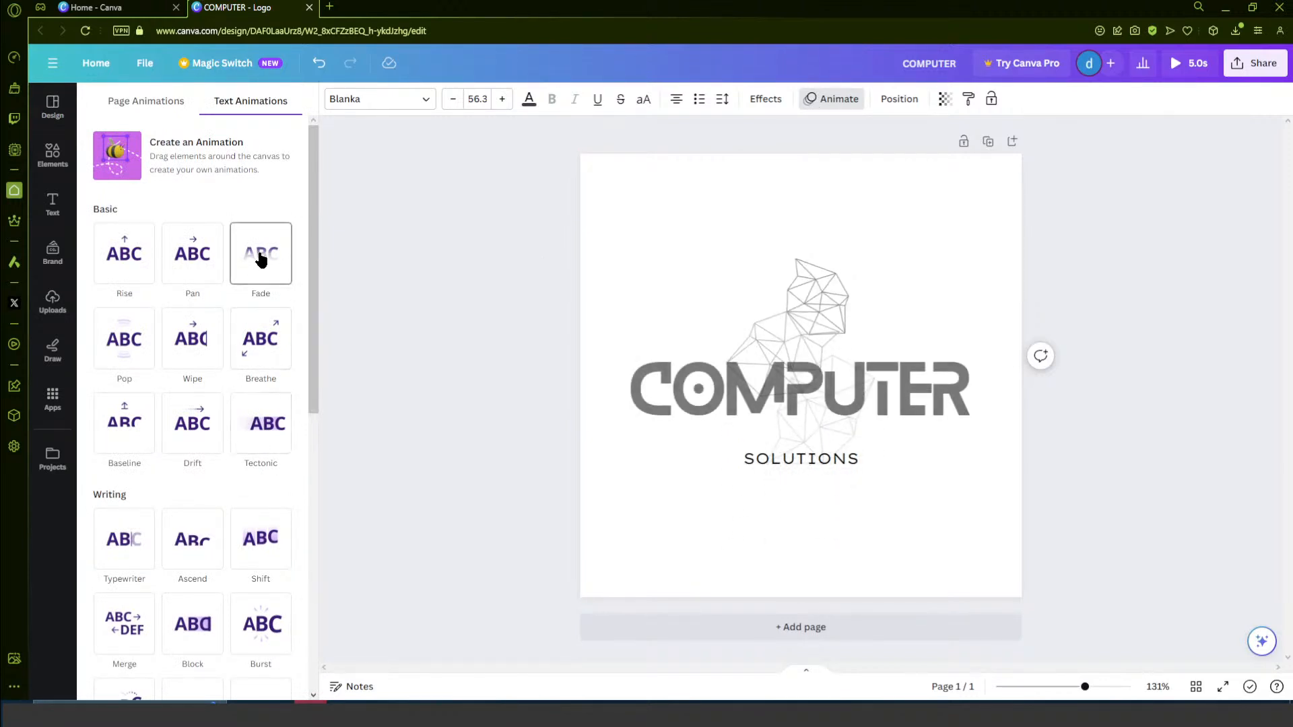
pyautogui.click(261, 259)
# - Animate the SOLUTIONS subtitle with the Typewriter effect, character by character on enter
pyautogui.click(832, 457)
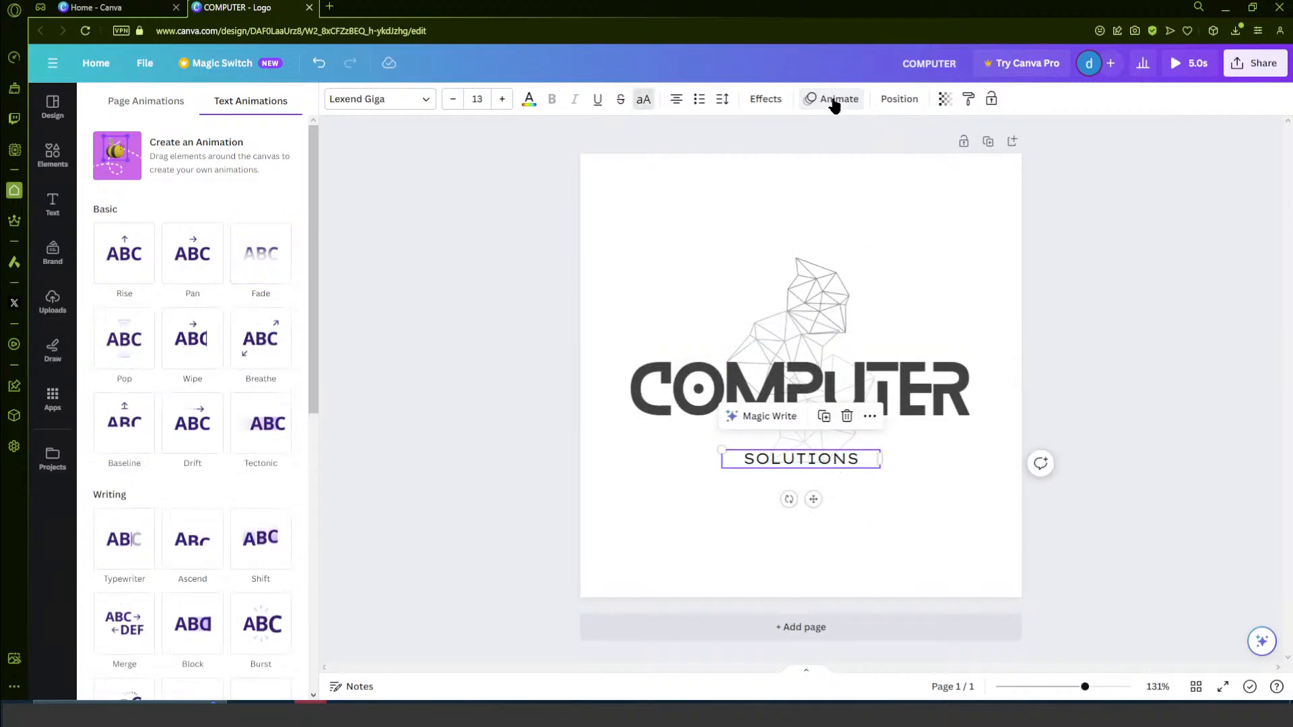
pyautogui.scroll(-2, 198, 498)
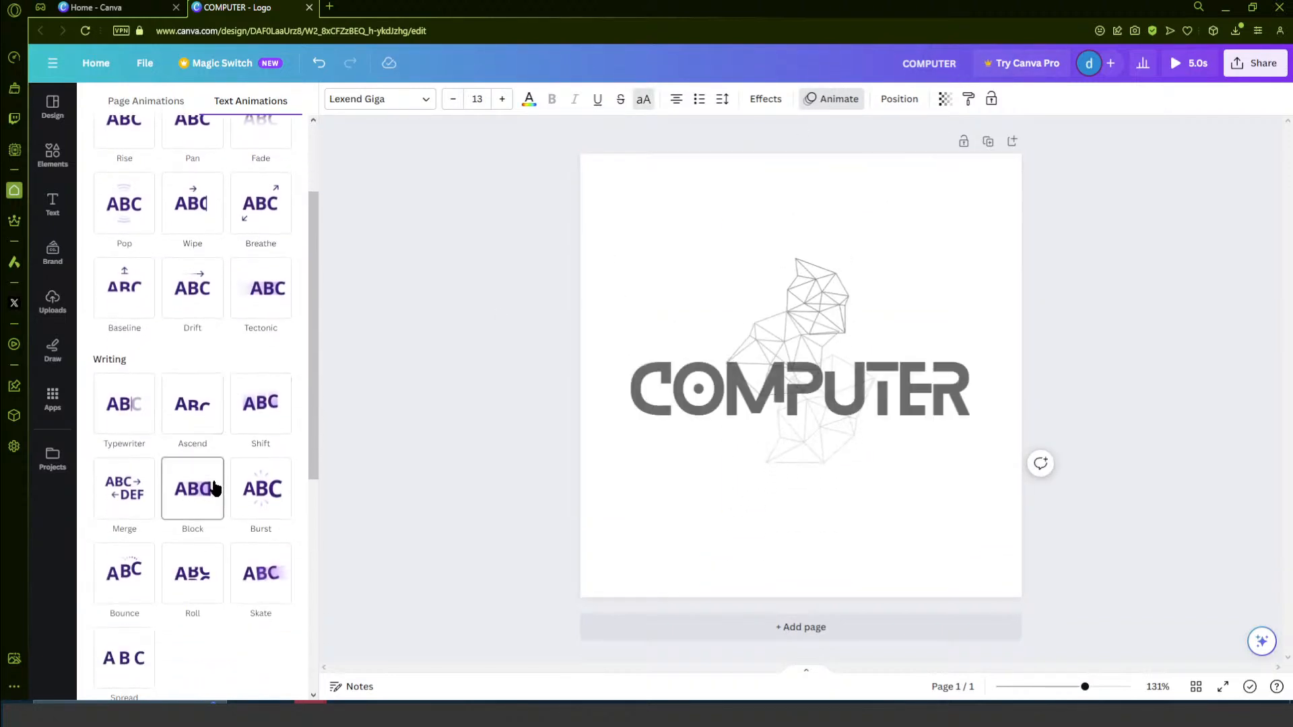
pyautogui.click(126, 418)
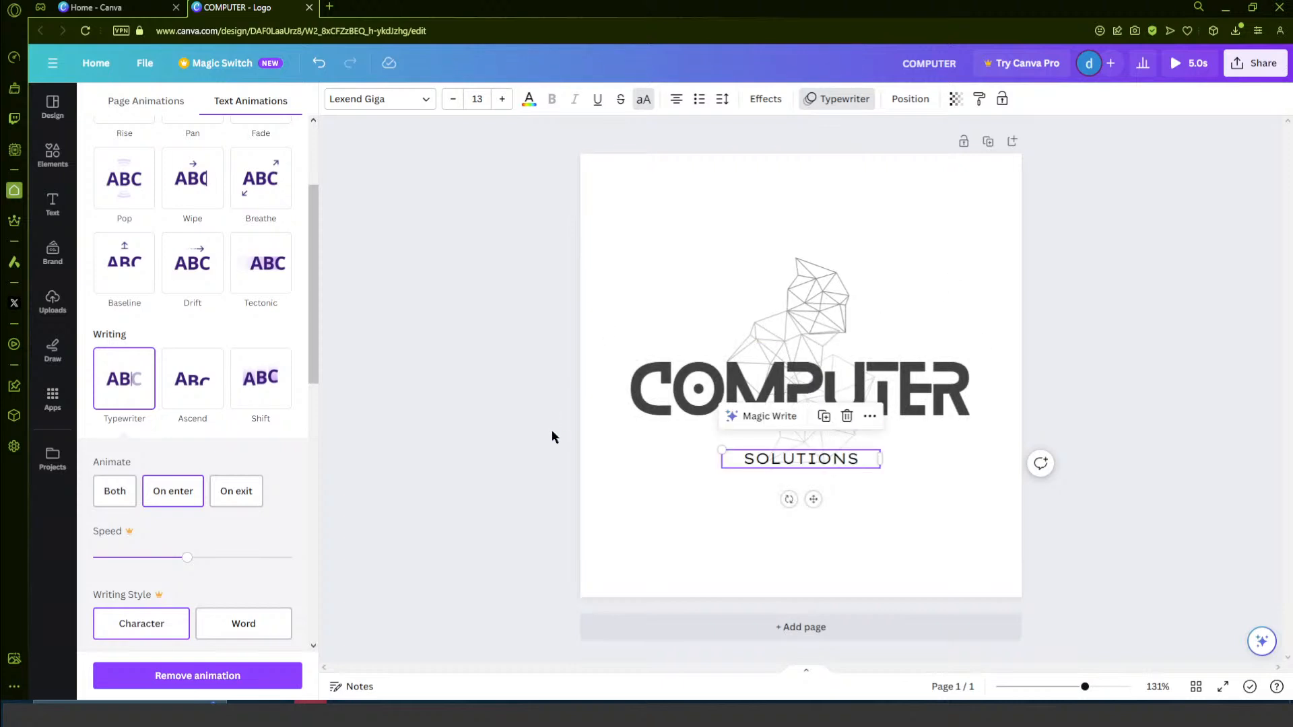
# - Show the page timeline with durations and set the logo page's timing to 12.0 seconds
pyautogui.click(802, 668)
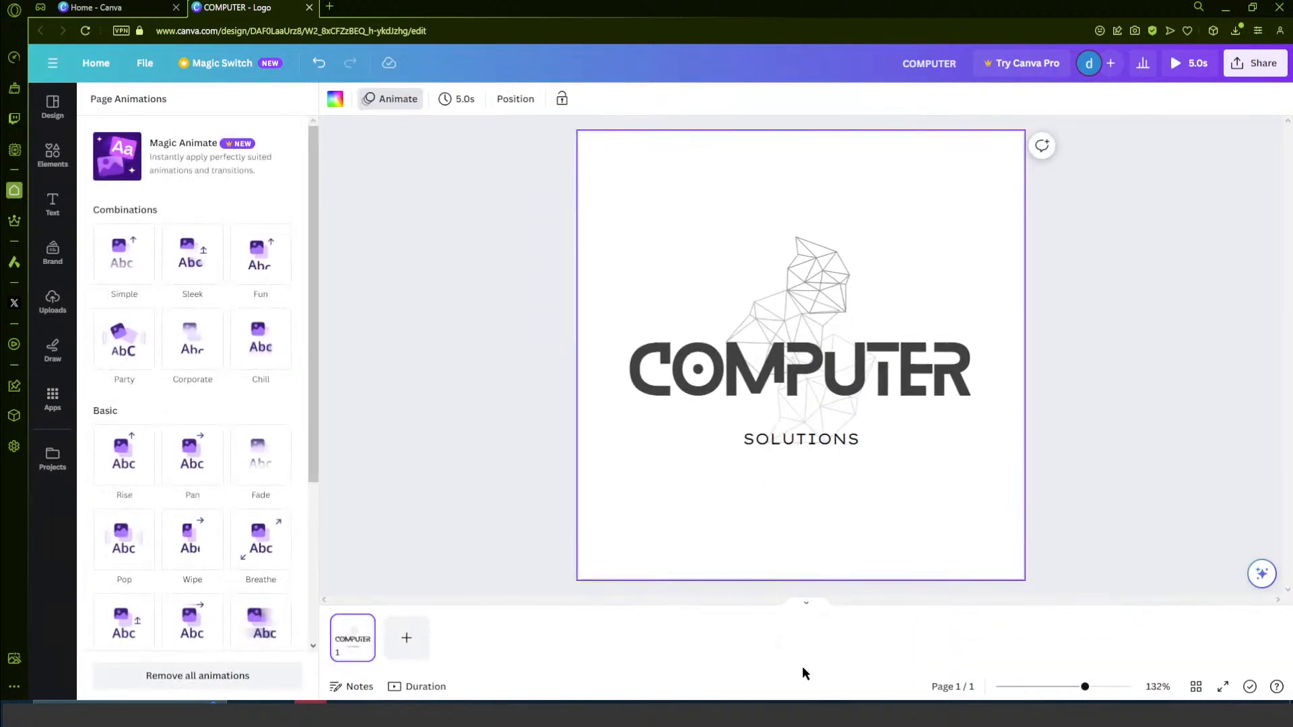
pyautogui.click(413, 686)
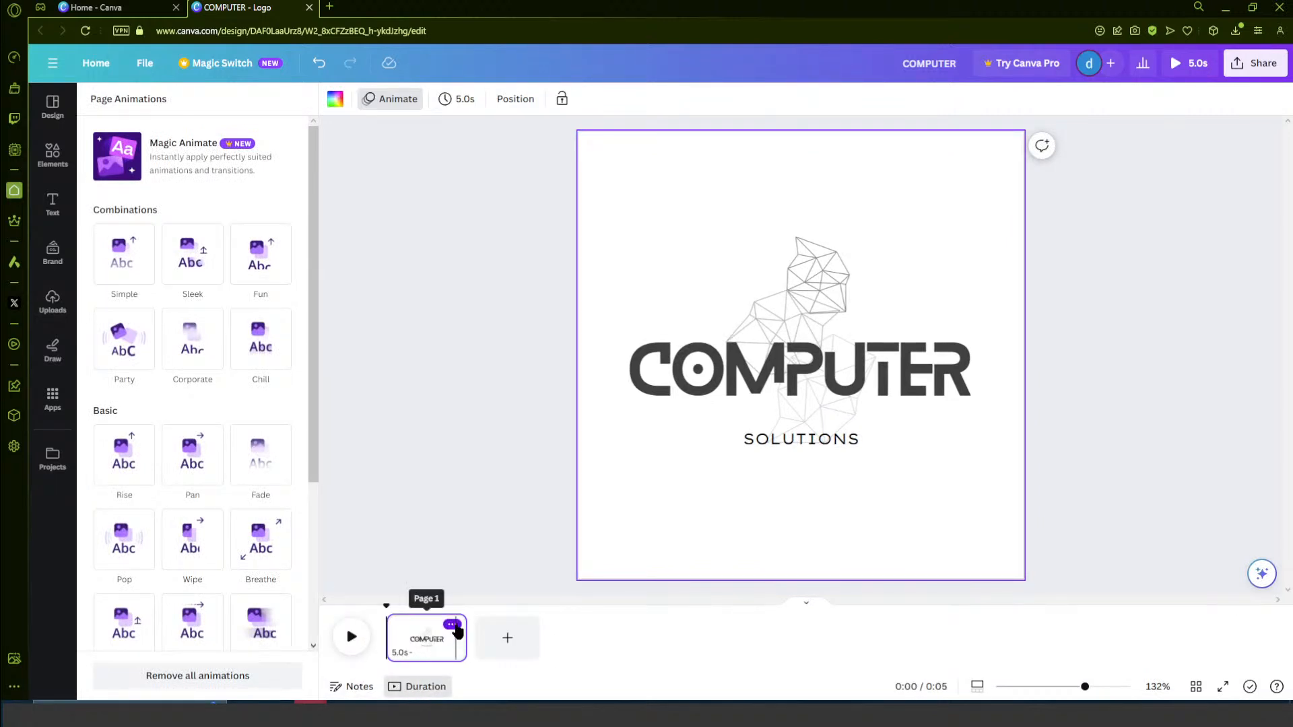
pyautogui.click(454, 626)
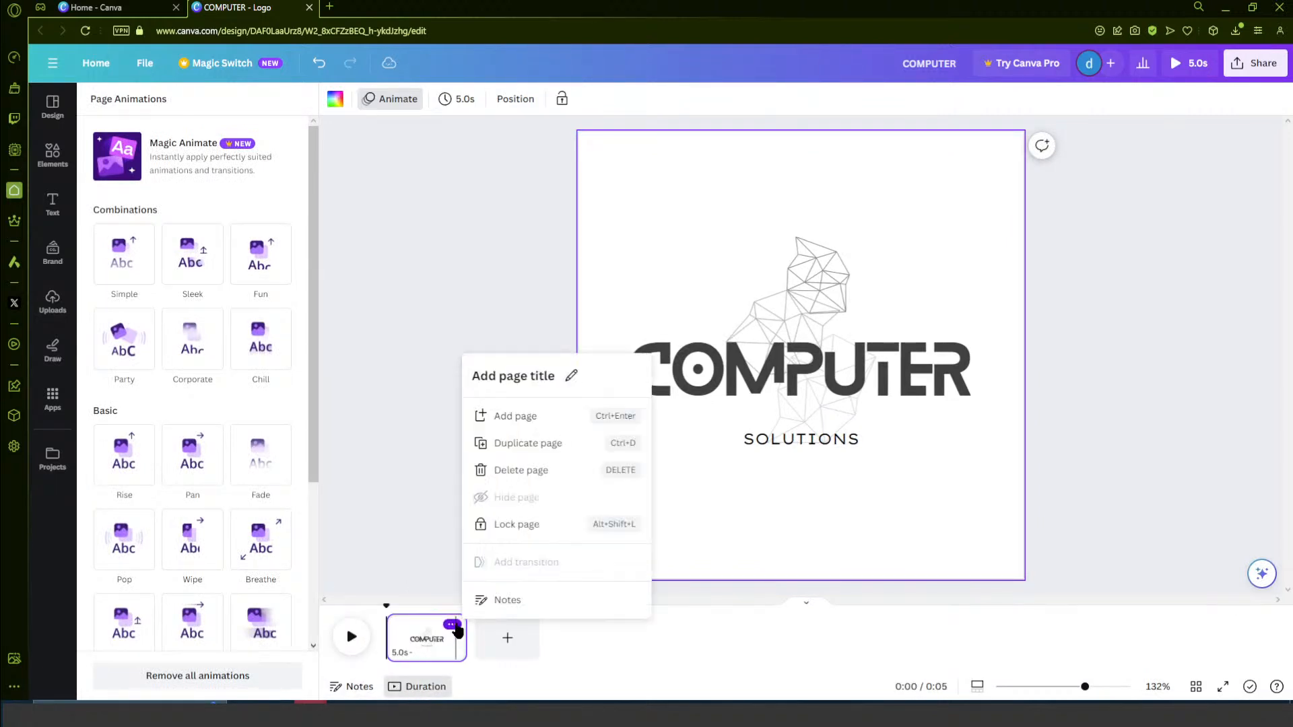
pyautogui.click(402, 653)
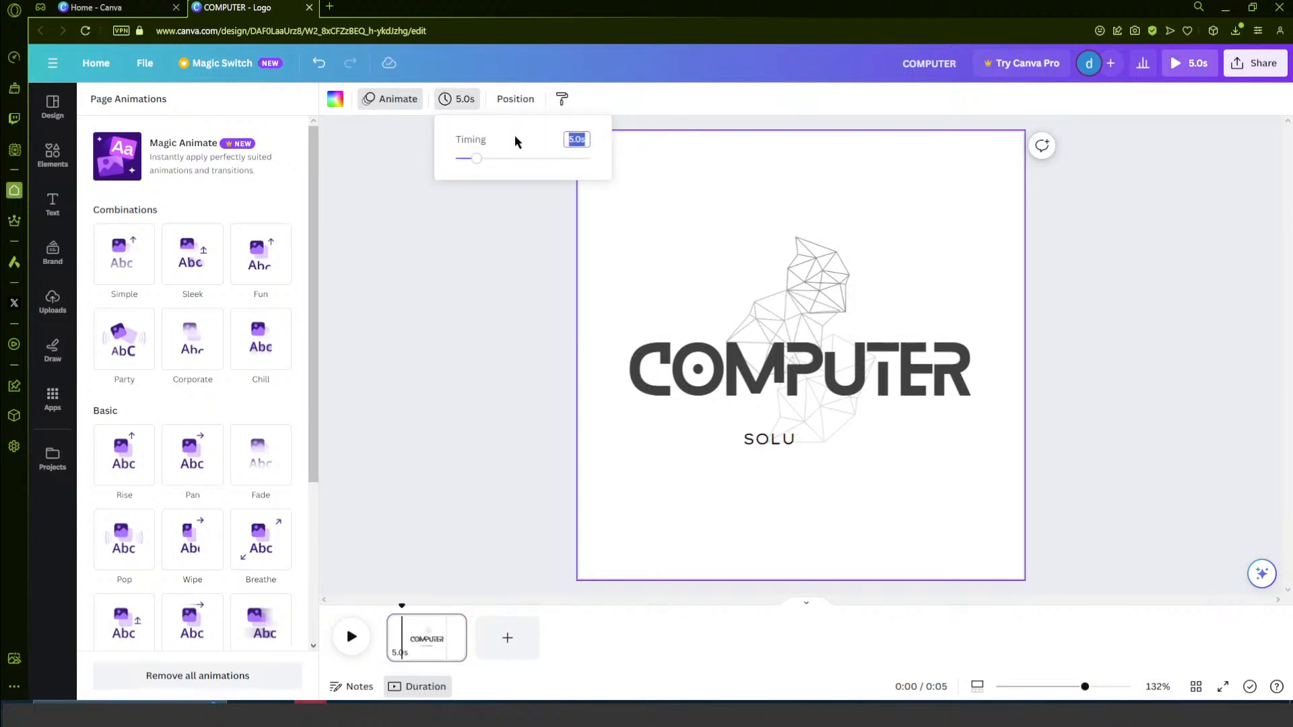
pyautogui.moveTo(476, 160); pyautogui.dragTo(509, 169)
pyautogui.click(490, 256)
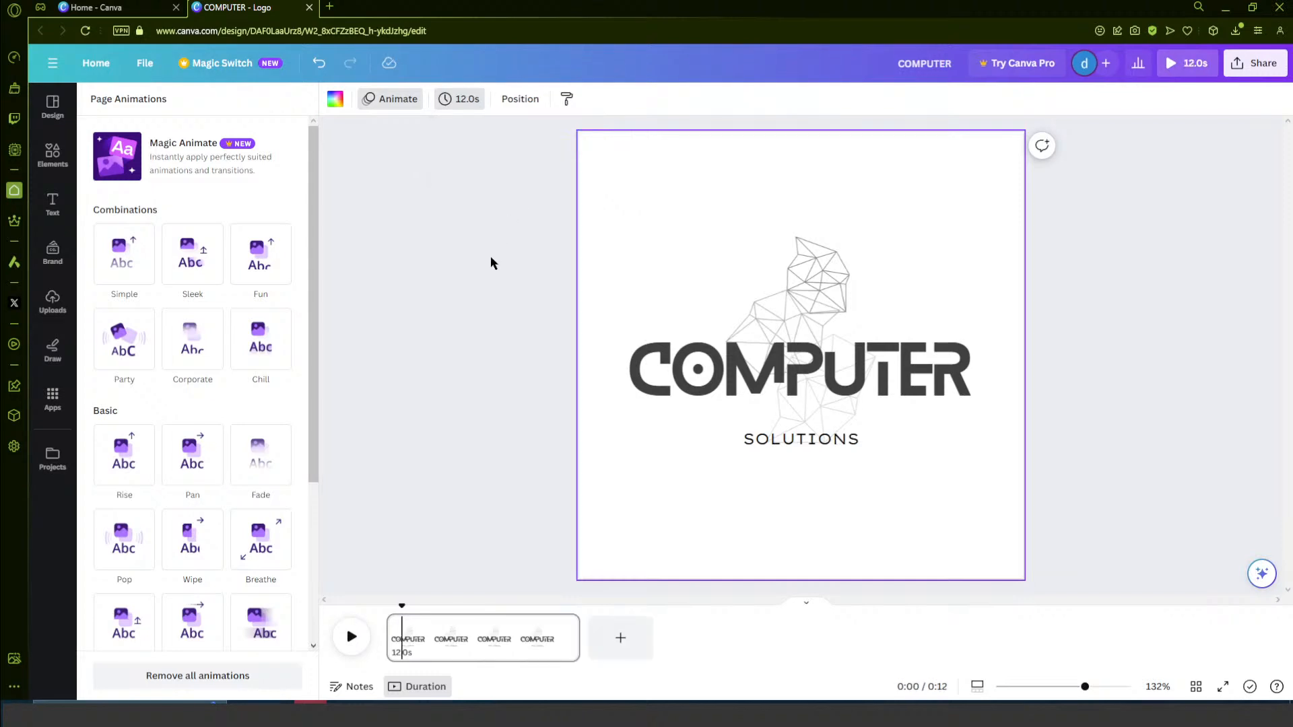
# - Play the animated logo page from the start of the timeline to preview it, and stop playback
pyautogui.click(349, 639)
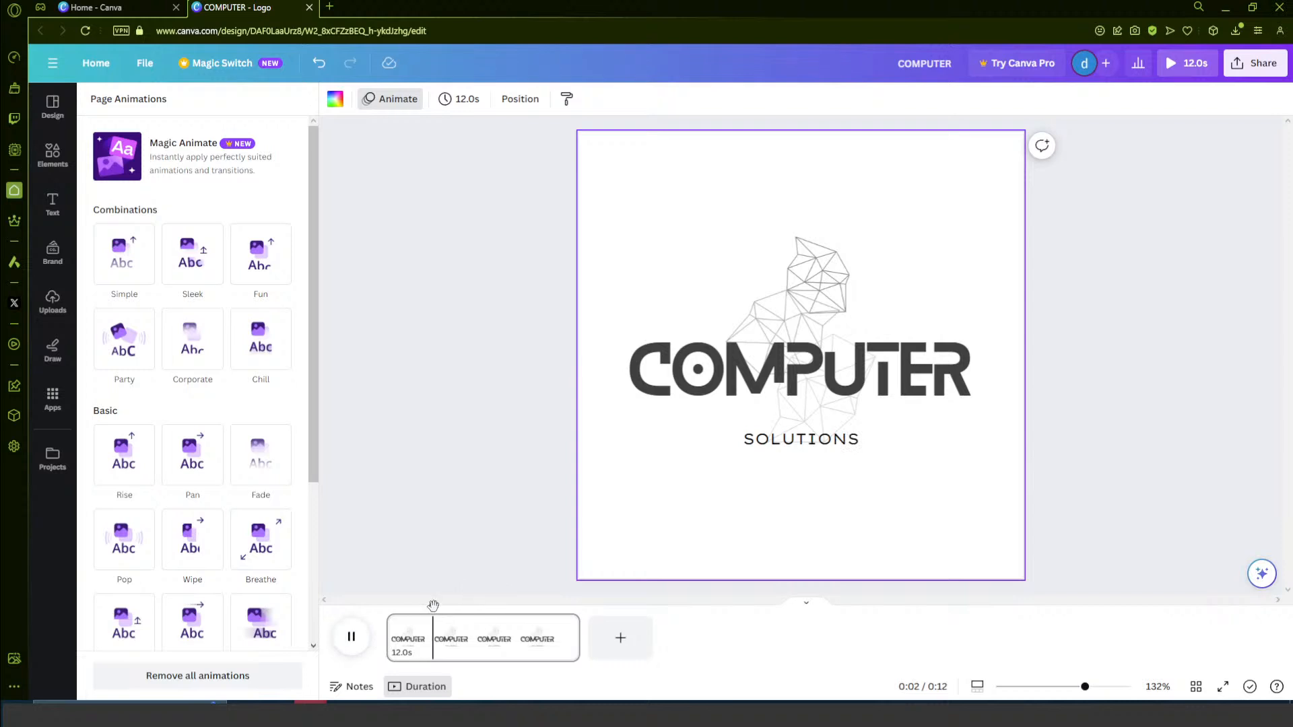
pyautogui.moveTo(435, 606); pyautogui.dragTo(387, 607)
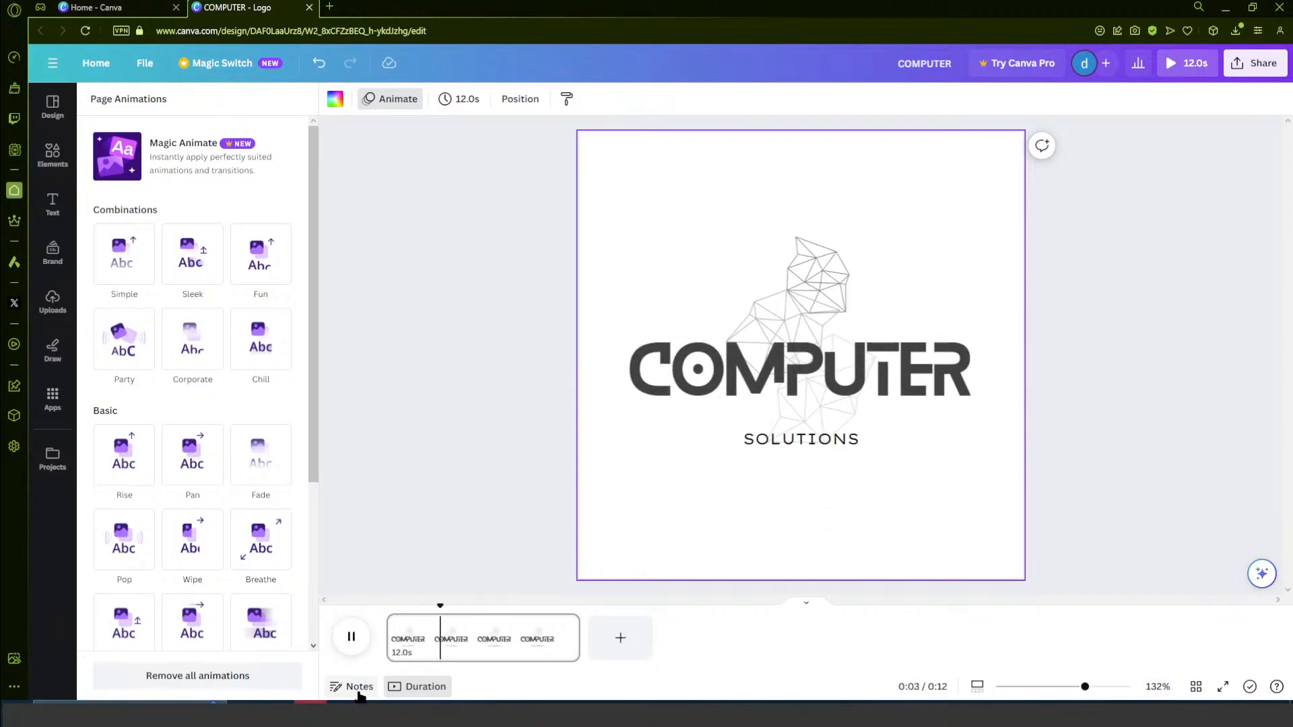
pyautogui.moveTo(342, 702)
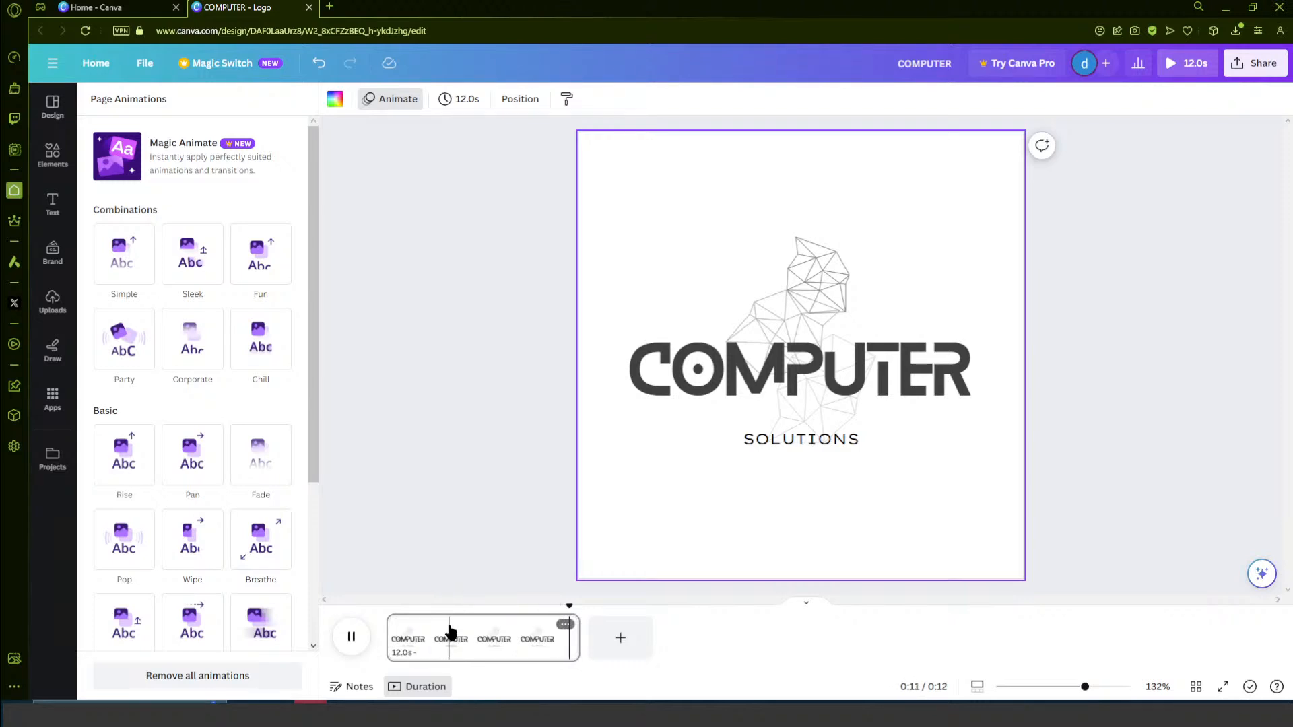
pyautogui.click(351, 636)
# - Review the download file types, download the animated logo as a GIF, and open the downloaded COMPUTER.gif
pyautogui.click(1249, 63)
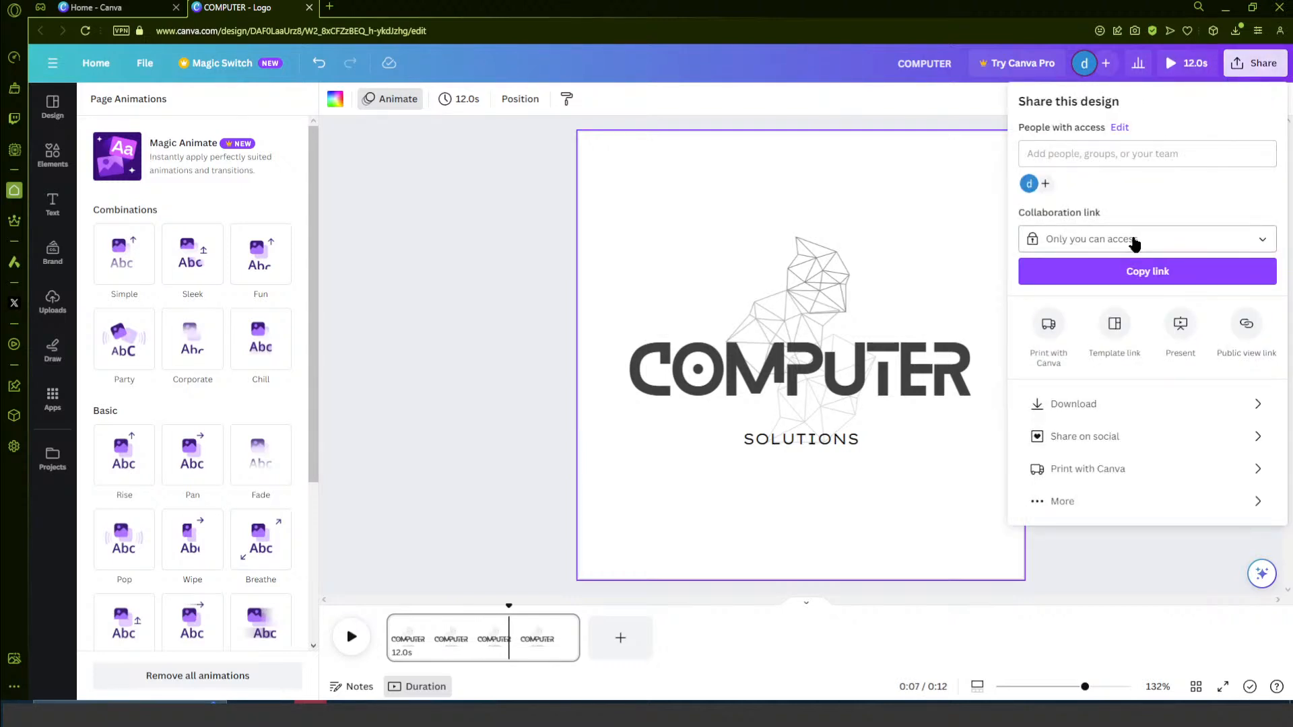
pyautogui.click(1083, 404)
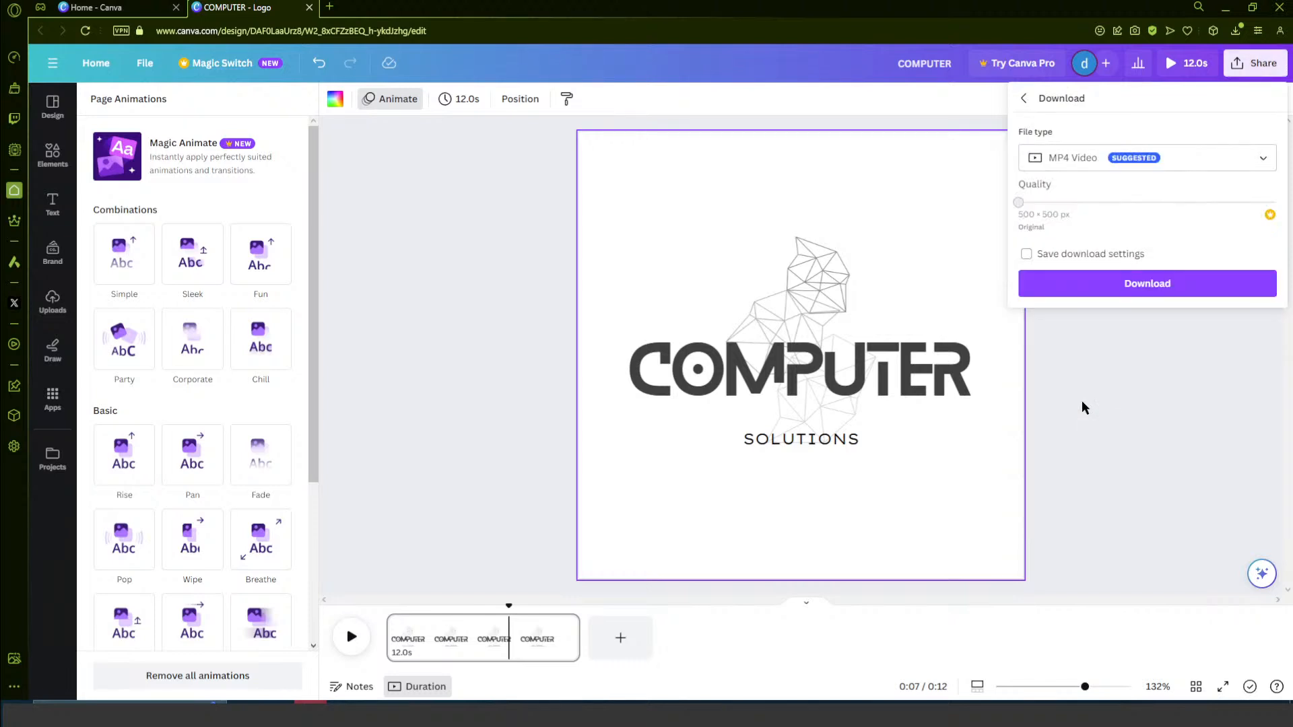
pyautogui.click(1114, 162)
pyautogui.scroll(2, 1140, 202)
pyautogui.scroll(1, 1163, 269)
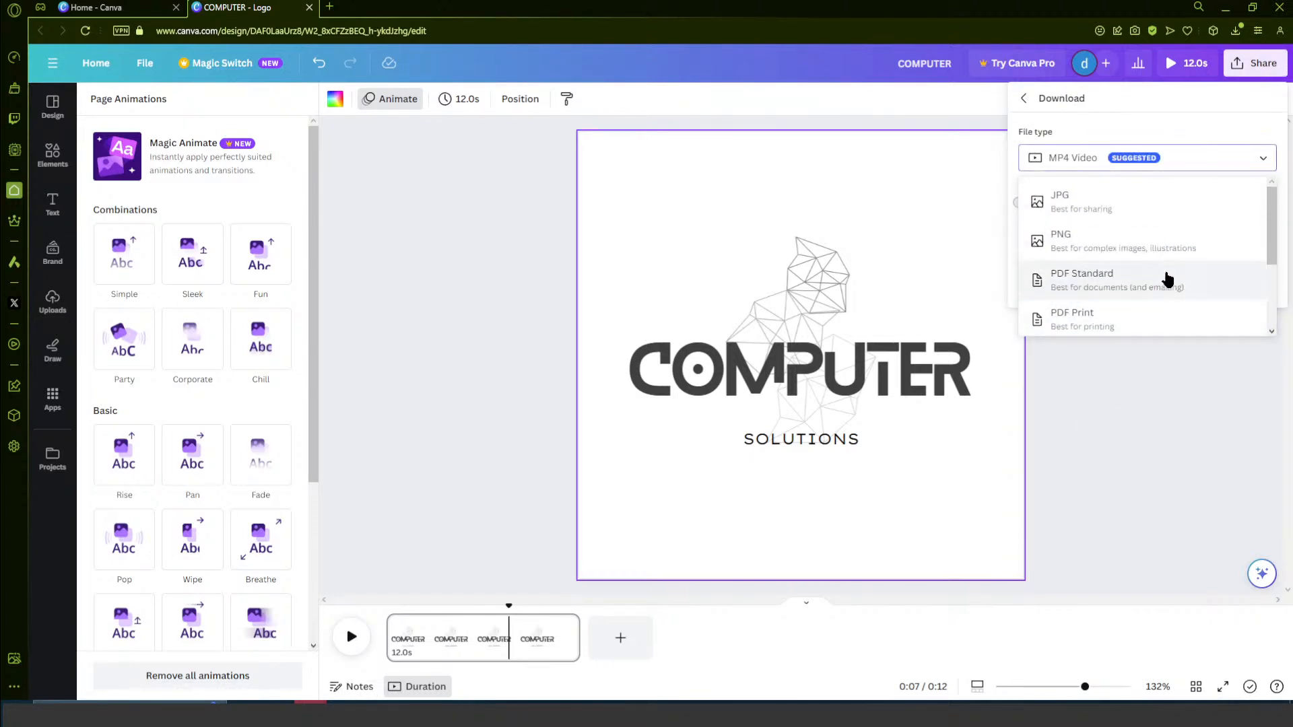
pyautogui.scroll(-3, 1164, 271)
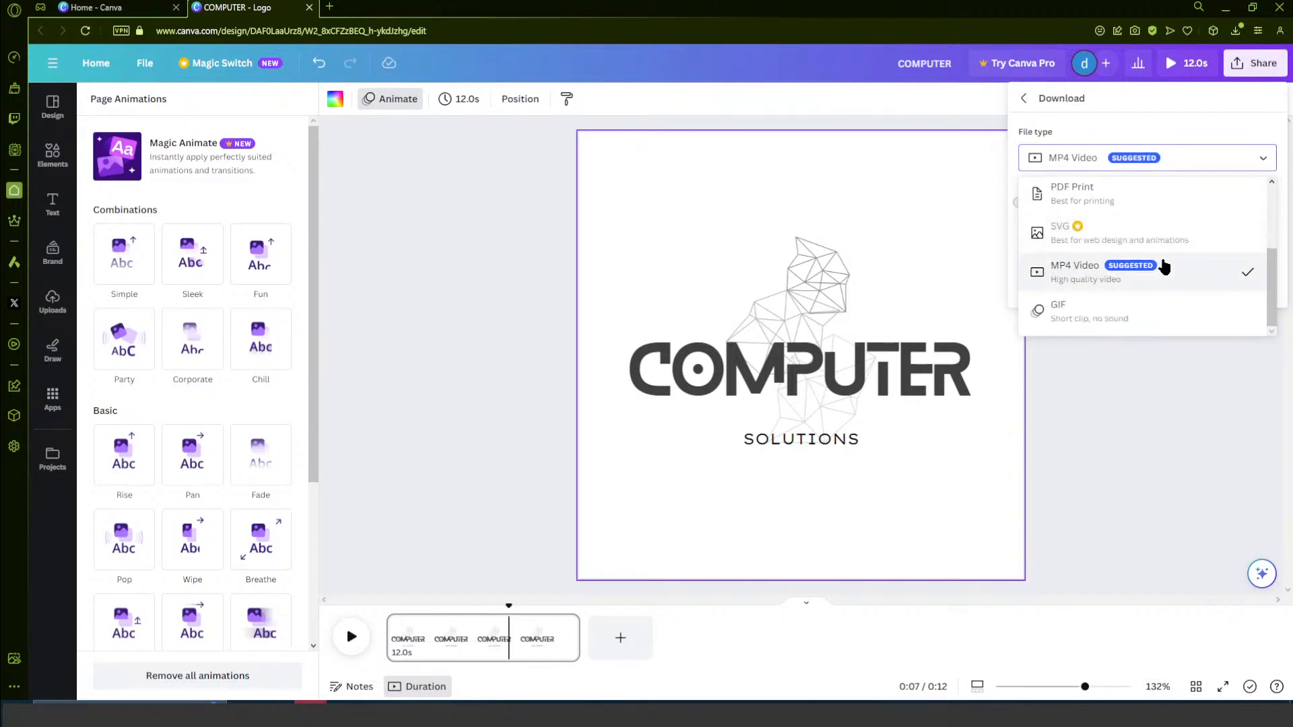
pyautogui.click(1162, 326)
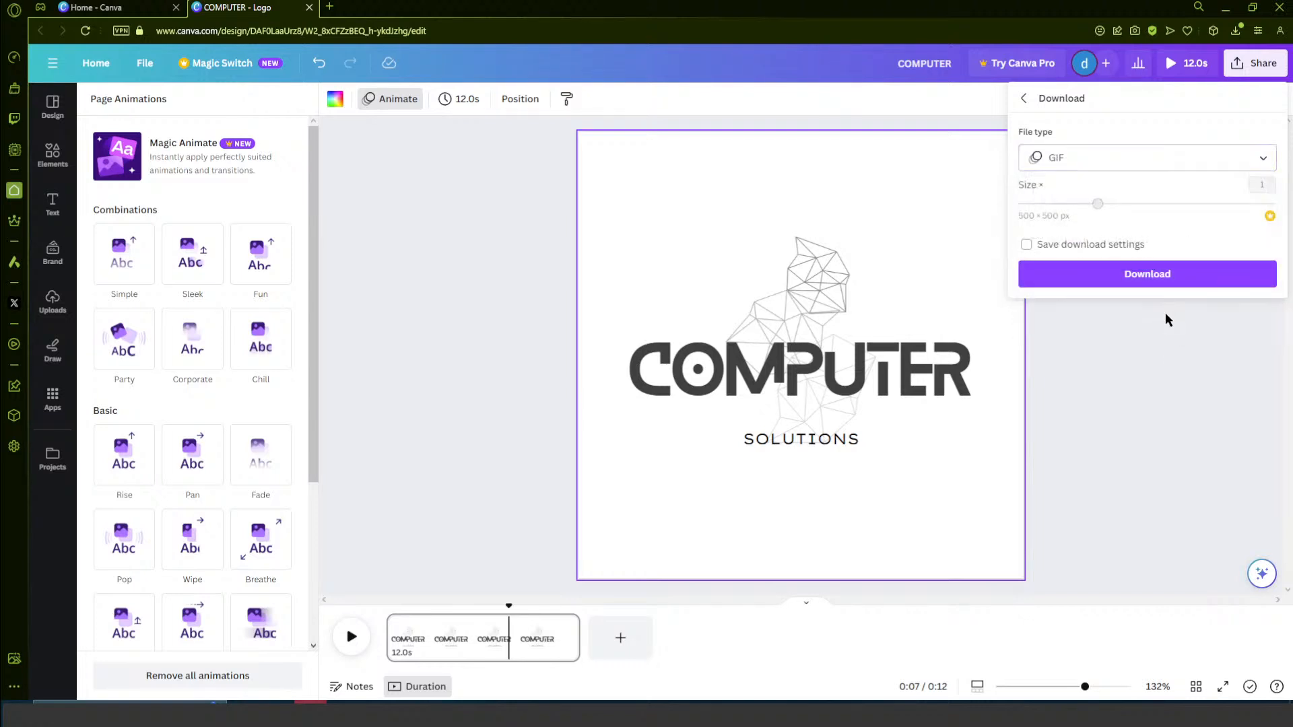
pyautogui.click(1153, 274)
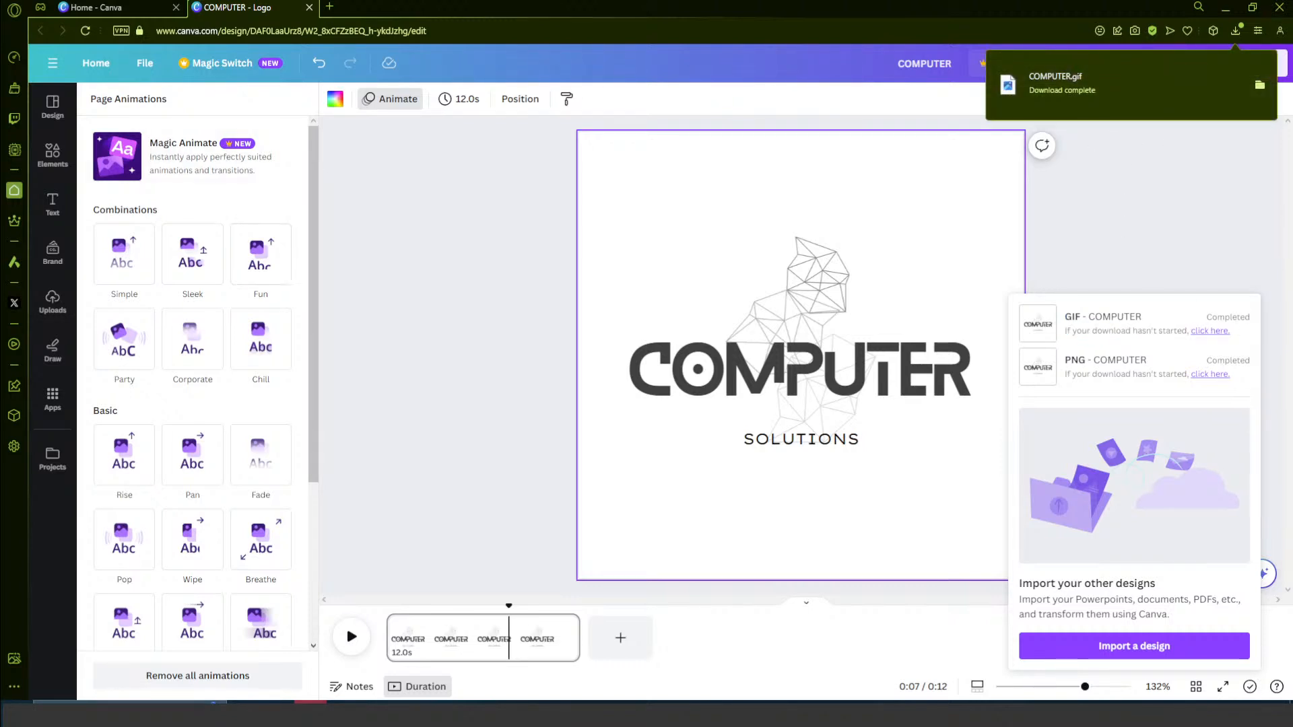
pyautogui.click(1062, 82)
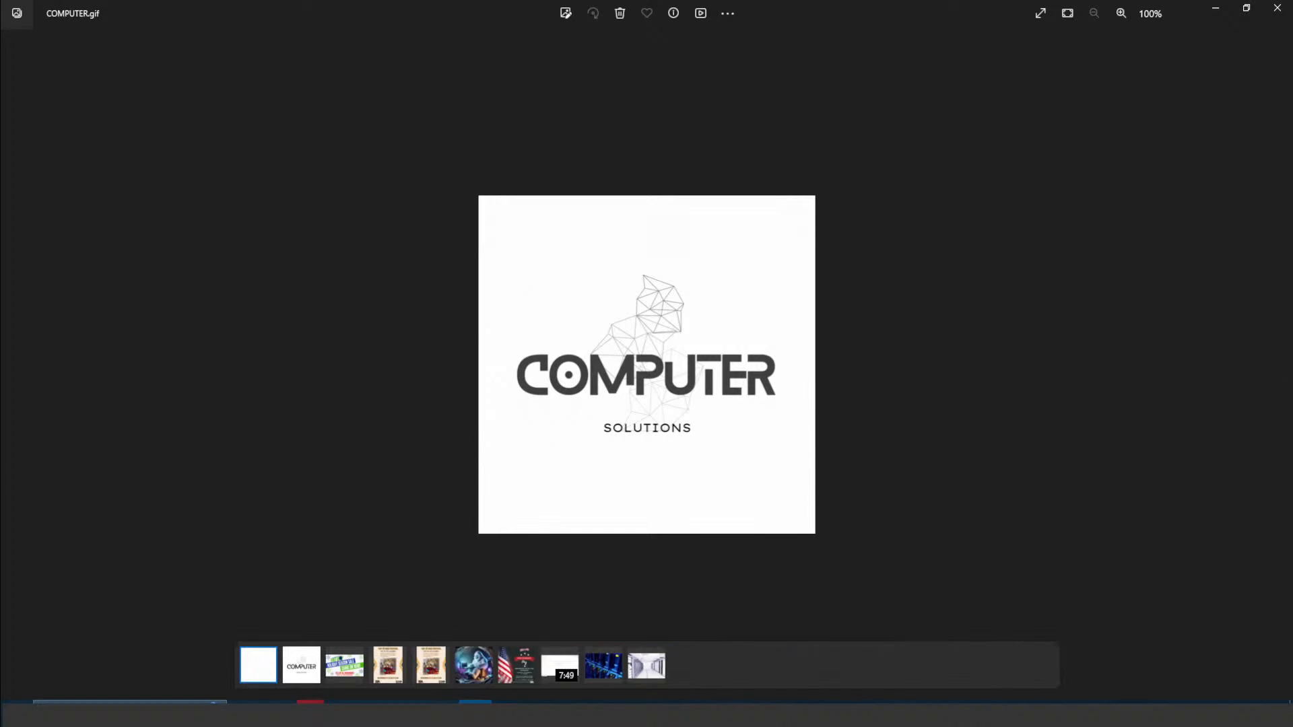
# - Close the COMPUTER.gif preview, dismiss the download notice, and leave the logo design for the Canva home page
pyautogui.click(1274, 12)
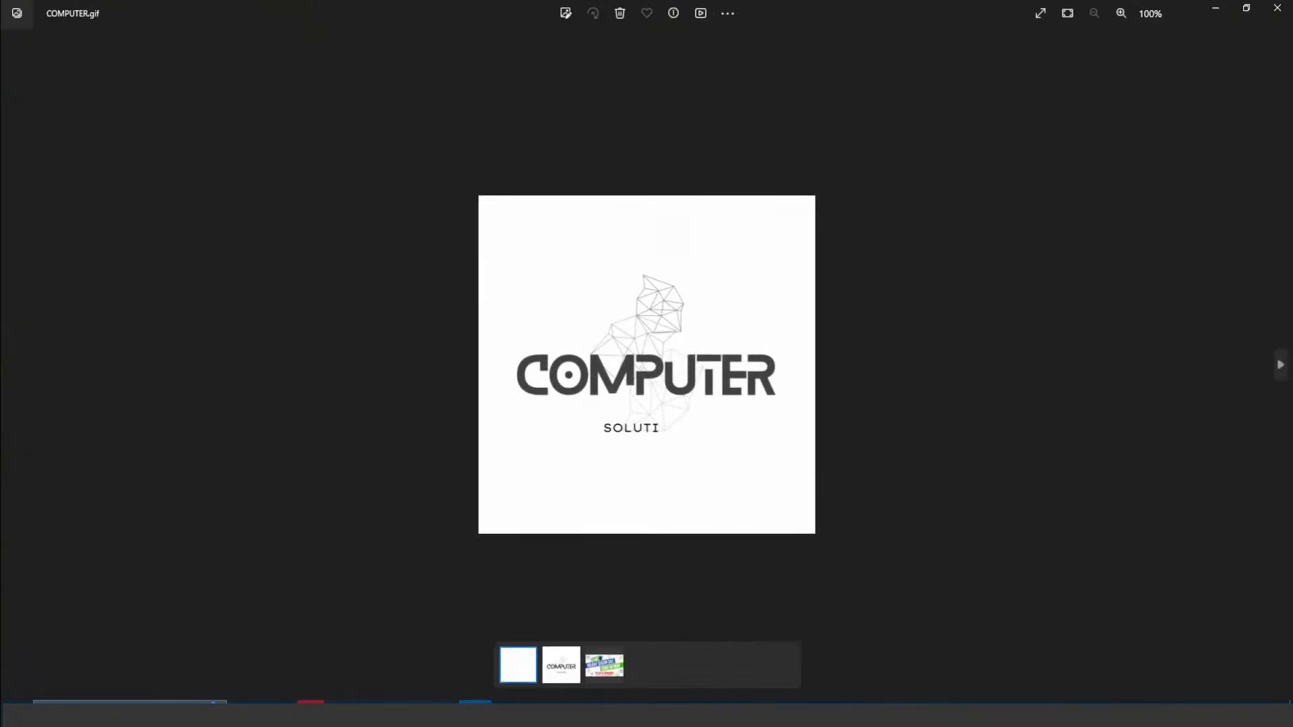
pyautogui.click(1278, 8)
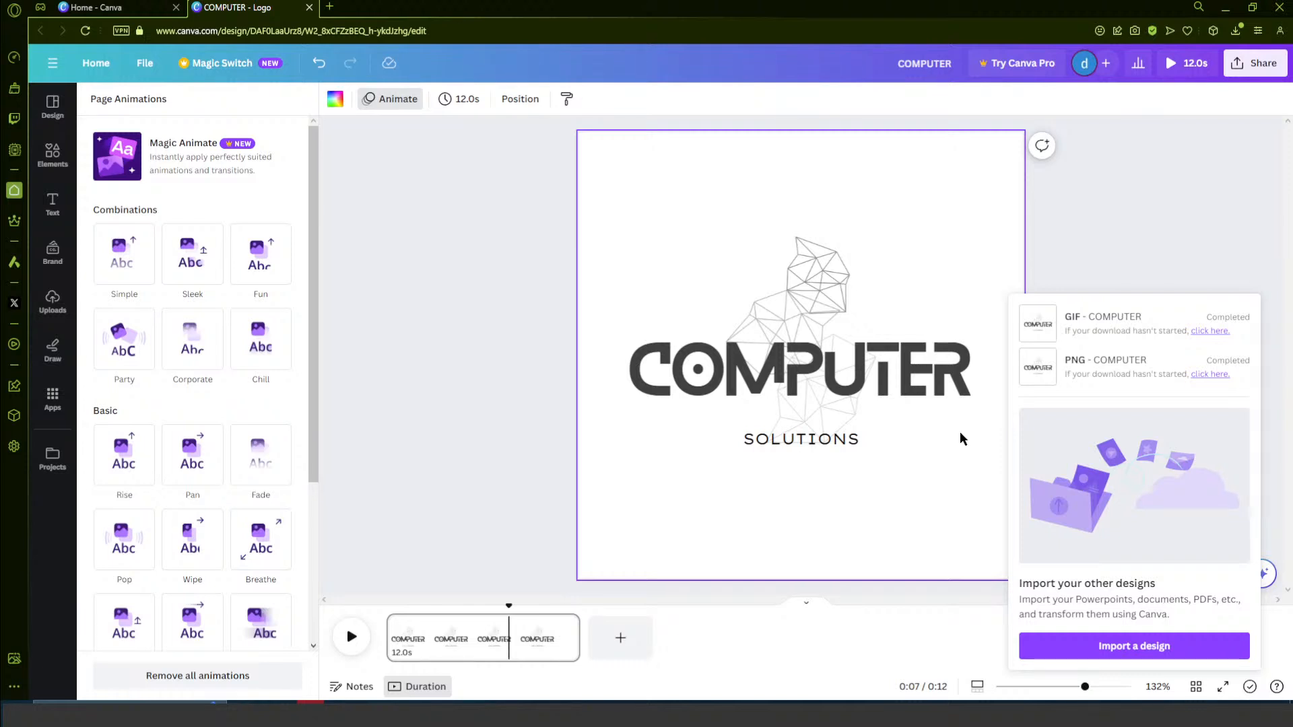
pyautogui.click(1179, 234)
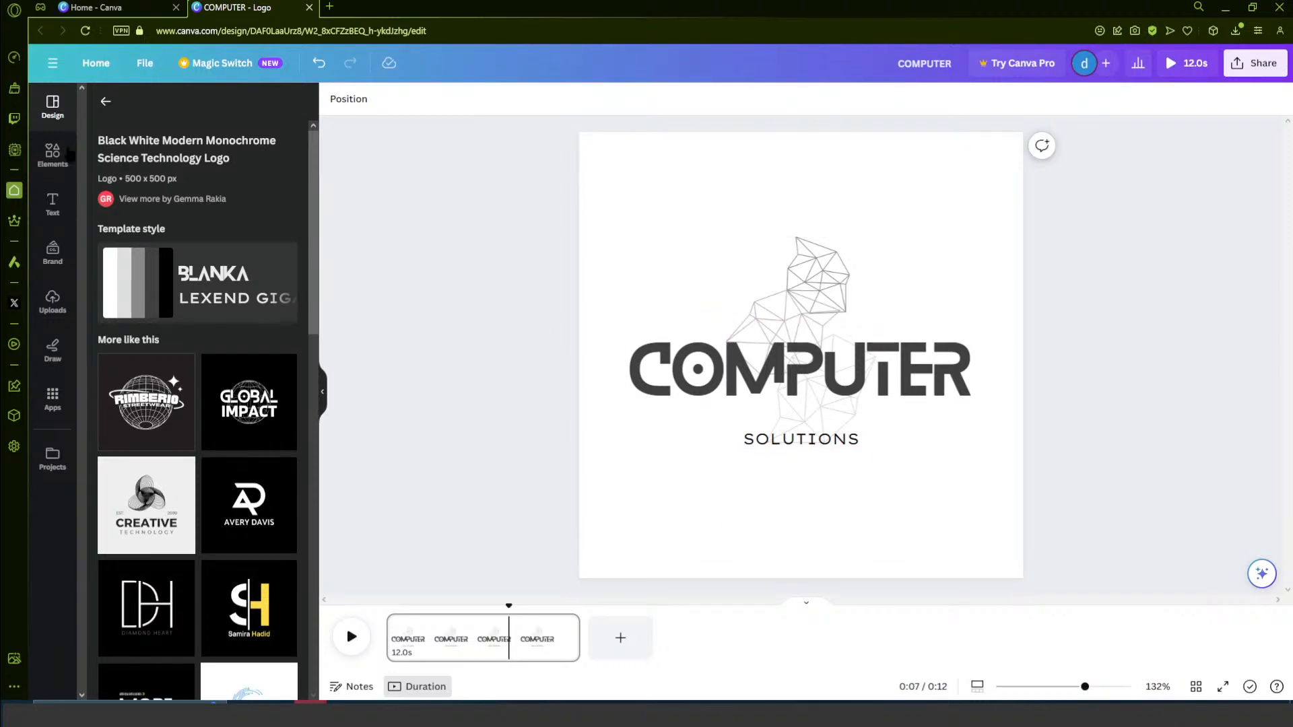
pyautogui.click(106, 102)
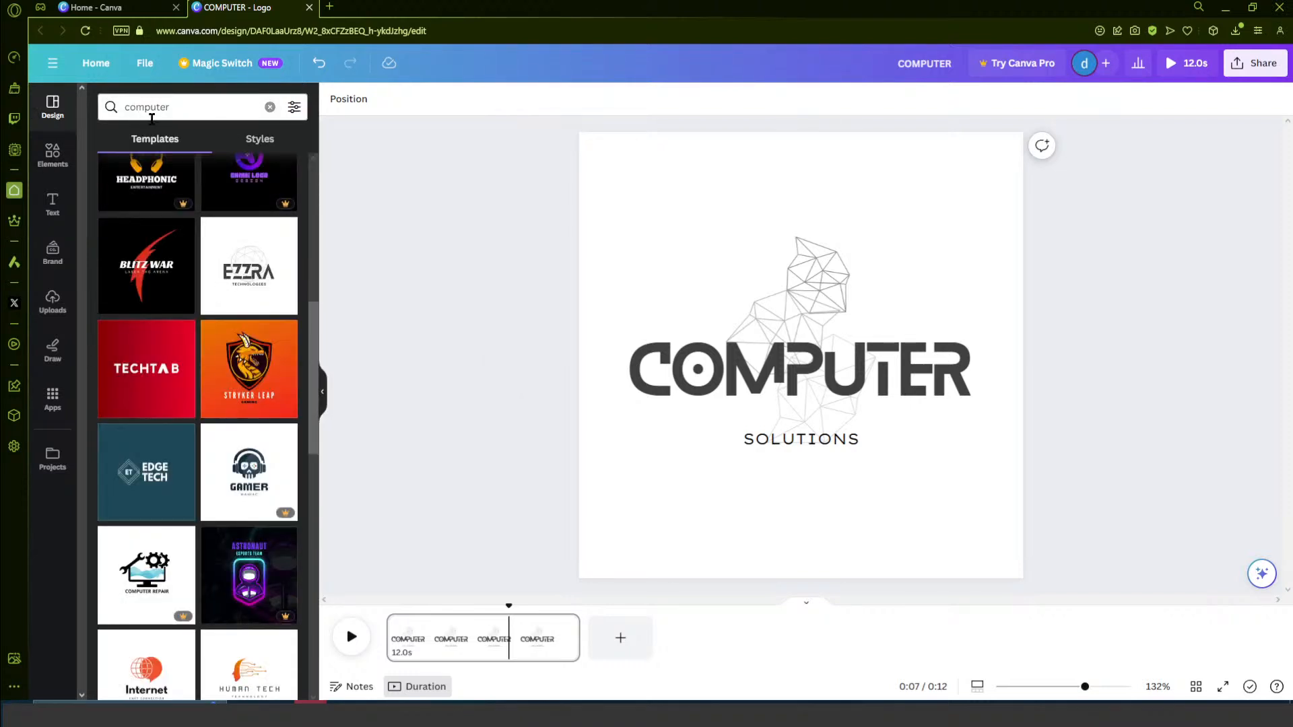
pyautogui.click(95, 65)
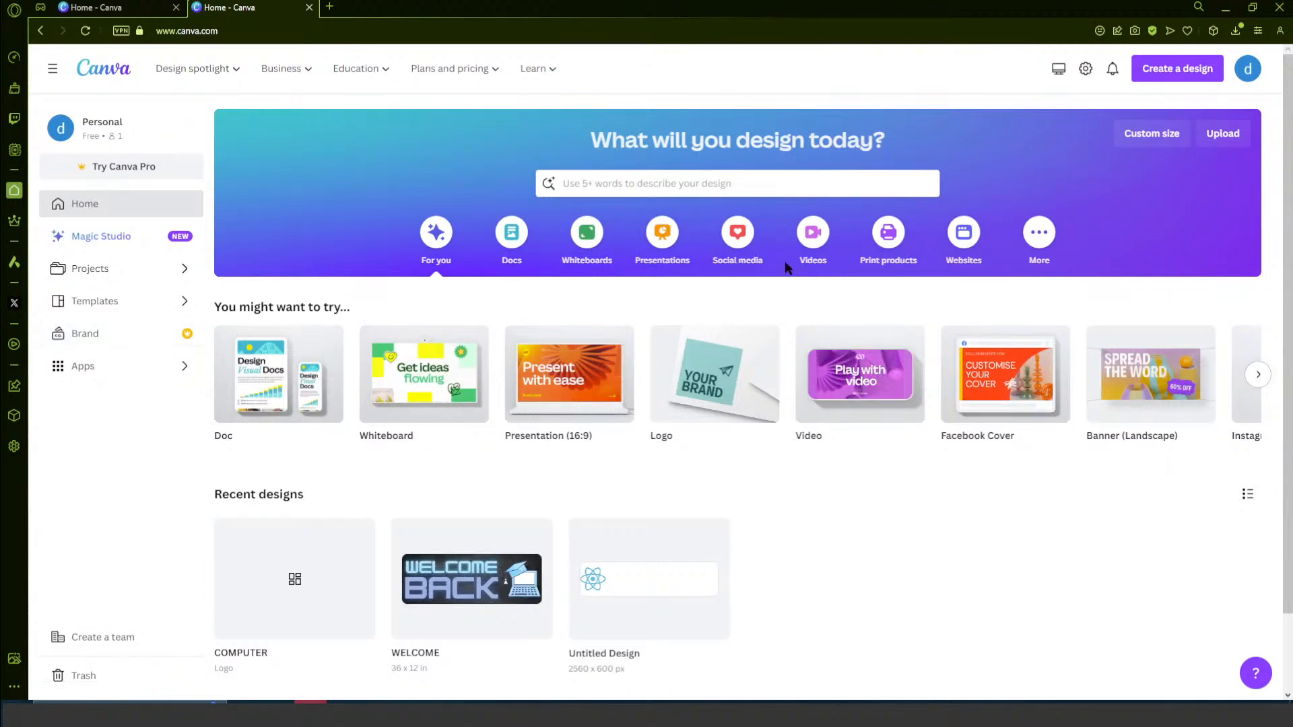
# - Look through the suggested design types on the home page and the options for creating a design
pyautogui.moveTo(1189, 368)
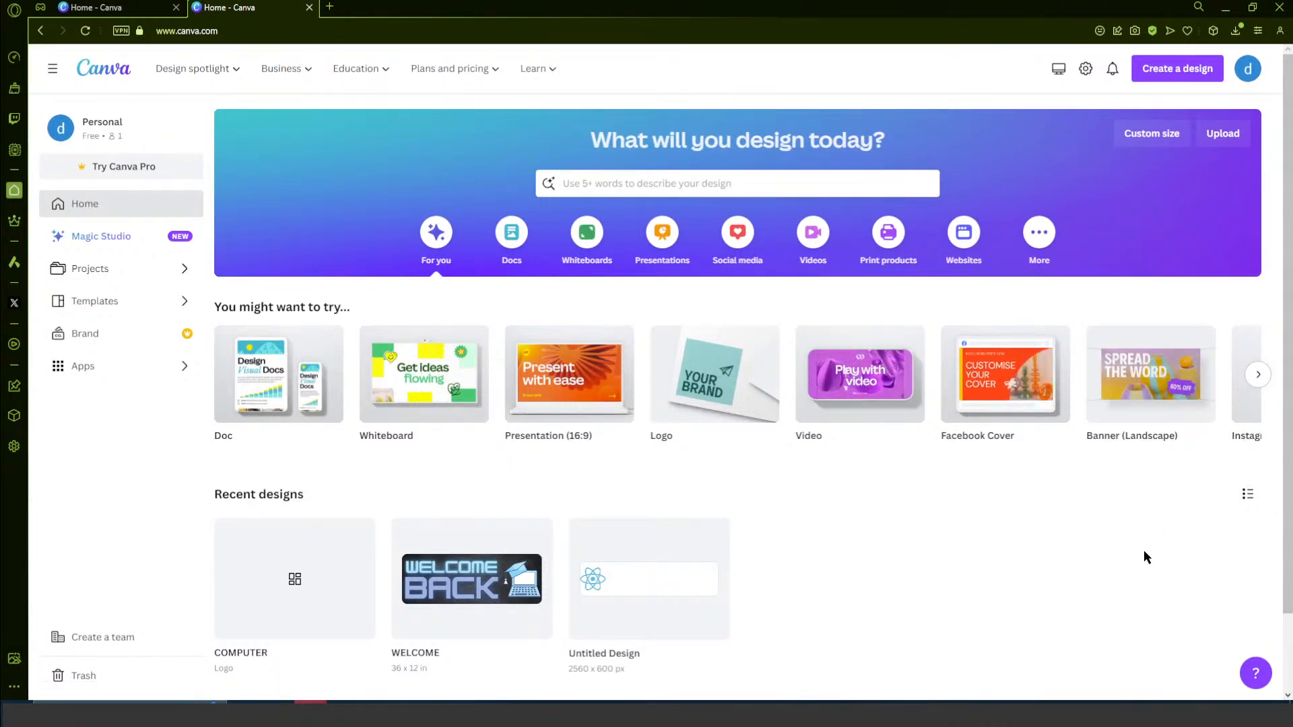
pyautogui.click(1258, 375)
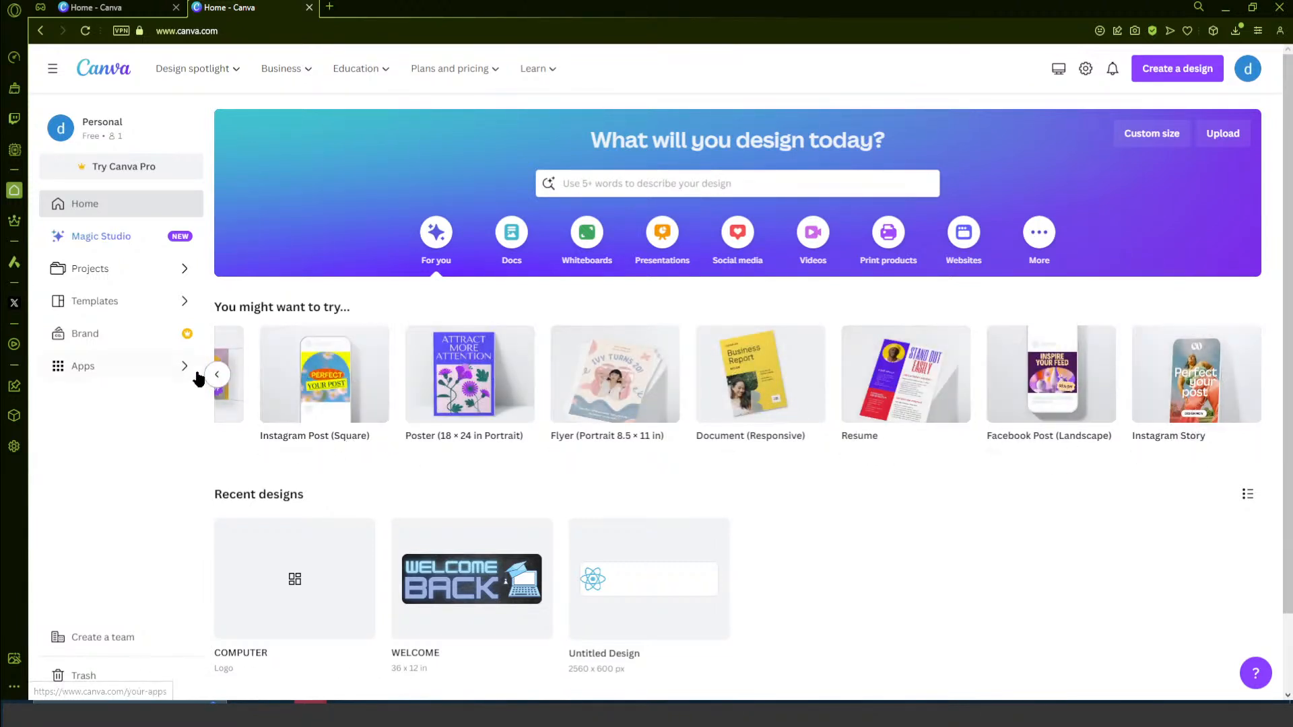
pyautogui.click(218, 375)
pyautogui.click(218, 376)
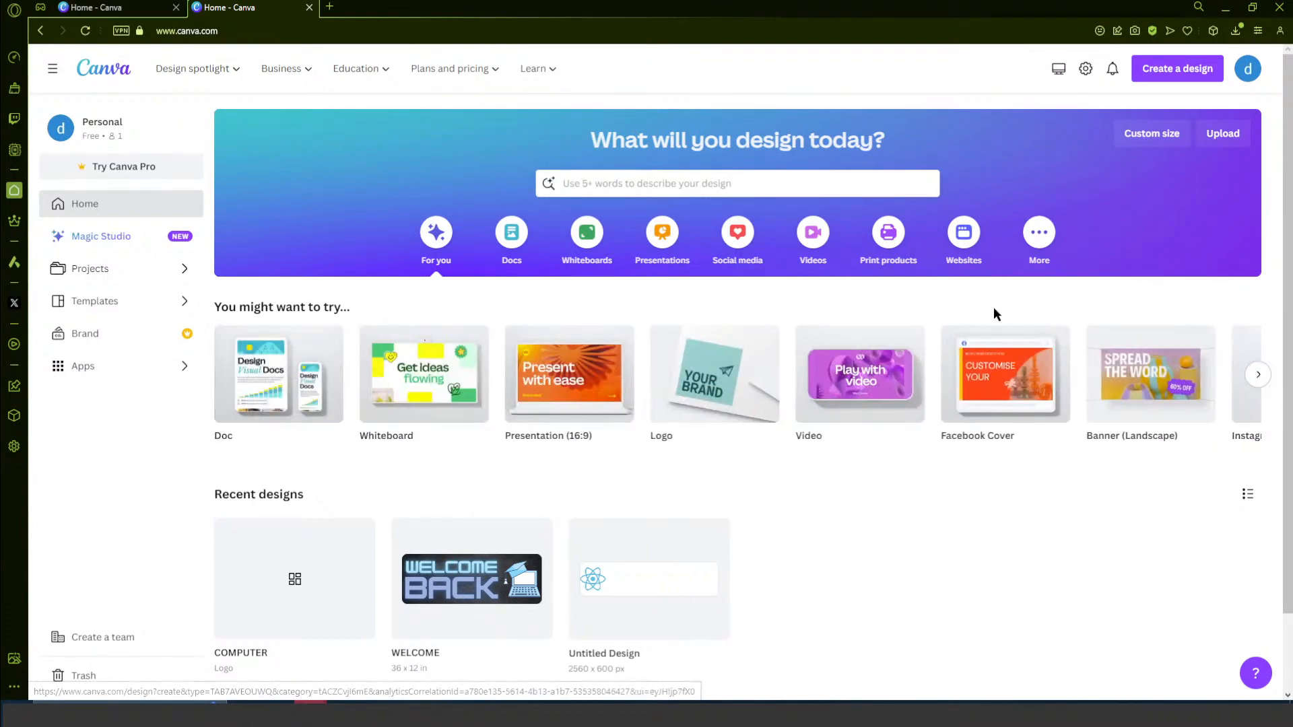
pyautogui.click(1178, 70)
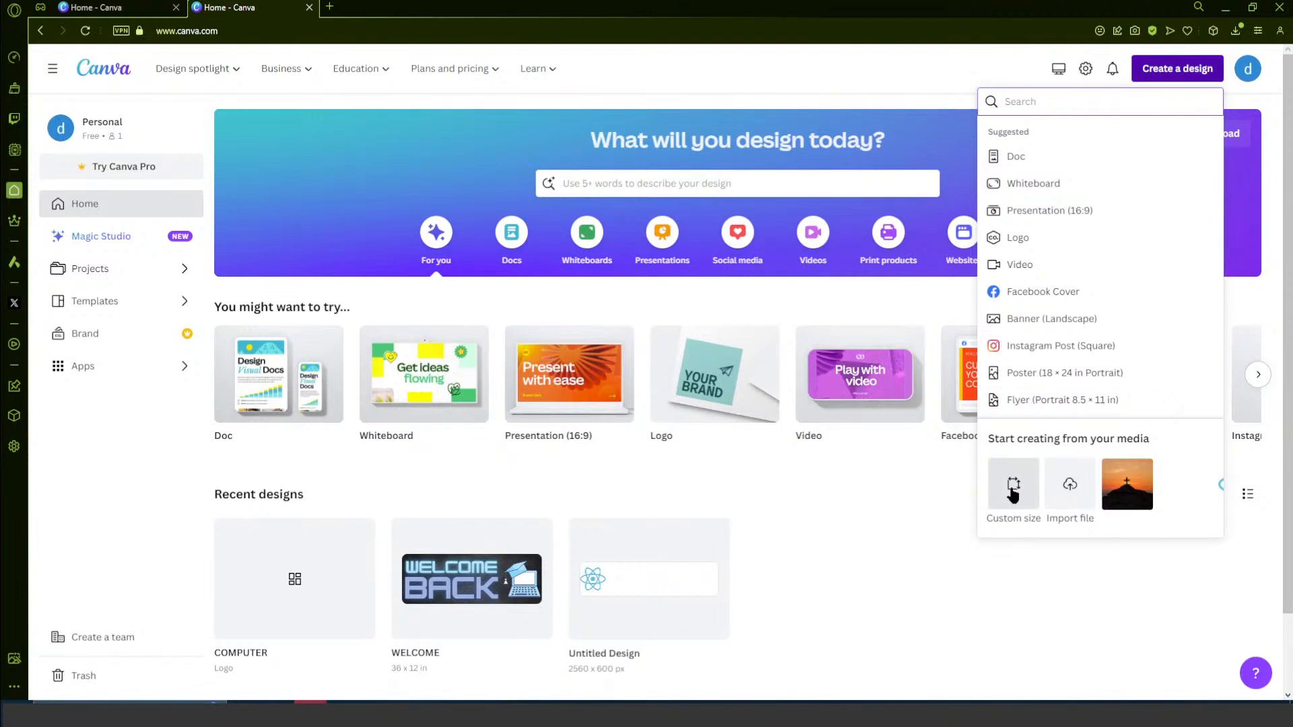
pyautogui.click(837, 539)
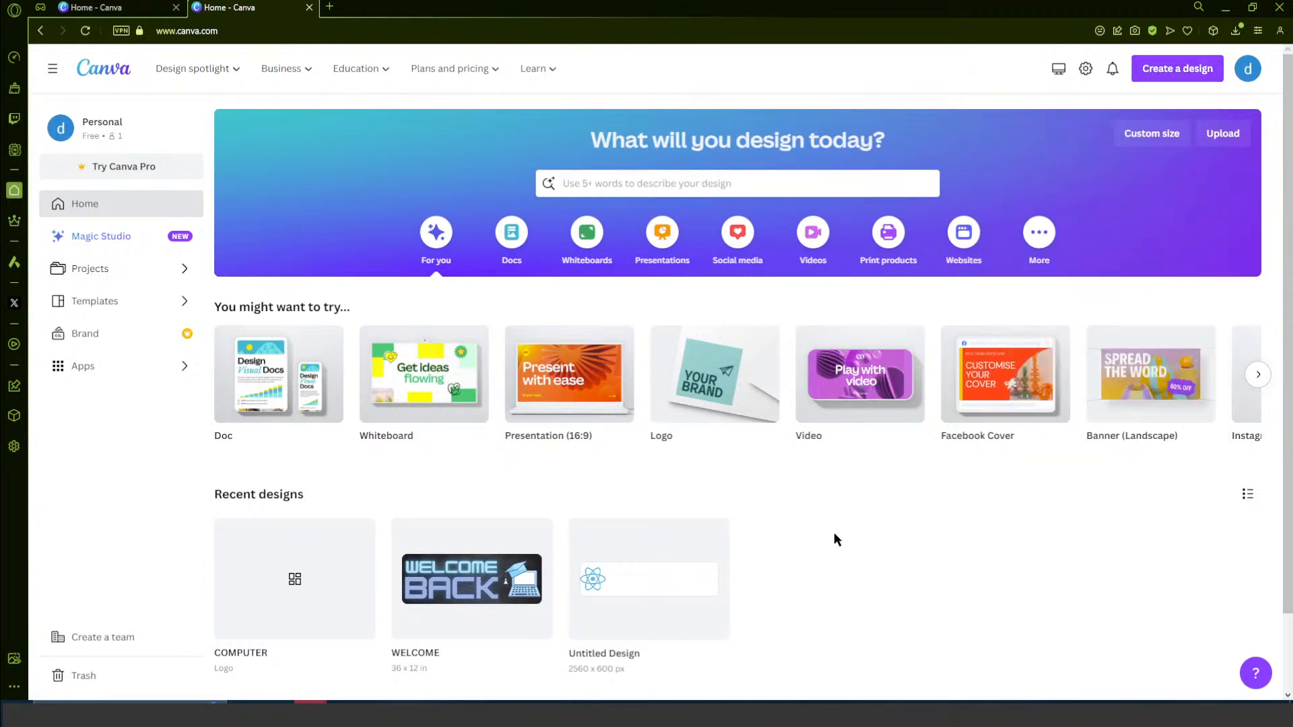
# - Create a new custom-size design 1920 px wide and 600 px high
pyautogui.click(1176, 68)
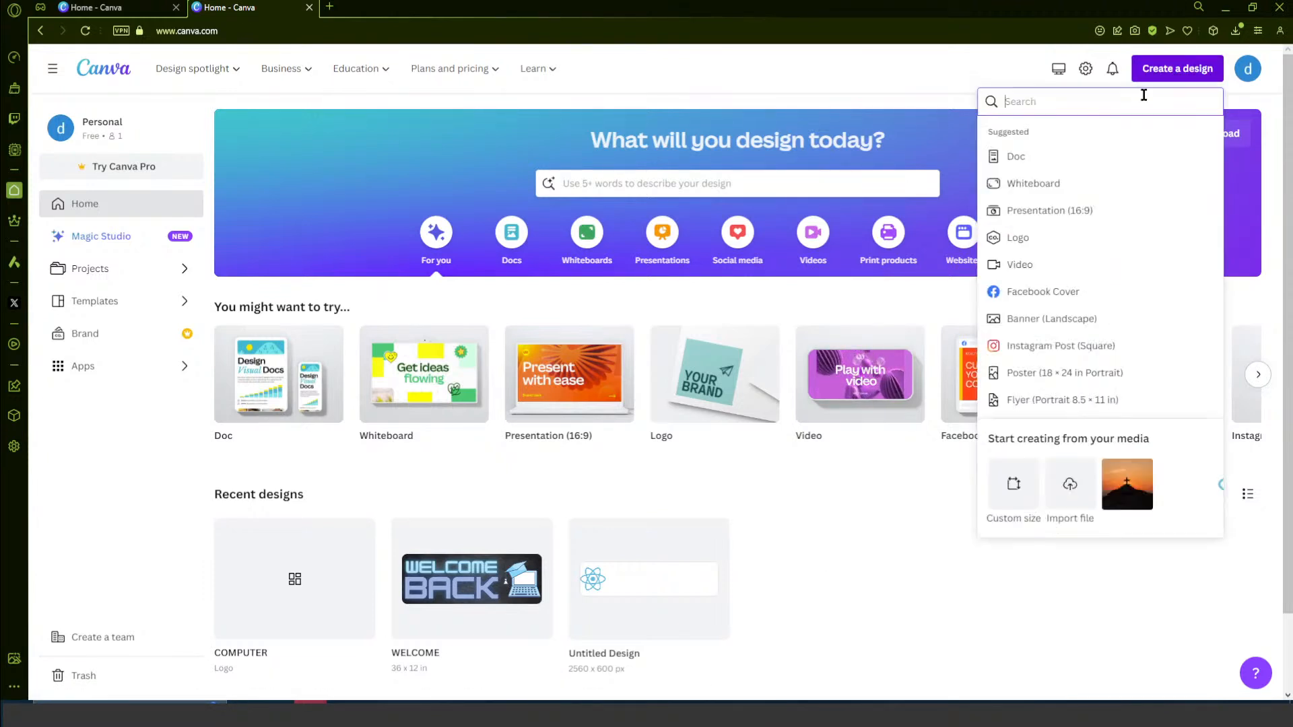
pyautogui.click(1018, 496)
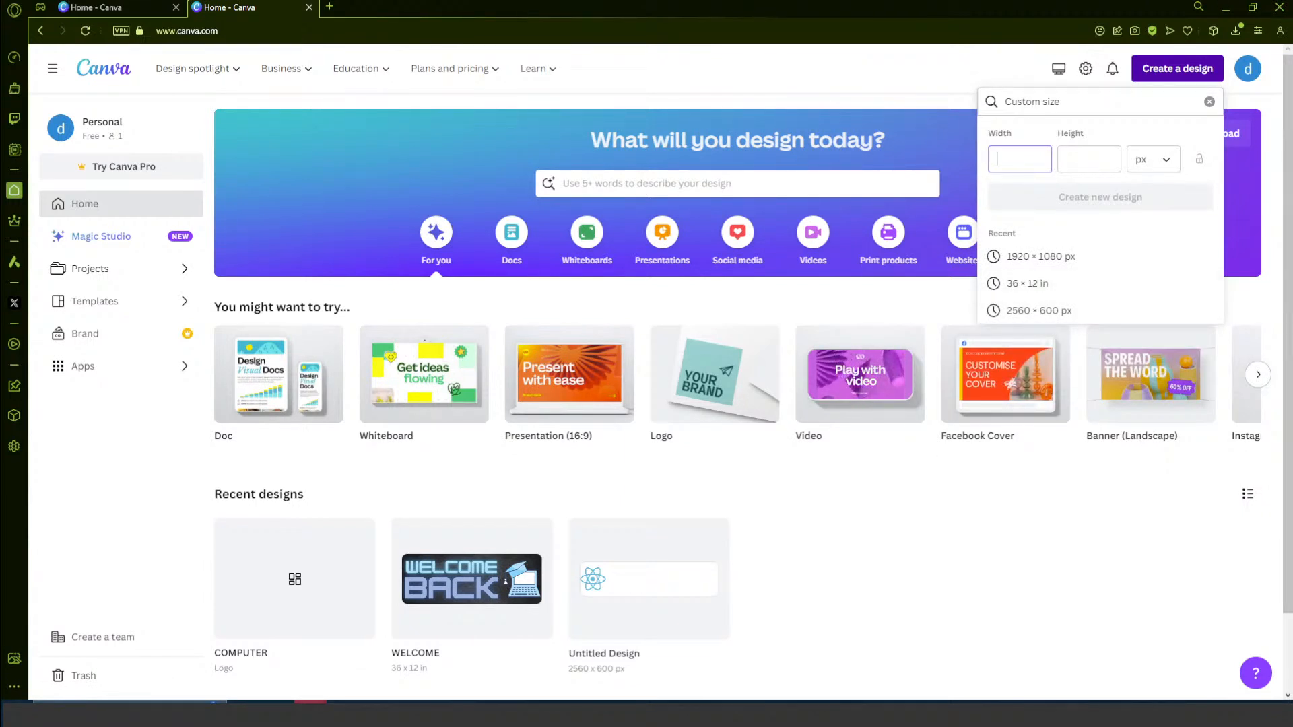
pyautogui.write('1920')
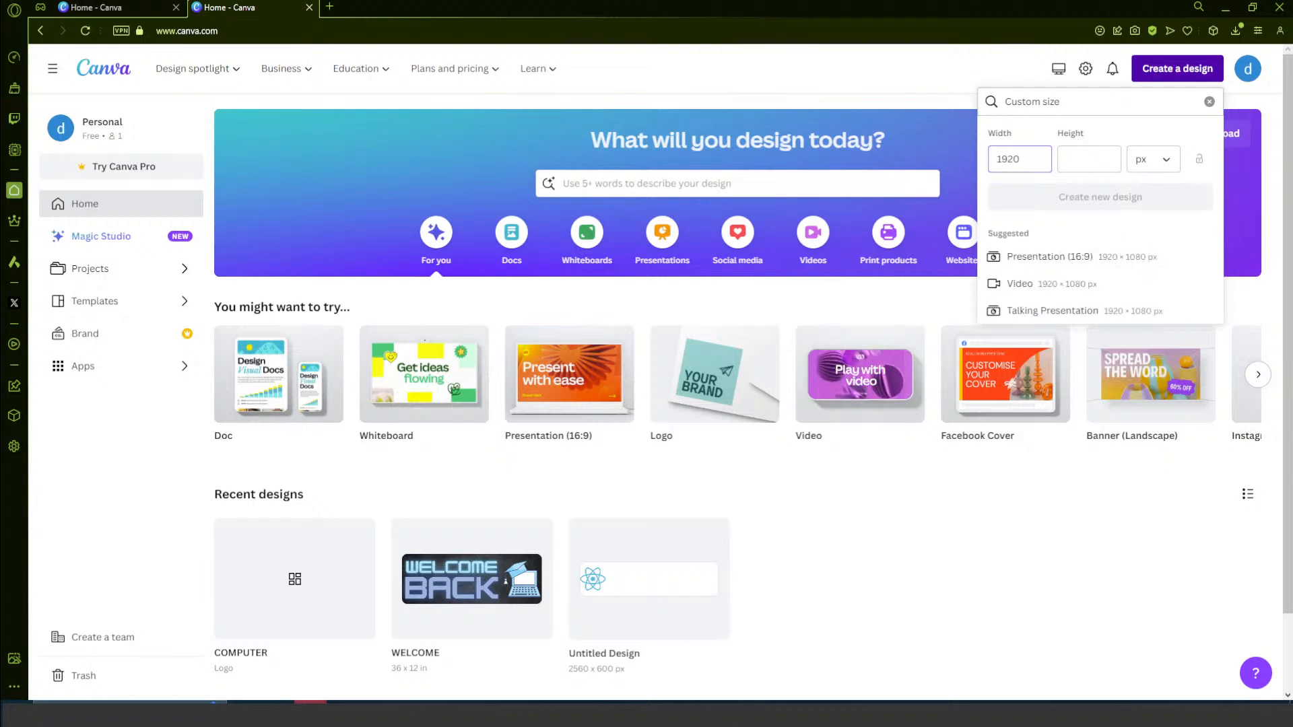
pyautogui.press('Tab')
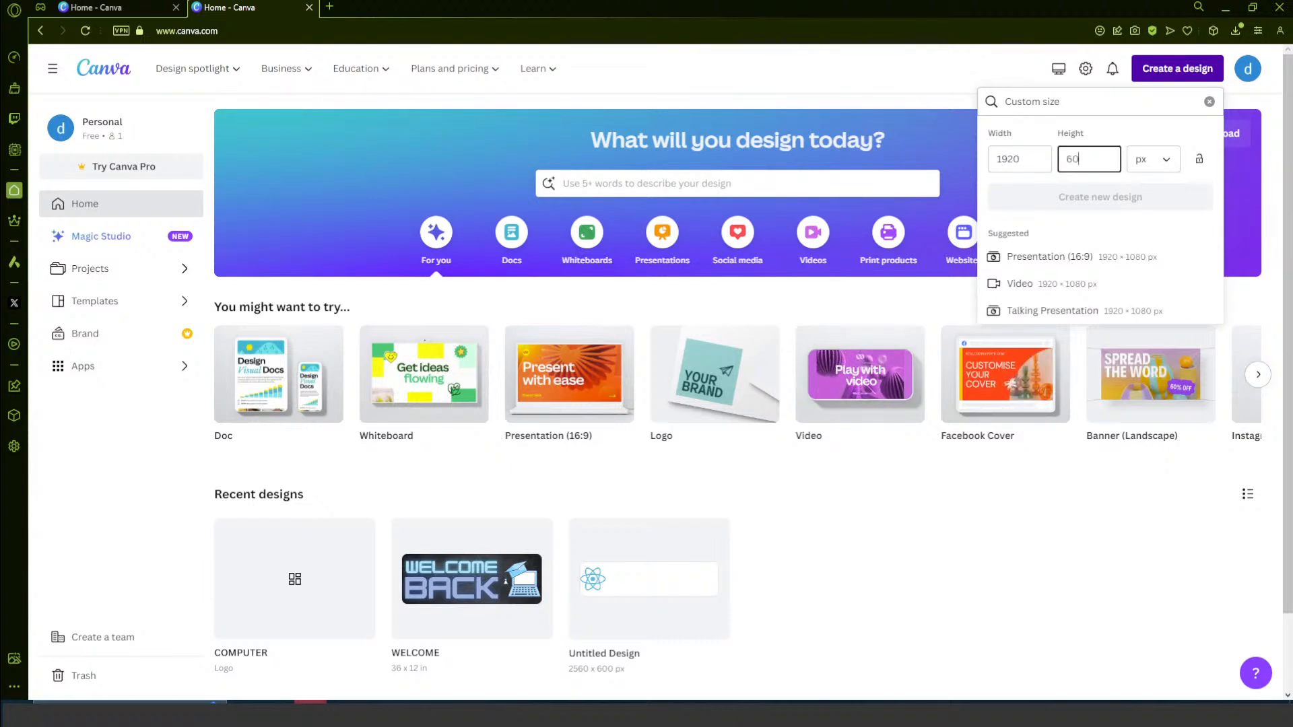
pyautogui.write('600')
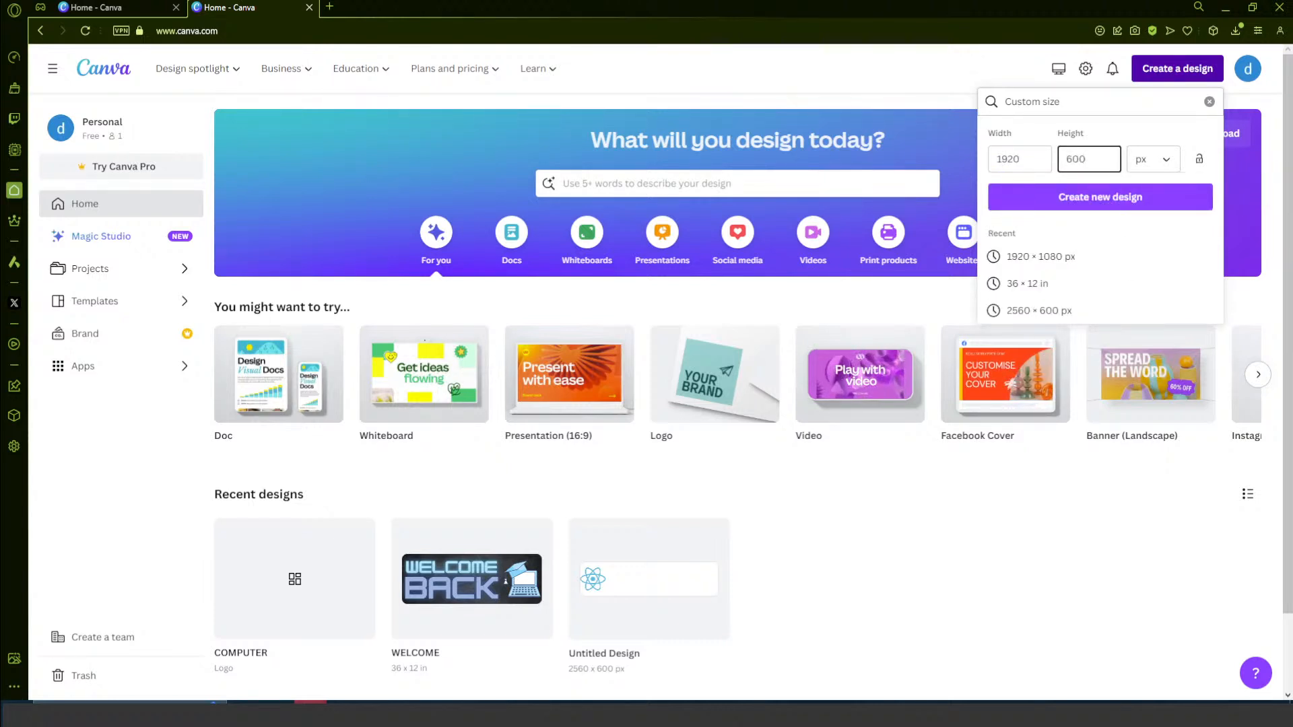
pyautogui.click(1088, 199)
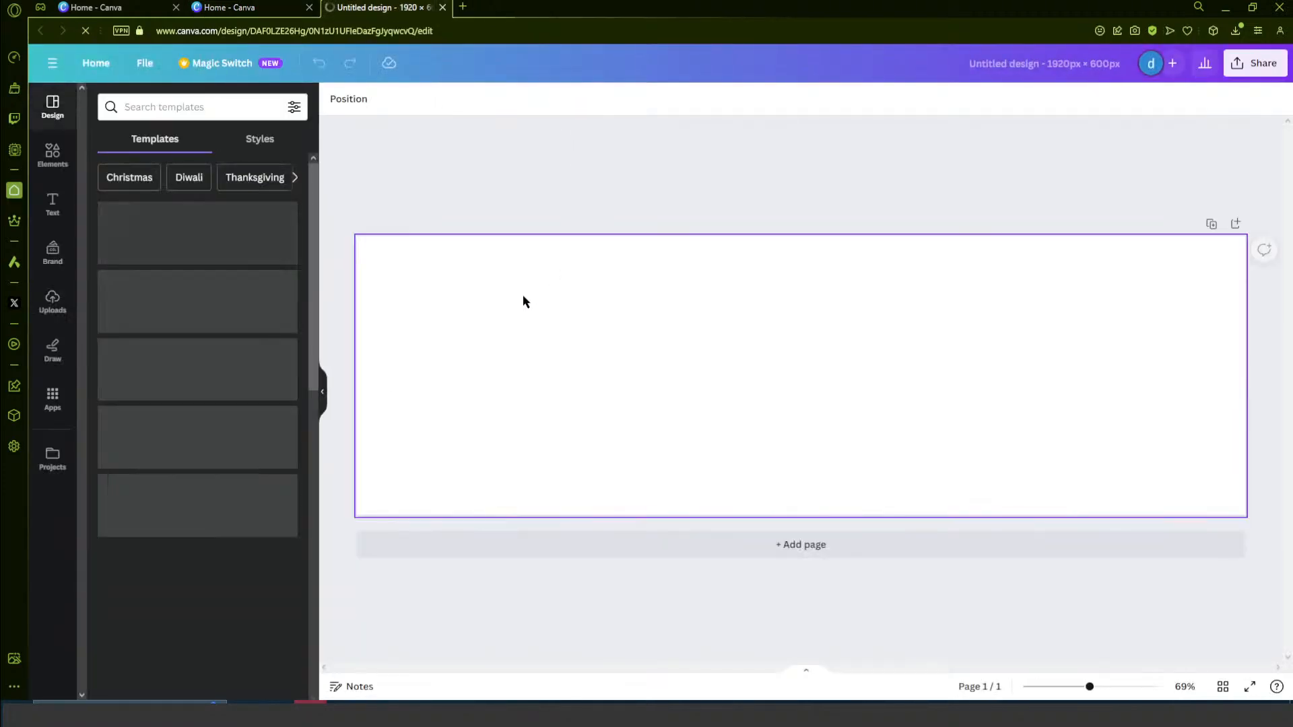
# - Browse the banner templates and apply the black-and-white Design Team Glossary template to the blank page
pyautogui.scroll(-4, 127, 421)
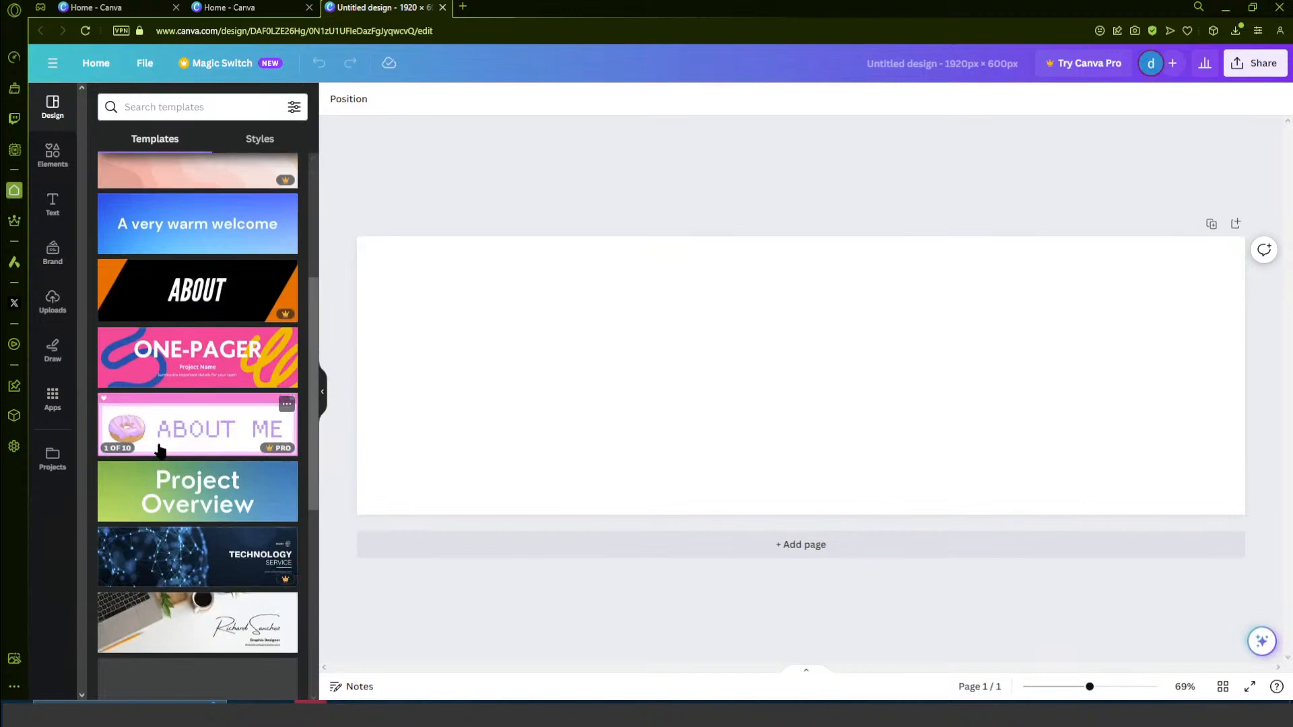
pyautogui.scroll(-8, 169, 464)
pyautogui.scroll(-5, 181, 475)
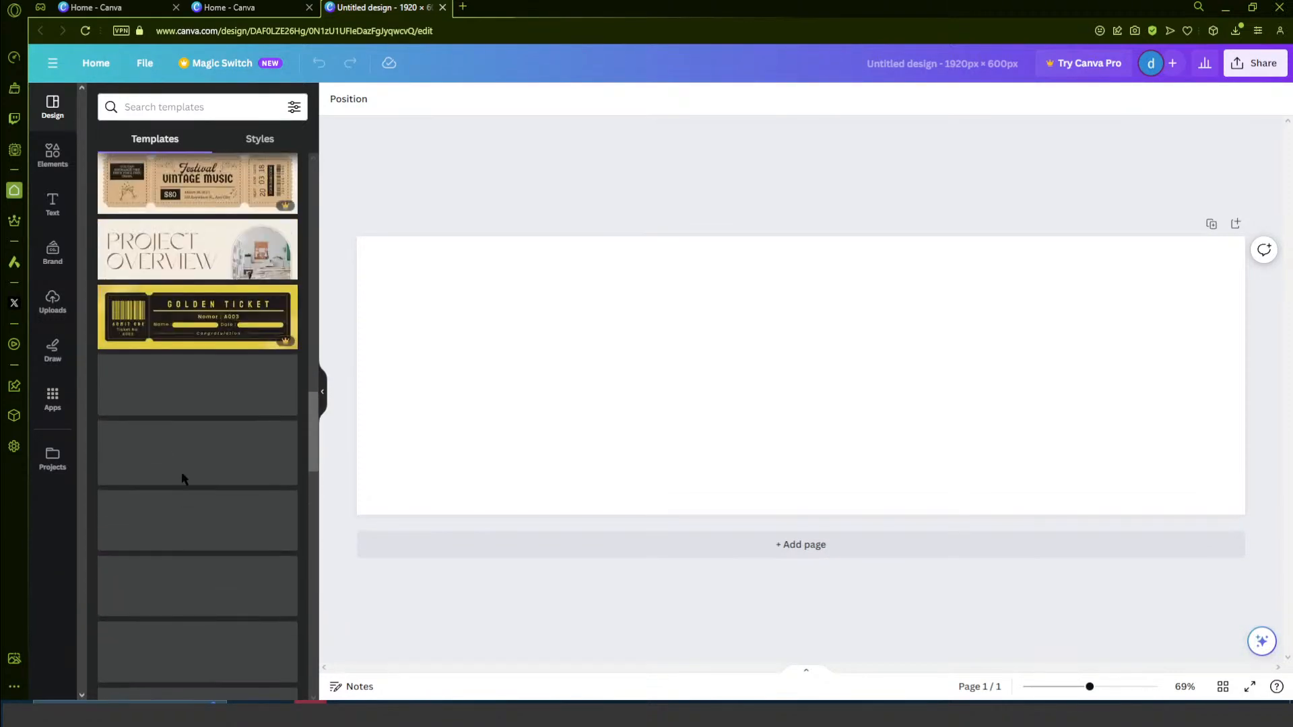
pyautogui.scroll(15, 175, 466)
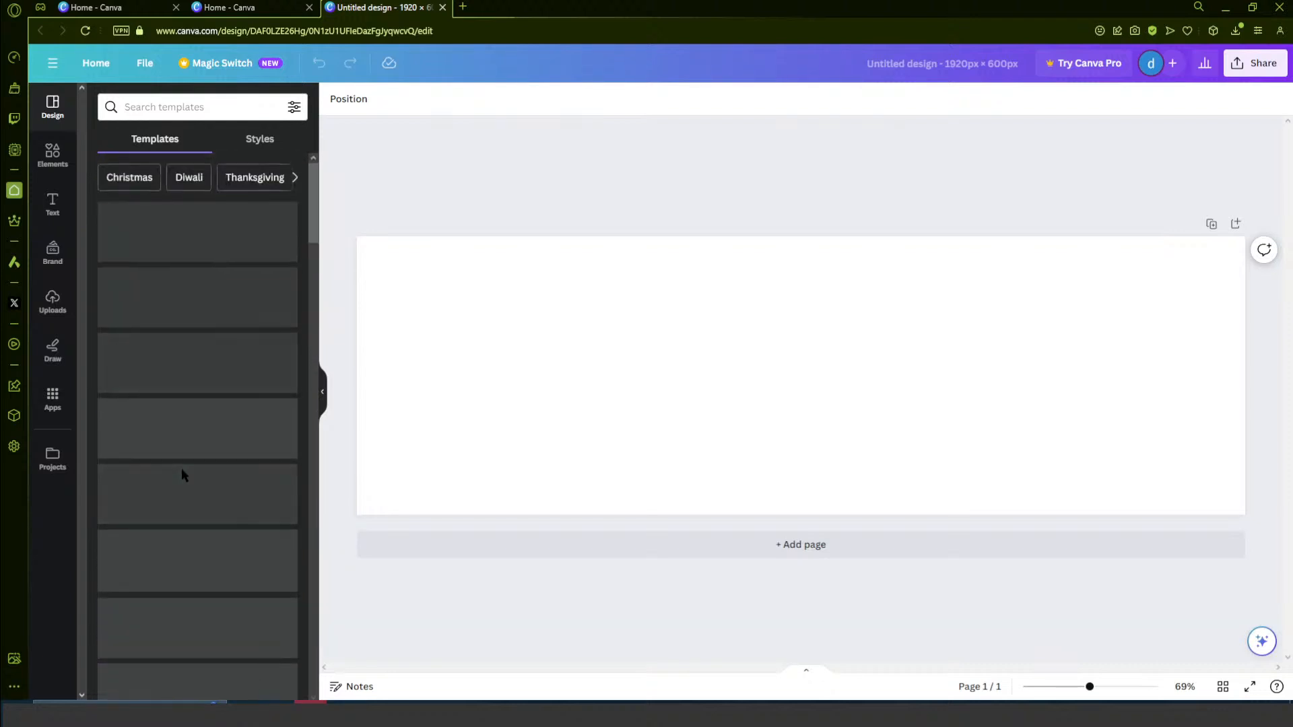
pyautogui.scroll(-10, 182, 482)
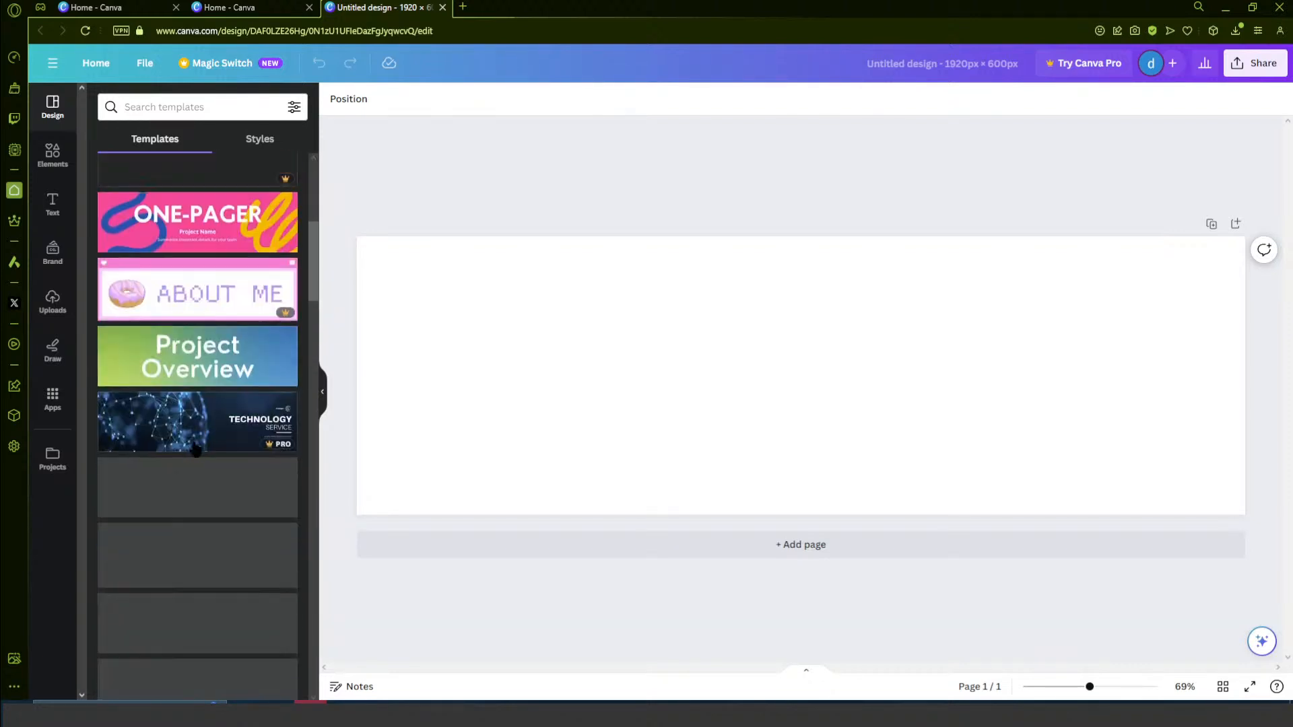
pyautogui.scroll(5, 199, 441)
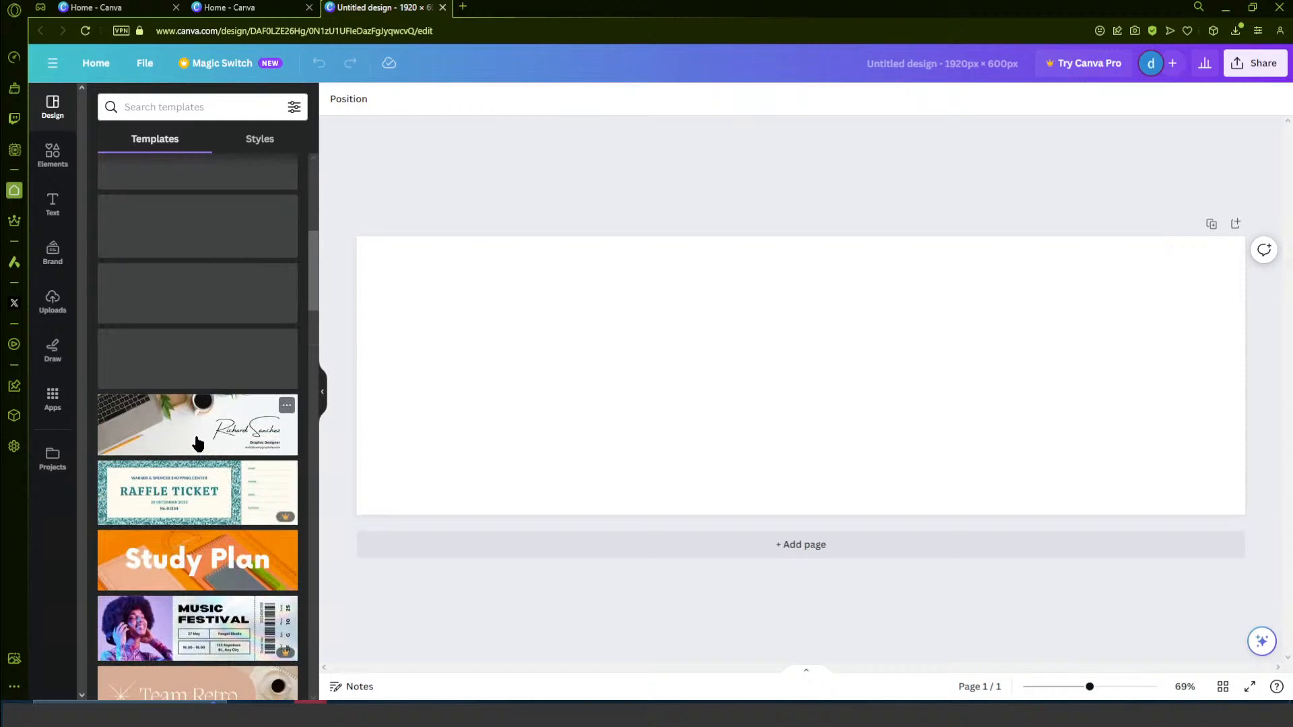
pyautogui.scroll(-10, 205, 446)
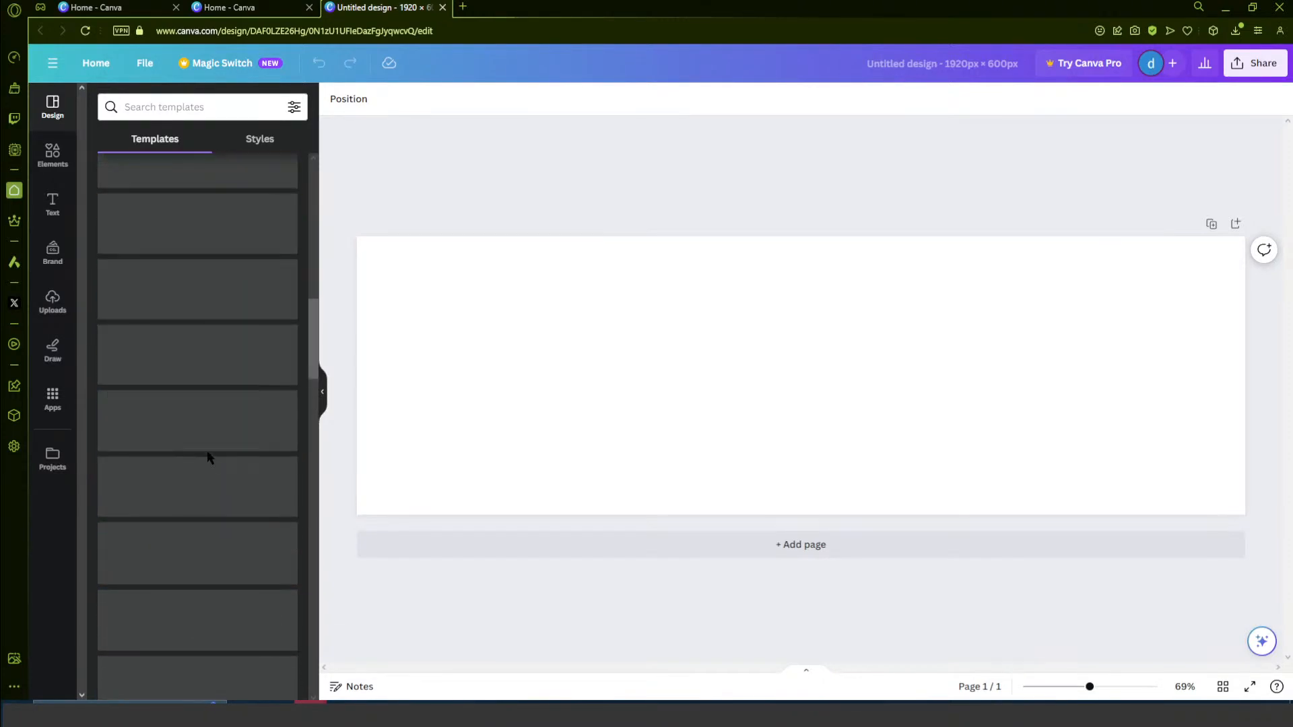
pyautogui.scroll(-10, 219, 448)
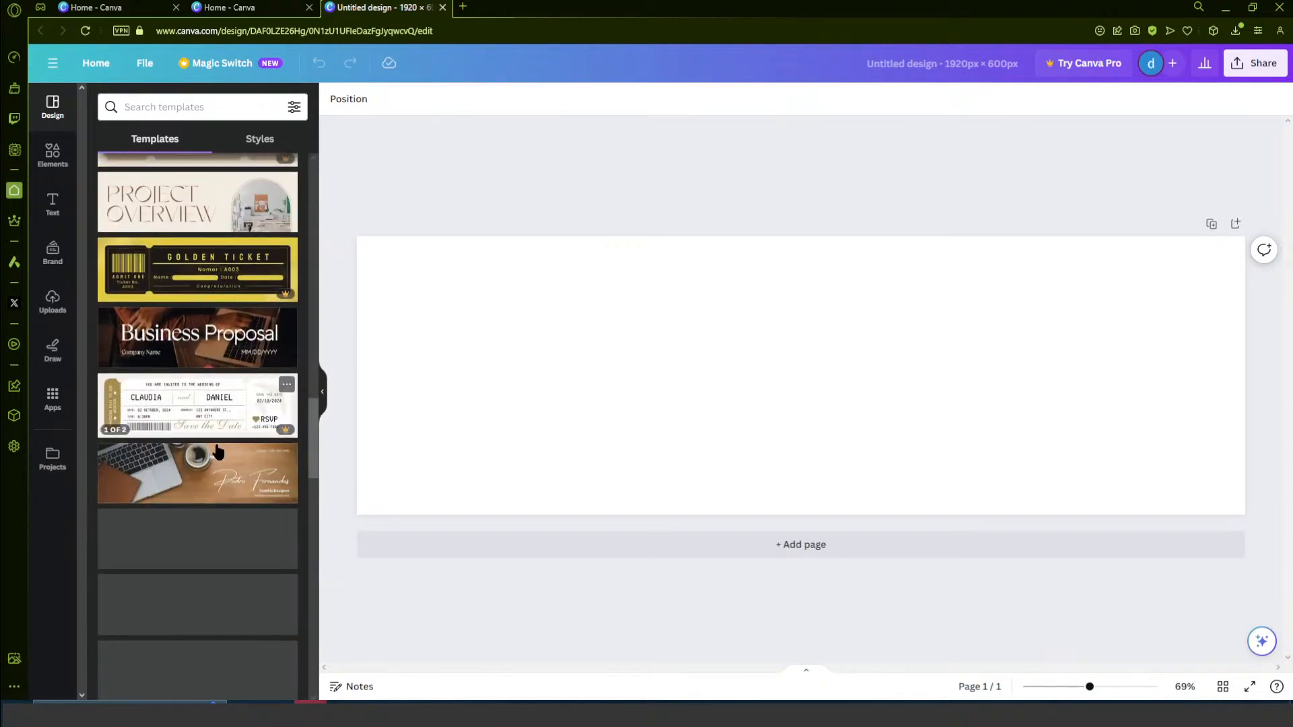
pyautogui.scroll(-10, 215, 451)
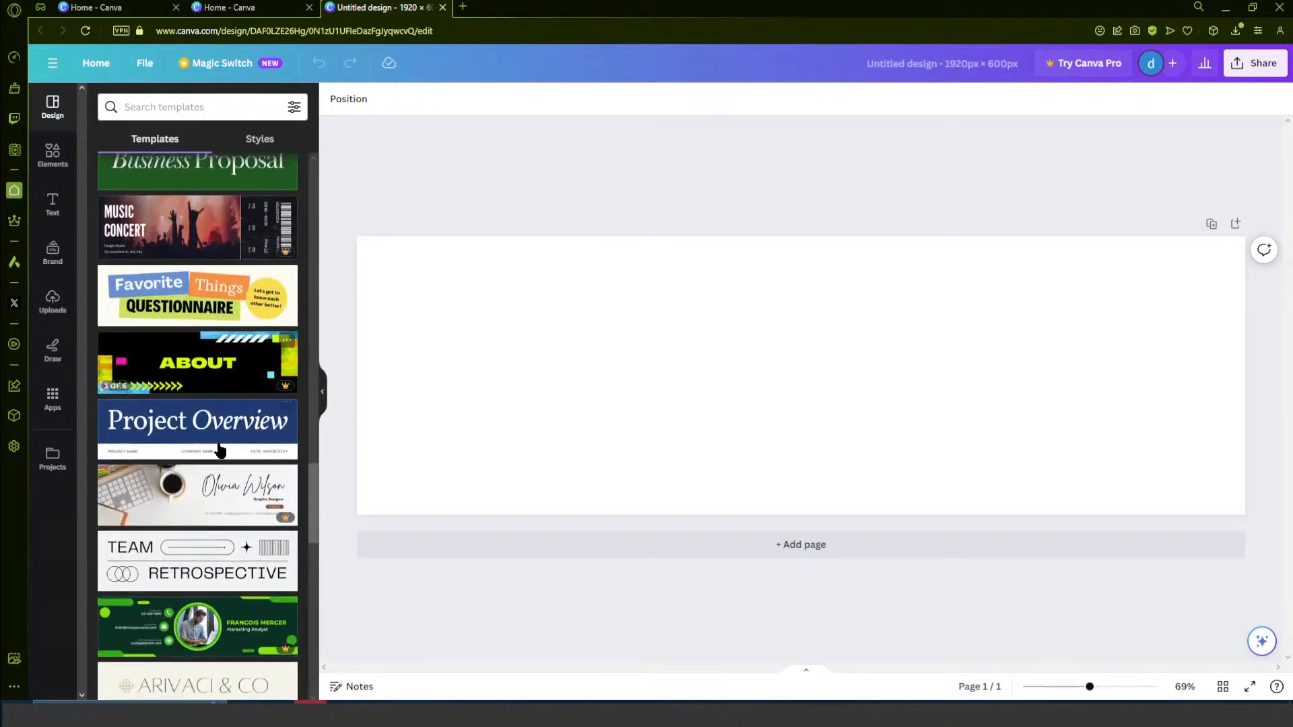
pyautogui.scroll(-2, 210, 458)
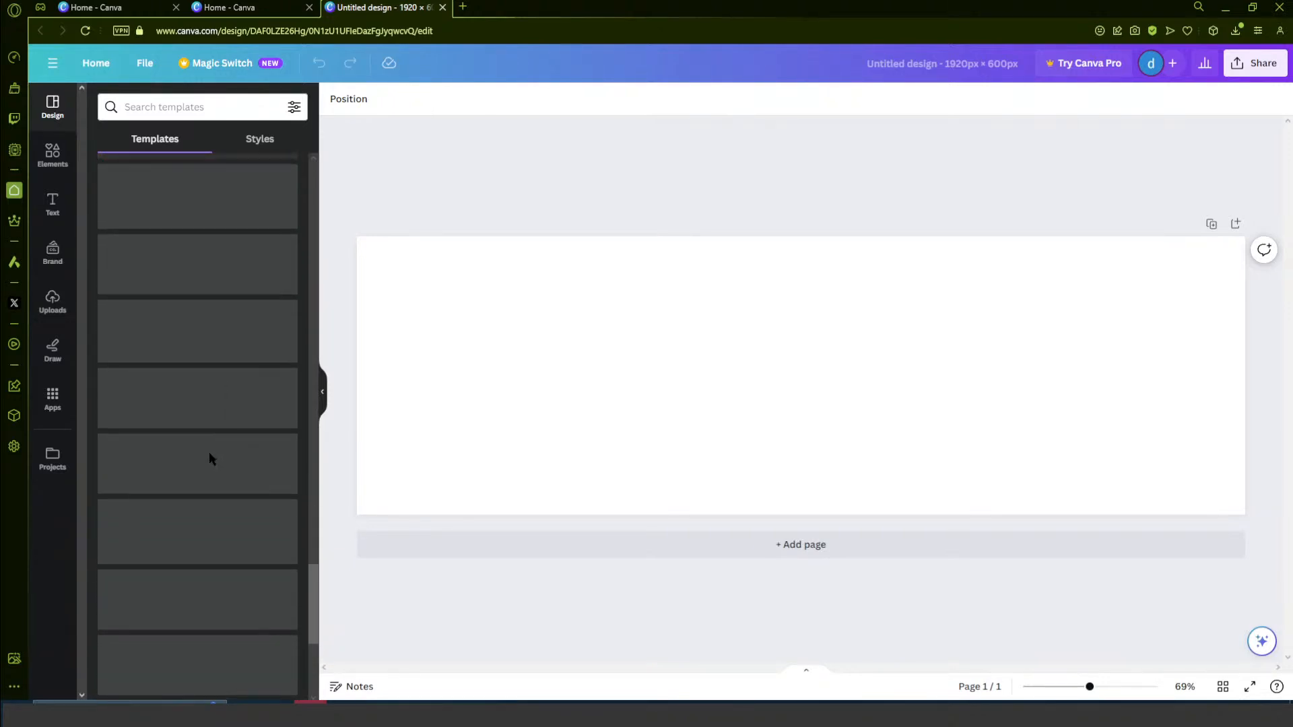
pyautogui.scroll(4, 208, 460)
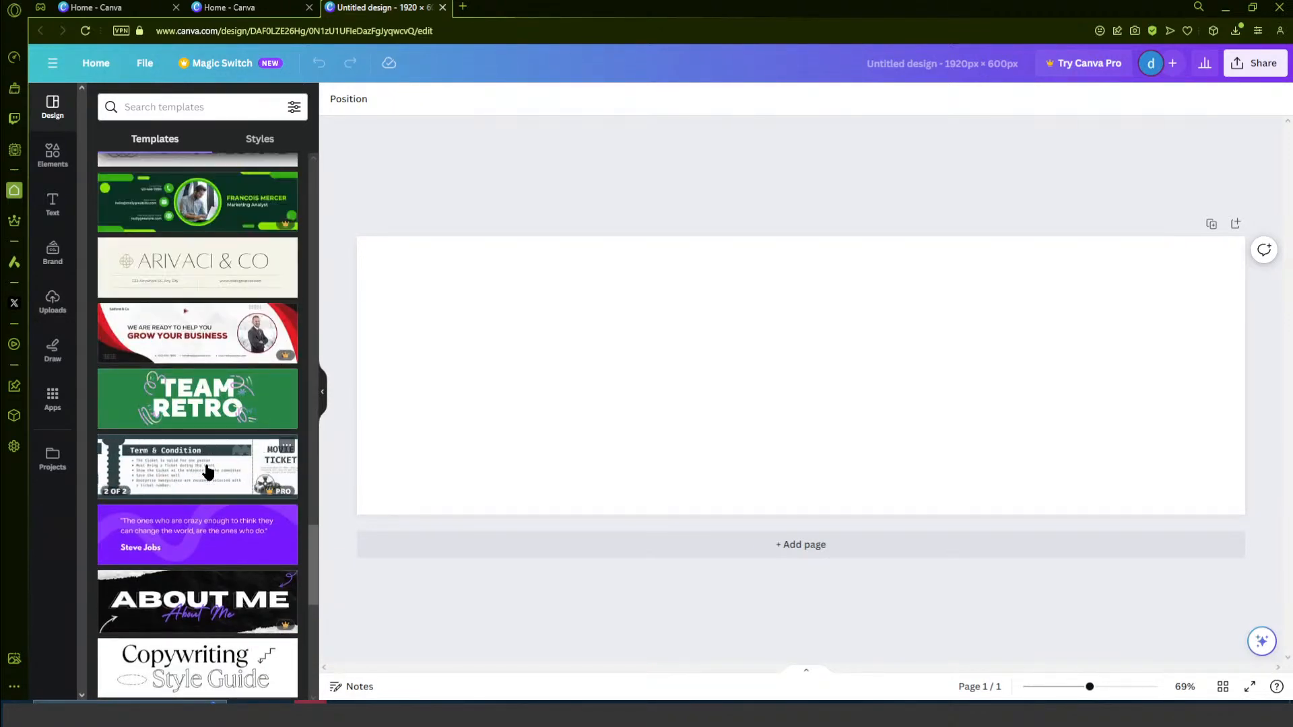
pyautogui.scroll(-4, 209, 471)
pyautogui.scroll(-12, 264, 465)
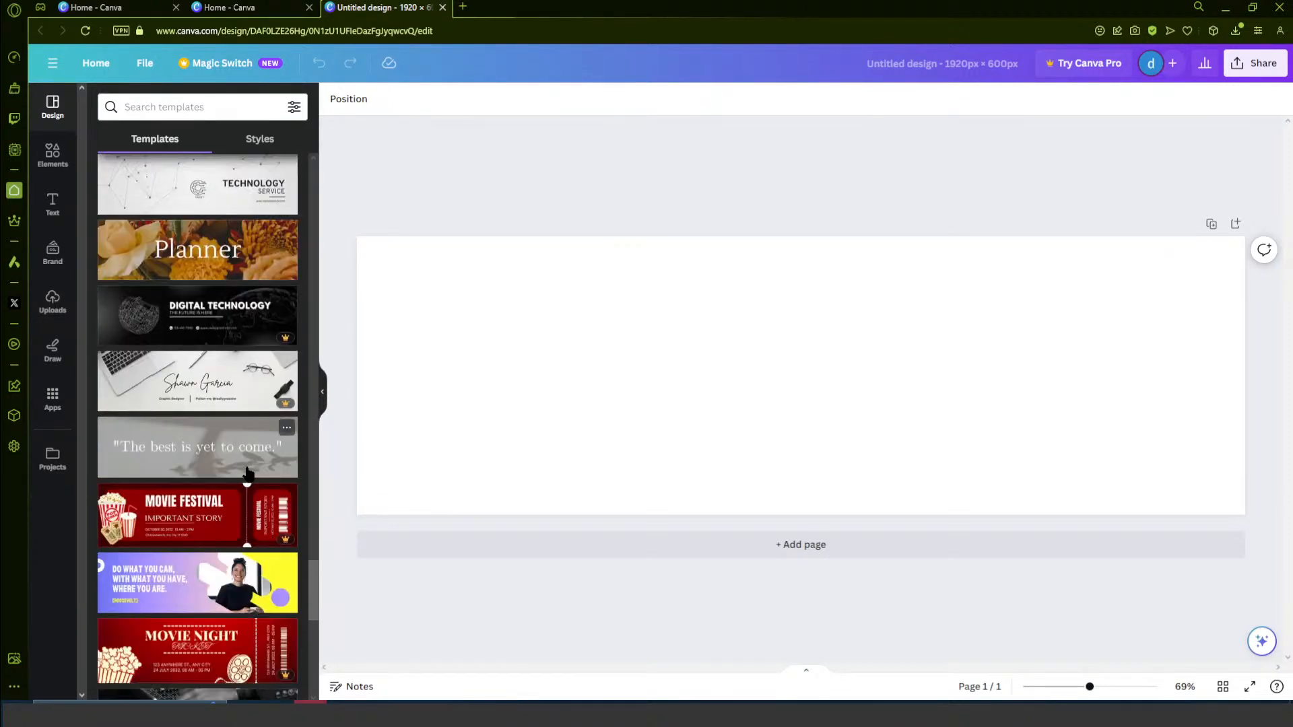
pyautogui.scroll(-5, 247, 472)
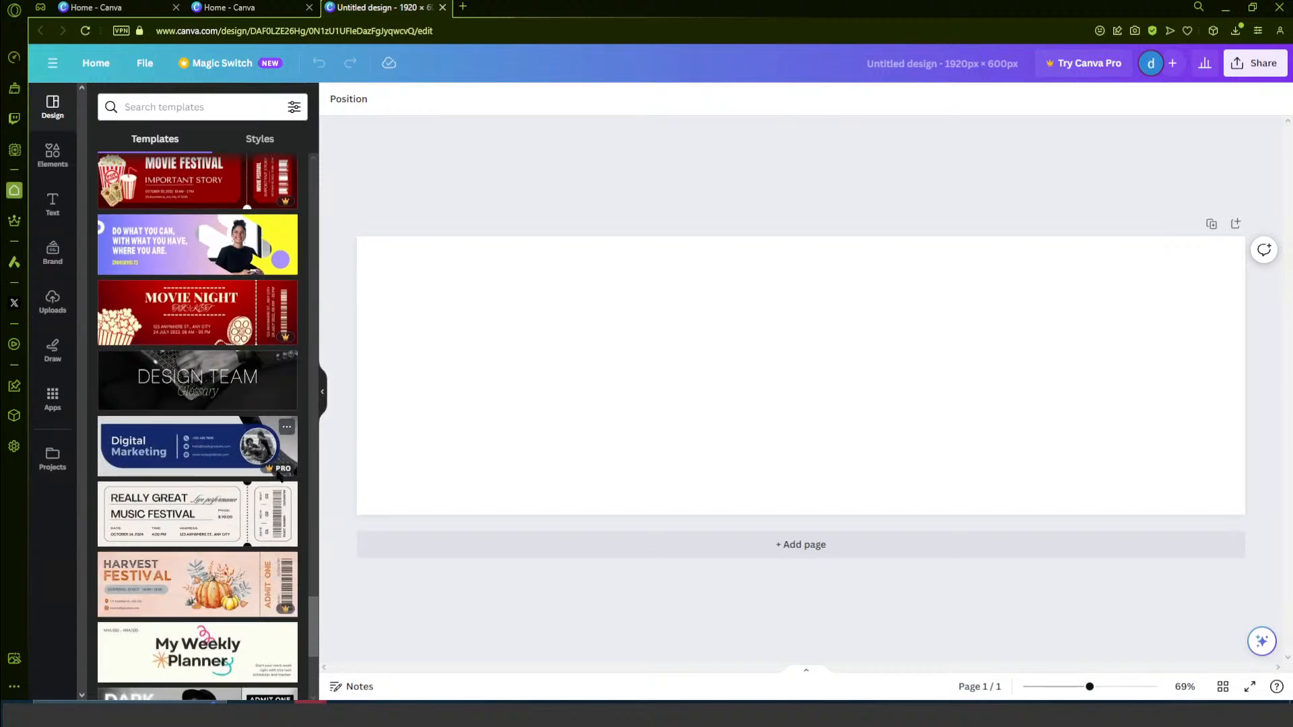
pyautogui.scroll(-9, 283, 468)
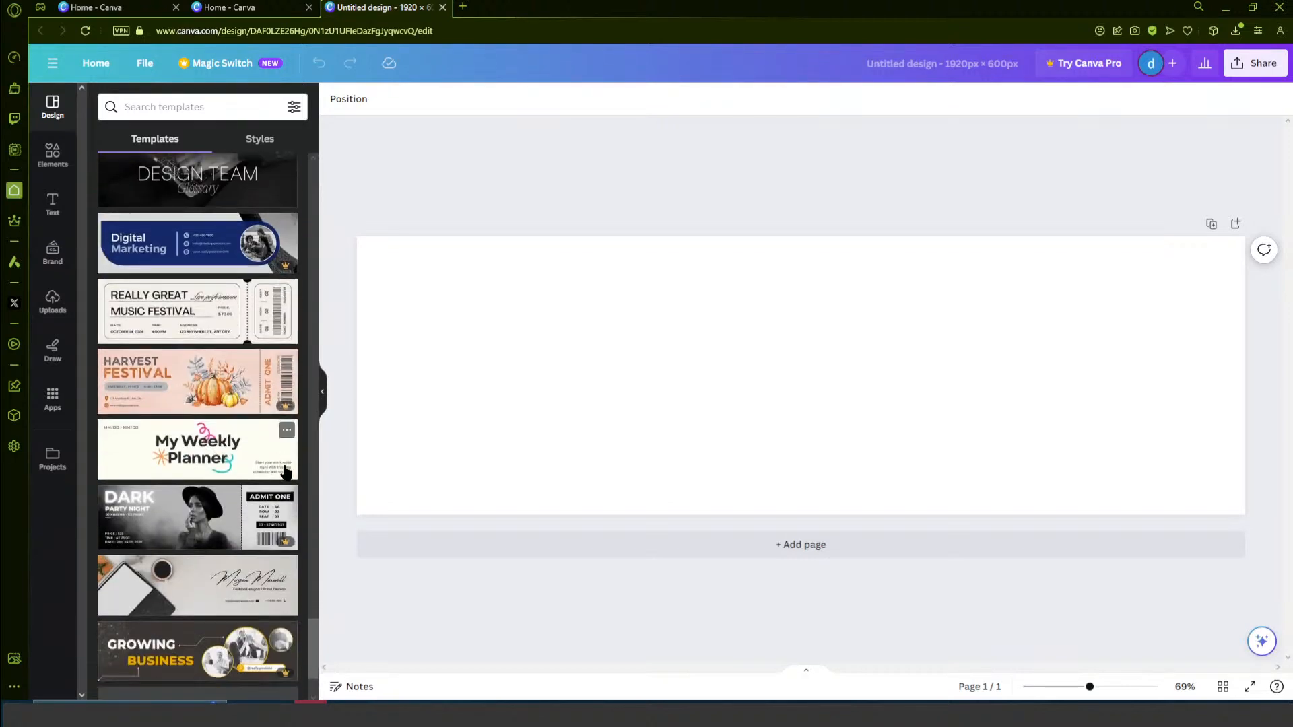
pyautogui.scroll(-2, 265, 479)
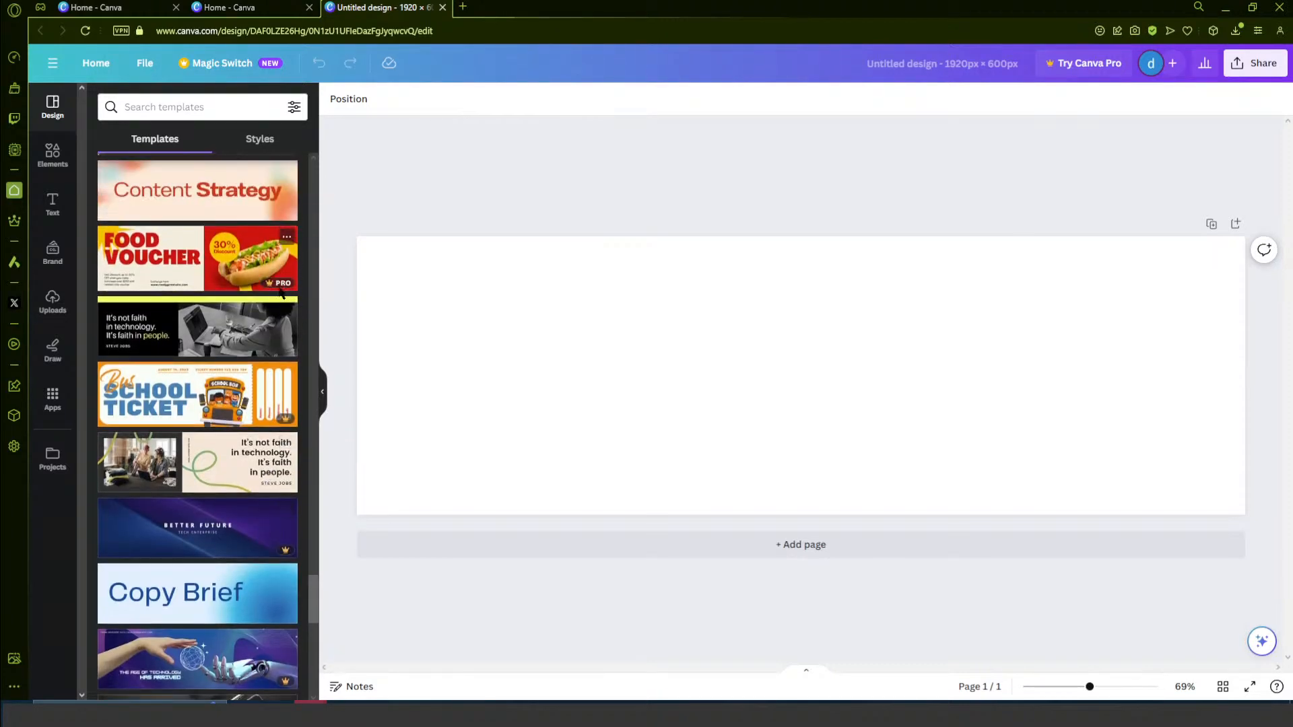
pyautogui.scroll(10, 256, 379)
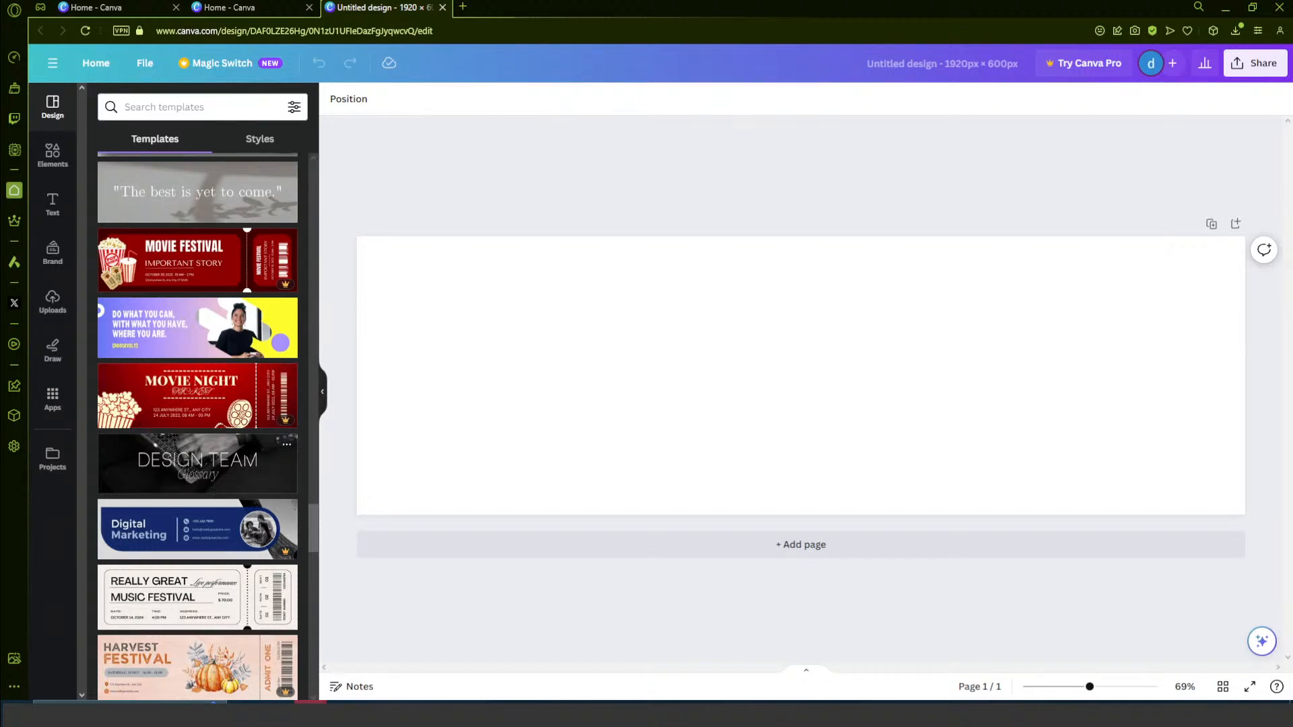
pyautogui.click(188, 471)
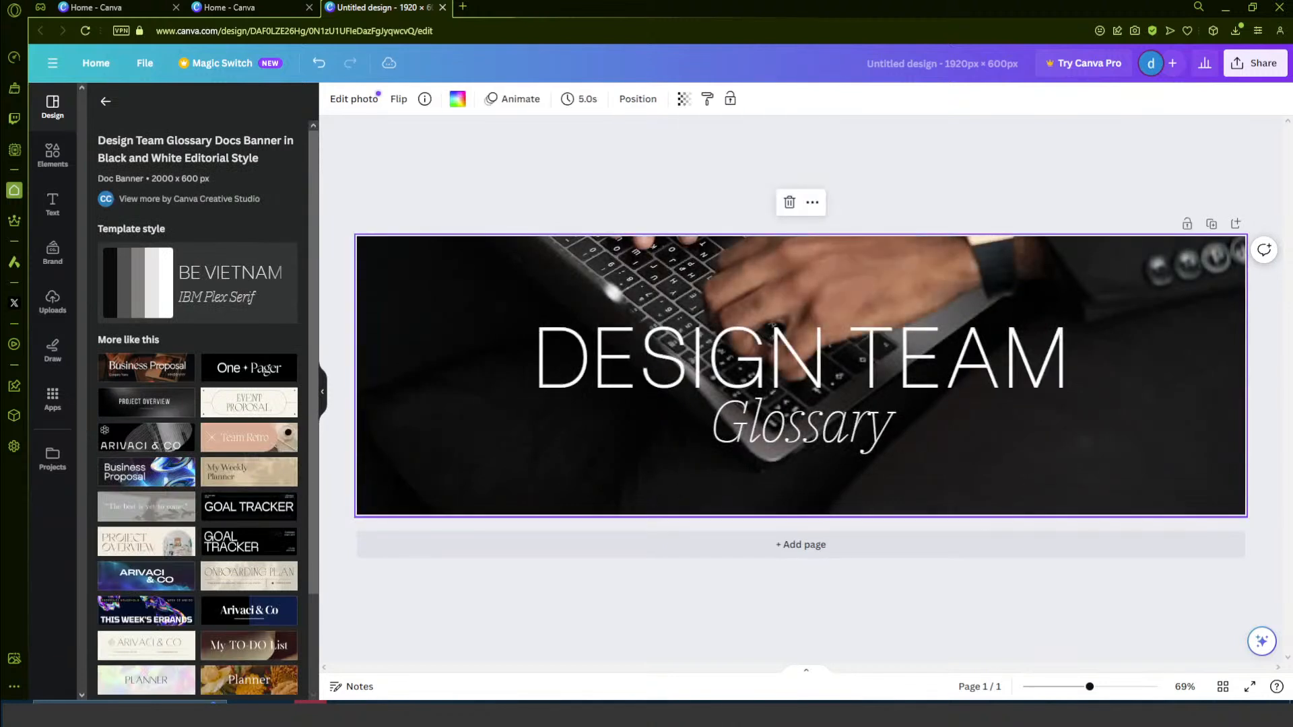
# - Delete the DESIGN TEAM heading from the banner
pyautogui.click(790, 375)
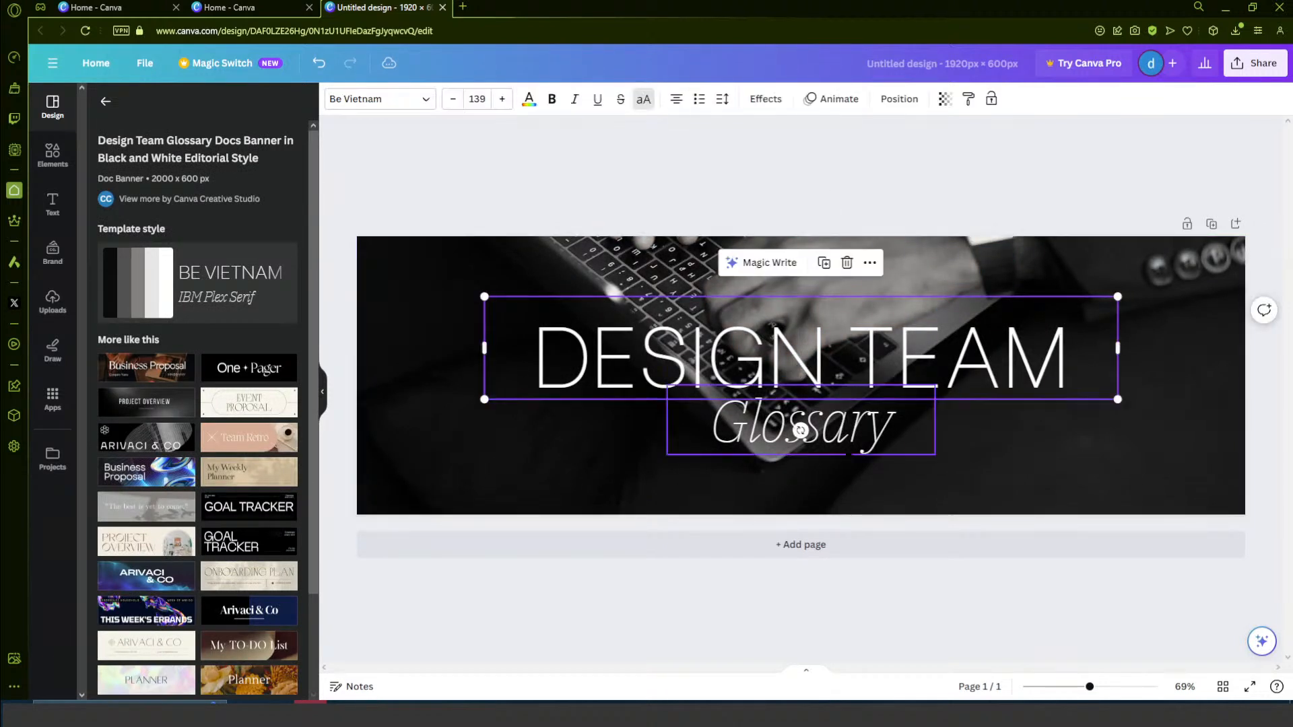
pyautogui.click(830, 197)
pyautogui.click(816, 379)
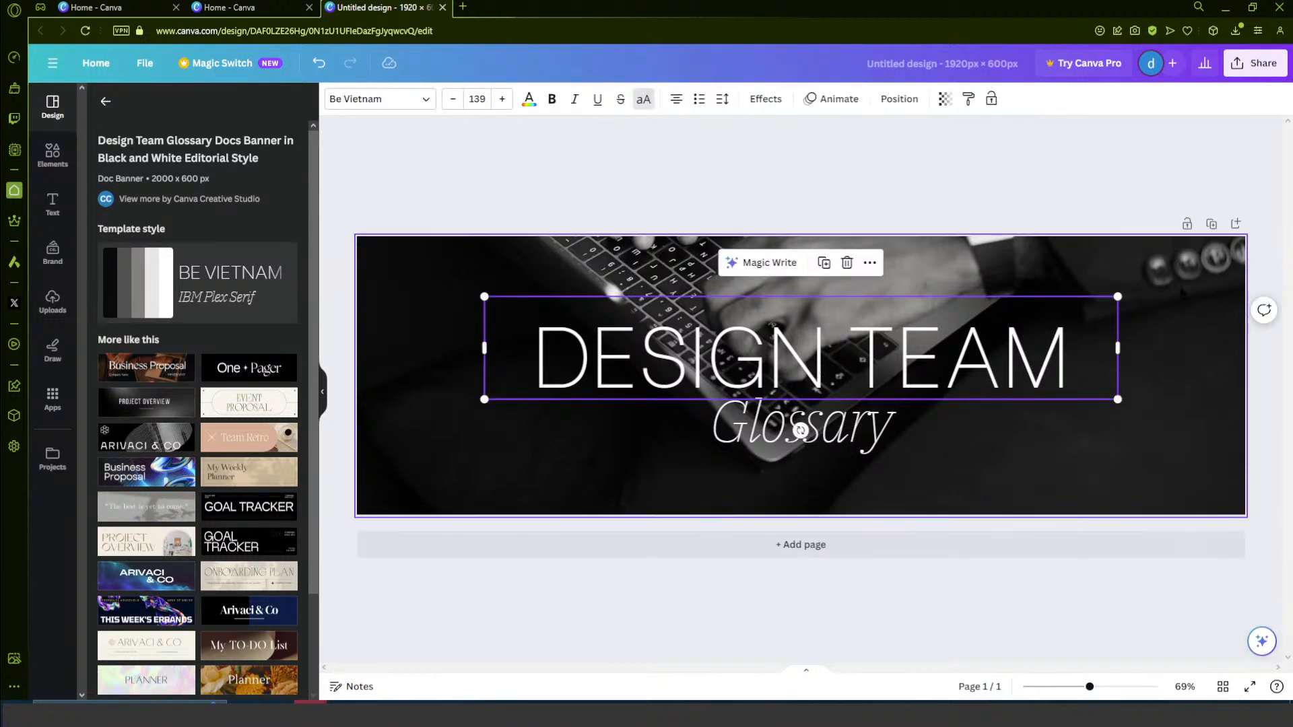
pyautogui.press('Delete')
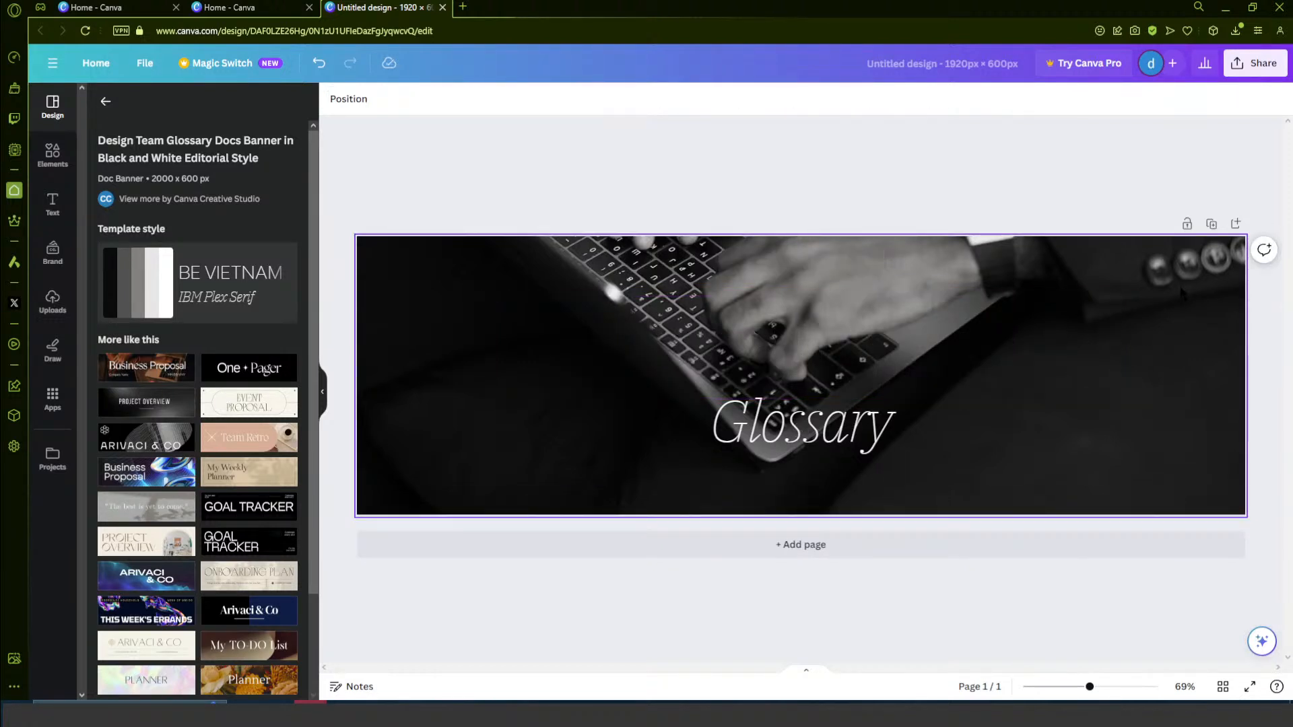
# - Delete the Glossary text from the banner
pyautogui.click(851, 437)
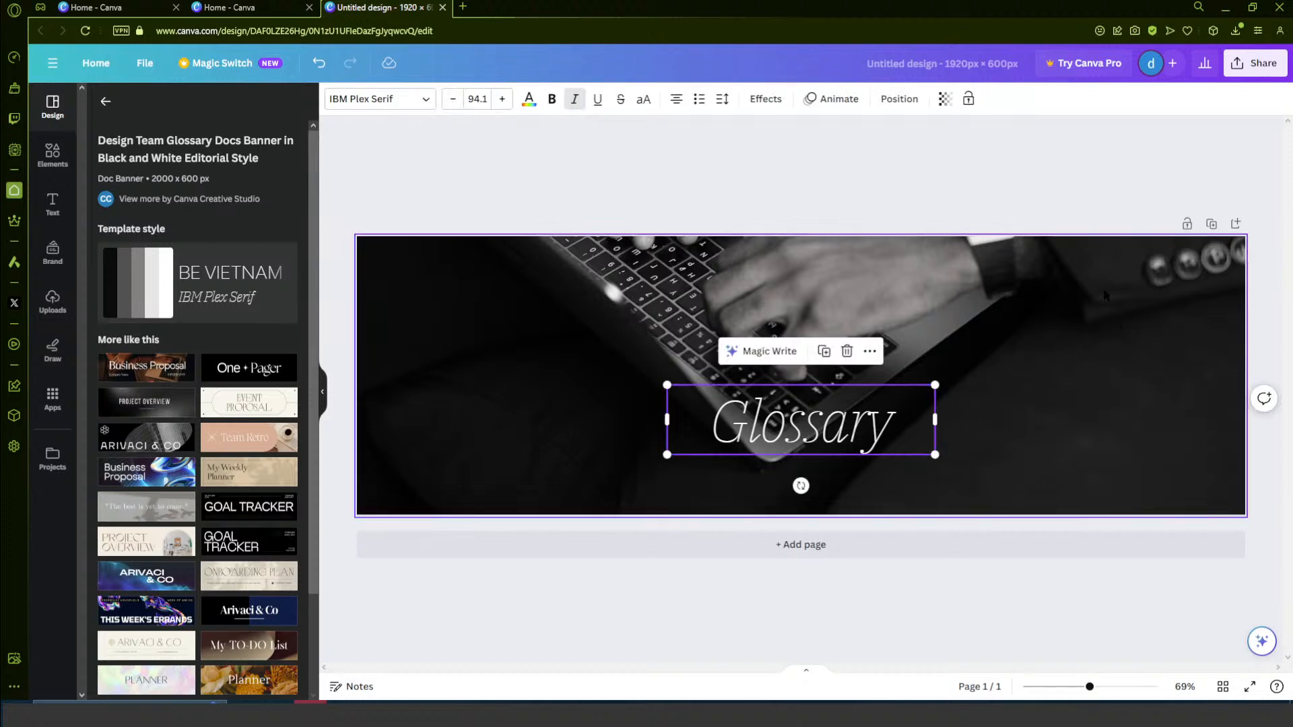
pyautogui.press('Delete')
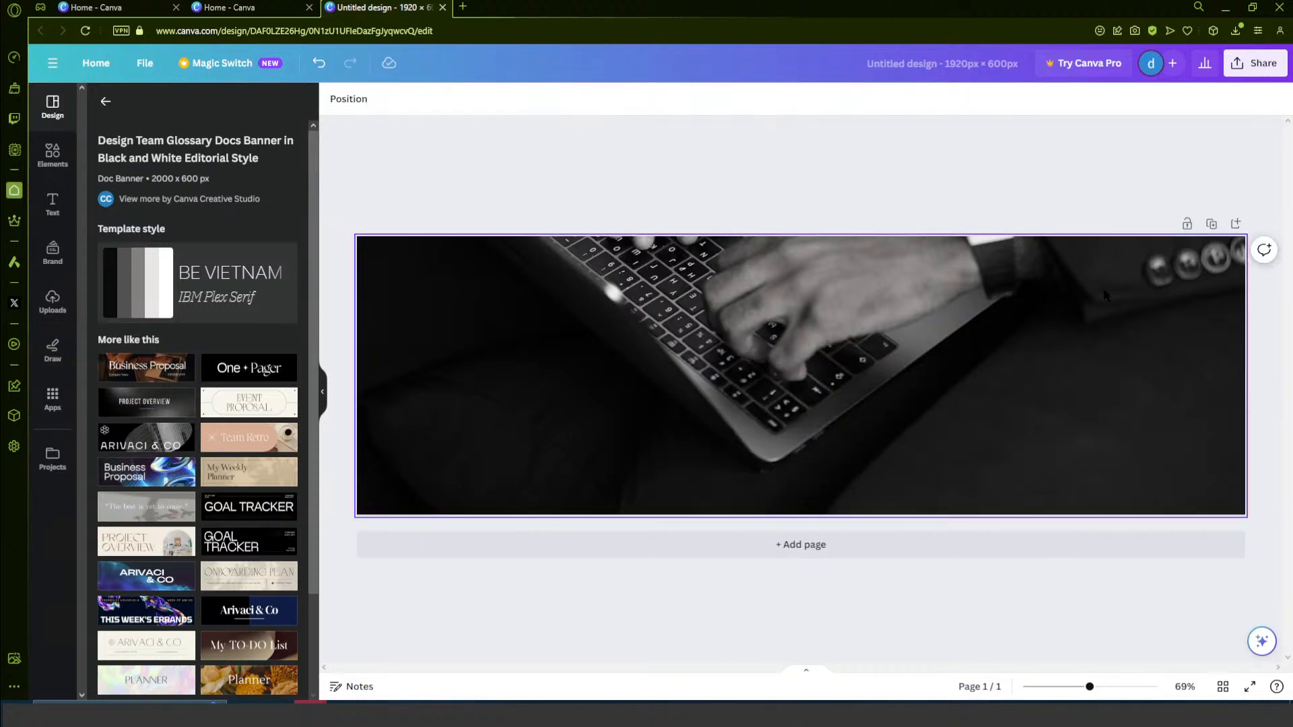
# - Look through the photo editing options for the laptop background photo, including the Magic Studio tools, filters and effects
pyautogui.click(754, 314)
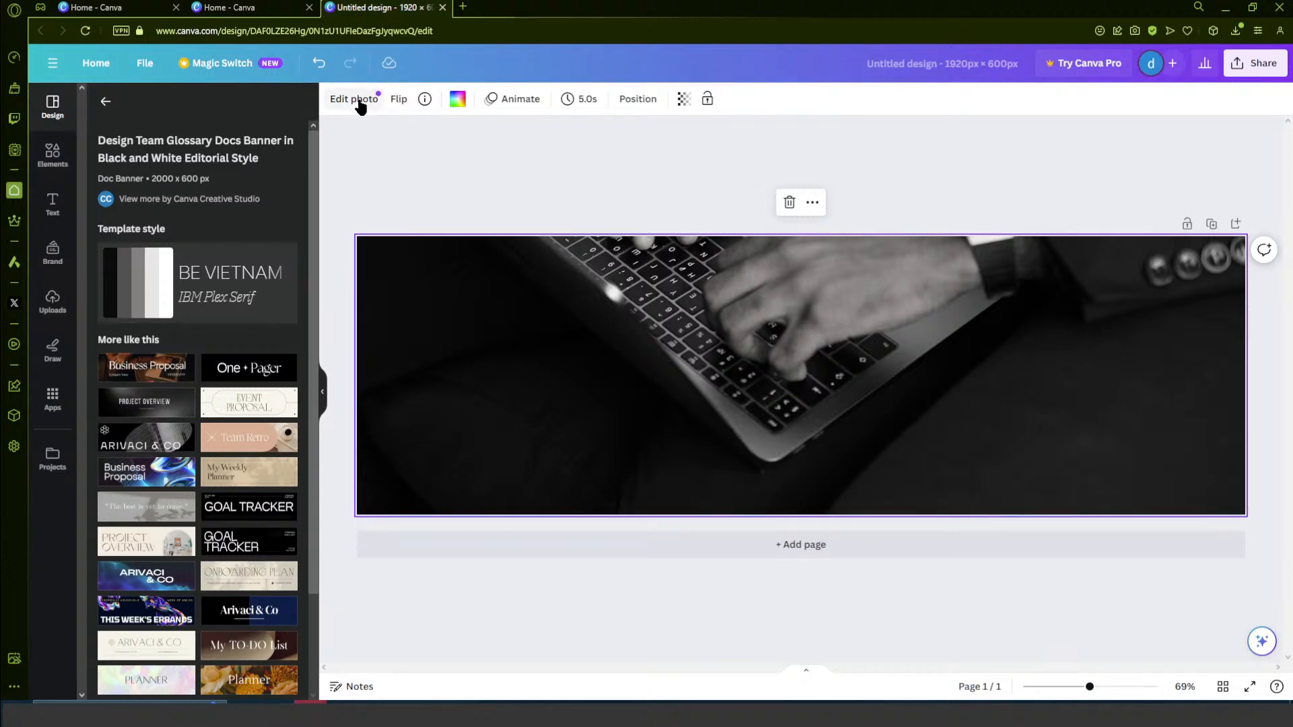
pyautogui.click(380, 107)
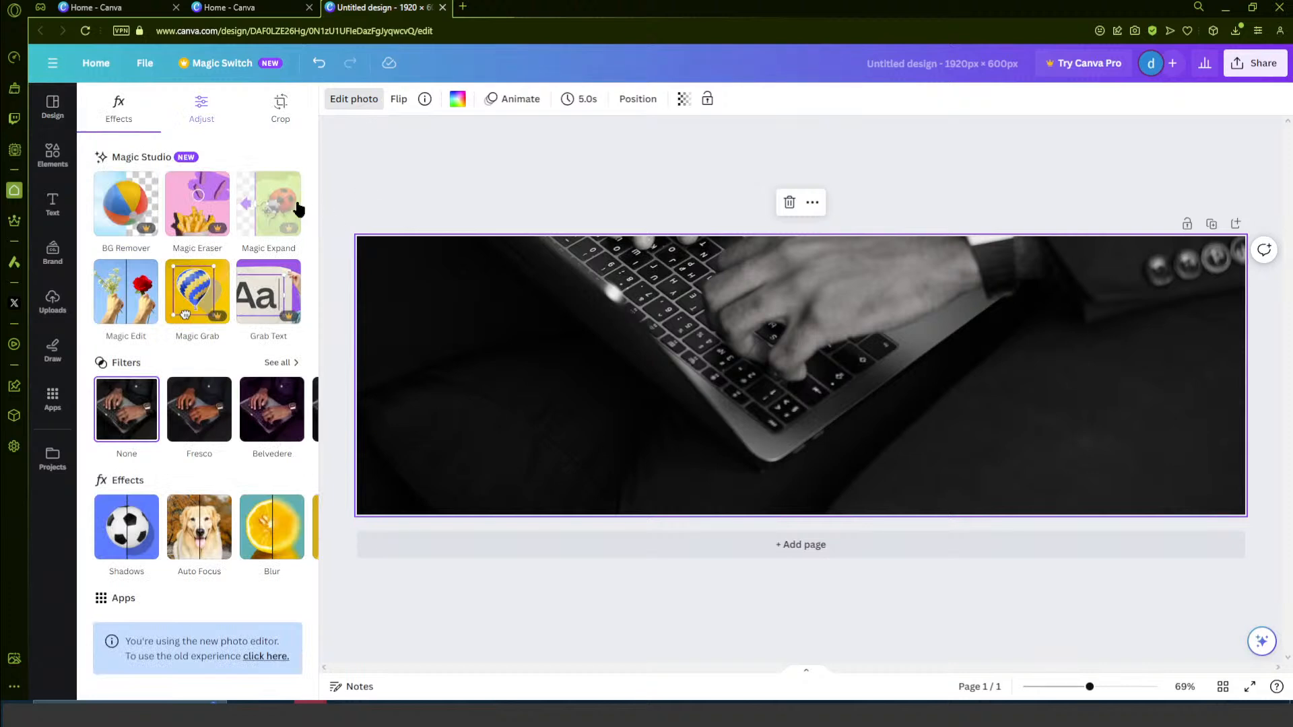
pyautogui.scroll(-1, 266, 222)
pyautogui.moveTo(243, 402)
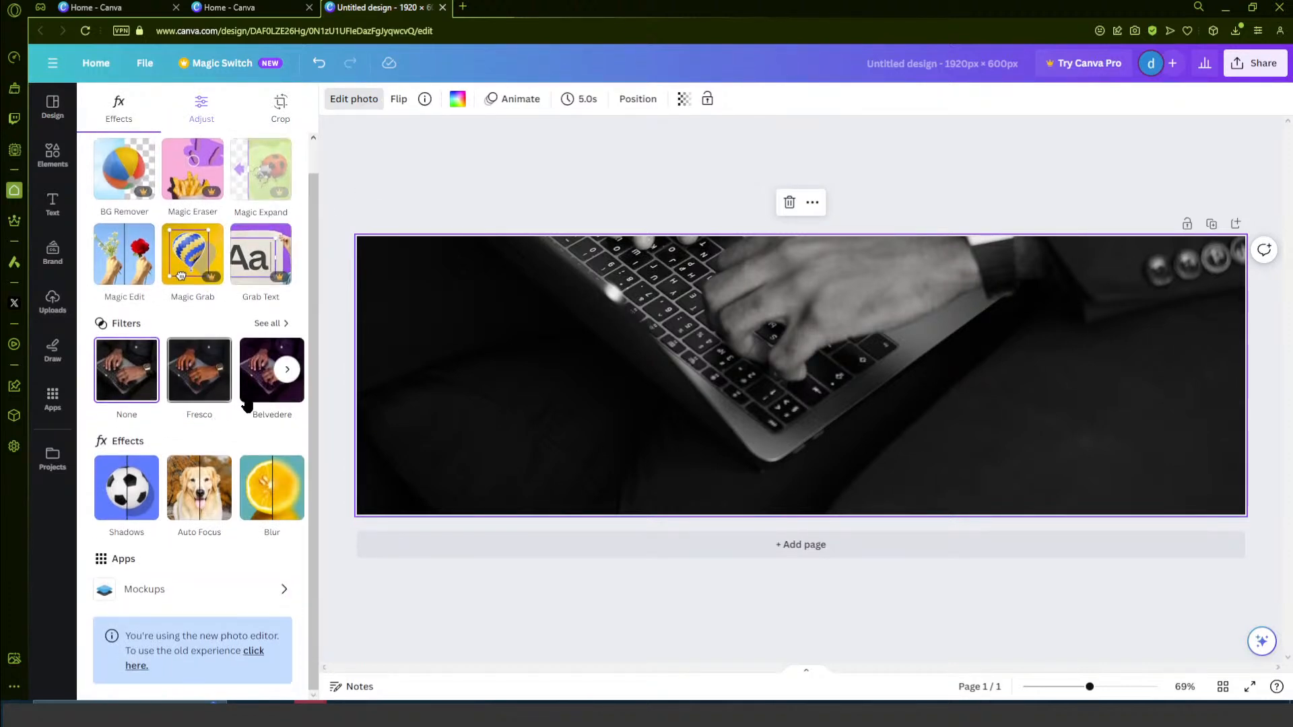
pyautogui.scroll(1, 294, 381)
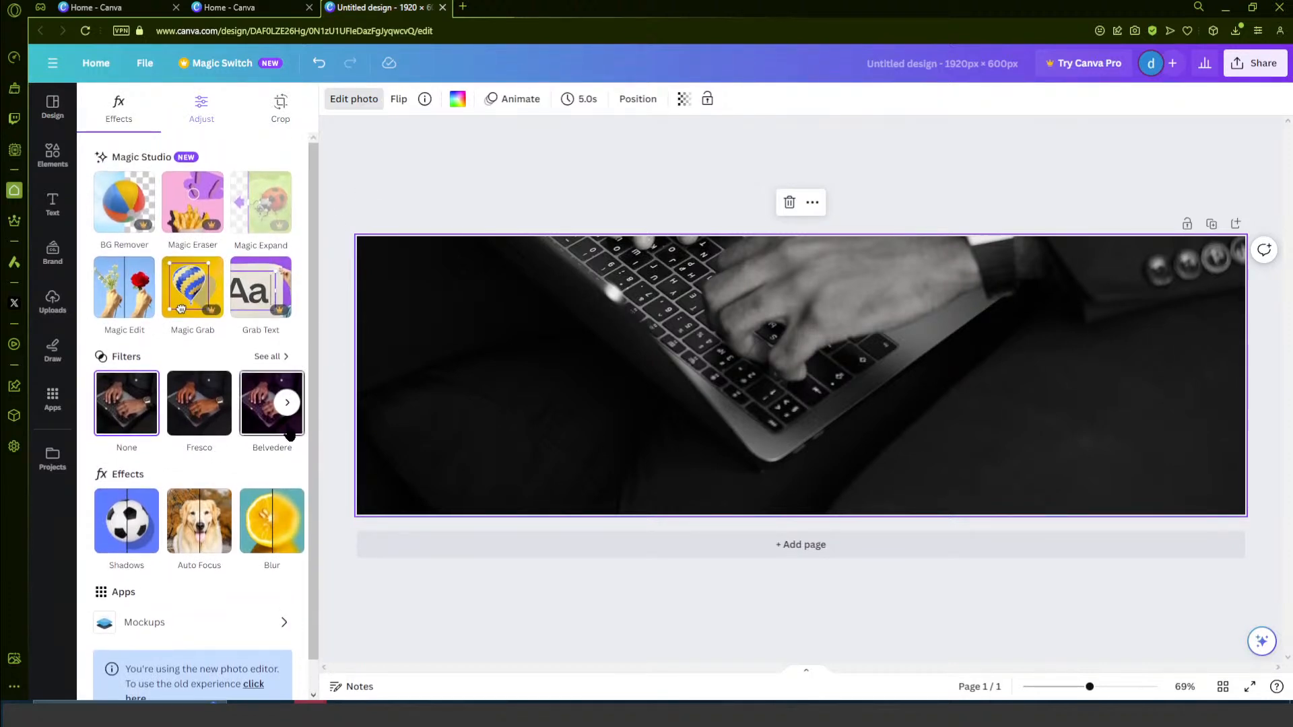
pyautogui.click(287, 404)
pyautogui.click(288, 404)
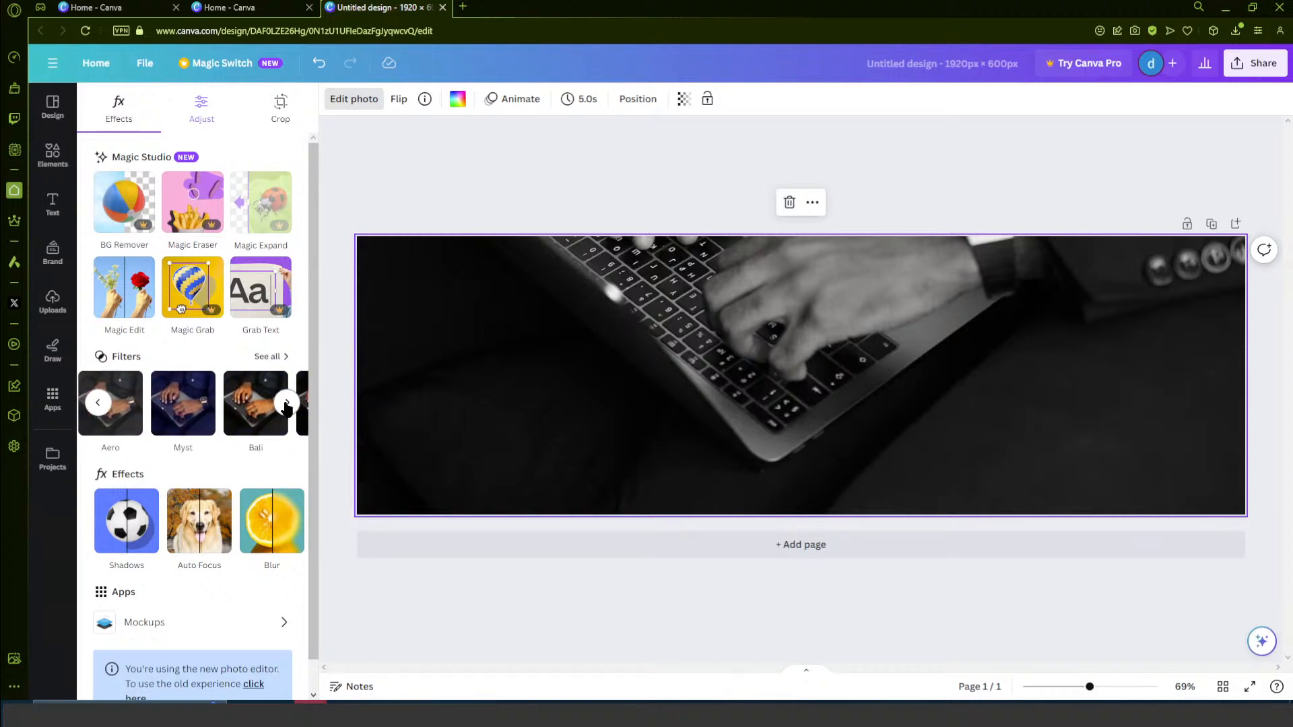
pyautogui.click(287, 404)
pyautogui.click(287, 404)
pyautogui.click(287, 404)
pyautogui.click(288, 404)
pyautogui.click(288, 404)
pyautogui.scroll(-1, 225, 472)
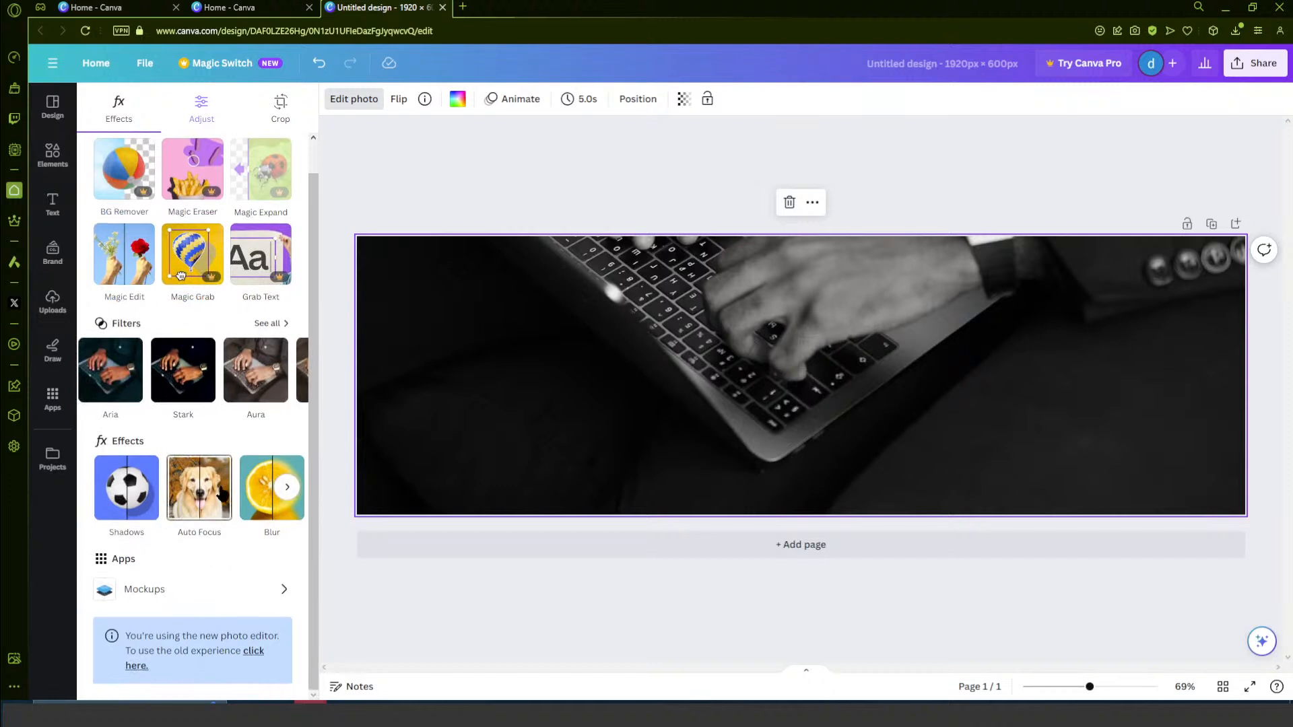
pyautogui.scroll(1, 135, 572)
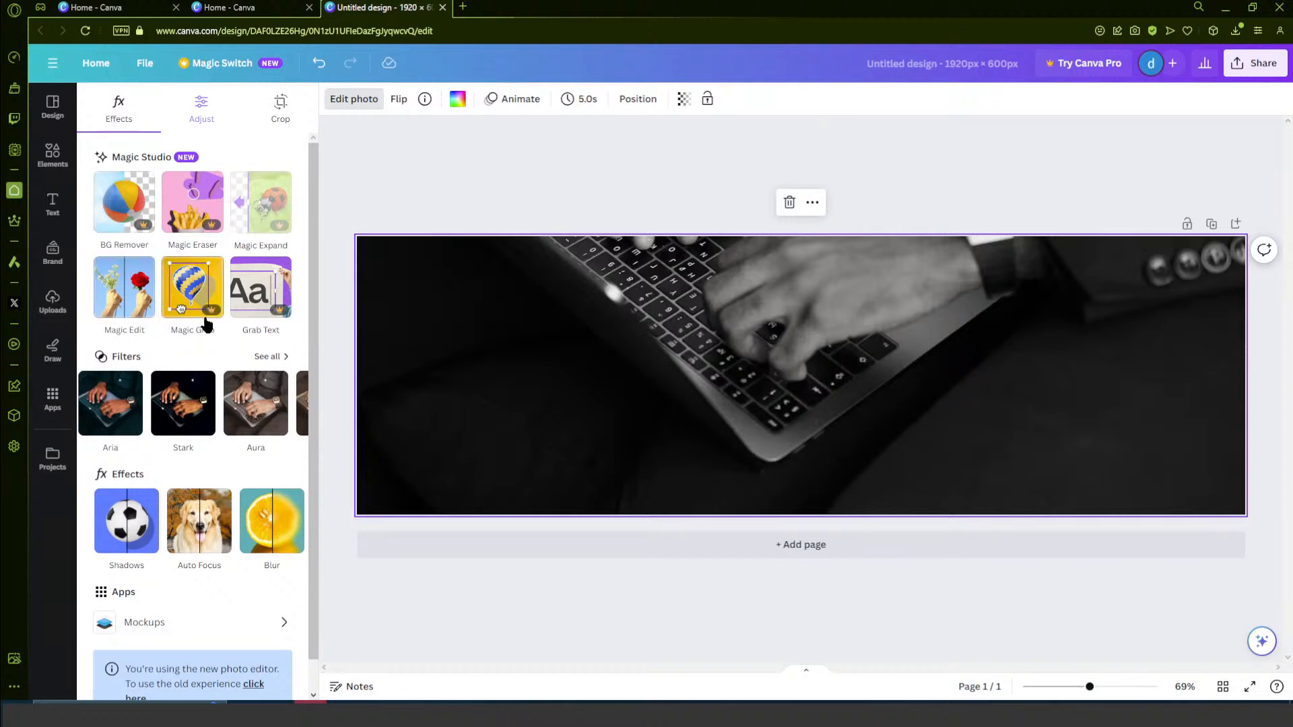
pyautogui.scroll(-1, 202, 321)
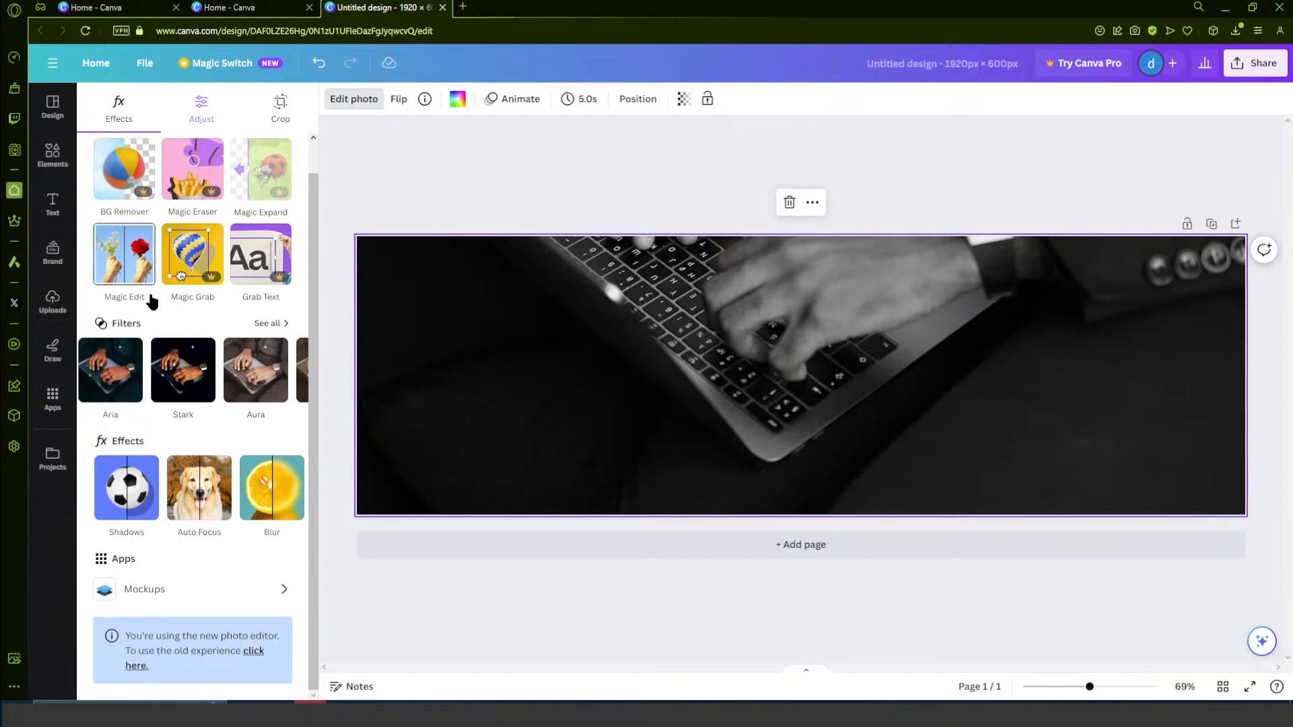
# - Start Magic Edit on the background photo and brush over the wristwatch with brush size 20
pyautogui.click(134, 265)
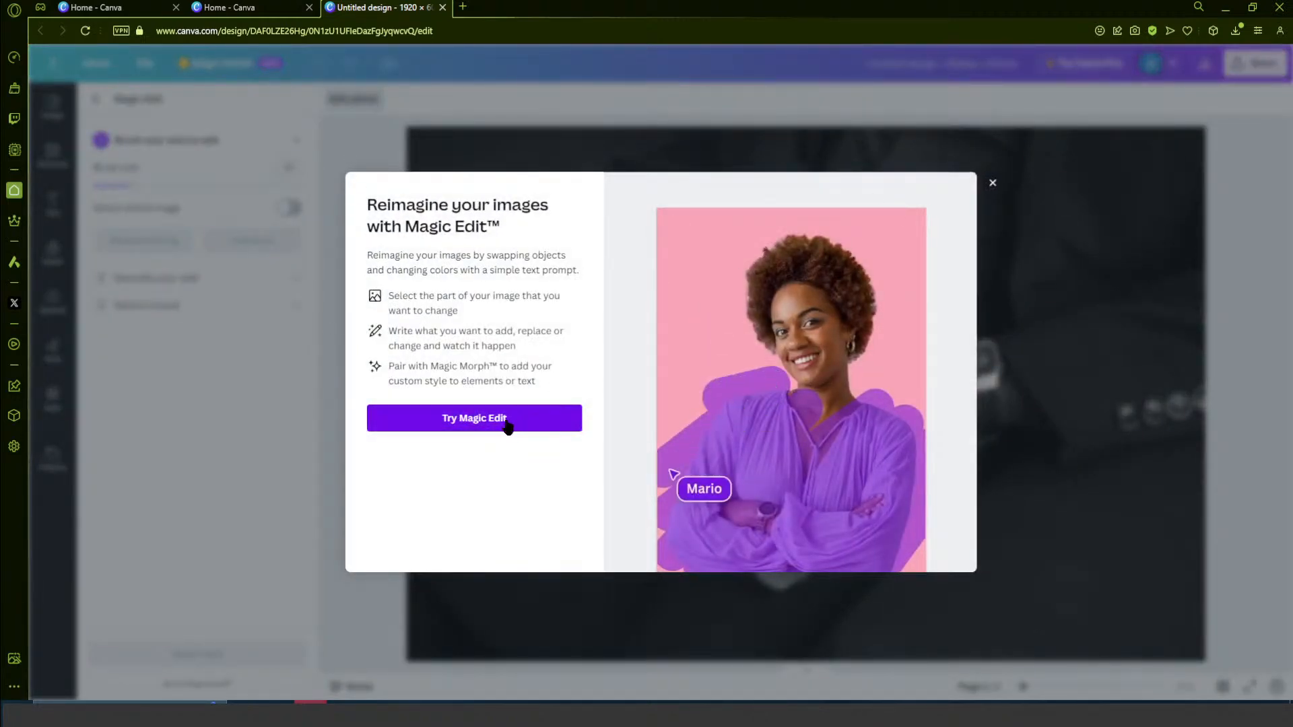
pyautogui.click(447, 422)
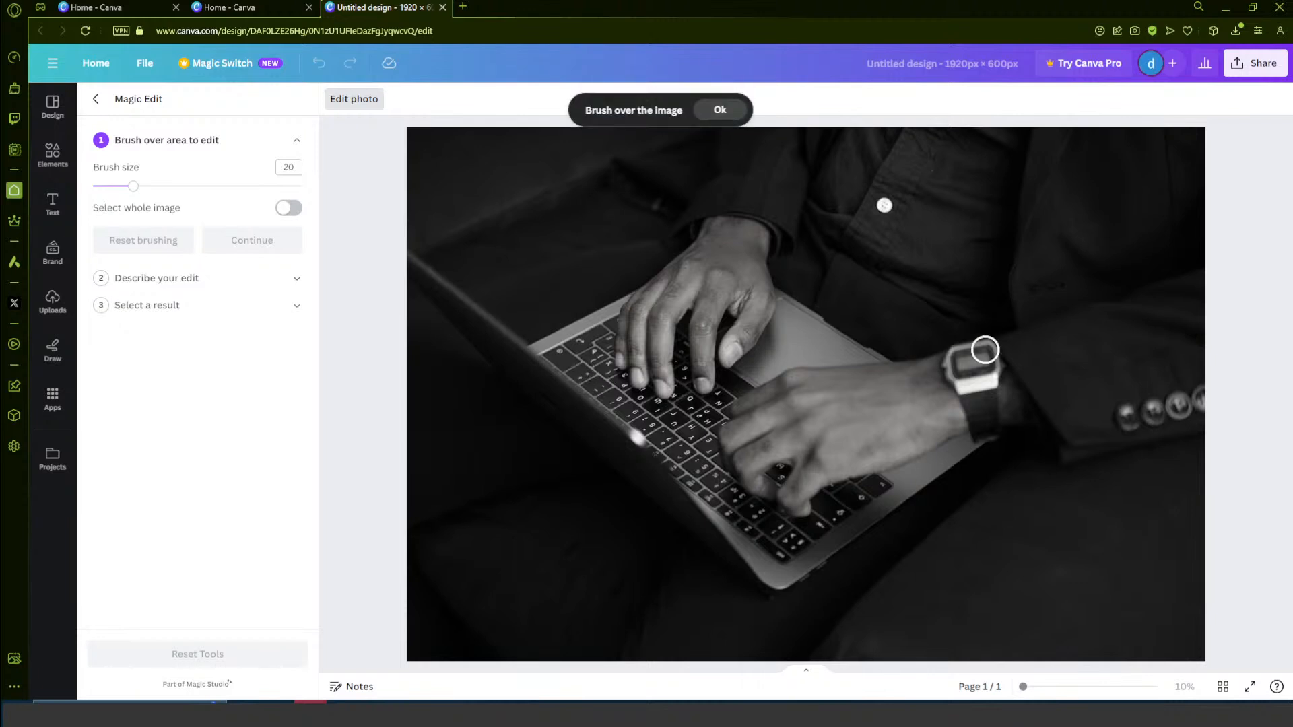
pyautogui.moveTo(984, 350)
pyautogui.mouseDown()
pyautogui.moveTo(938, 356)
pyautogui.moveTo(1003, 376)
pyautogui.moveTo(956, 388)
pyautogui.moveTo(995, 405)
pyautogui.moveTo(980, 423)
pyautogui.moveTo(1005, 442)
pyautogui.mouseUp()
pyautogui.moveTo(957, 358)
pyautogui.mouseDown()
pyautogui.moveTo(983, 375)
pyautogui.moveTo(1001, 355)
pyautogui.moveTo(1002, 402)
pyautogui.moveTo(967, 435)
pyautogui.mouseUp()
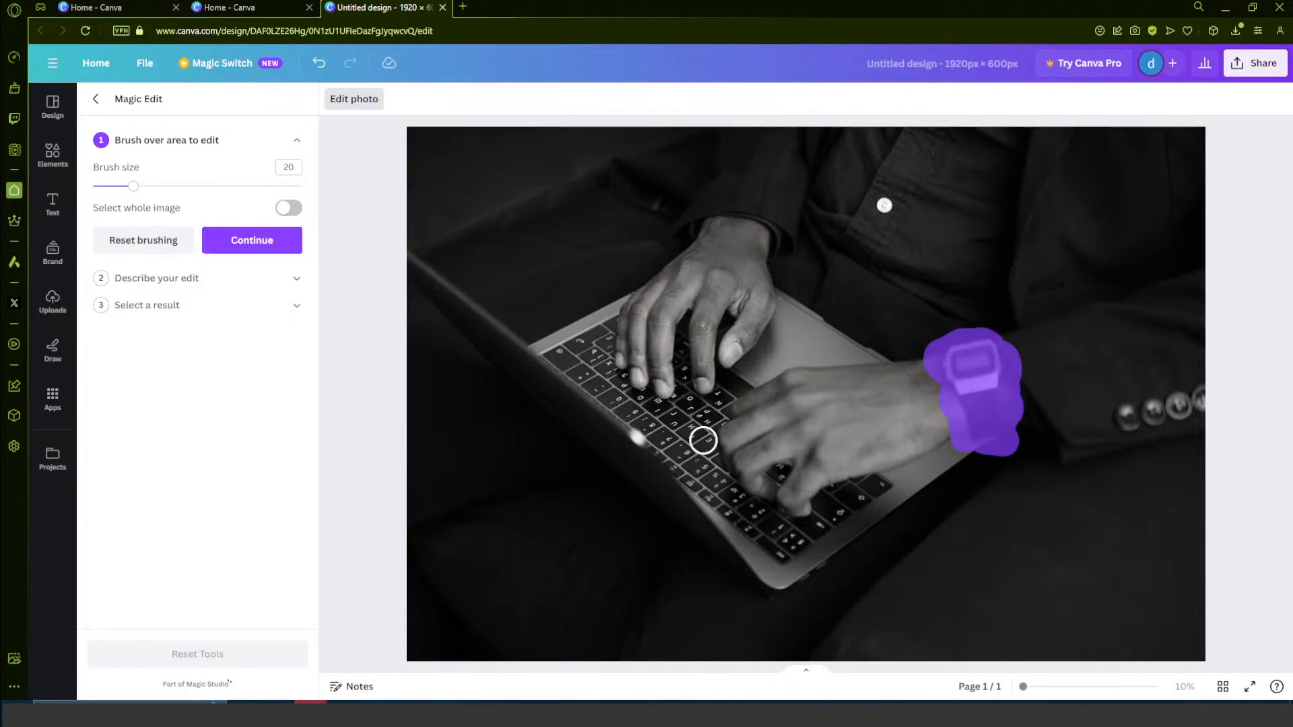
# - Describe the edit as "replace with analog watch" and generate results for the brushed area
pyautogui.click(182, 282)
pyautogui.click(199, 242)
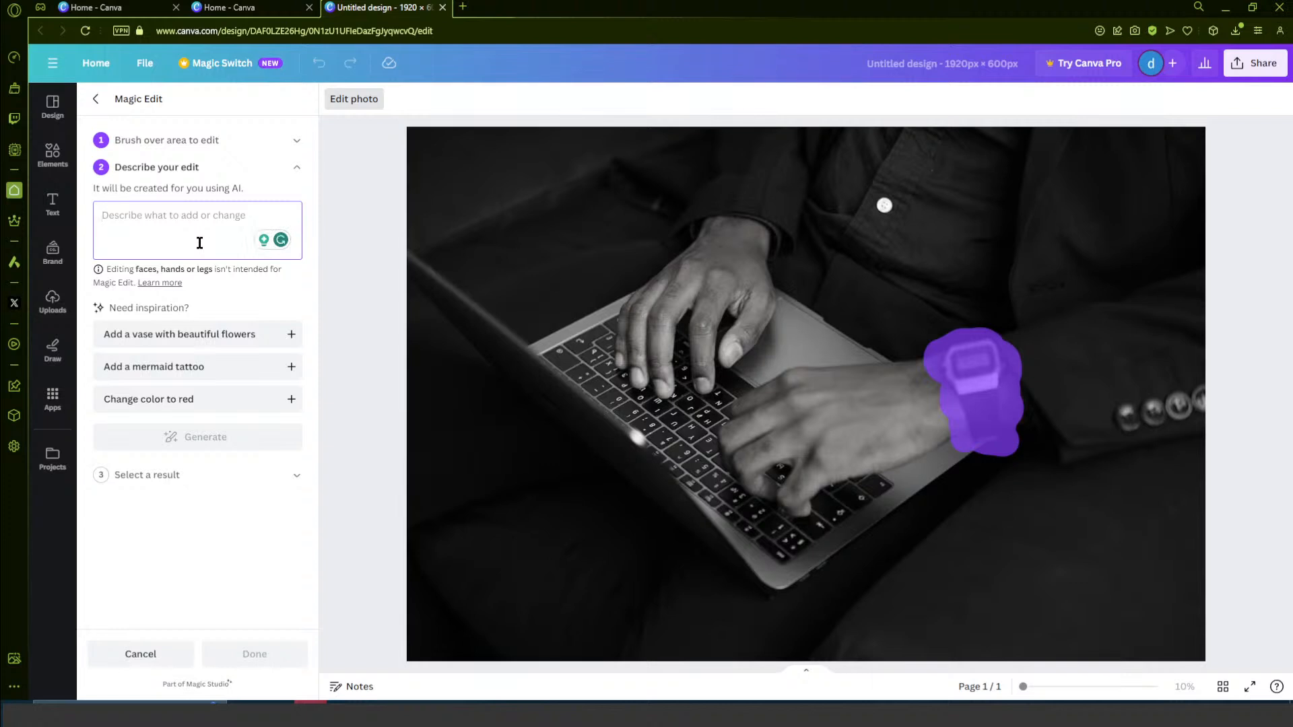
pyautogui.write('rel')
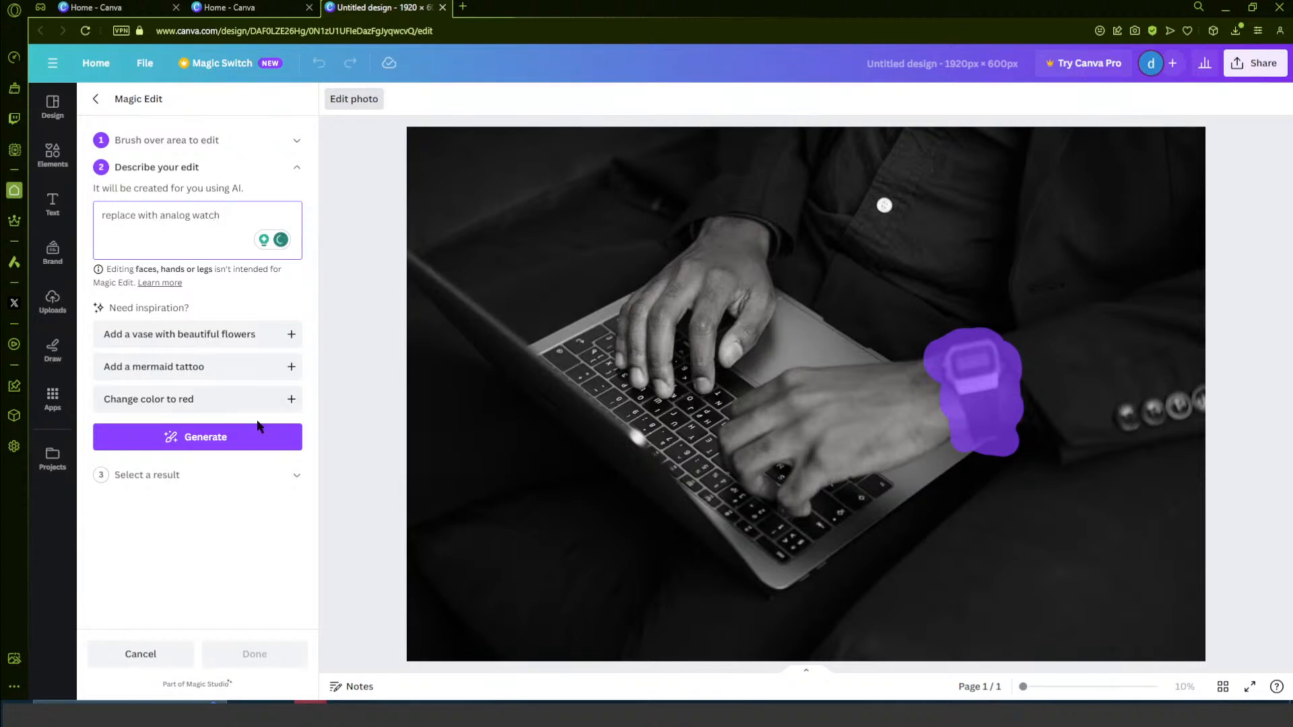
pyautogui.click(198, 437)
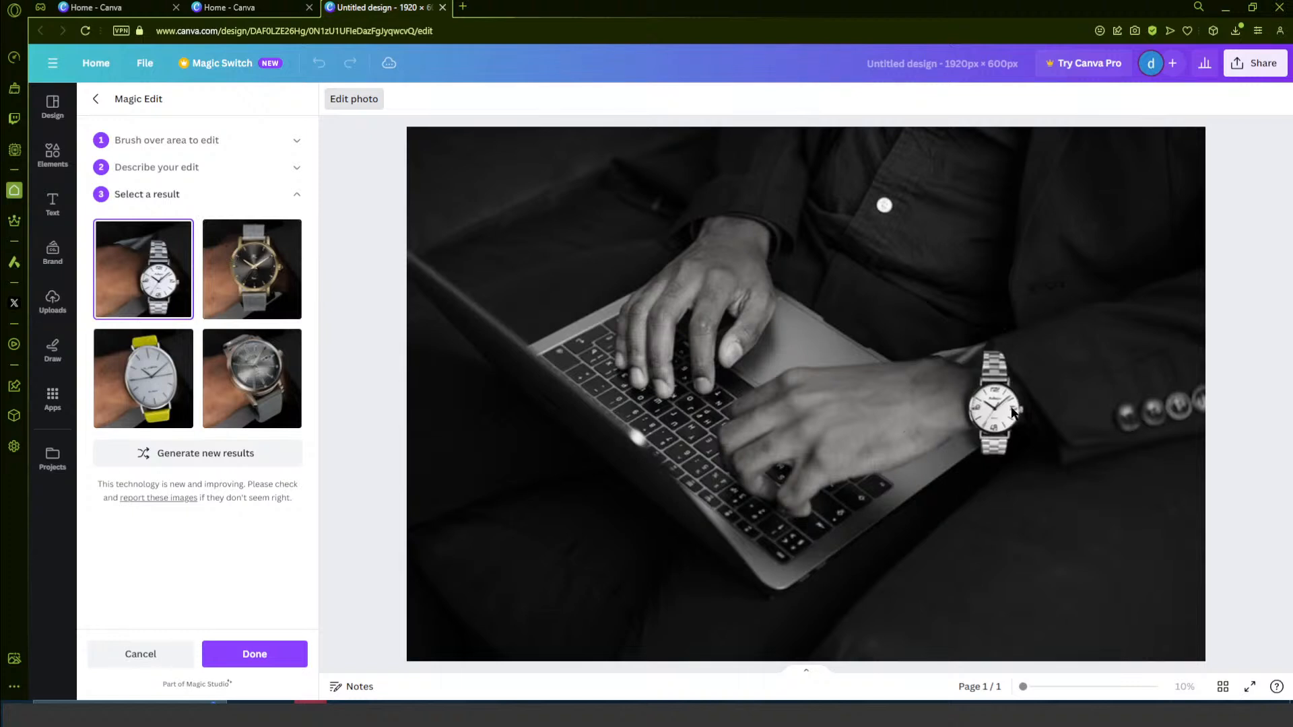
# - Preview the generated watch variants on the photo and generate a new set of results
pyautogui.click(236, 378)
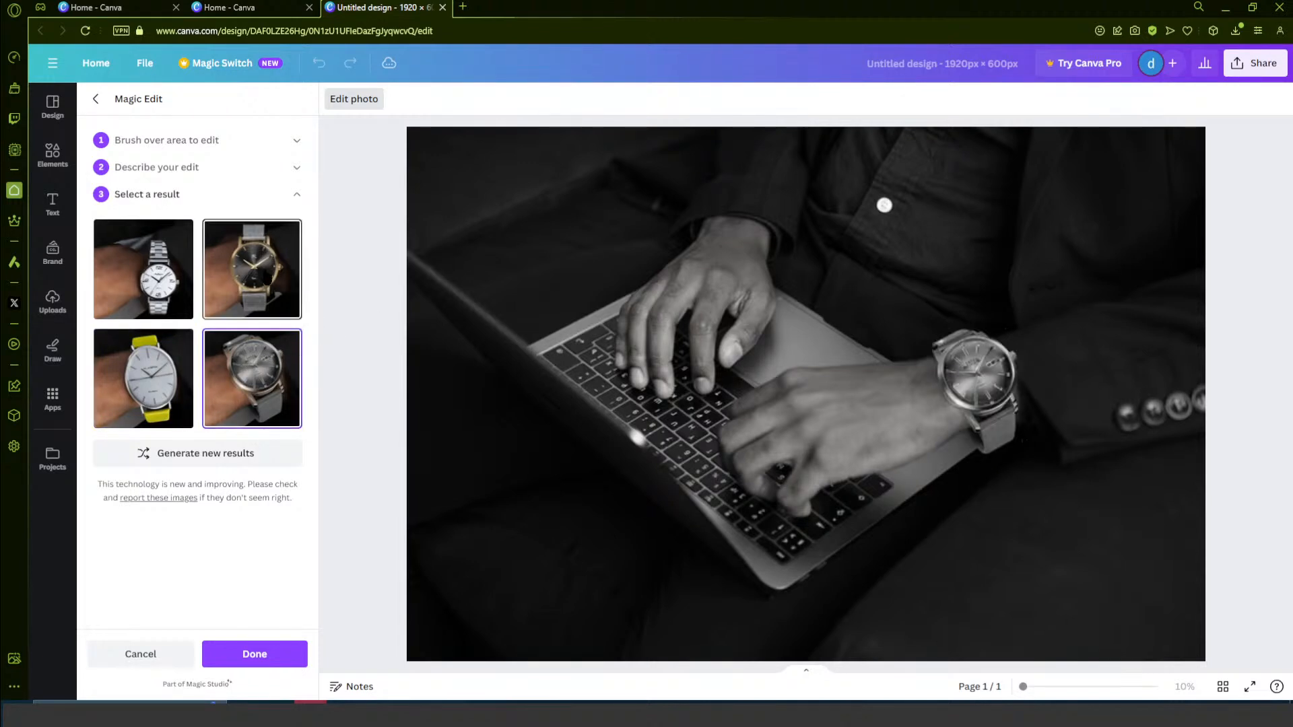
pyautogui.click(263, 279)
pyautogui.click(164, 299)
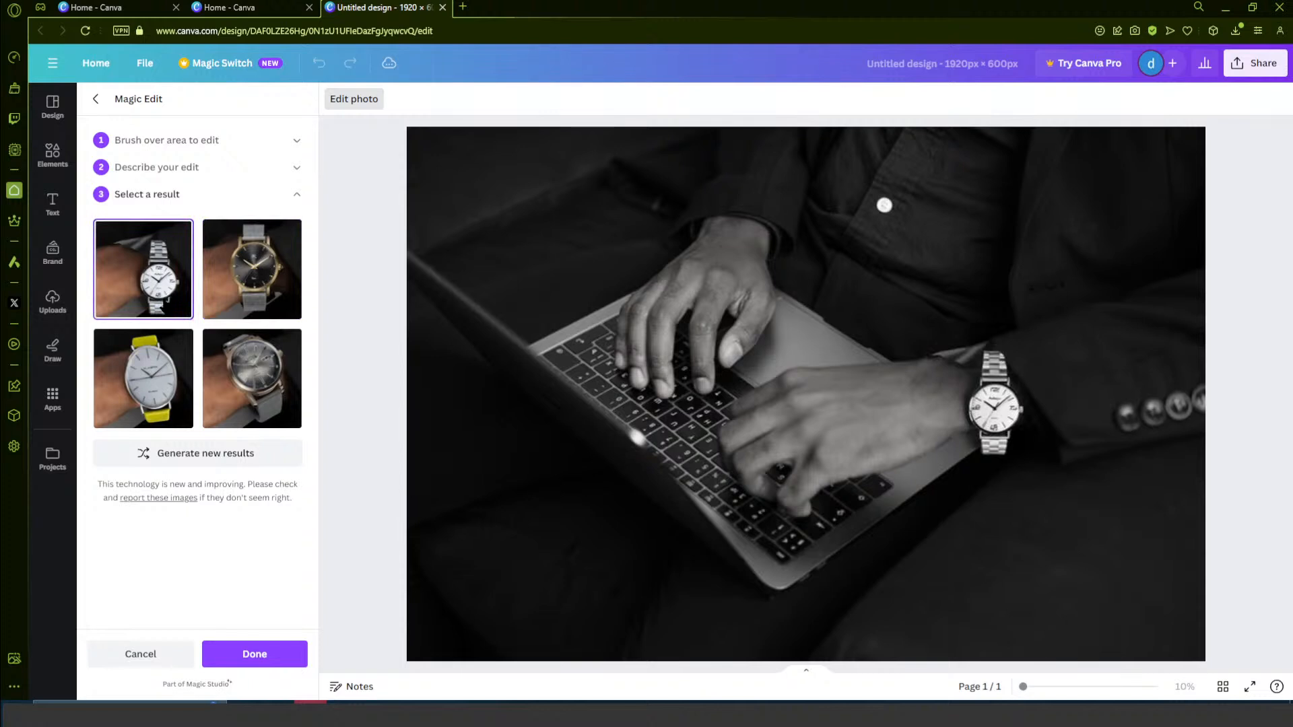
pyautogui.click(245, 314)
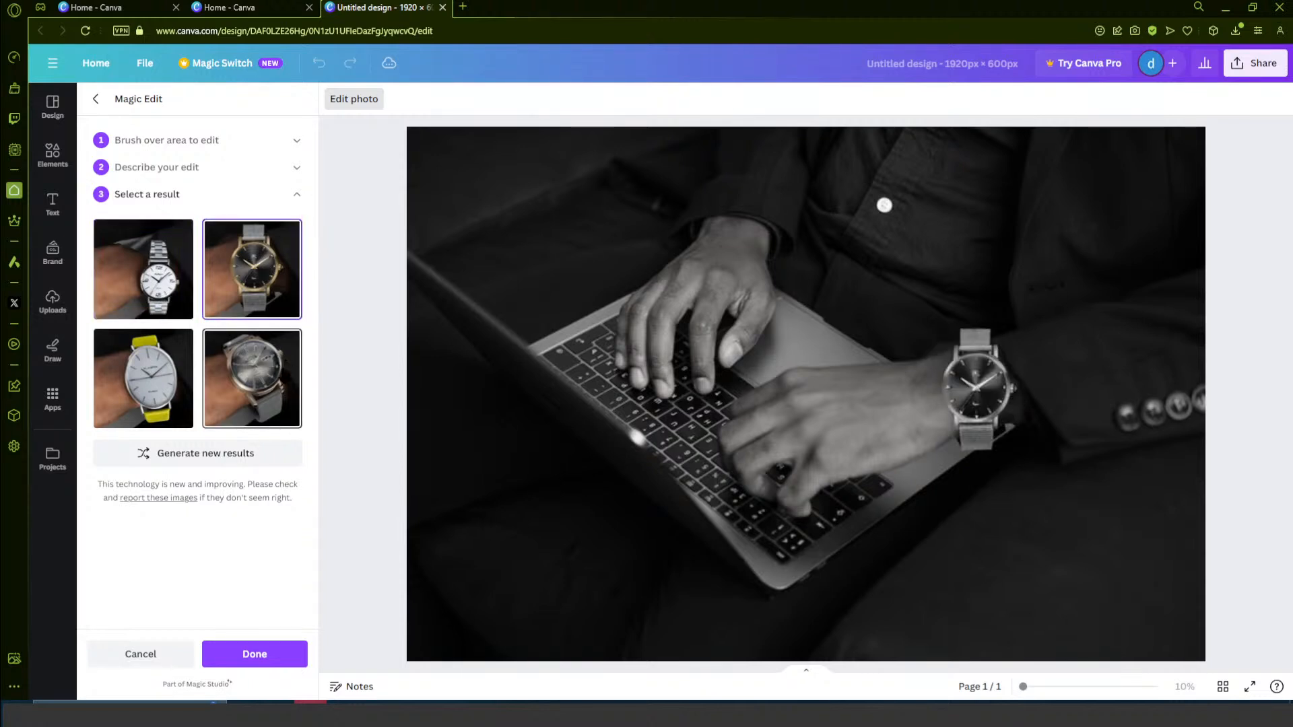
pyautogui.click(263, 378)
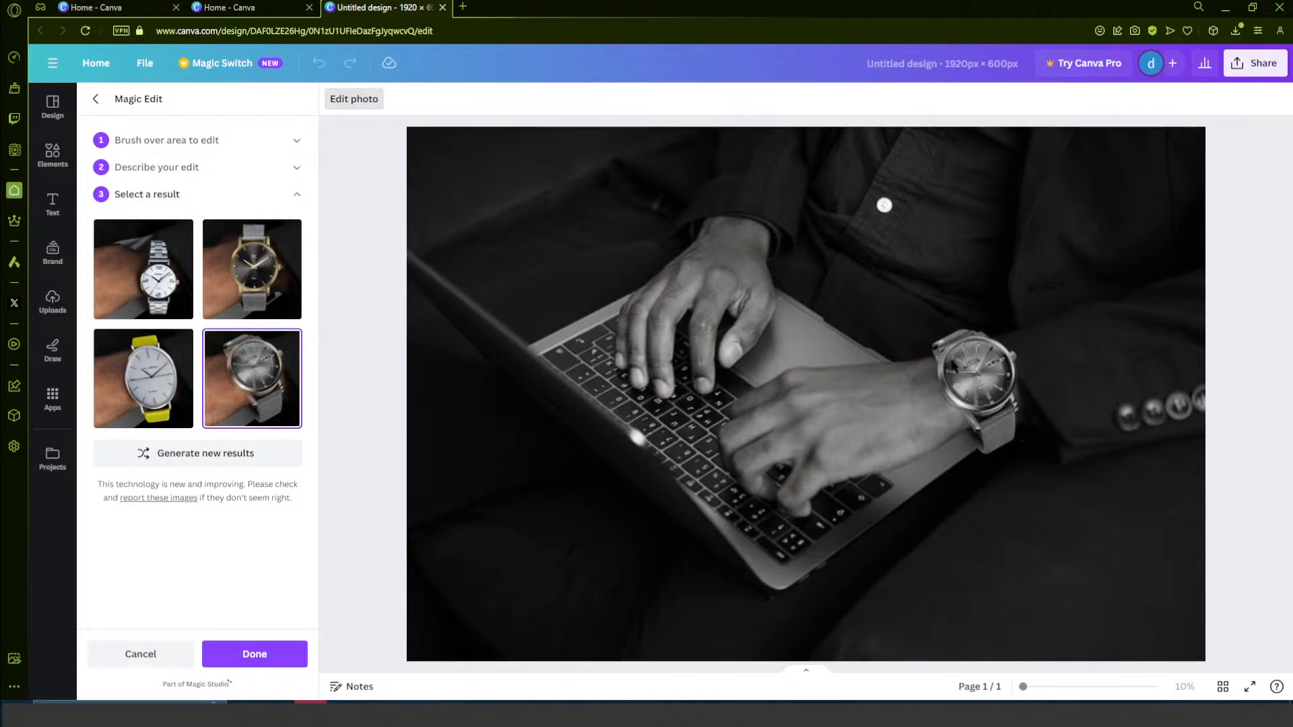
pyautogui.click(234, 458)
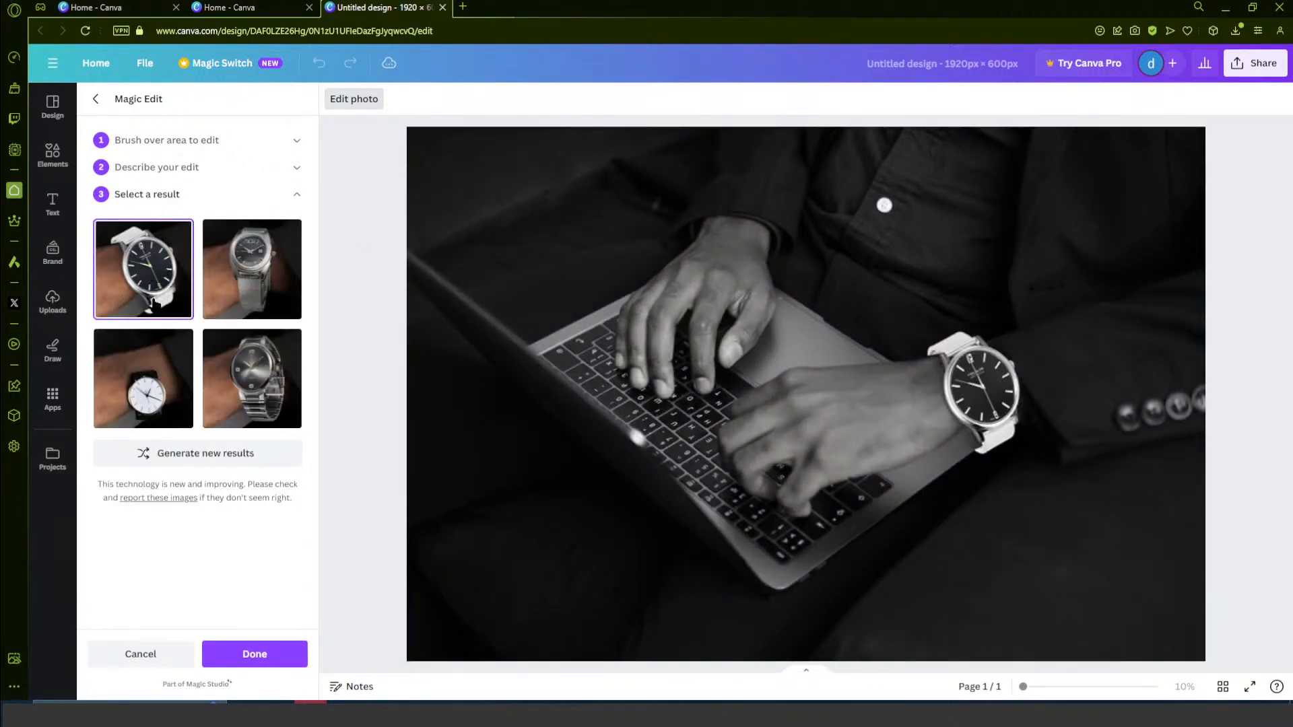
# - Reset the brushing, set the brush size to 11 and brush closely over the wristwatch and its strap
pyautogui.click(181, 140)
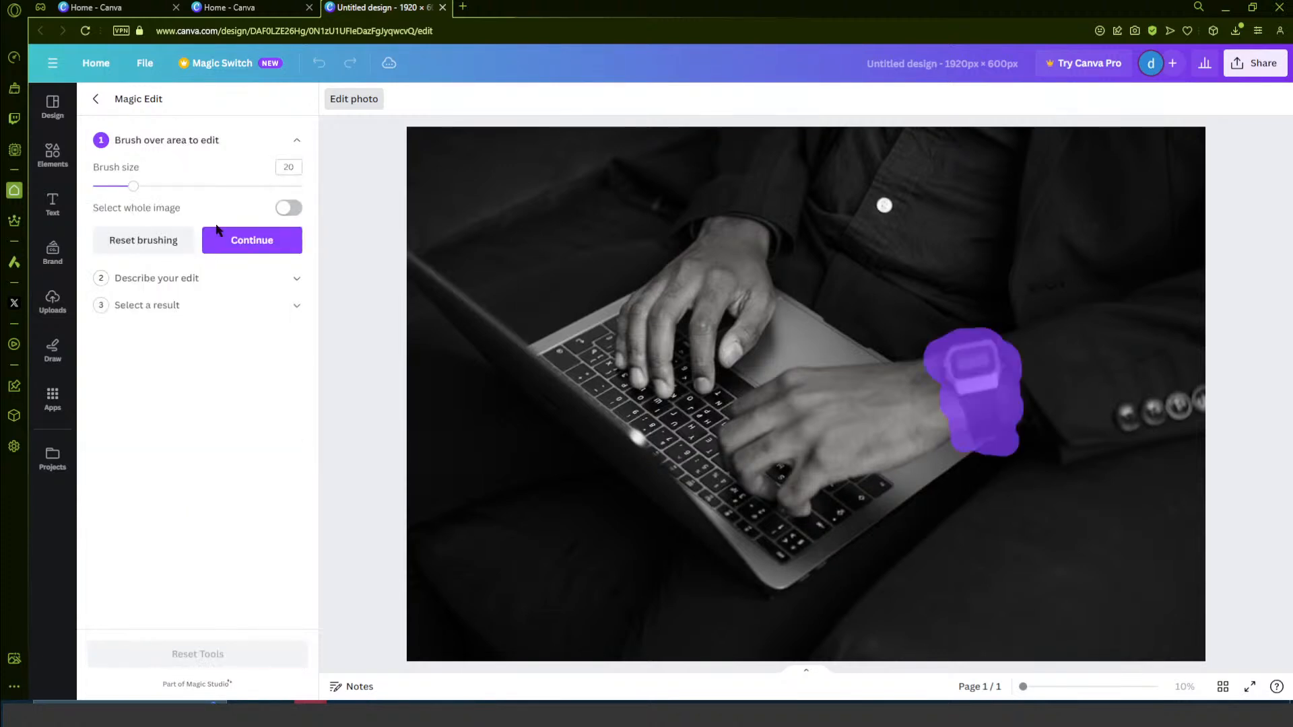
pyautogui.click(144, 241)
pyautogui.moveTo(133, 192); pyautogui.dragTo(113, 191)
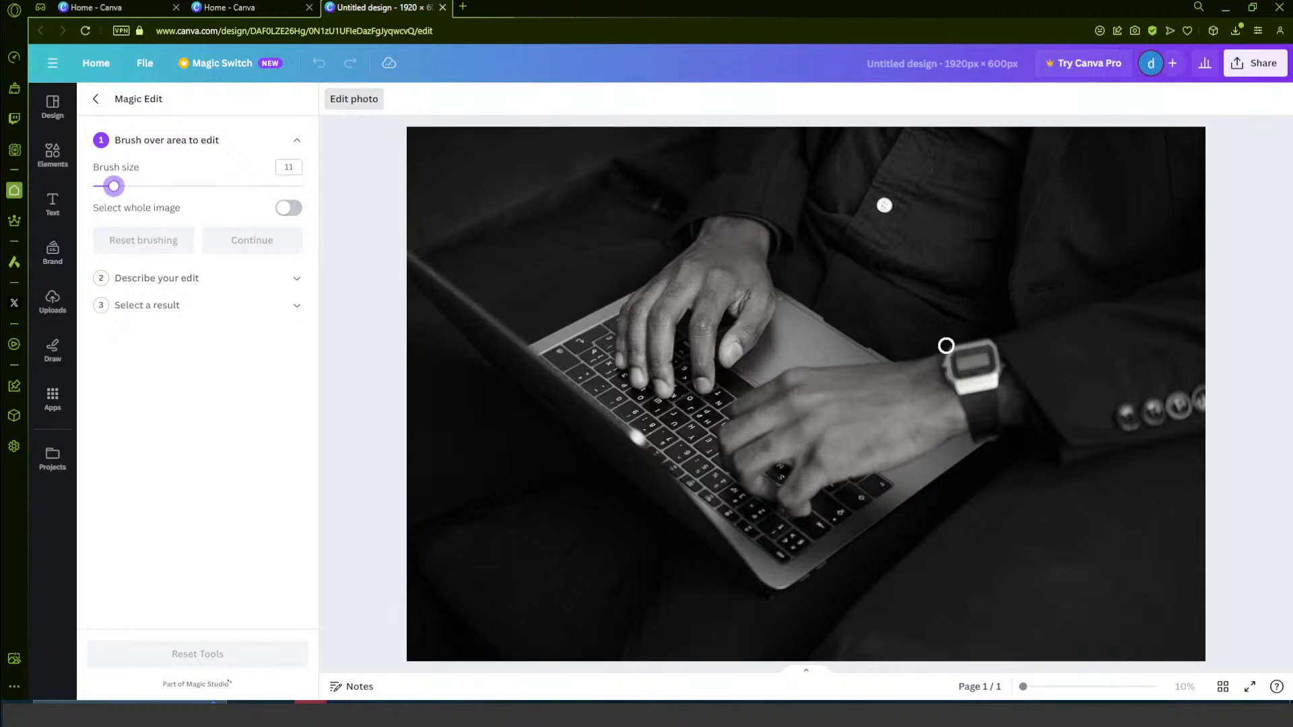
pyautogui.moveTo(961, 350); pyautogui.dragTo(951, 355)
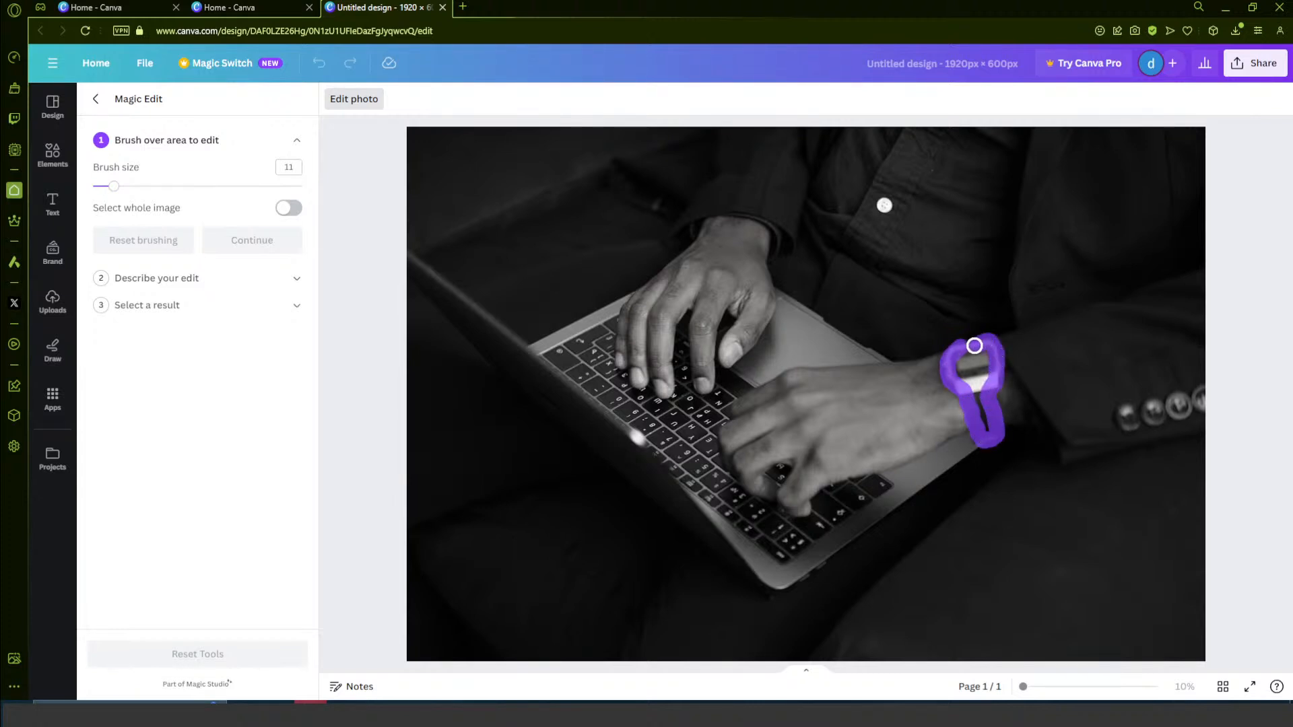
pyautogui.moveTo(978, 354)
pyautogui.mouseDown()
pyautogui.moveTo(995, 436)
pyautogui.moveTo(977, 342)
pyautogui.mouseUp()
# - Generate analog watch results for the new brushed area, regenerate them once and apply the first variant to the photo
pyautogui.click(252, 241)
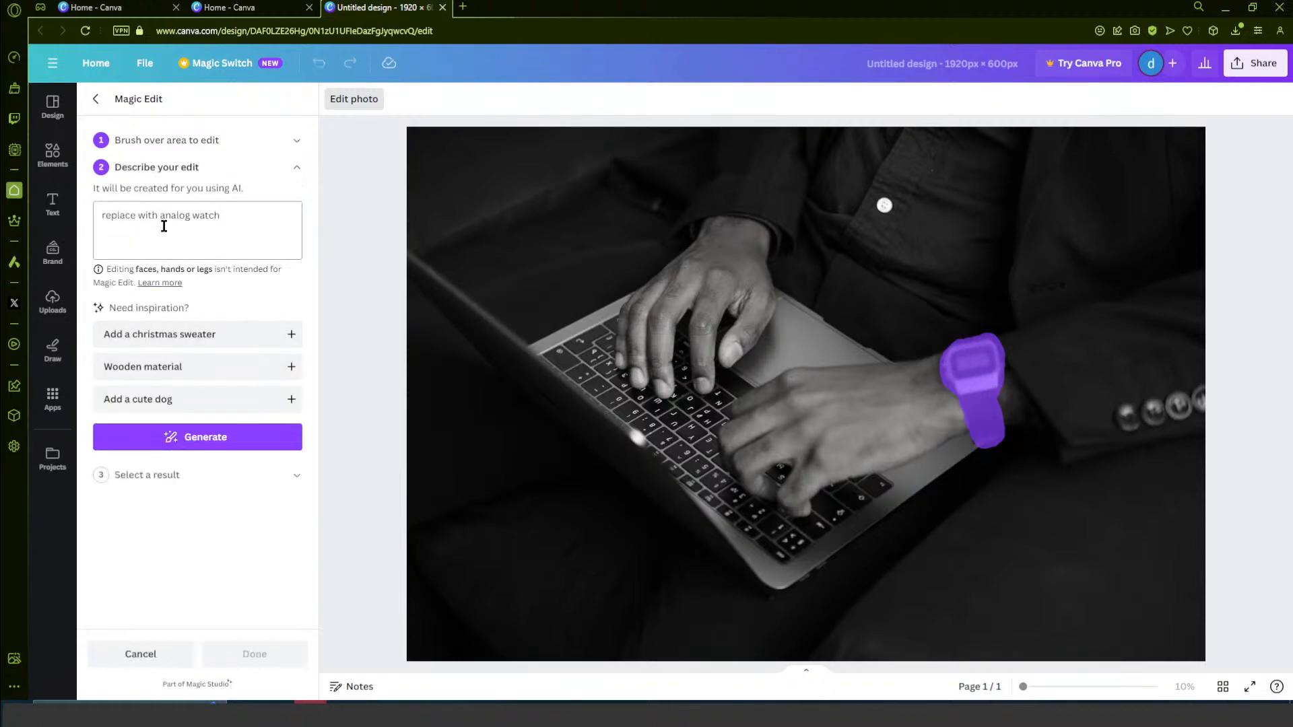
pyautogui.click(206, 443)
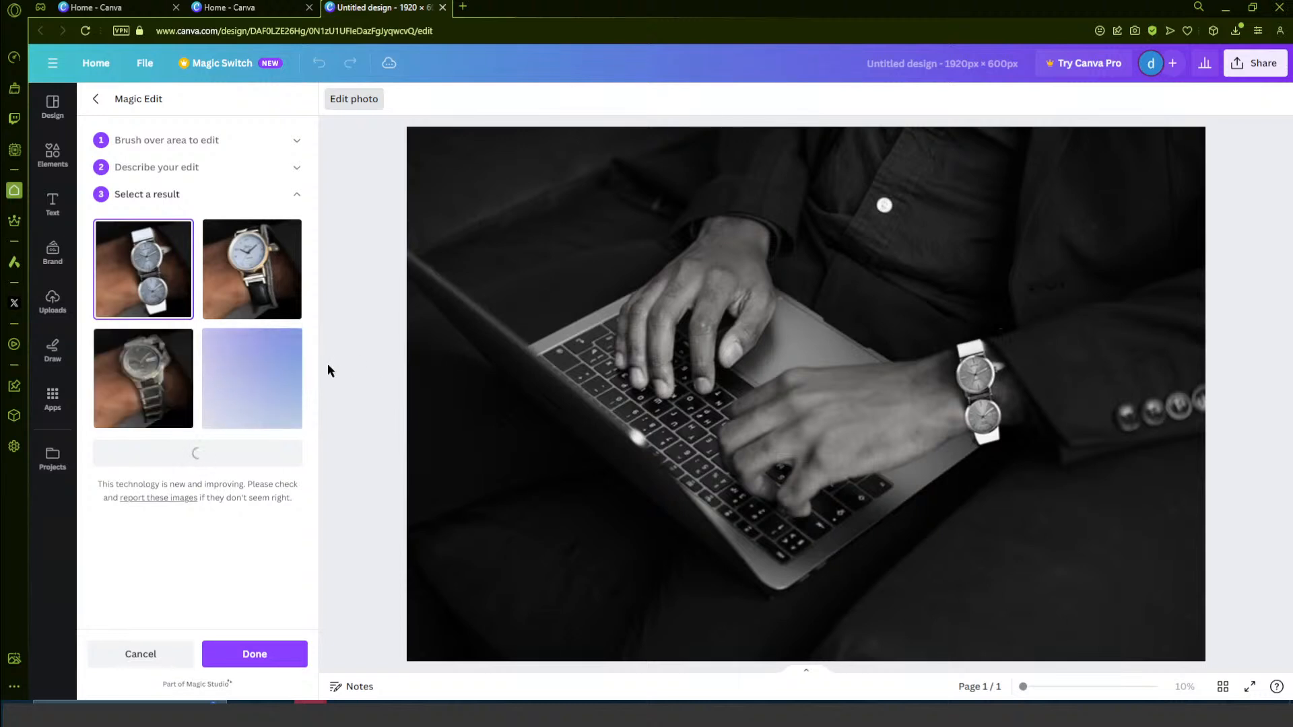
pyautogui.click(113, 381)
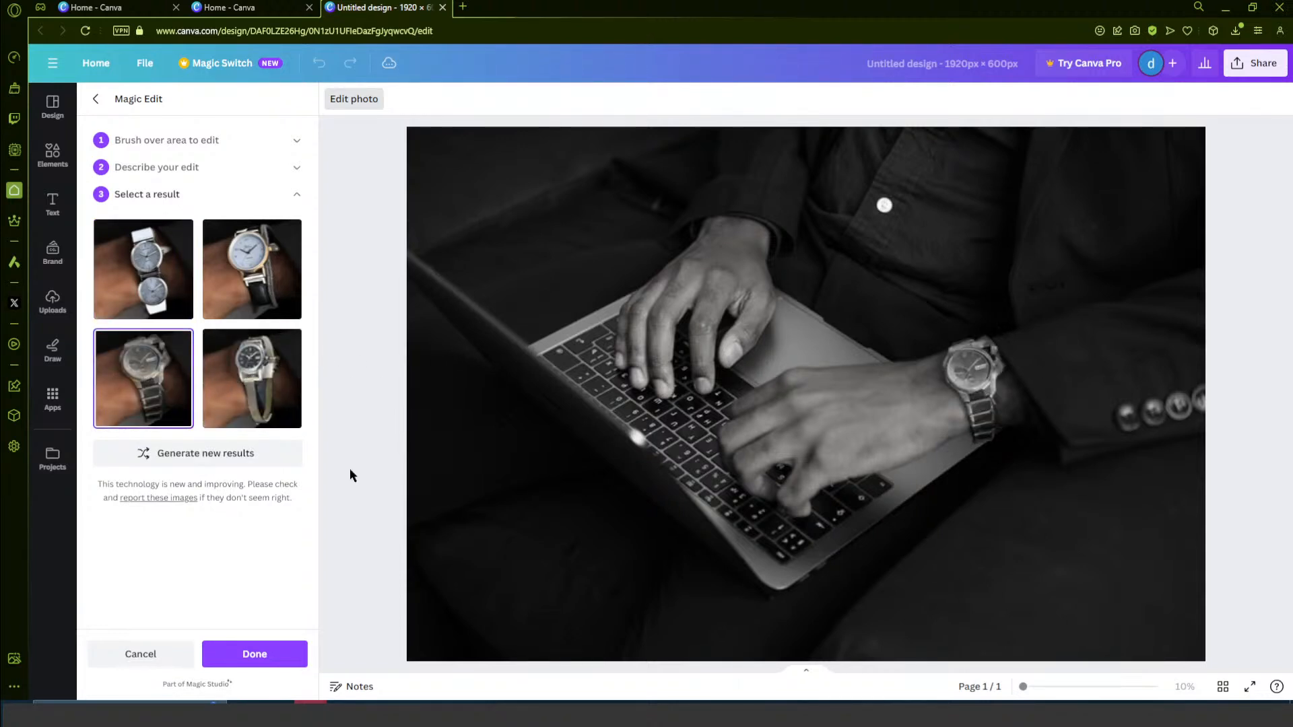
pyautogui.click(210, 460)
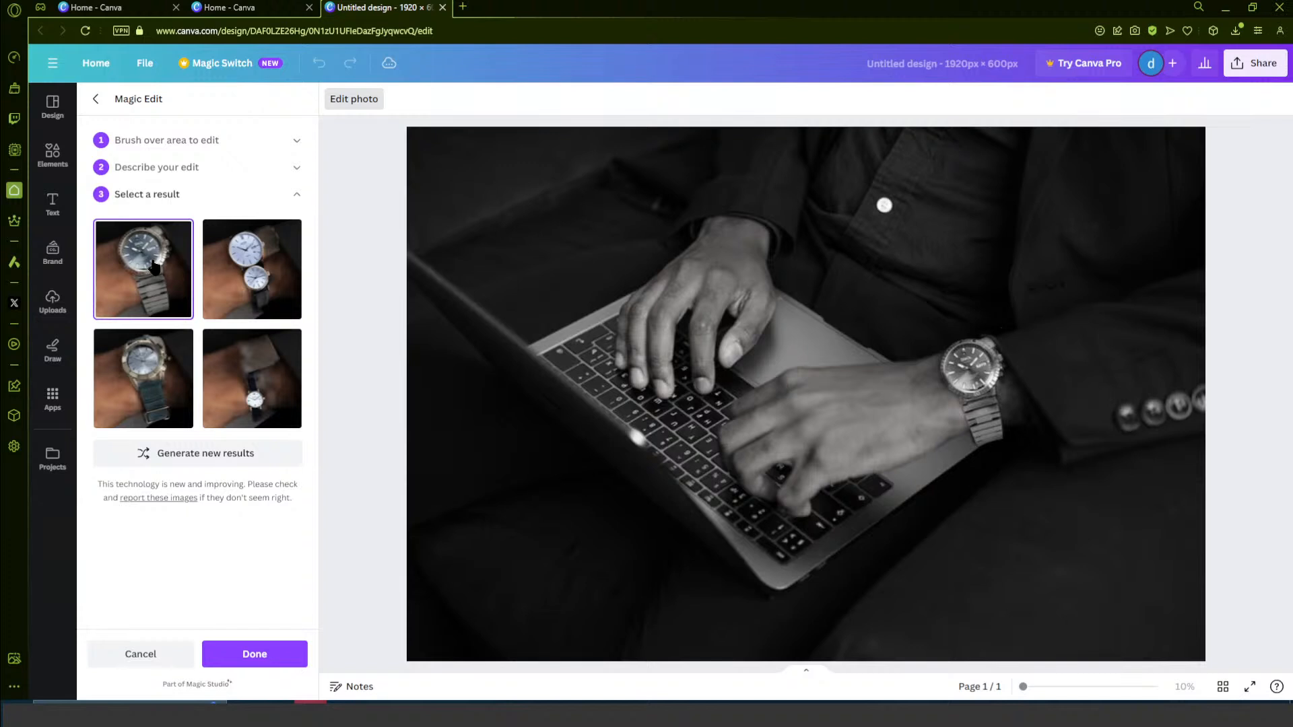
pyautogui.click(254, 653)
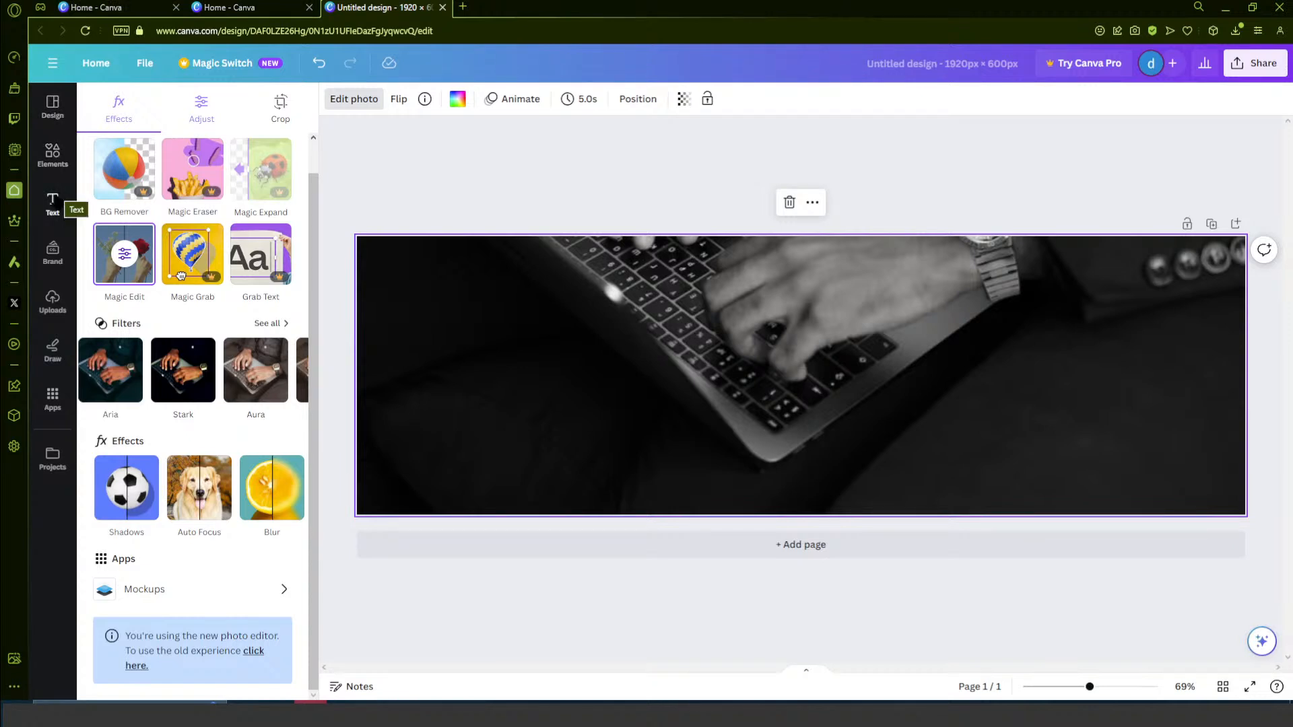
# - Upload the COMPUTER SOLUTIONS logo image and place it in the banner's lower-right corner
pyautogui.click(59, 315)
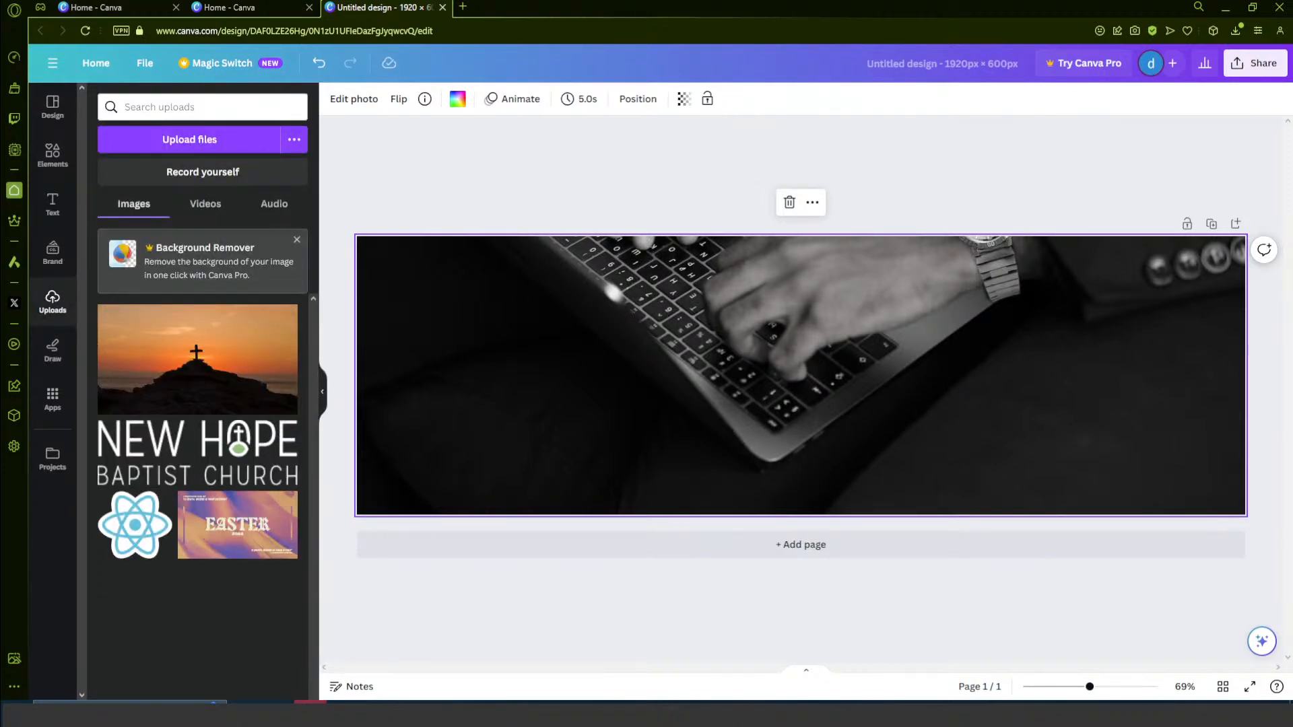
pyautogui.moveTo(189, 697); pyautogui.dragTo(181, 663)
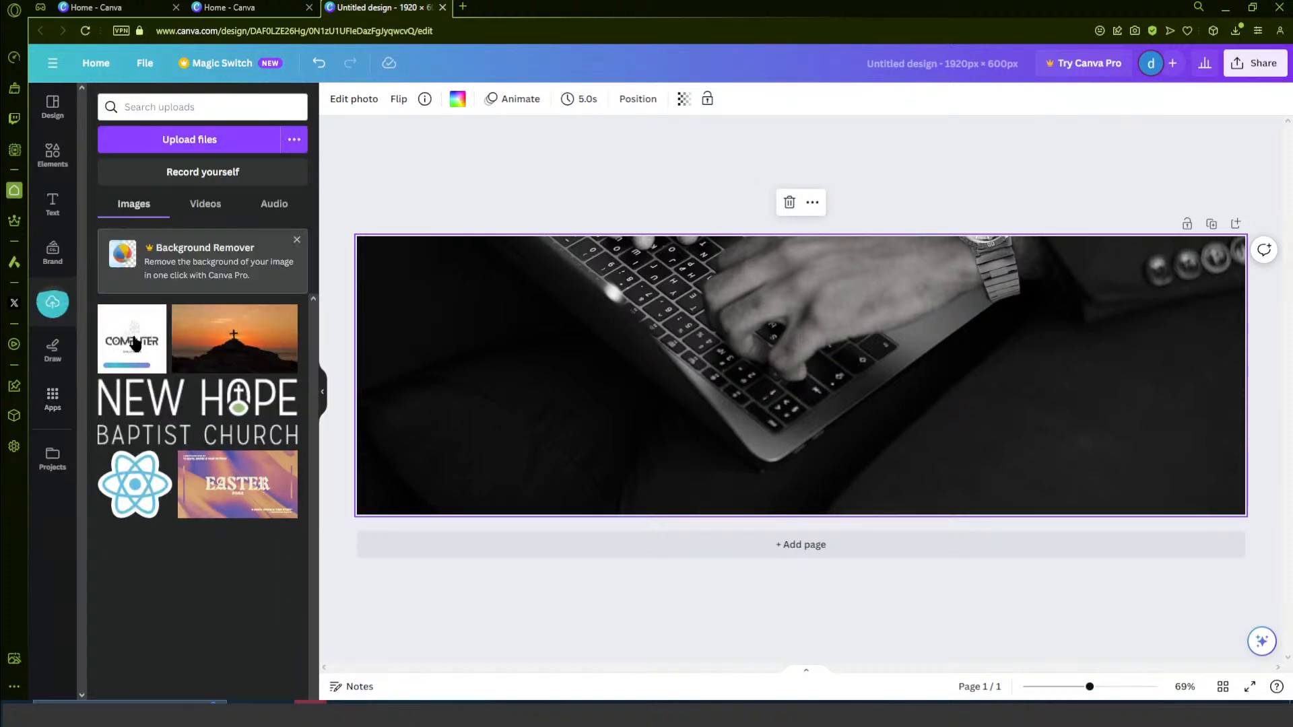
pyautogui.moveTo(135, 345); pyautogui.dragTo(1026, 373)
pyautogui.moveTo(1074, 425); pyautogui.dragTo(1169, 438)
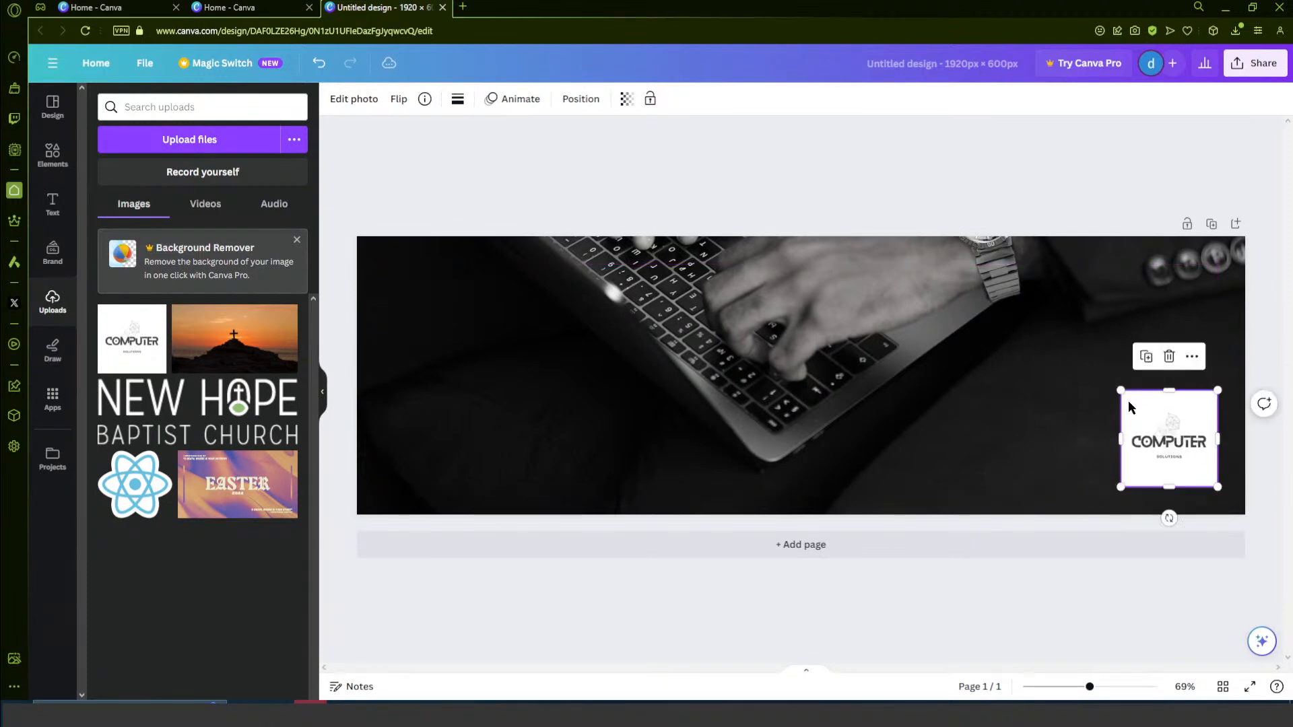
# - Enlarge the COMPUTER SOLUTIONS logo to about half the banner's height and move it to the banner's lower-left corner
pyautogui.moveTo(1120, 392); pyautogui.dragTo(1068, 337)
pyautogui.moveTo(1141, 412)
pyautogui.mouseDown()
pyautogui.moveTo(769, 369)
pyautogui.moveTo(1101, 377)
pyautogui.moveTo(1146, 410)
pyautogui.moveTo(1126, 398)
pyautogui.moveTo(1122, 408)
pyautogui.mouseUp()
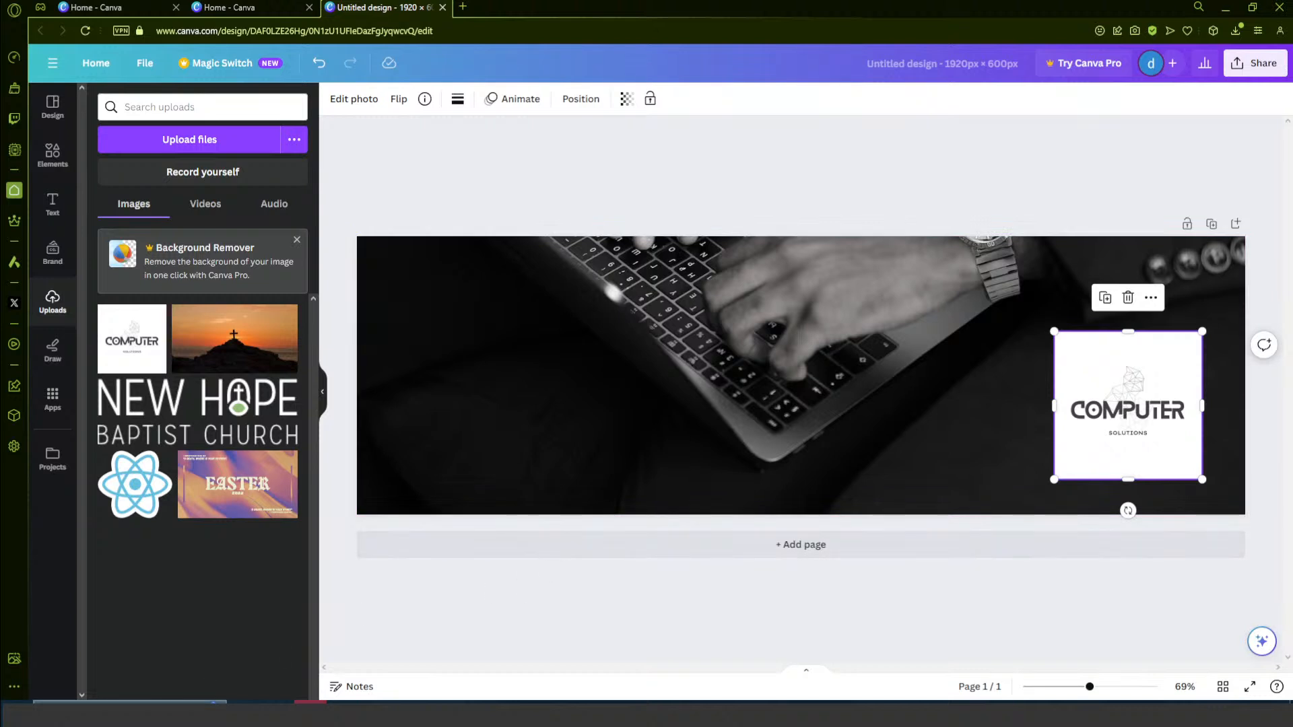
pyautogui.click(479, 644)
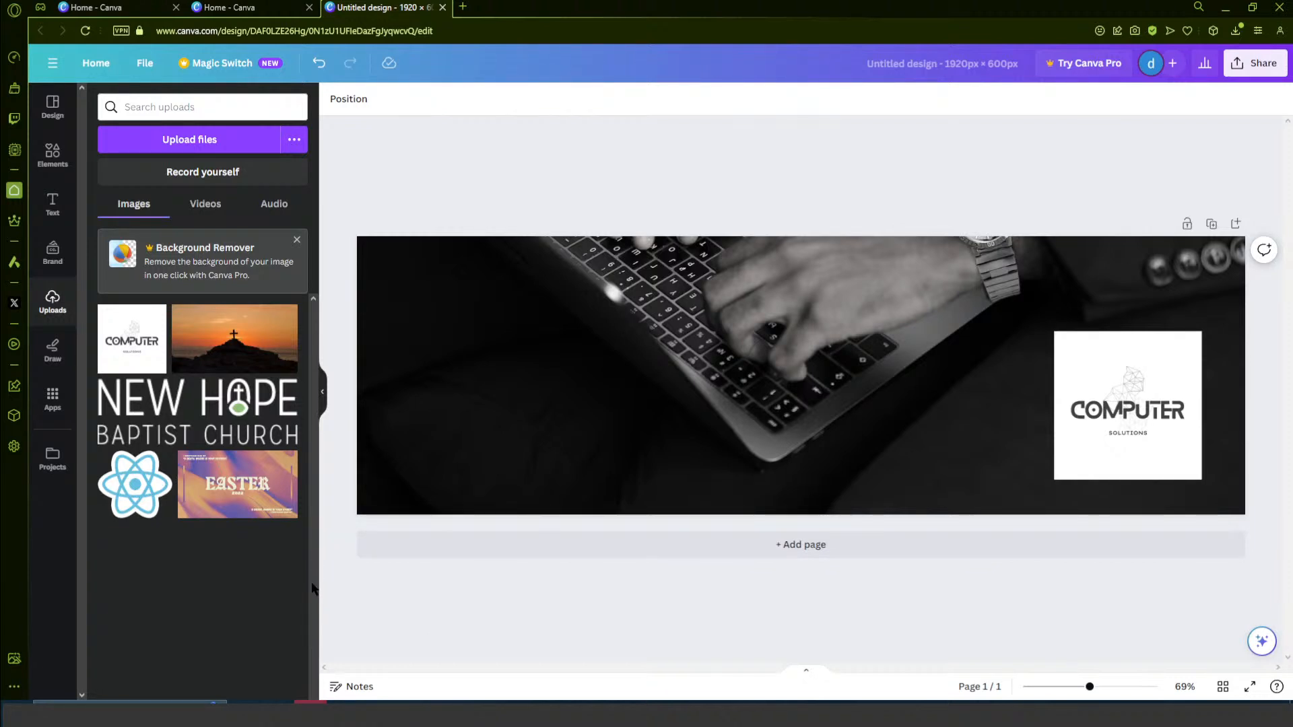
pyautogui.moveTo(1105, 429); pyautogui.dragTo(436, 445)
pyautogui.click(632, 633)
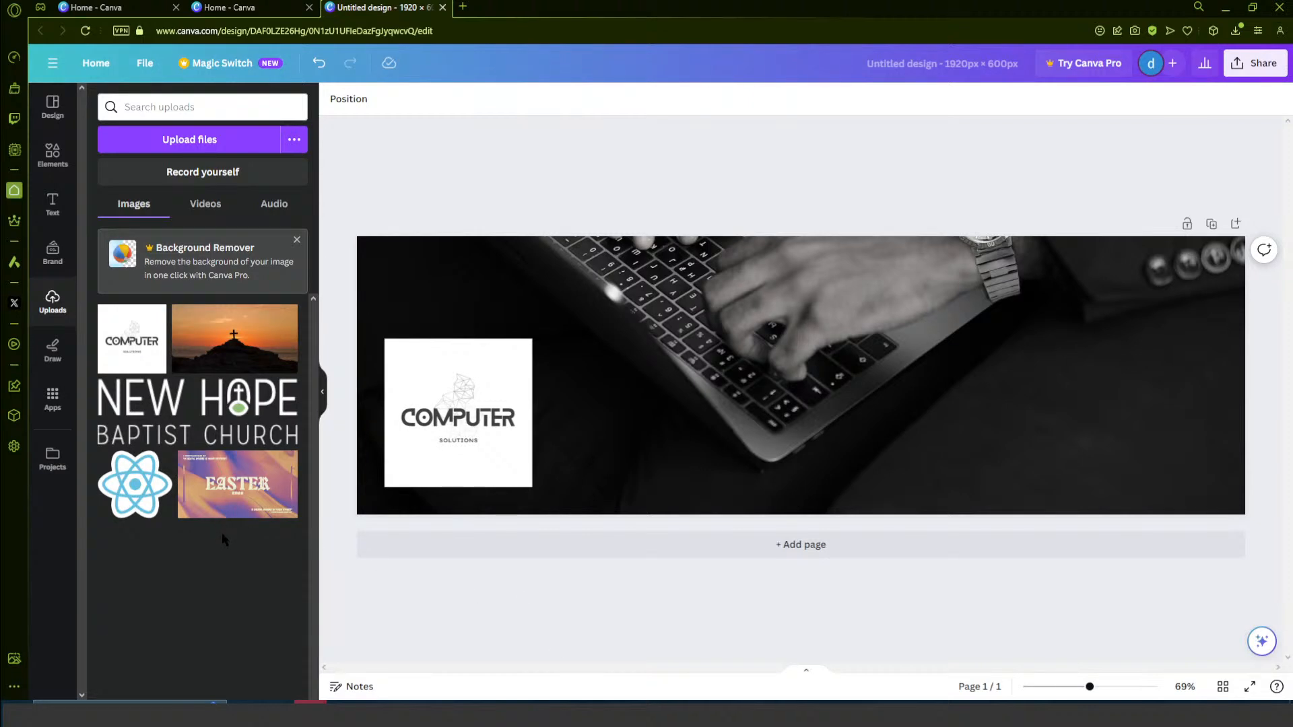
# - Download the finished banner as a PNG at 1,920 × 600 px, view the exported image and close the viewer
pyautogui.click(1261, 64)
pyautogui.click(1120, 405)
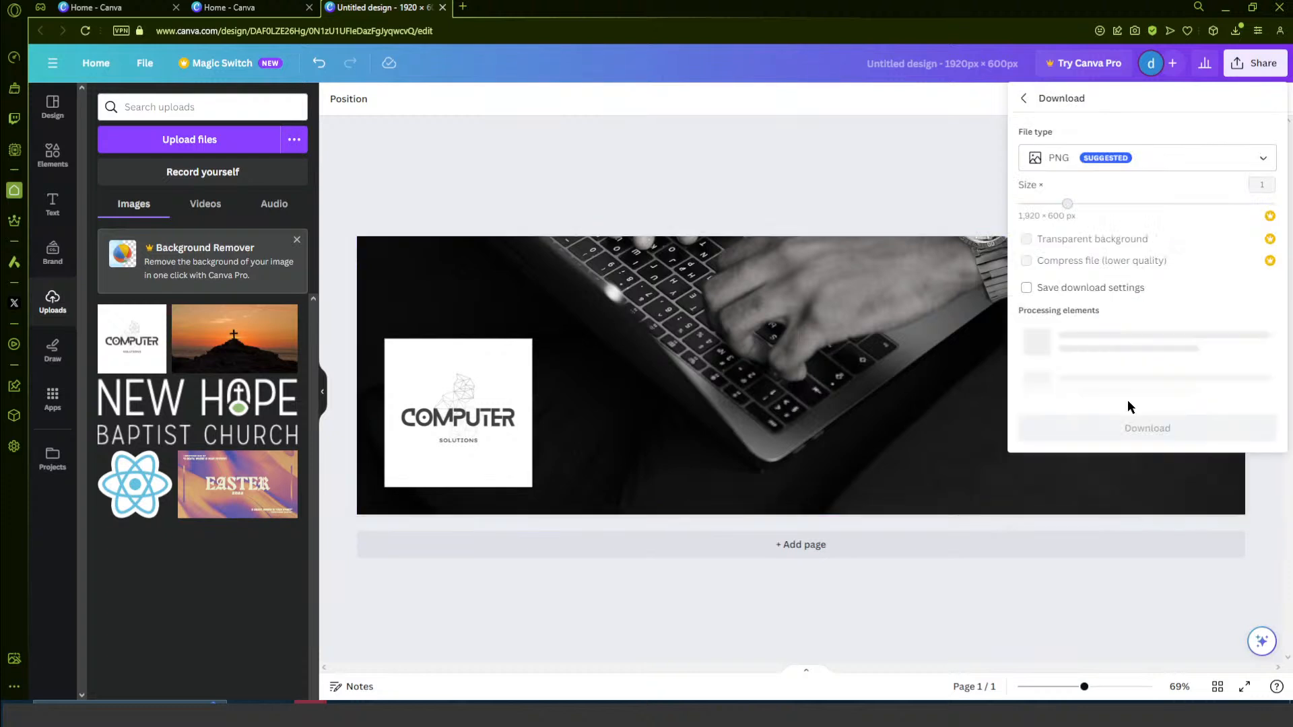
pyautogui.click(1143, 318)
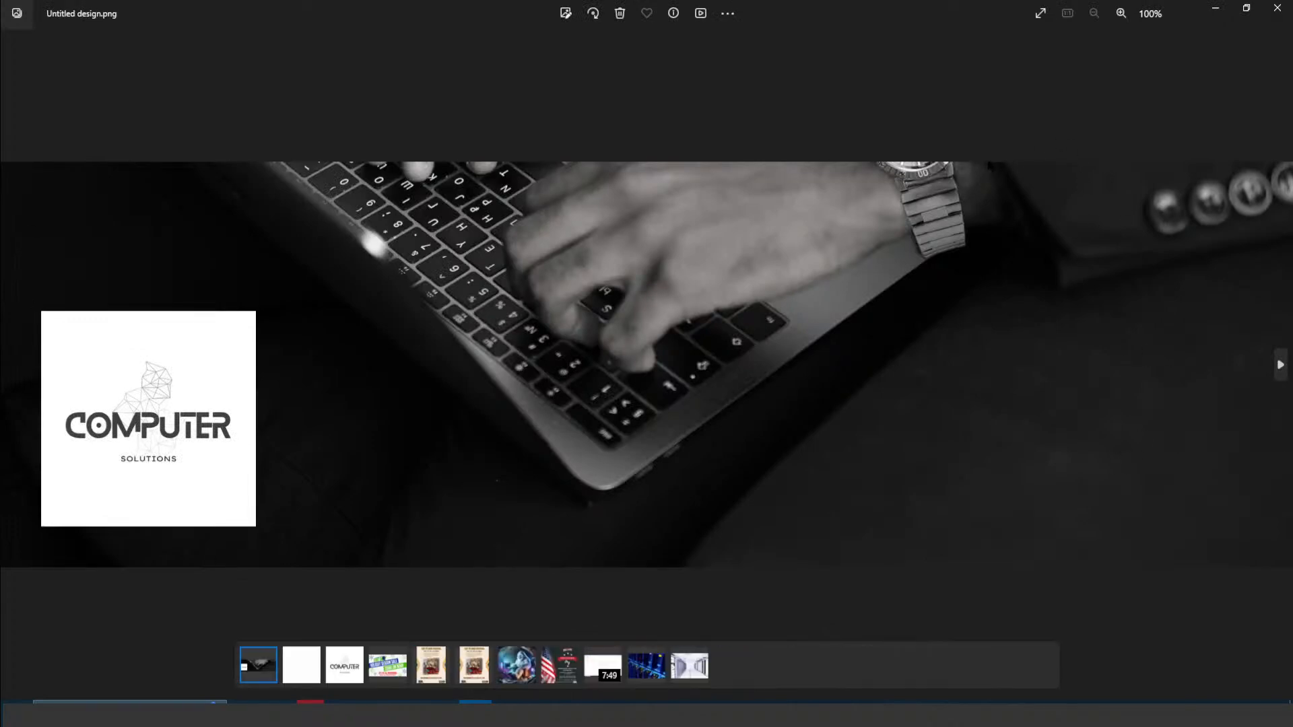
pyautogui.click(1277, 8)
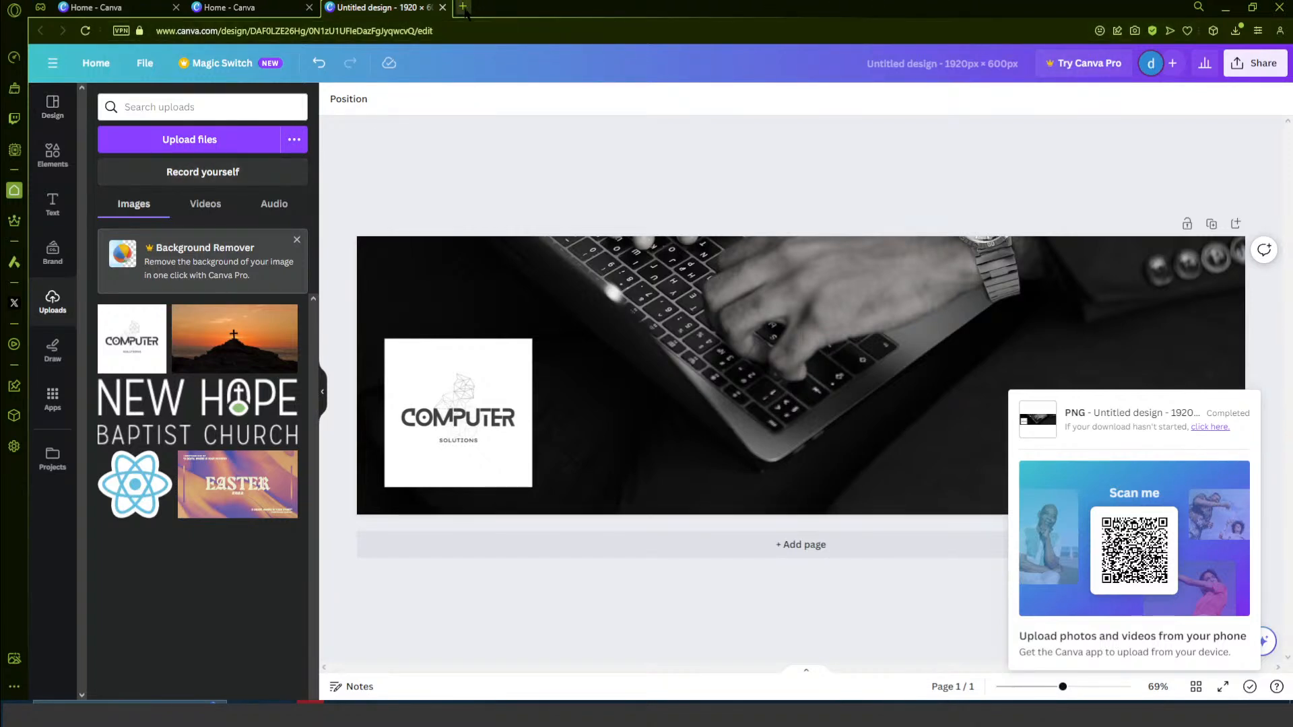
# - Create a new blank Video design from the home page, dismiss the page timing tip and look through the video templates
pyautogui.click(96, 62)
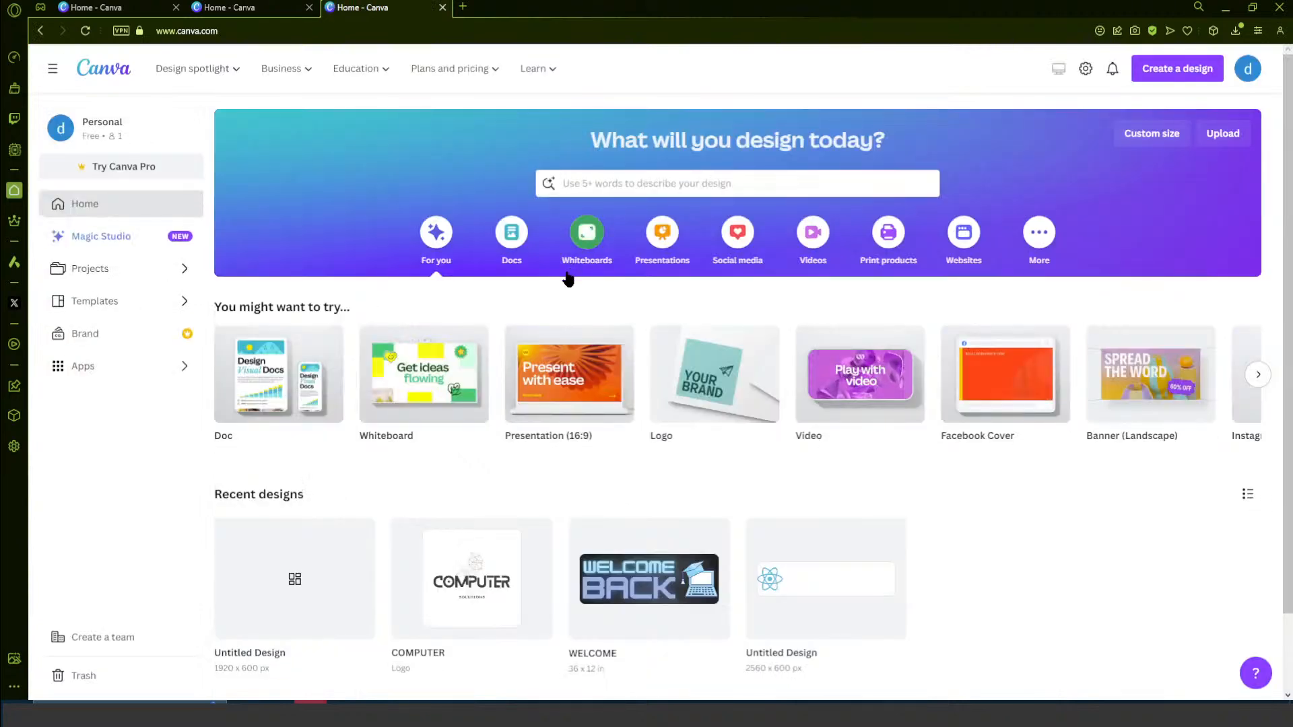
pyautogui.click(864, 411)
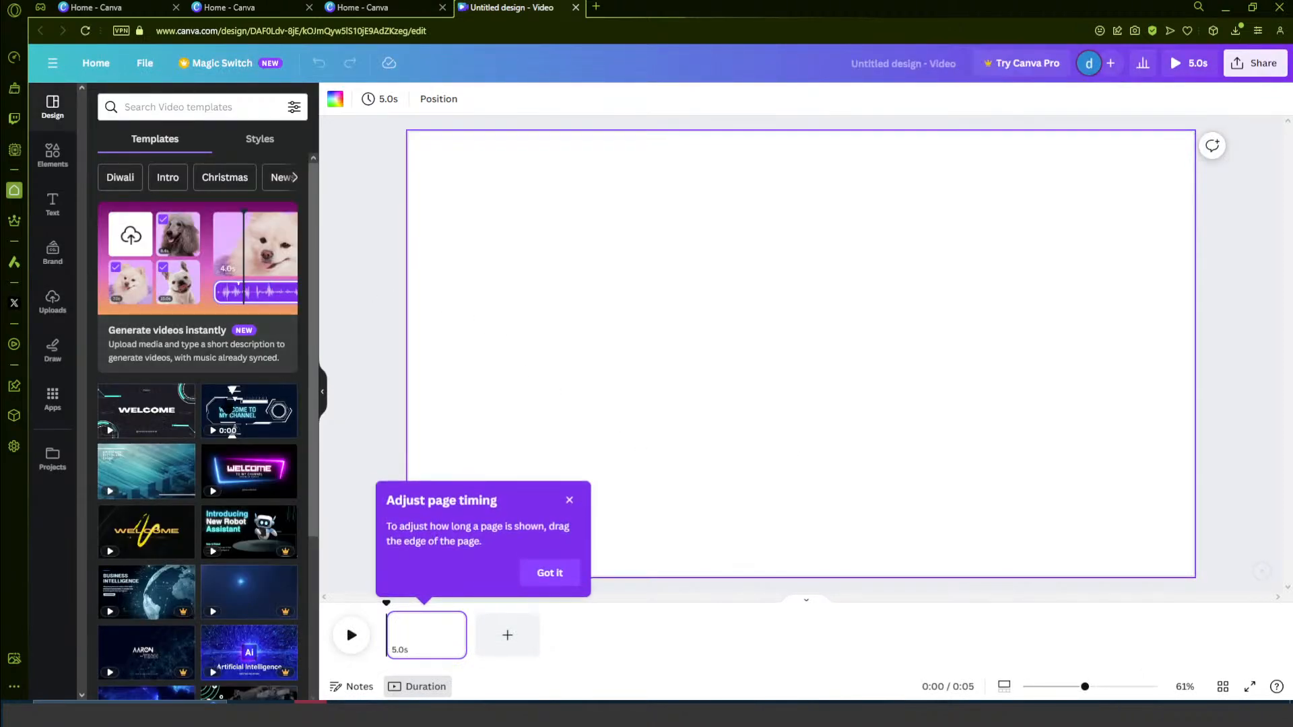
pyautogui.scroll(-2, 242, 472)
pyautogui.scroll(-2, 241, 511)
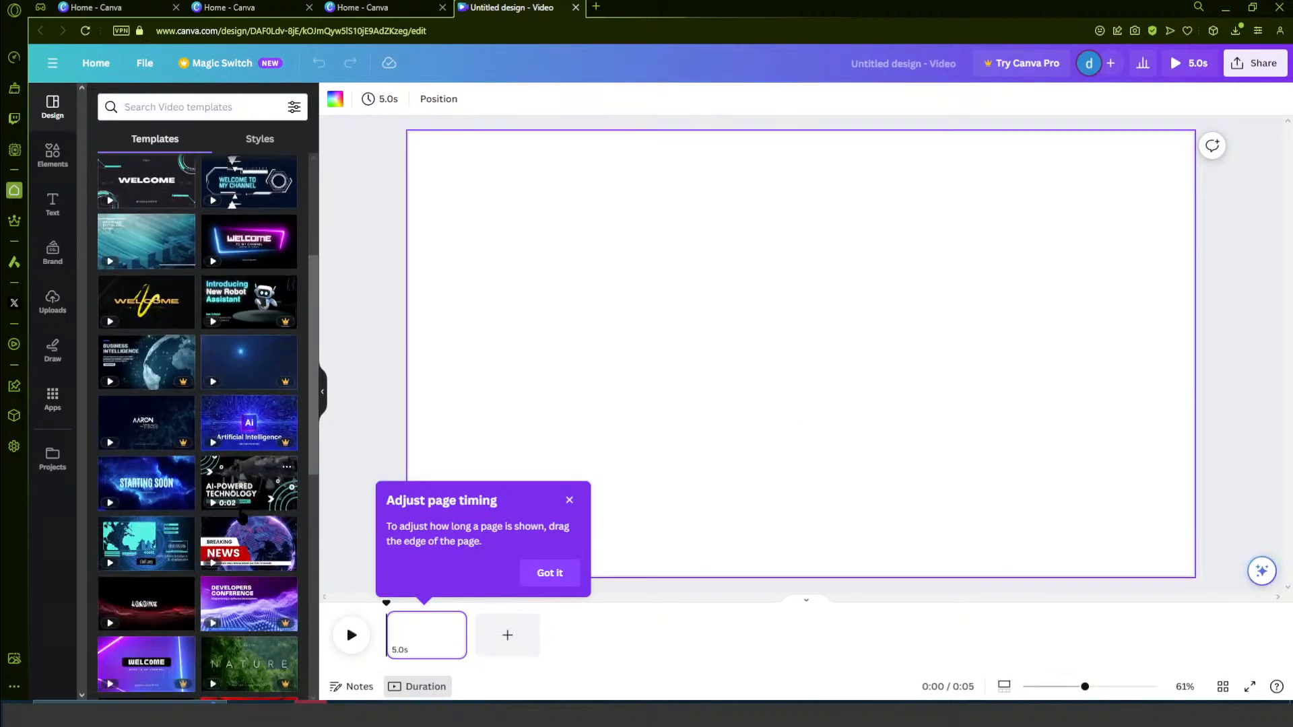
pyautogui.scroll(4, 241, 512)
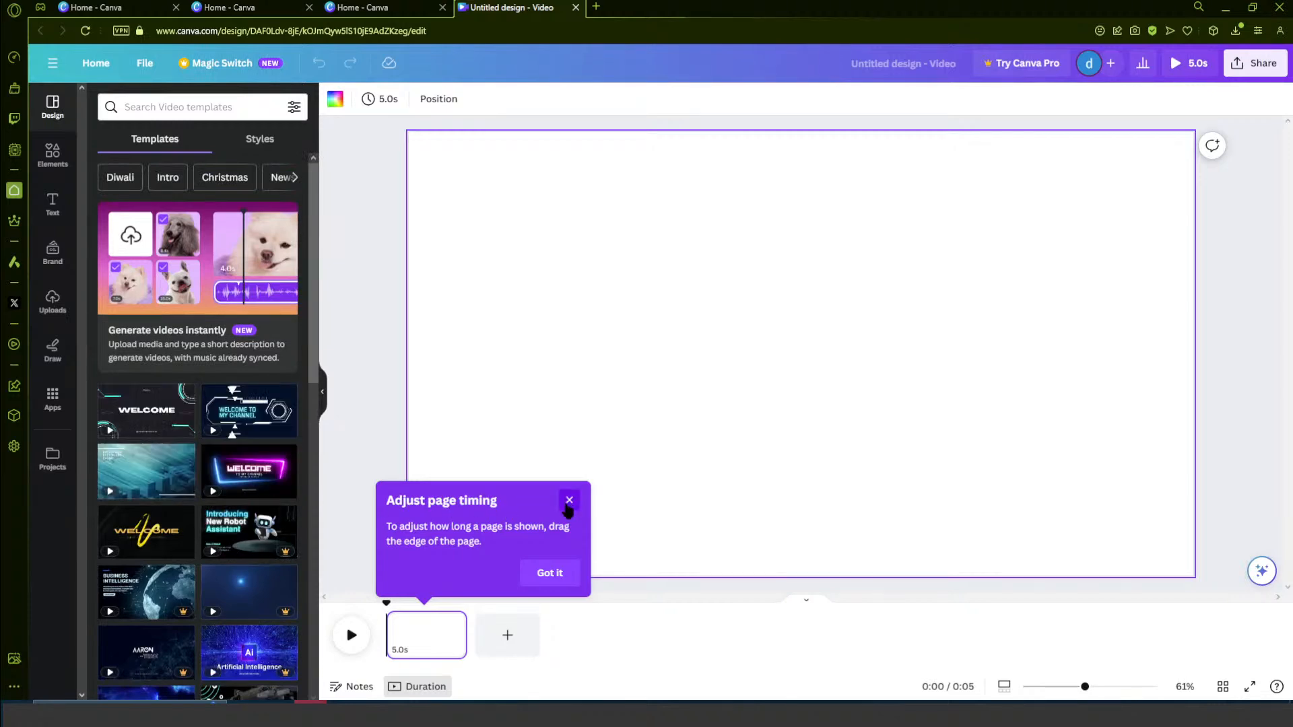
pyautogui.click(569, 500)
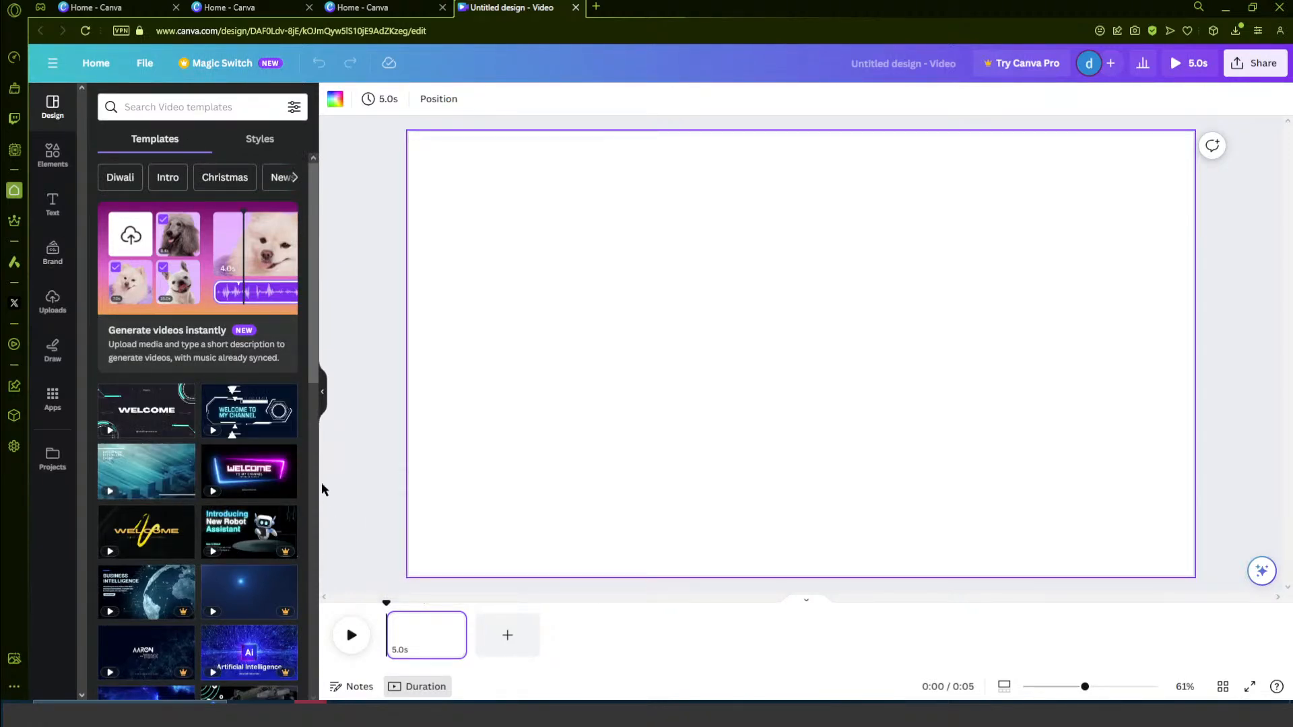
pyautogui.click(54, 302)
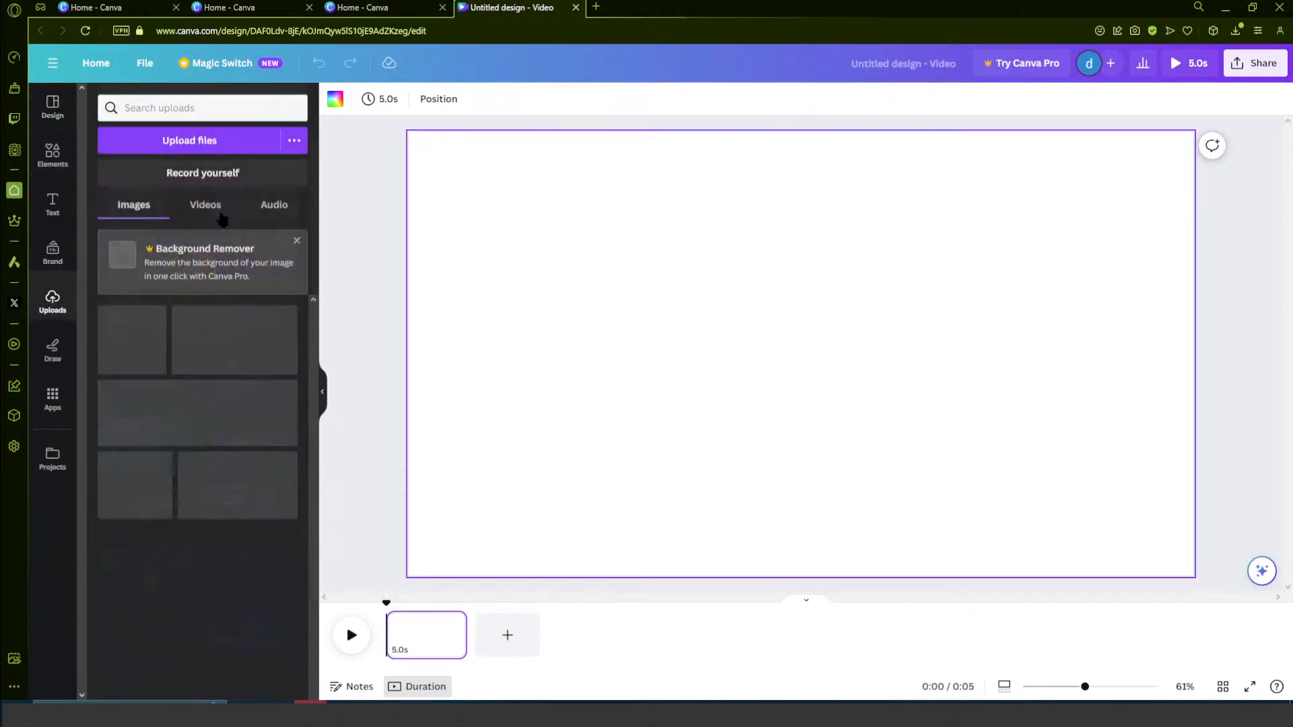
pyautogui.click(51, 111)
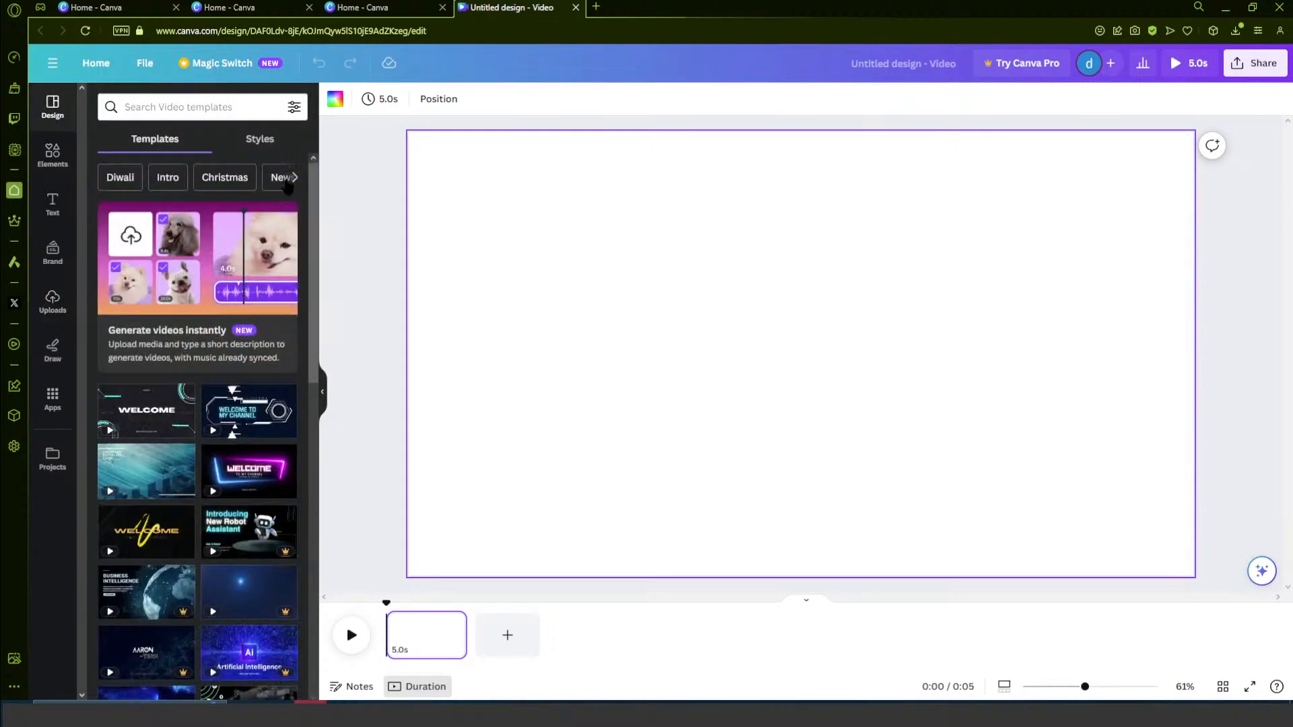
# - Open the Pexels stock media website in a new browser tab
pyautogui.click(593, 9)
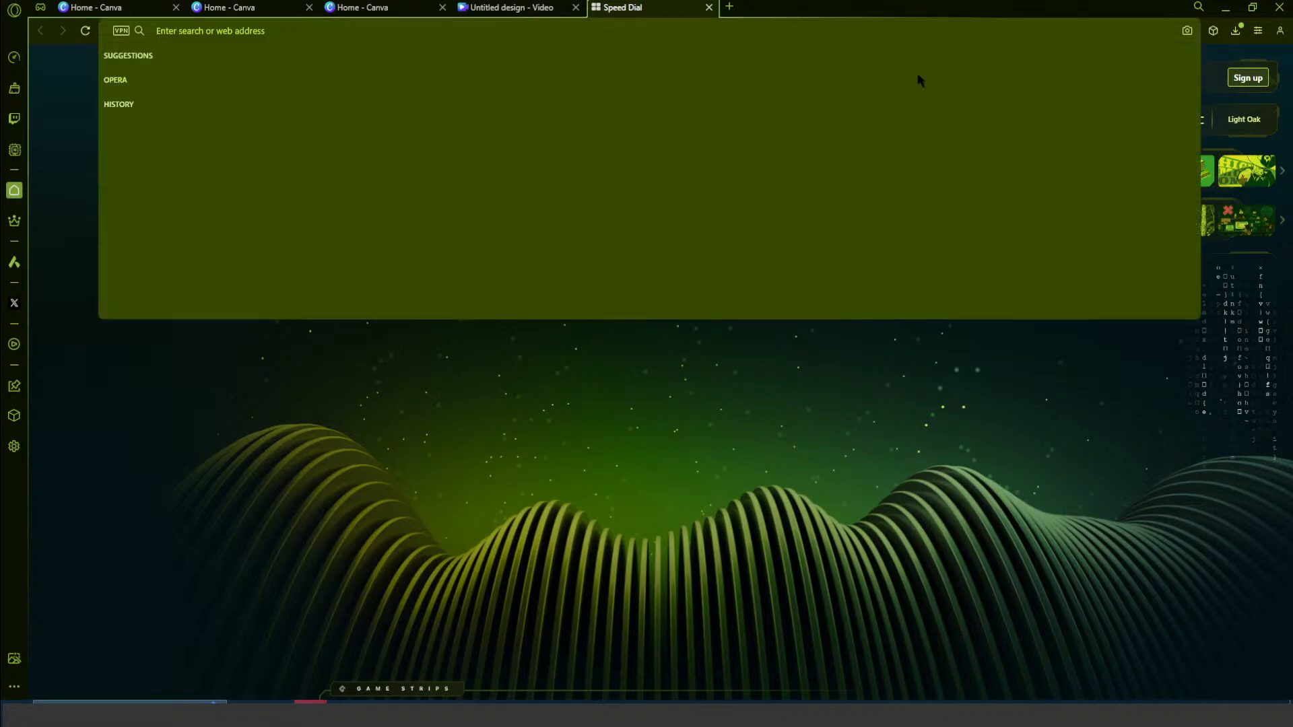
pyautogui.write('pexels')
pyautogui.press('Return')
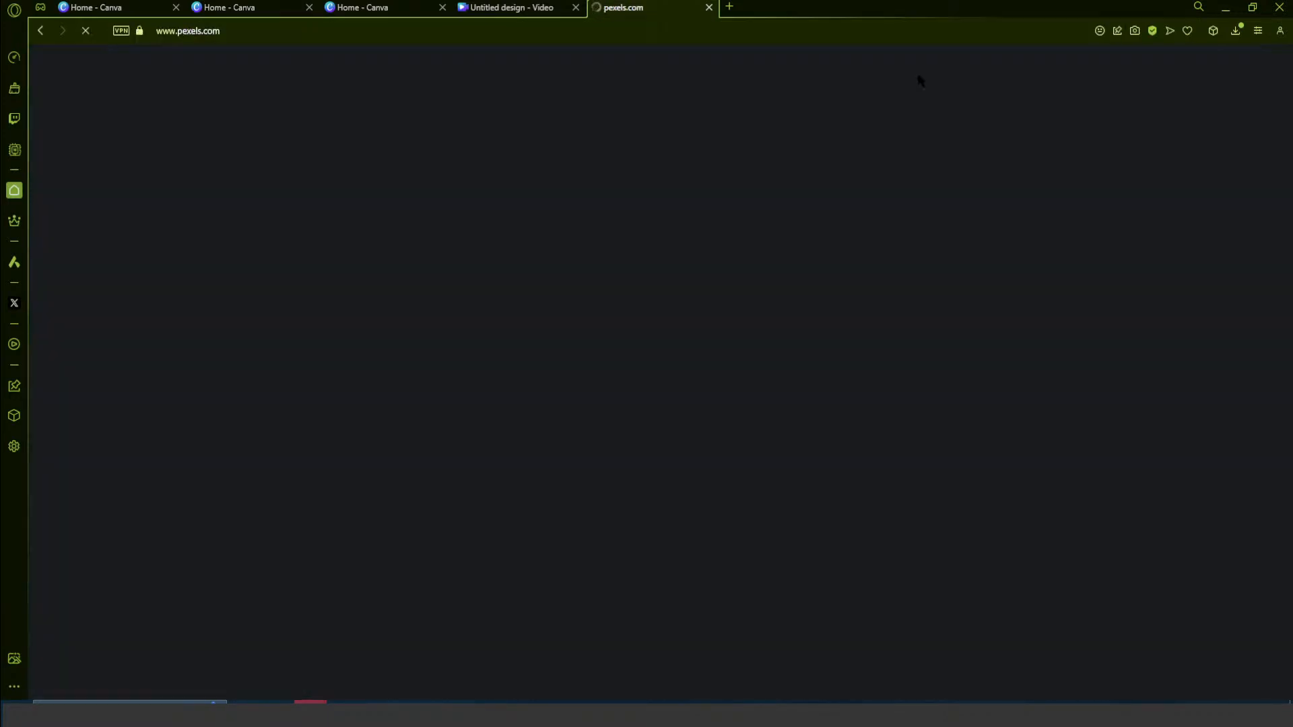
pyautogui.scroll(-3, 478, 283)
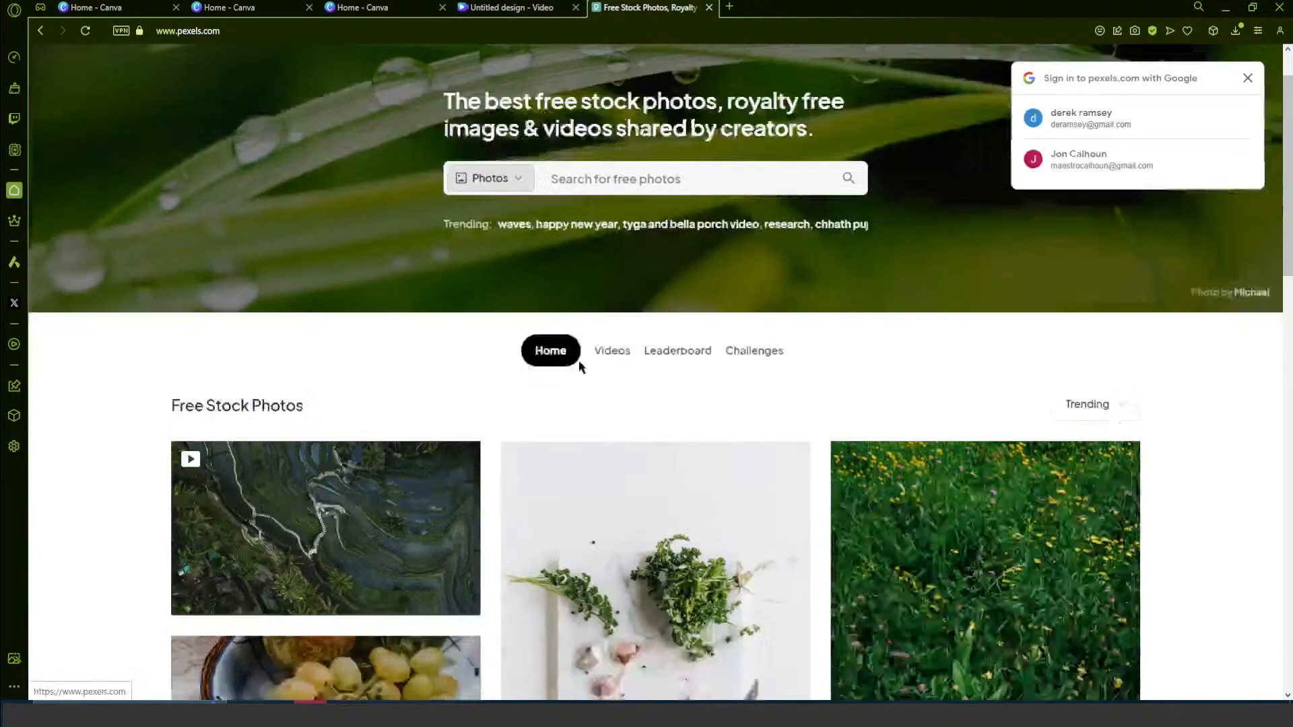
# - Switch Pexels to its stock videos and search them for "computer"
pyautogui.click(609, 288)
pyautogui.scroll(-3, 470, 343)
pyautogui.scroll(3, 516, 337)
pyautogui.click(625, 248)
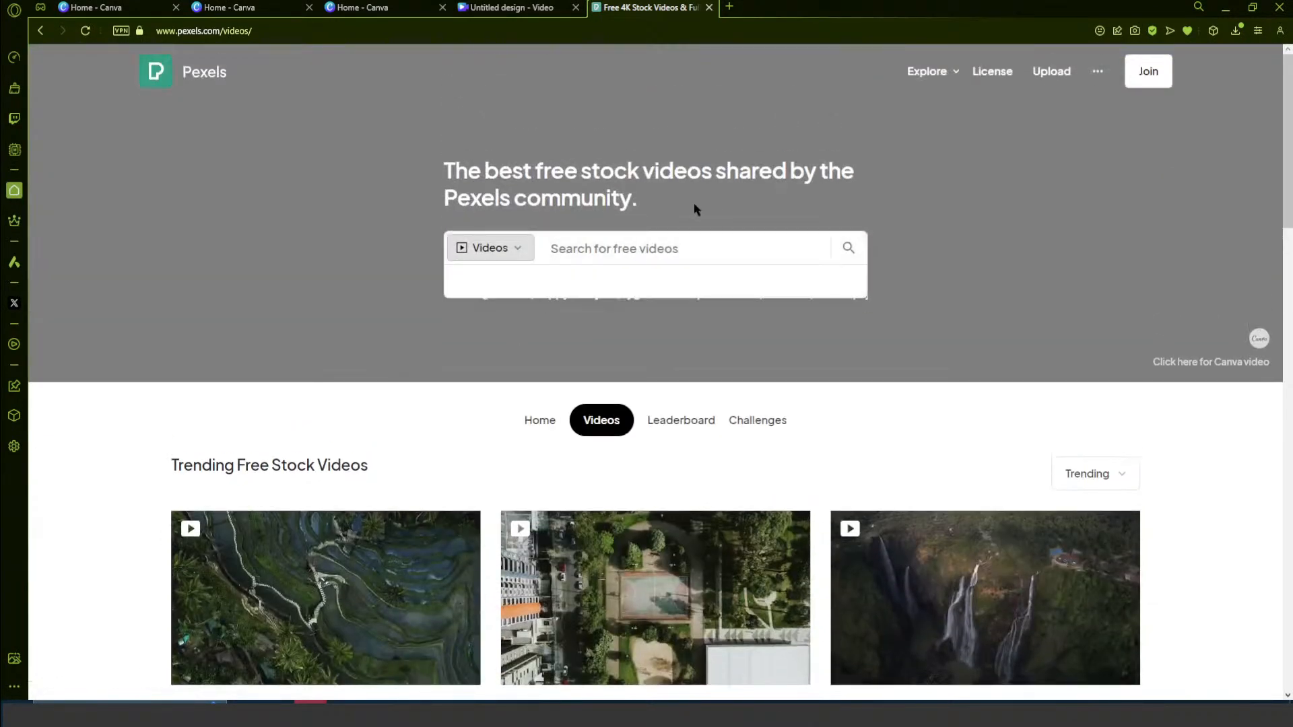
pyautogui.write('computer')
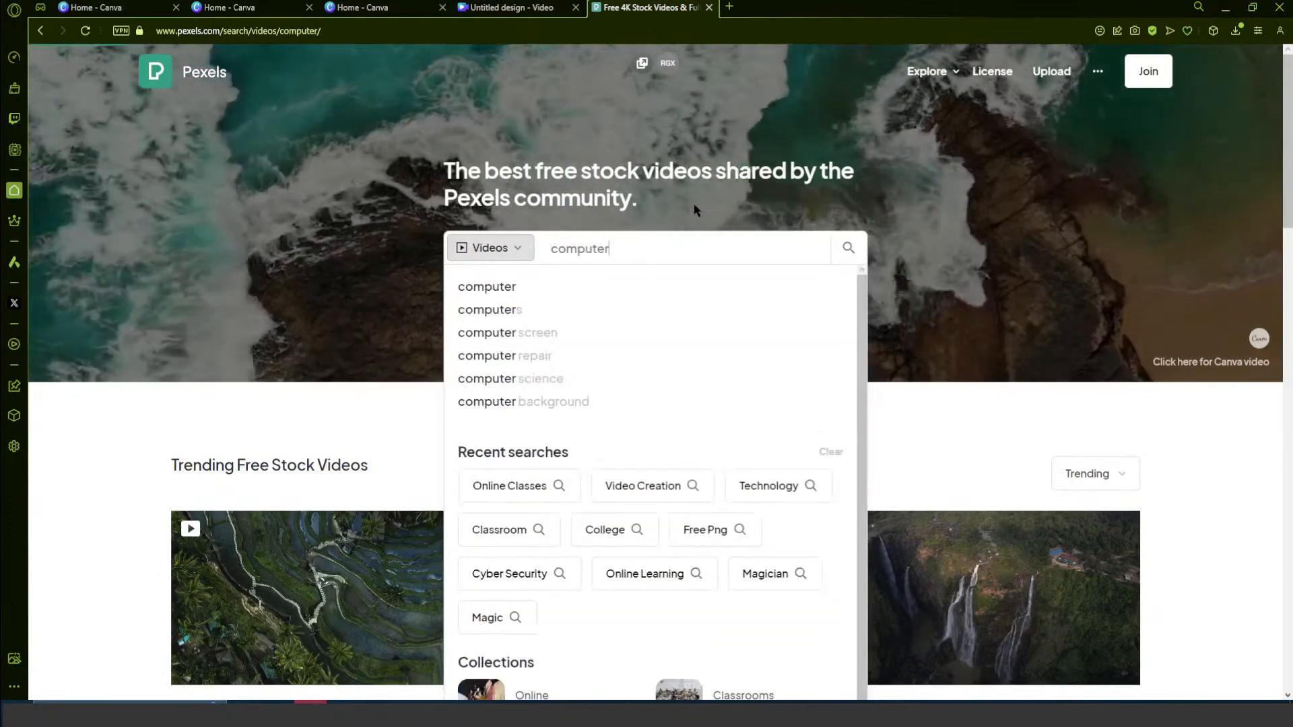
pyautogui.press('Return')
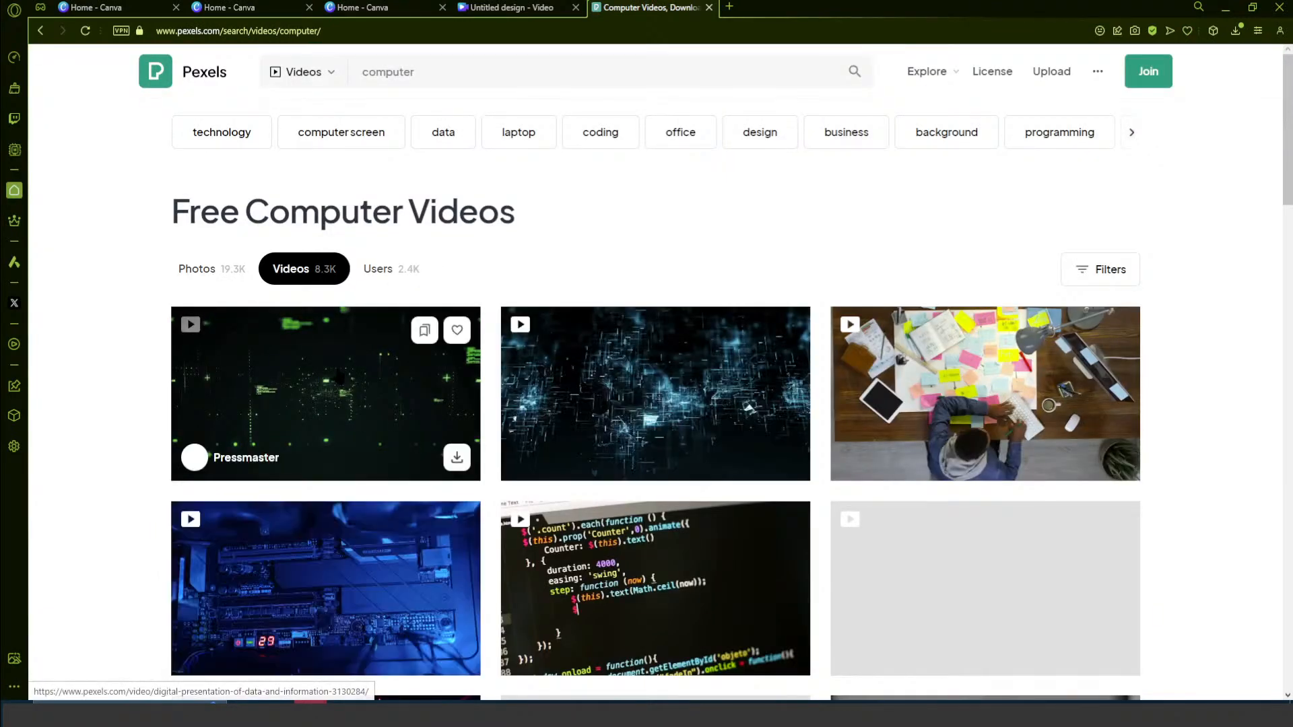
# - Browse the computer video results for clips that suit a computer business video
pyautogui.scroll(-3, 673, 390)
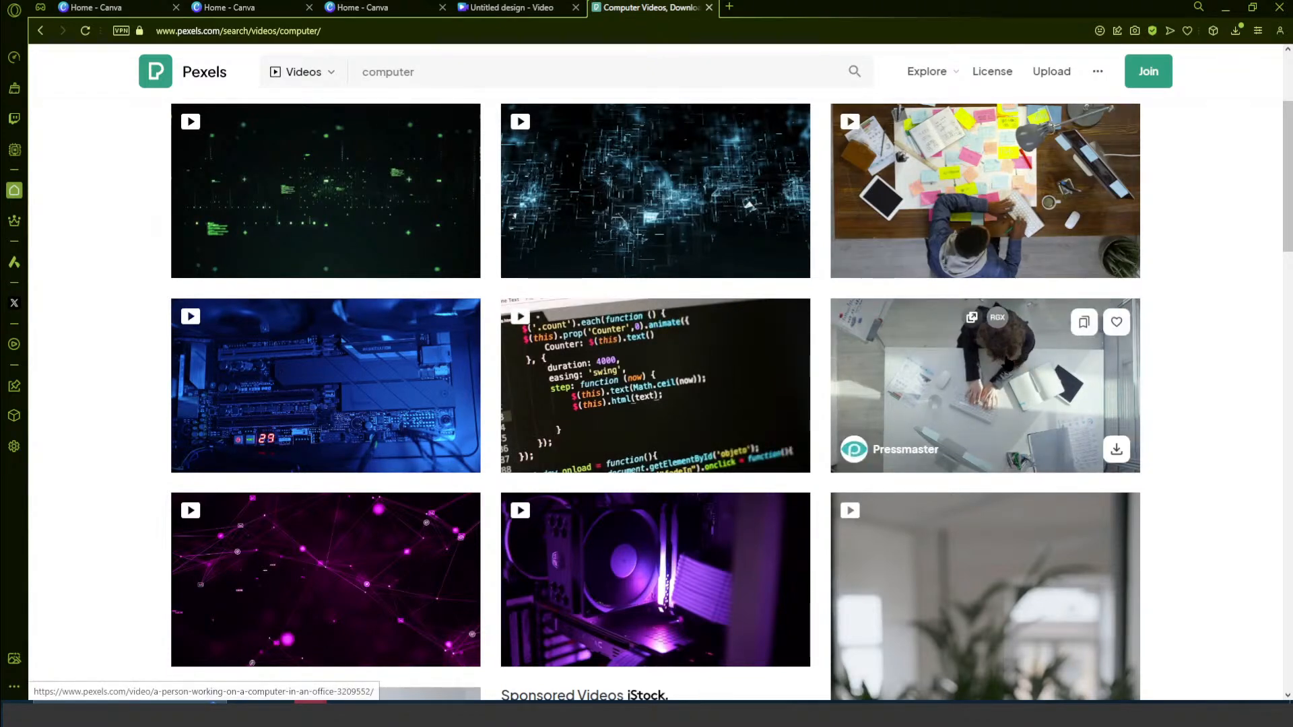
pyautogui.scroll(-3, 991, 377)
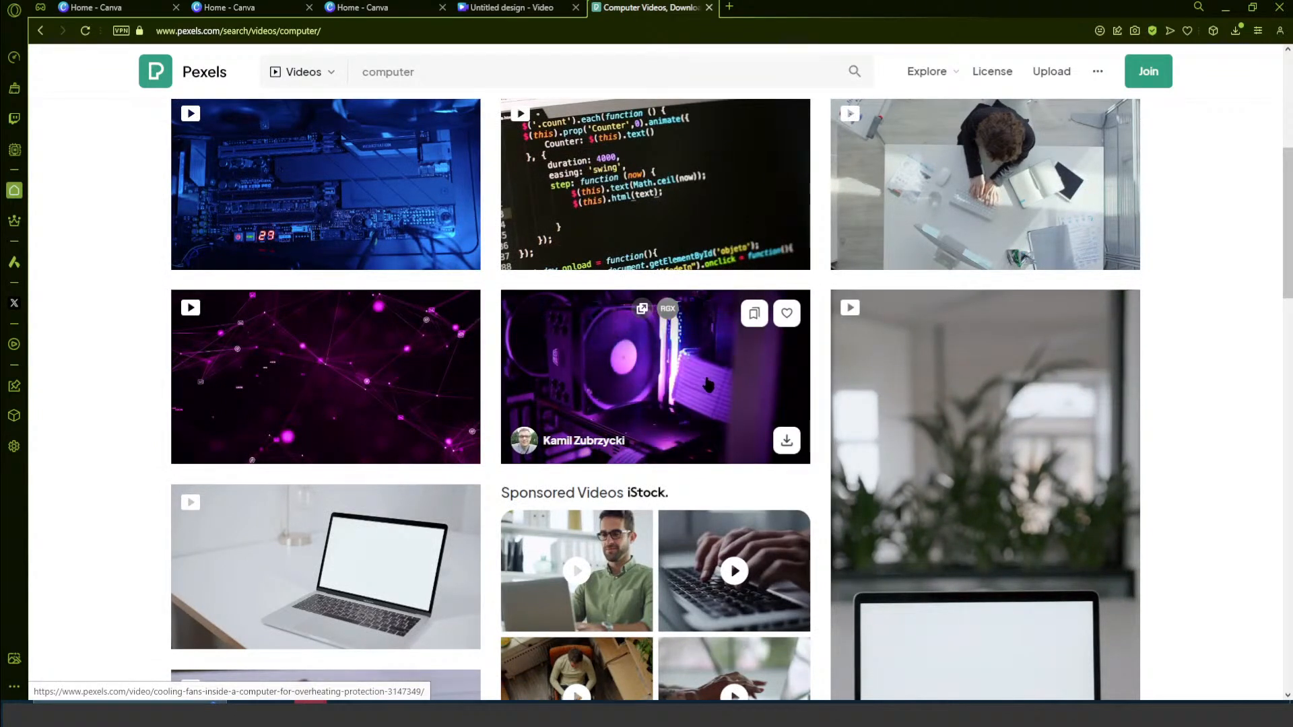
pyautogui.scroll(-4, 675, 381)
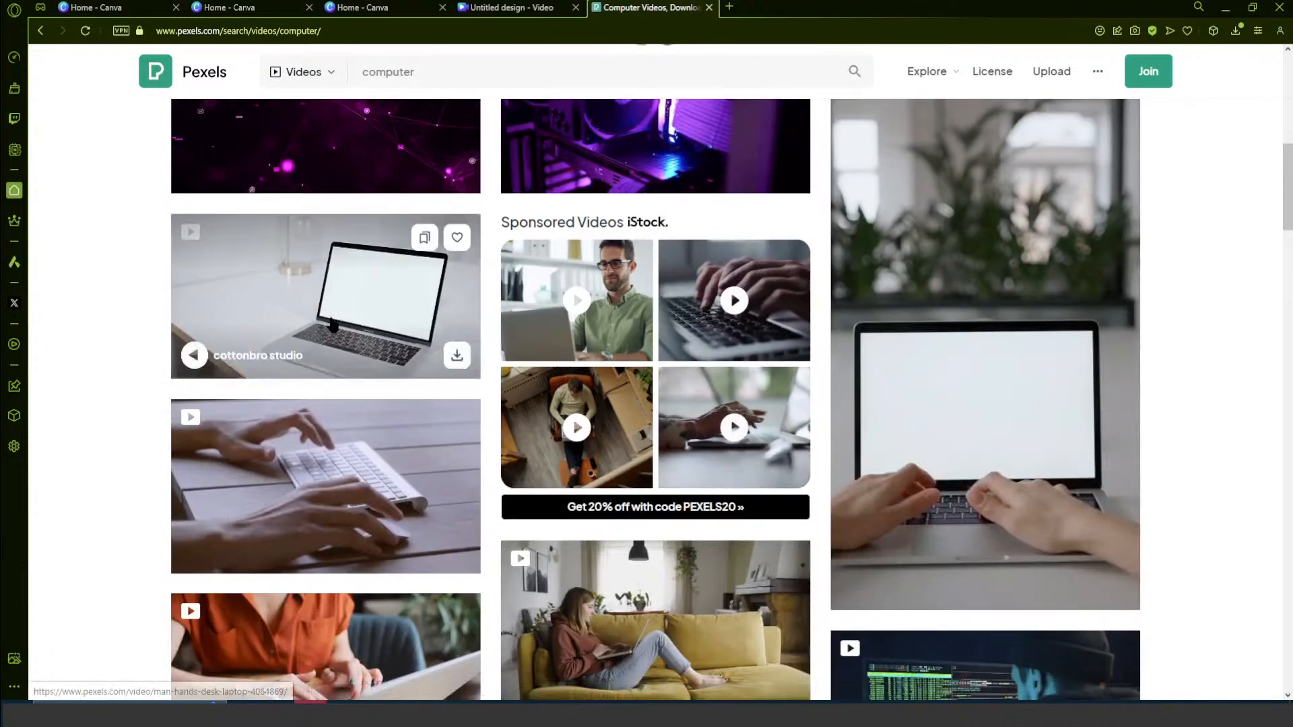
pyautogui.scroll(-3, 381, 332)
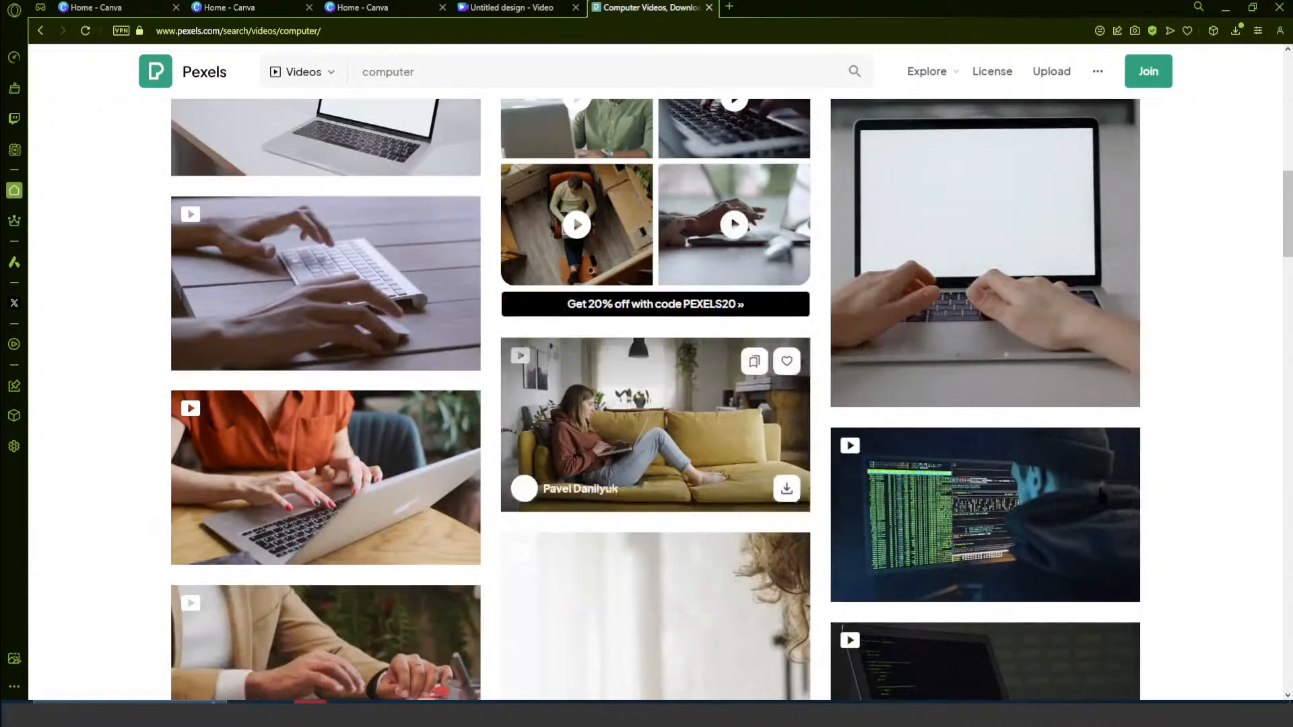
pyautogui.scroll(-2, 1075, 474)
pyautogui.scroll(-3, 431, 558)
pyautogui.scroll(8, 424, 550)
# - Switch back to the Canva video design and add the right-slanted parallelogram from the basic shapes to the page
pyautogui.click(471, 14)
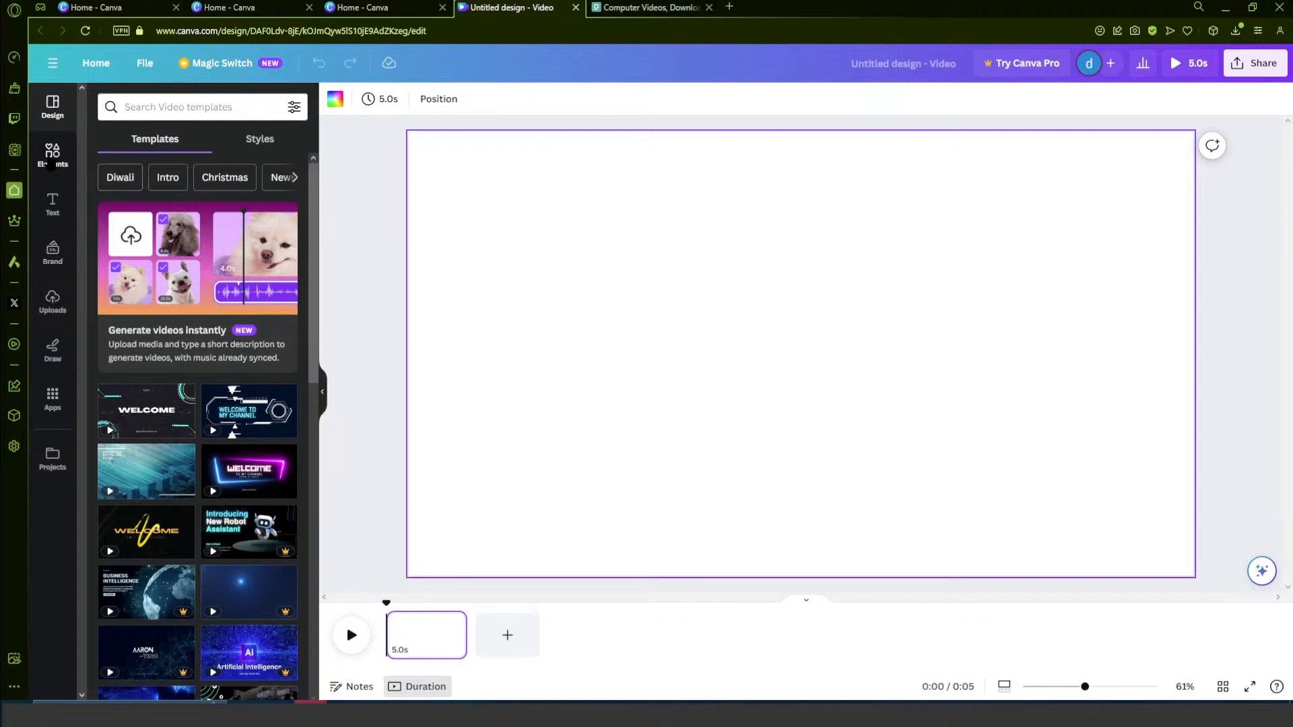
pyautogui.click(72, 159)
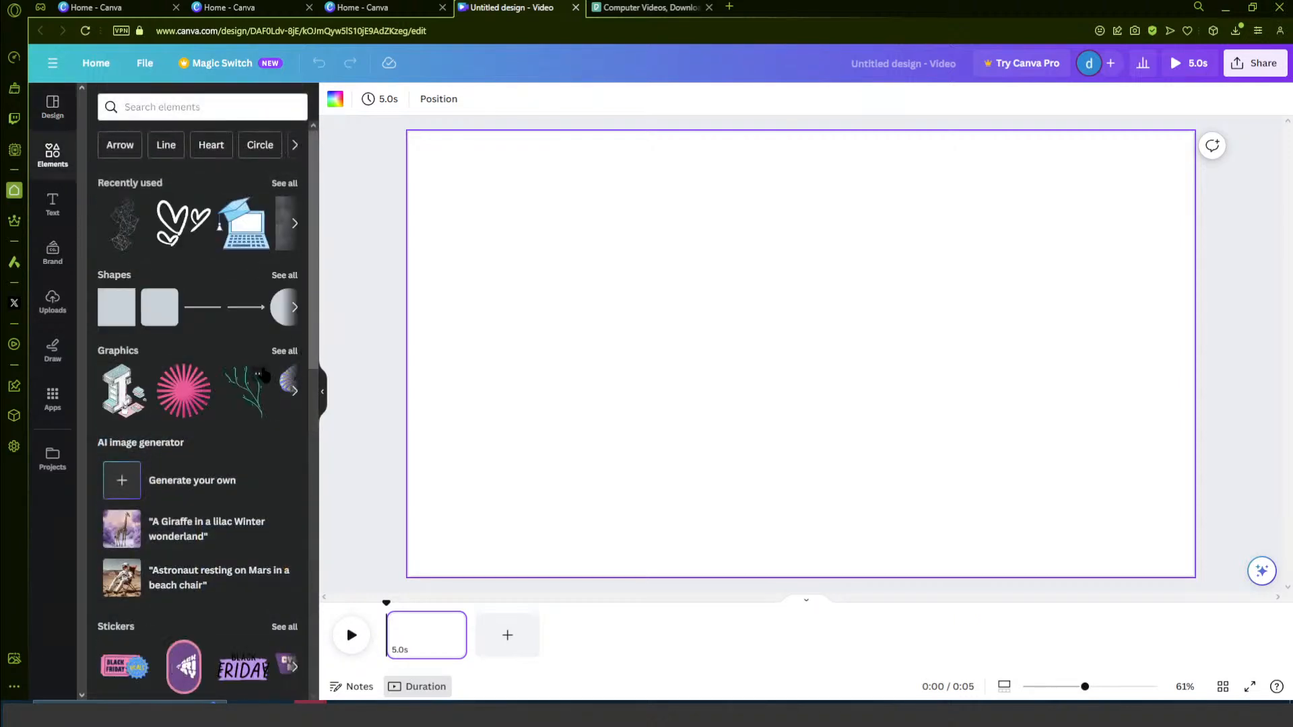
pyautogui.scroll(-2, 169, 184)
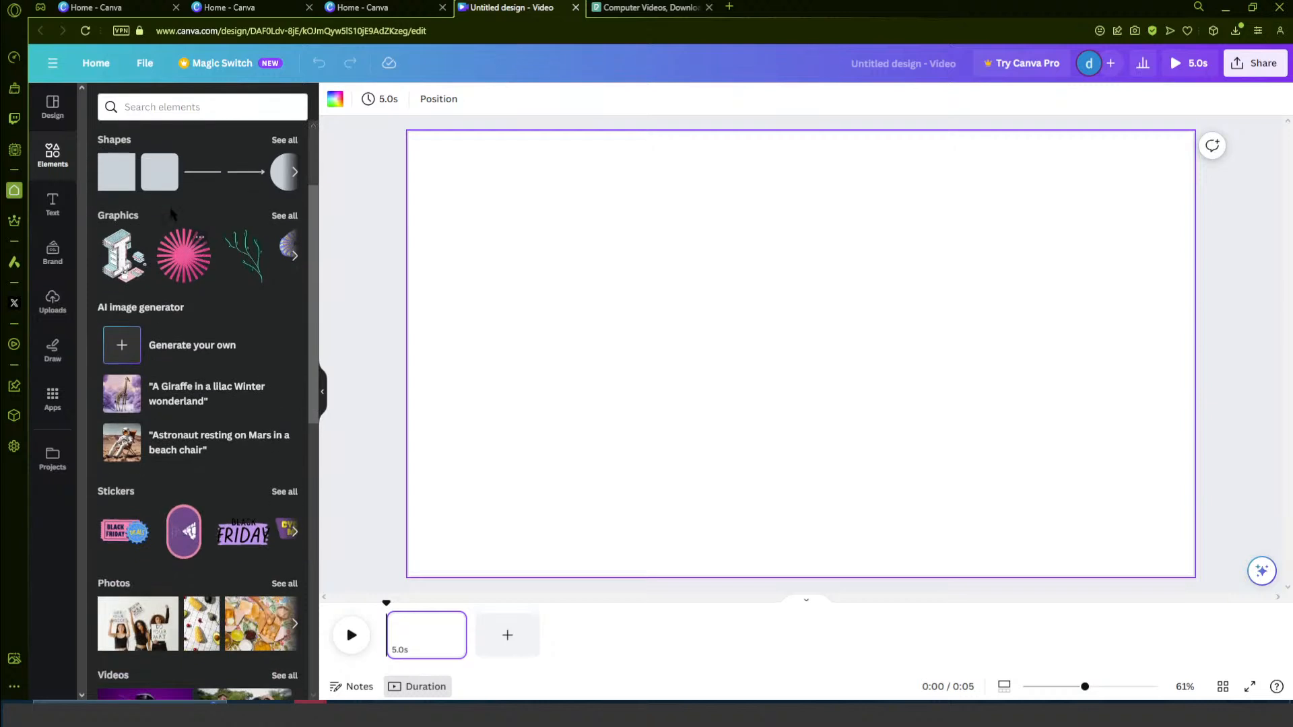
pyautogui.click(284, 140)
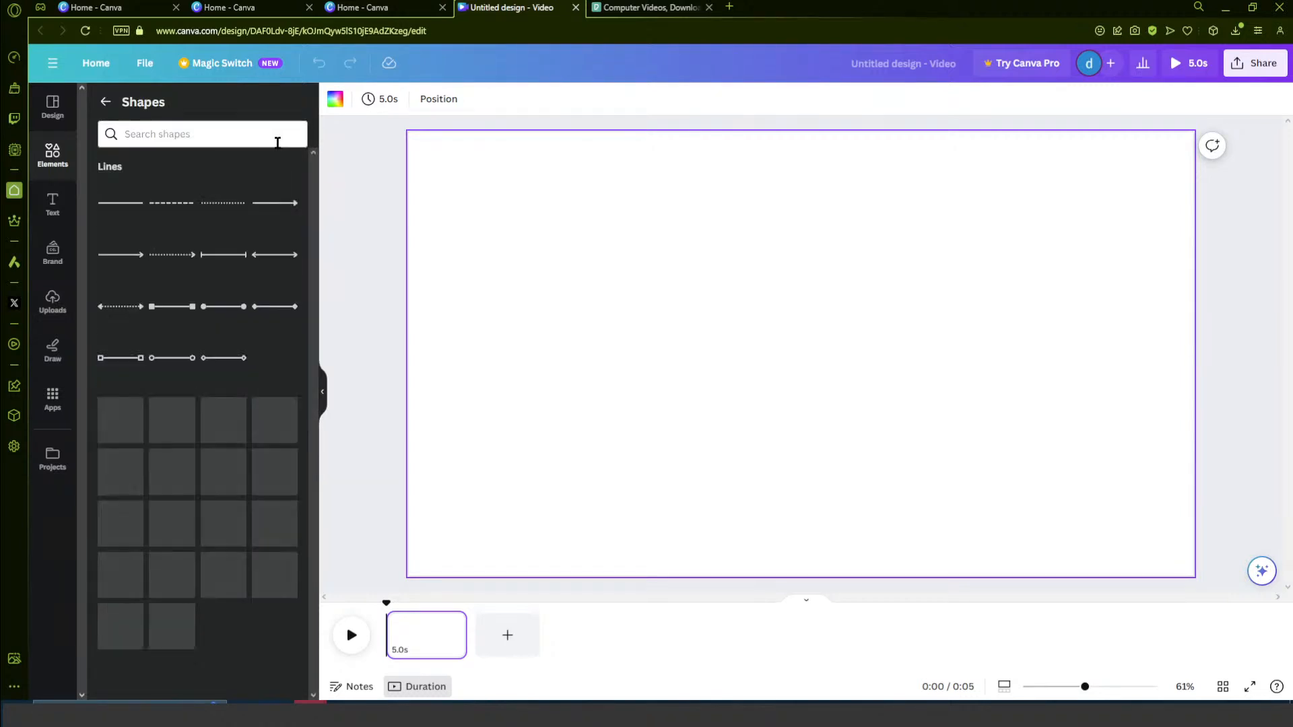
pyautogui.scroll(-3, 211, 424)
pyautogui.scroll(-2, 211, 444)
pyautogui.scroll(2, 214, 472)
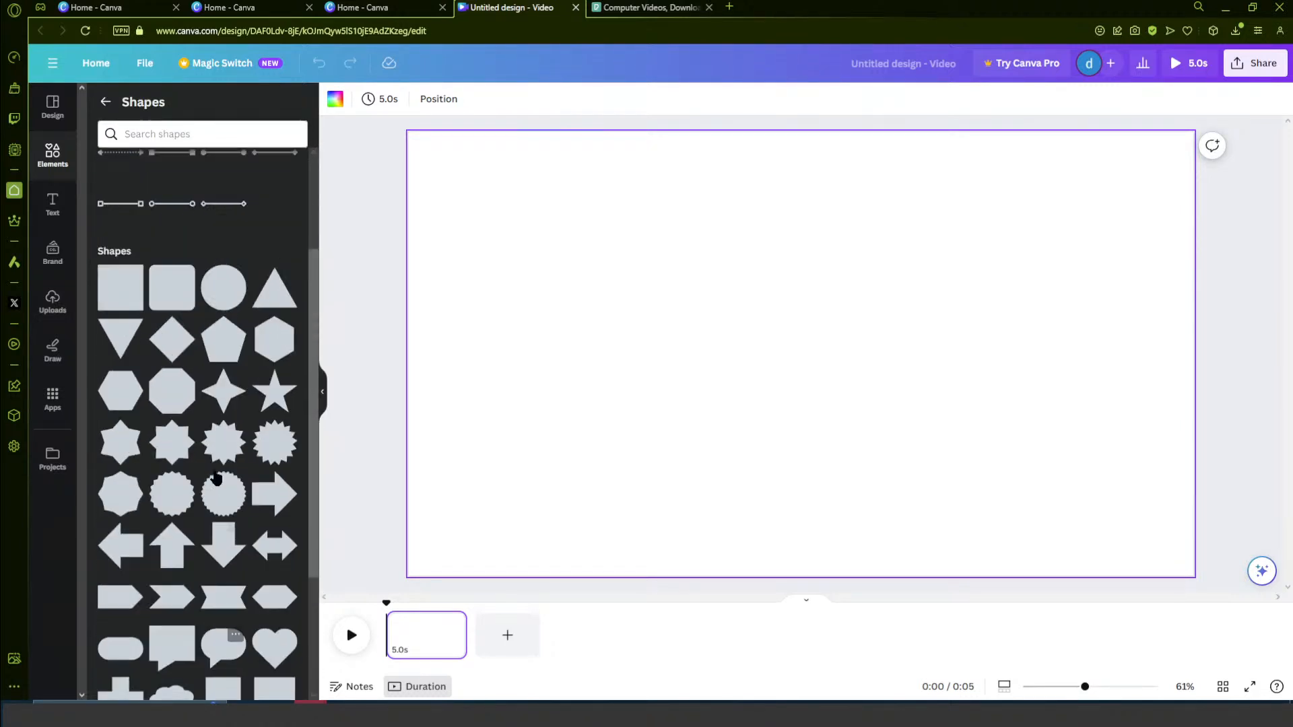
pyautogui.scroll(-2, 219, 492)
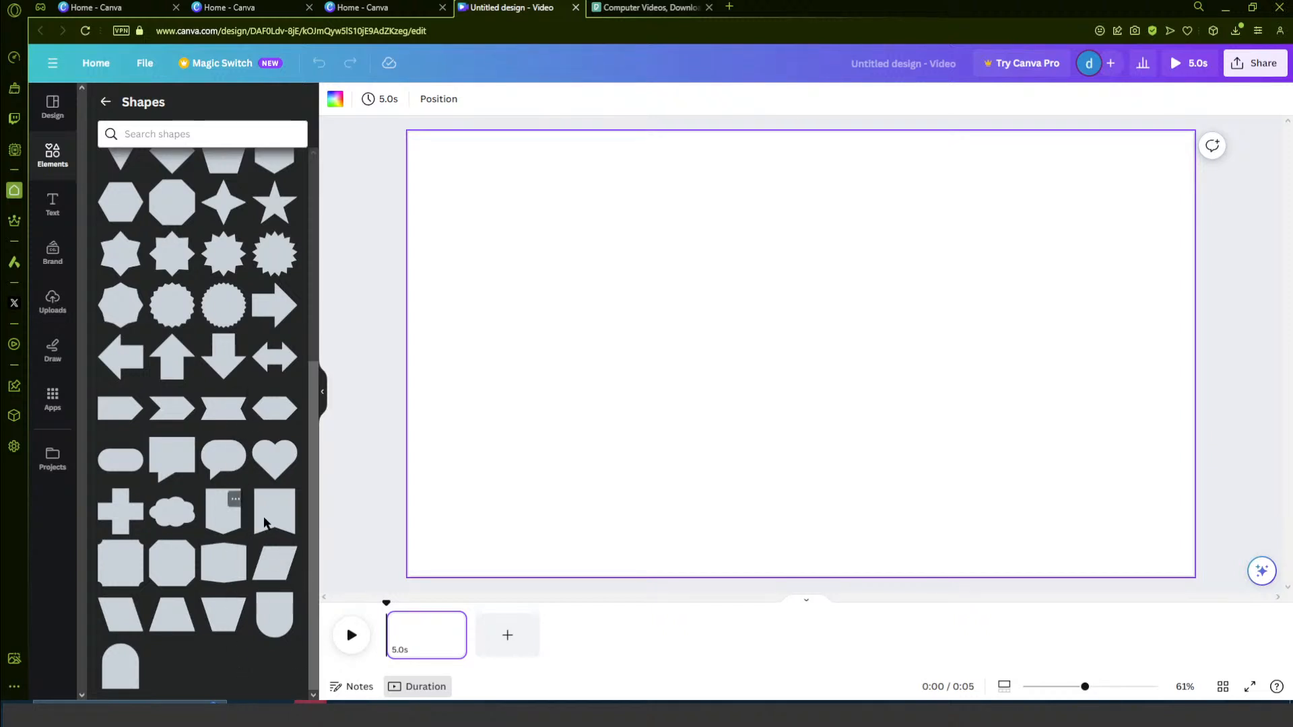
pyautogui.click(279, 576)
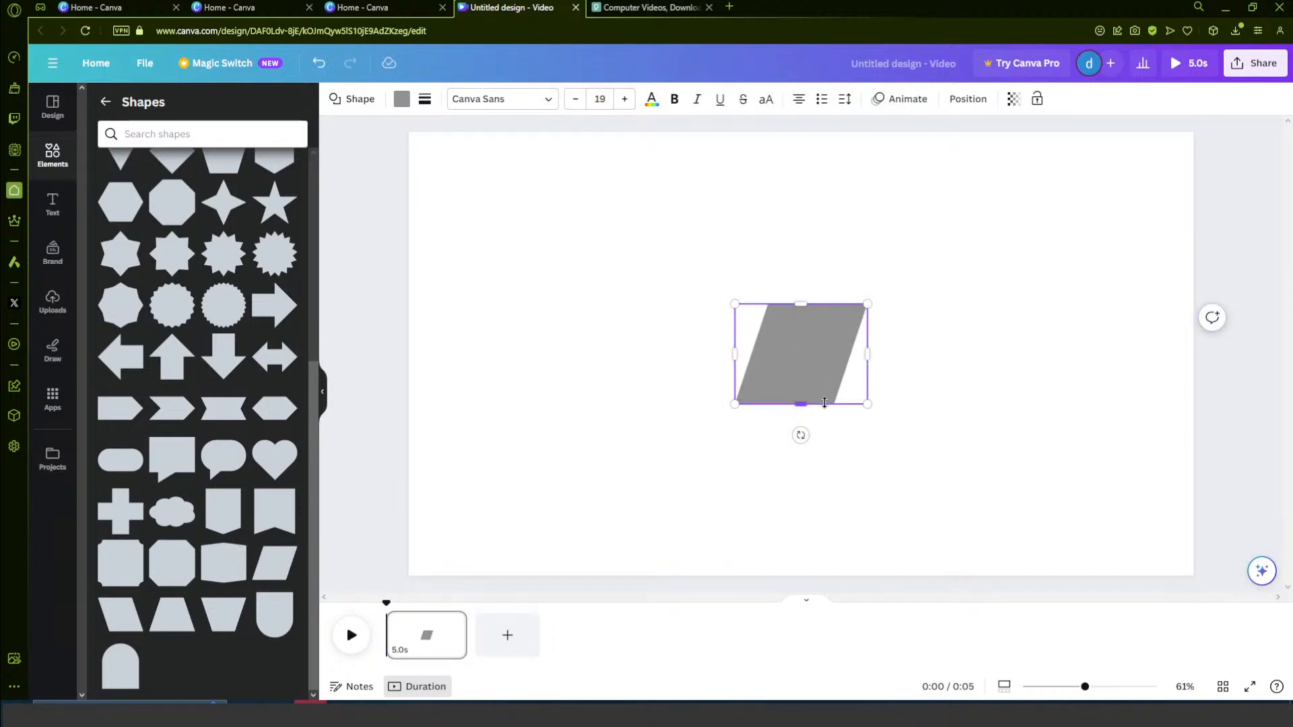
# - Move the parallelogram to the page's lower-left corner and stretch it to about half the page's width and a third of its height
pyautogui.click(583, 421)
pyautogui.moveTo(779, 378); pyautogui.dragTo(413, 548)
pyautogui.moveTo(502, 526); pyautogui.dragTo(943, 525)
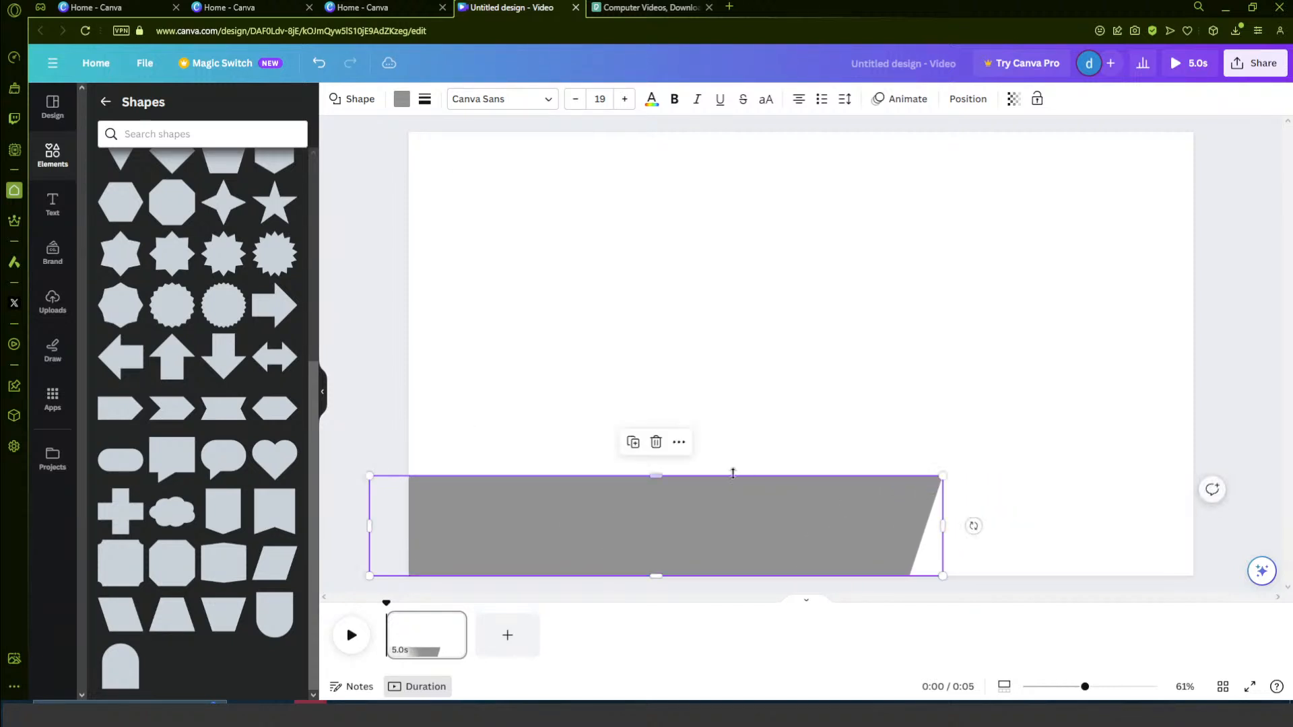
pyautogui.moveTo(652, 479); pyautogui.dragTo(655, 426)
pyautogui.moveTo(942, 498); pyautogui.dragTo(806, 494)
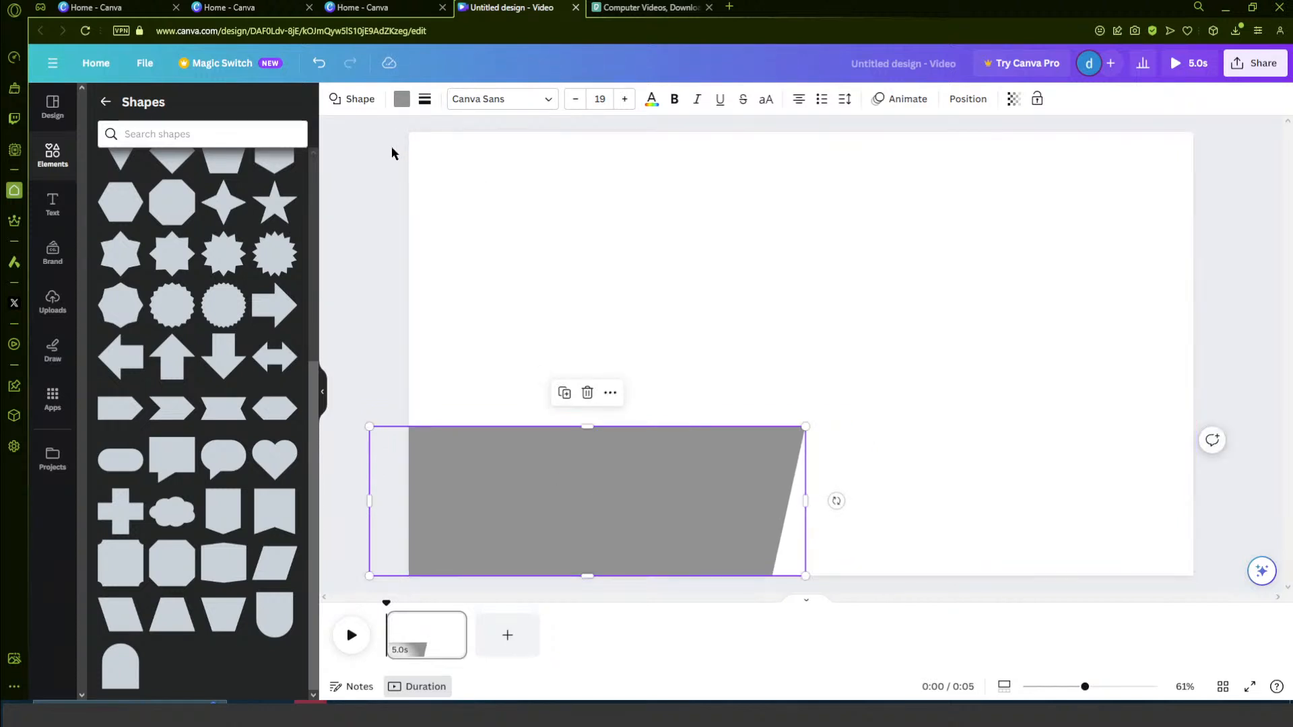
# - Fill the parallelogram with black and deselect it
pyautogui.click(401, 101)
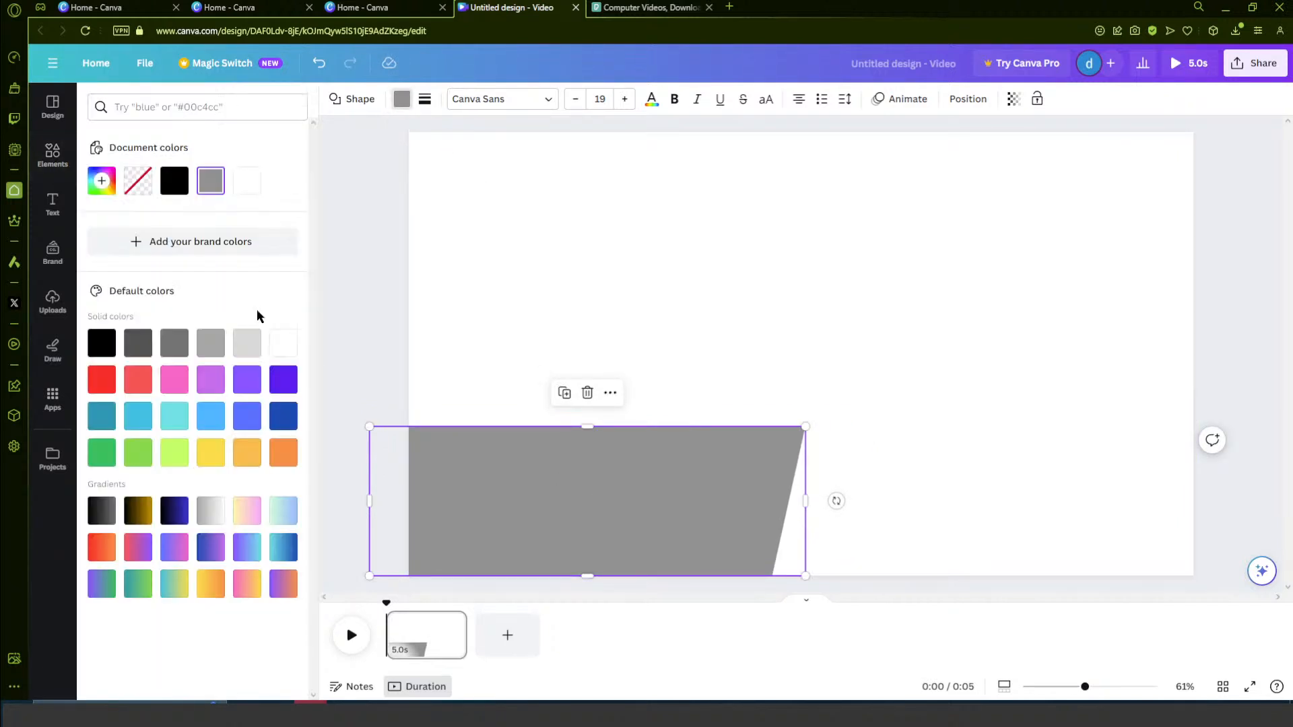
pyautogui.click(179, 187)
pyautogui.click(361, 228)
pyautogui.click(365, 250)
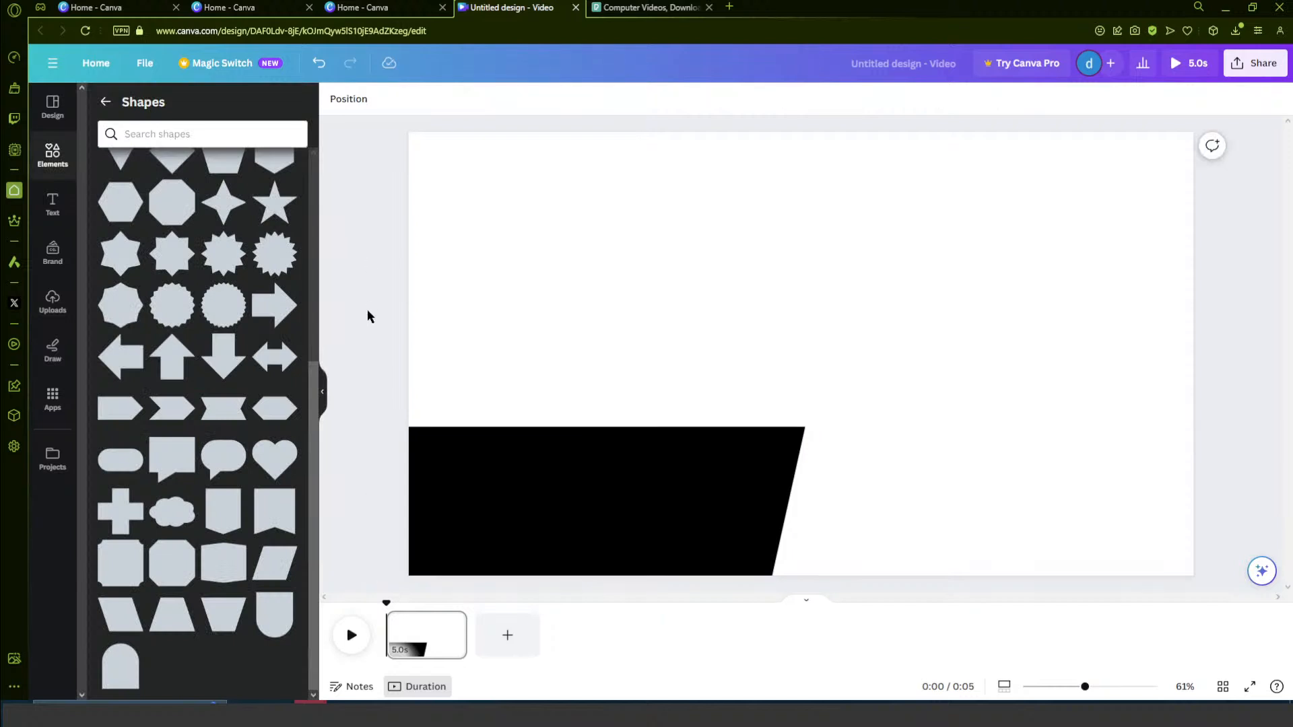
# - Place the uploaded COMPUTER SOLUTIONS logo on the page, shrink it to fit the black parallelogram and move it to the shape's left end
pyautogui.click(53, 301)
pyautogui.moveTo(132, 339); pyautogui.dragTo(527, 251)
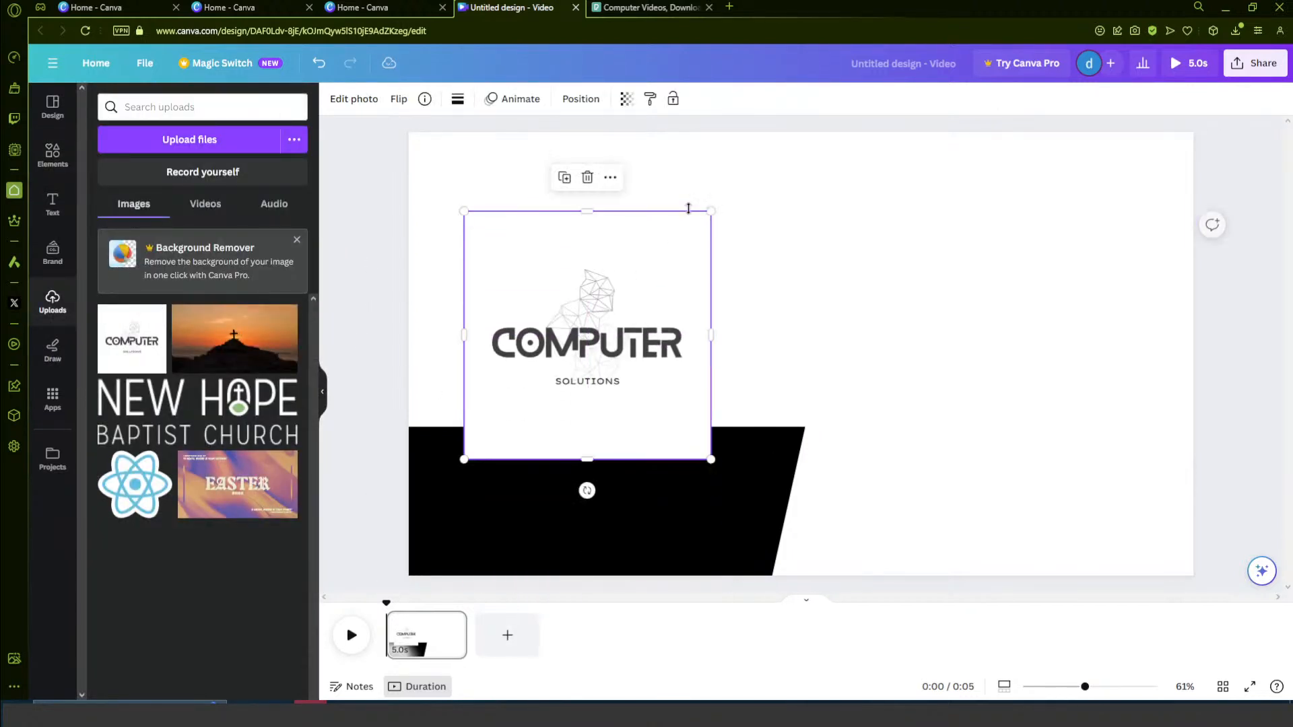
pyautogui.moveTo(714, 214); pyautogui.dragTo(579, 361)
pyautogui.moveTo(548, 421); pyautogui.dragTo(521, 511)
pyautogui.click(349, 450)
# - Search the stock video elements for "computer"
pyautogui.click(50, 155)
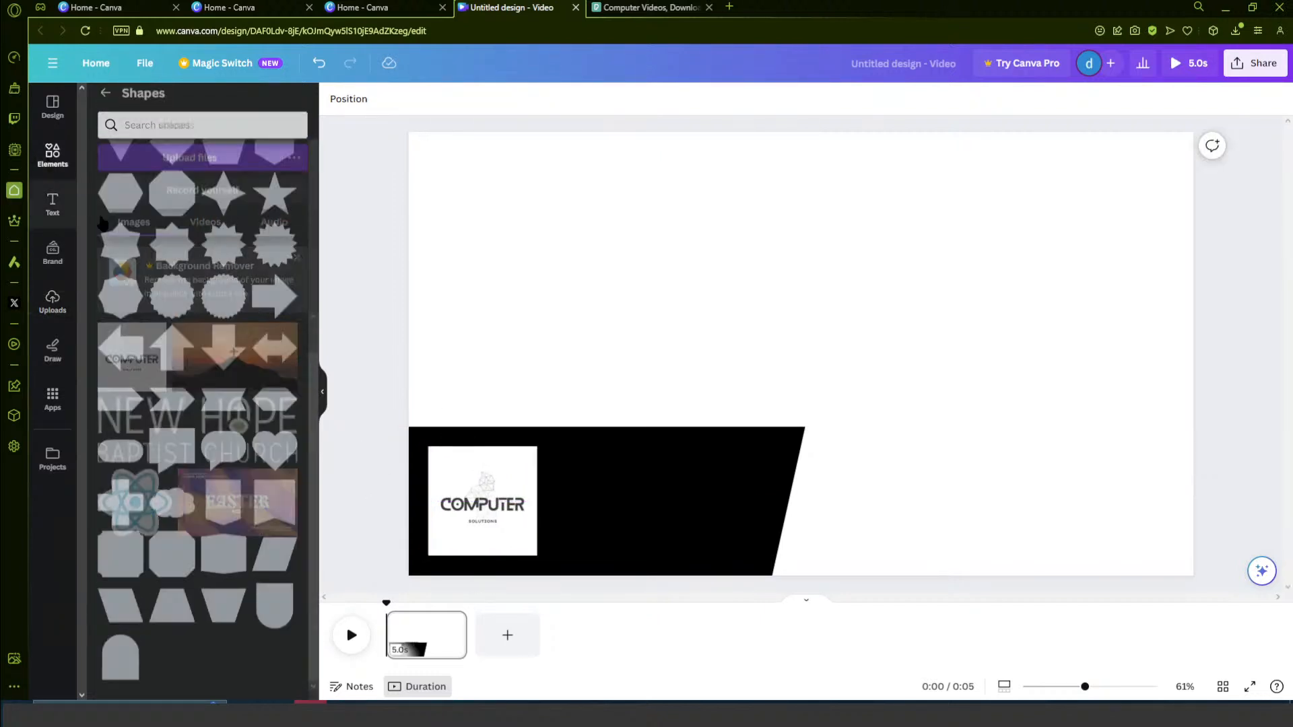
pyautogui.click(106, 102)
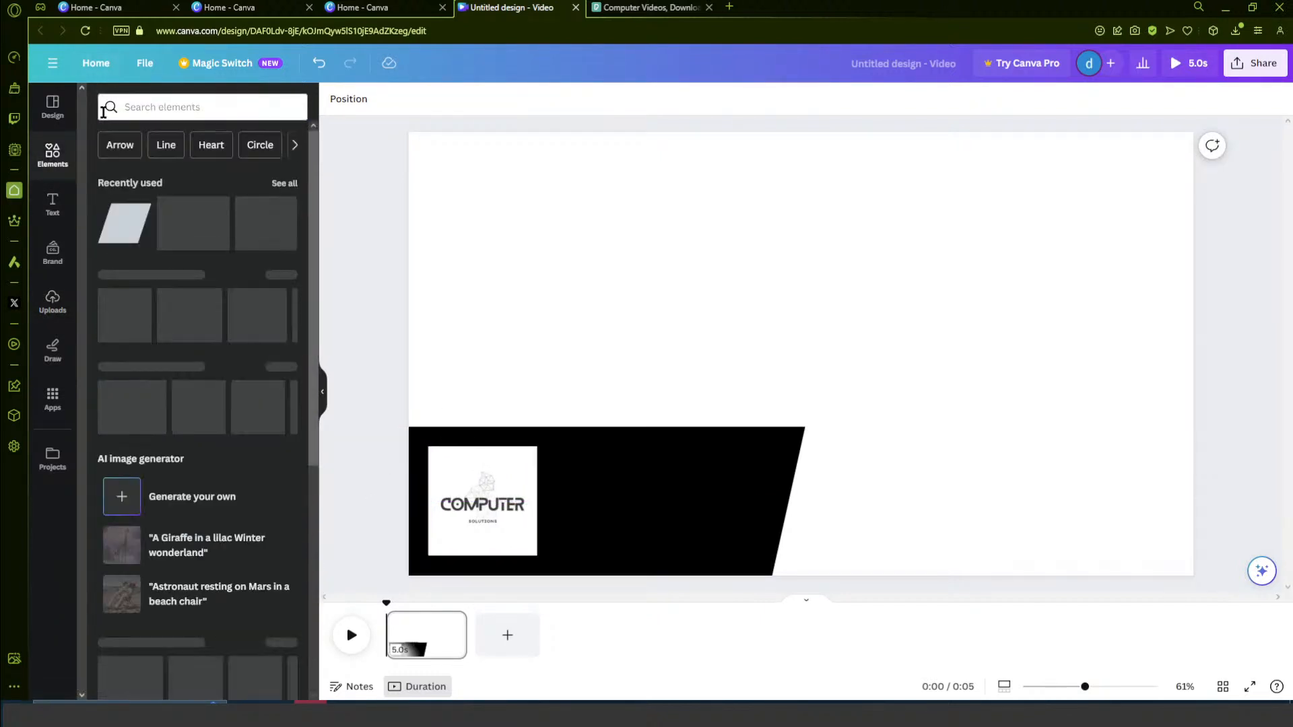
pyautogui.scroll(-5, 195, 364)
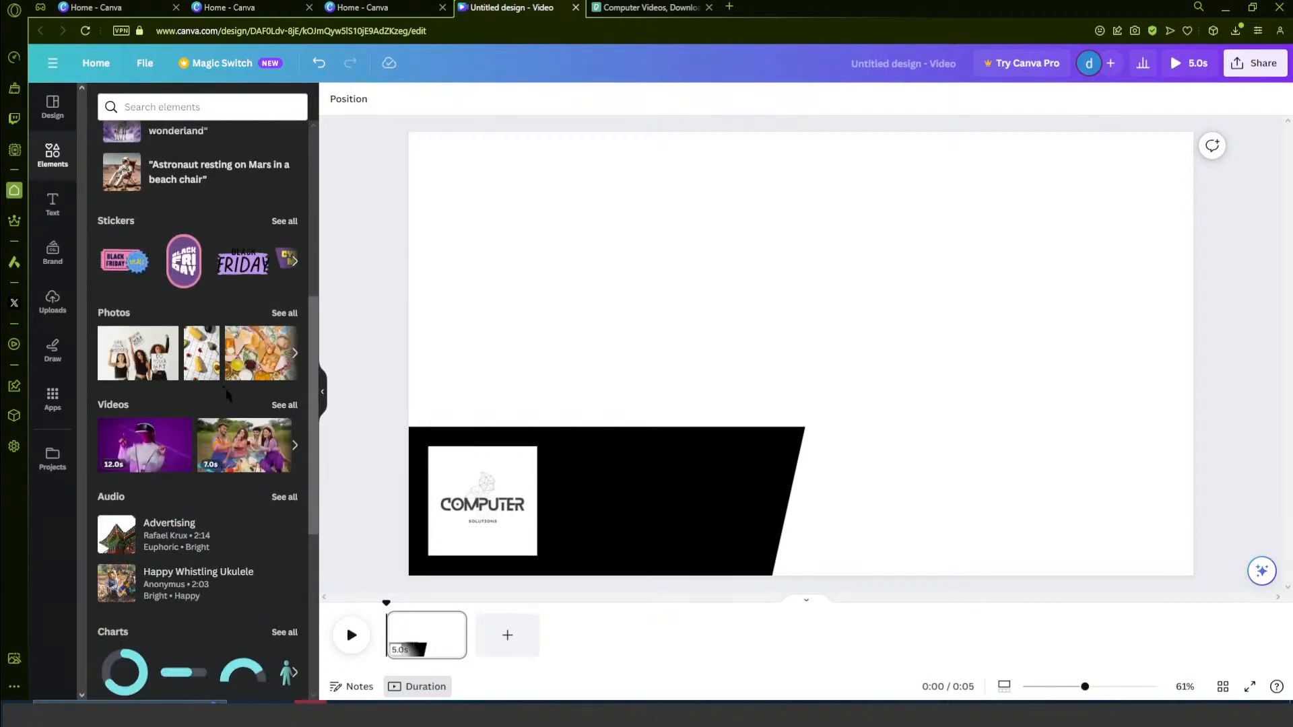
pyautogui.scroll(-2, 226, 394)
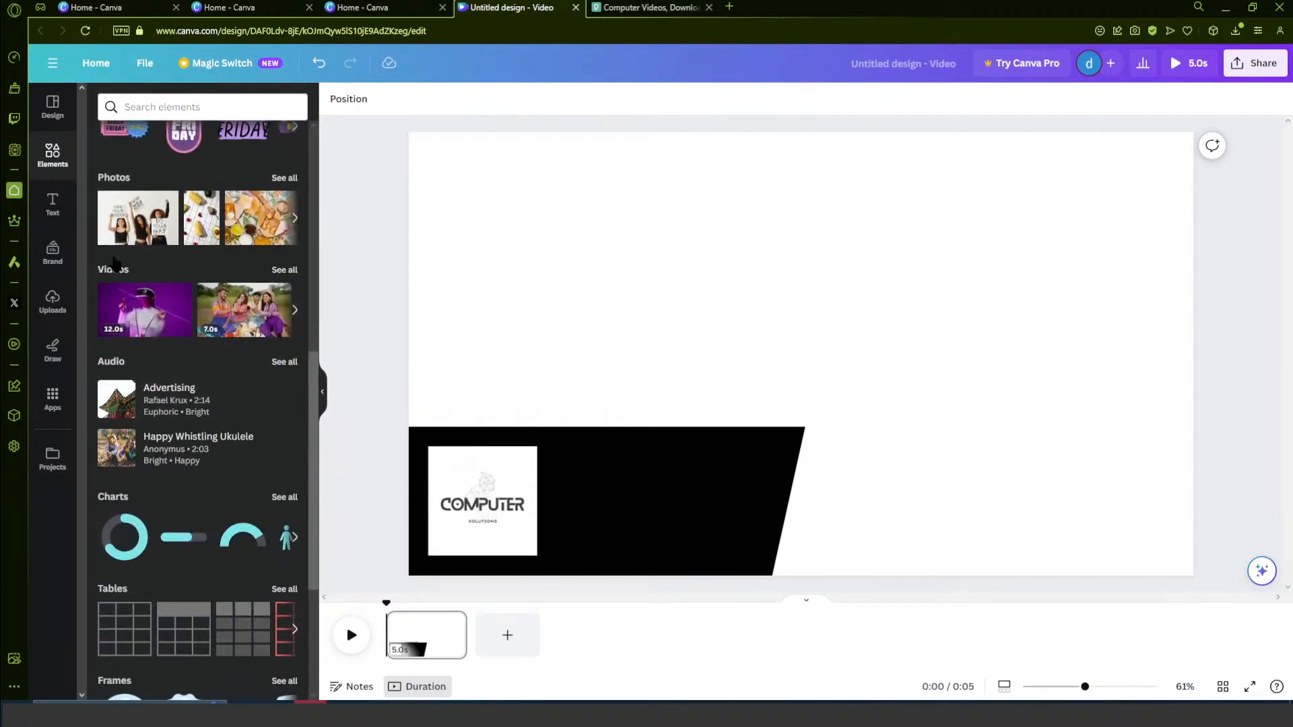
pyautogui.click(114, 273)
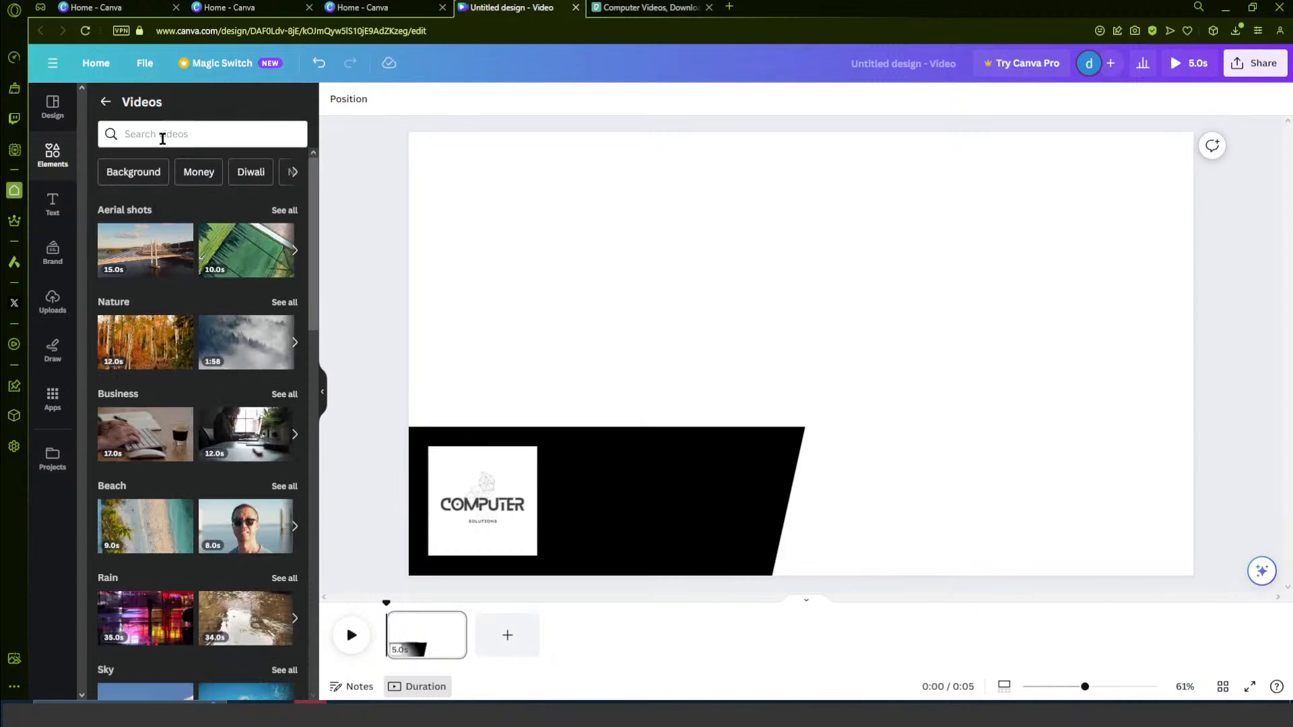
pyautogui.click(167, 132)
pyautogui.write('computer')
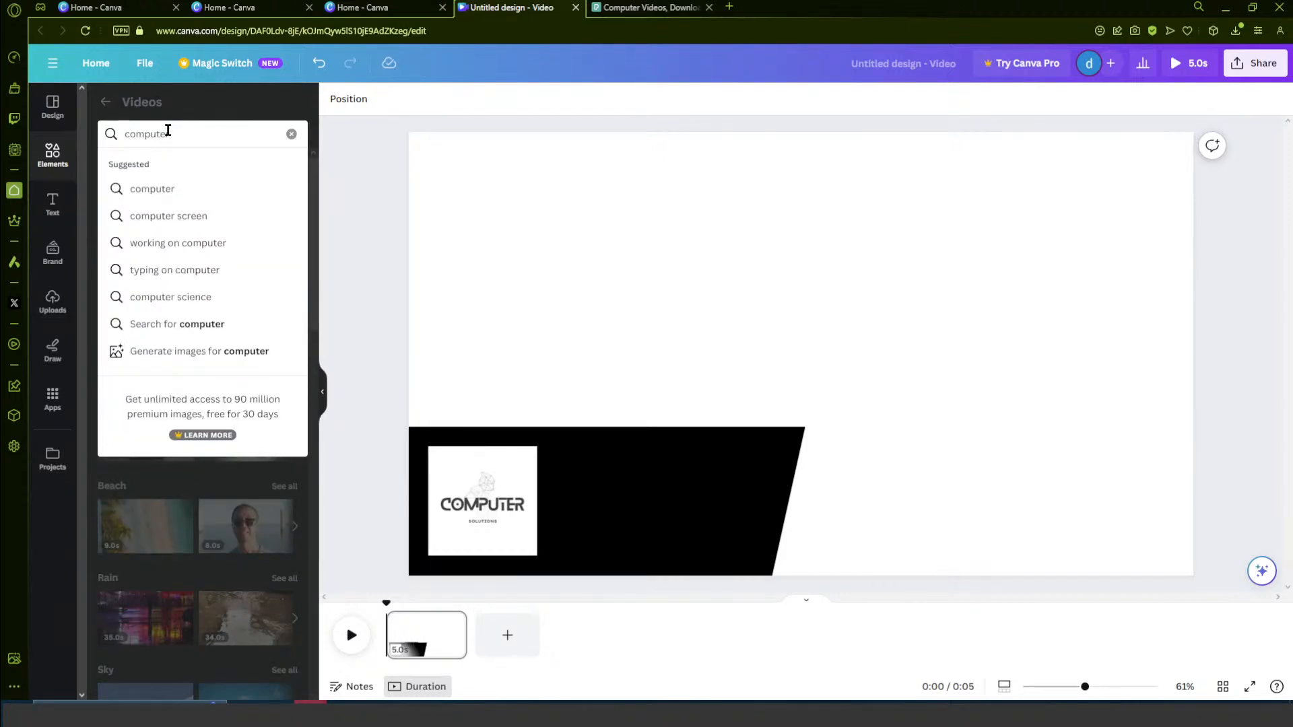
pyautogui.press('Return')
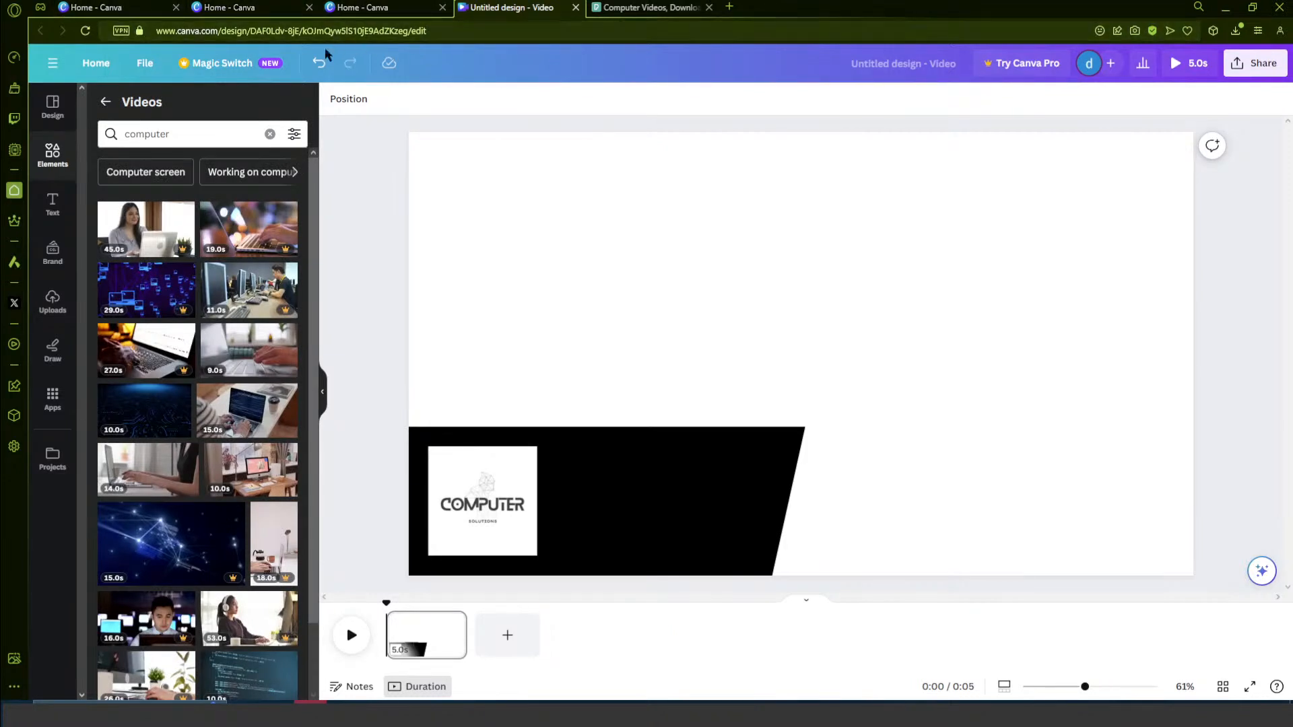
# - Add the 10-second stock video of blue program code and enlarge it from the page's upper-left corner to fill the page
pyautogui.scroll(-1, 226, 293)
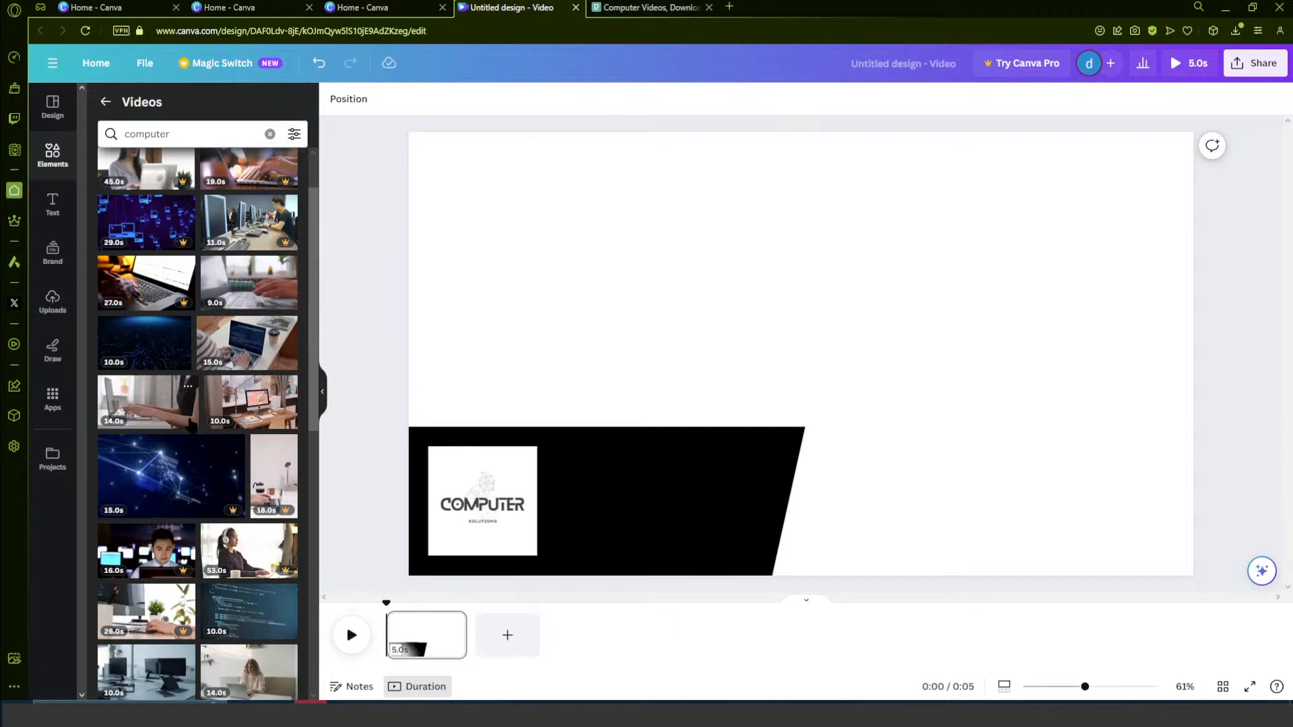
pyautogui.scroll(-2, 191, 425)
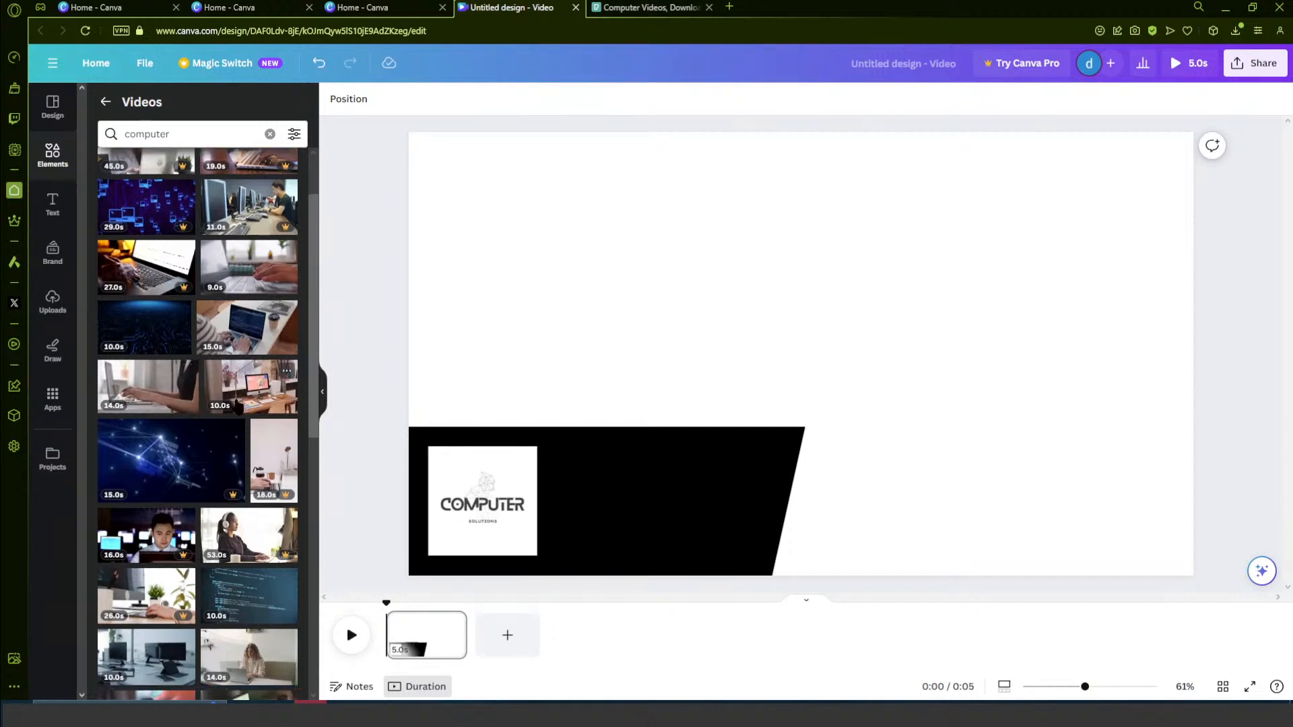
pyautogui.scroll(-1, 229, 357)
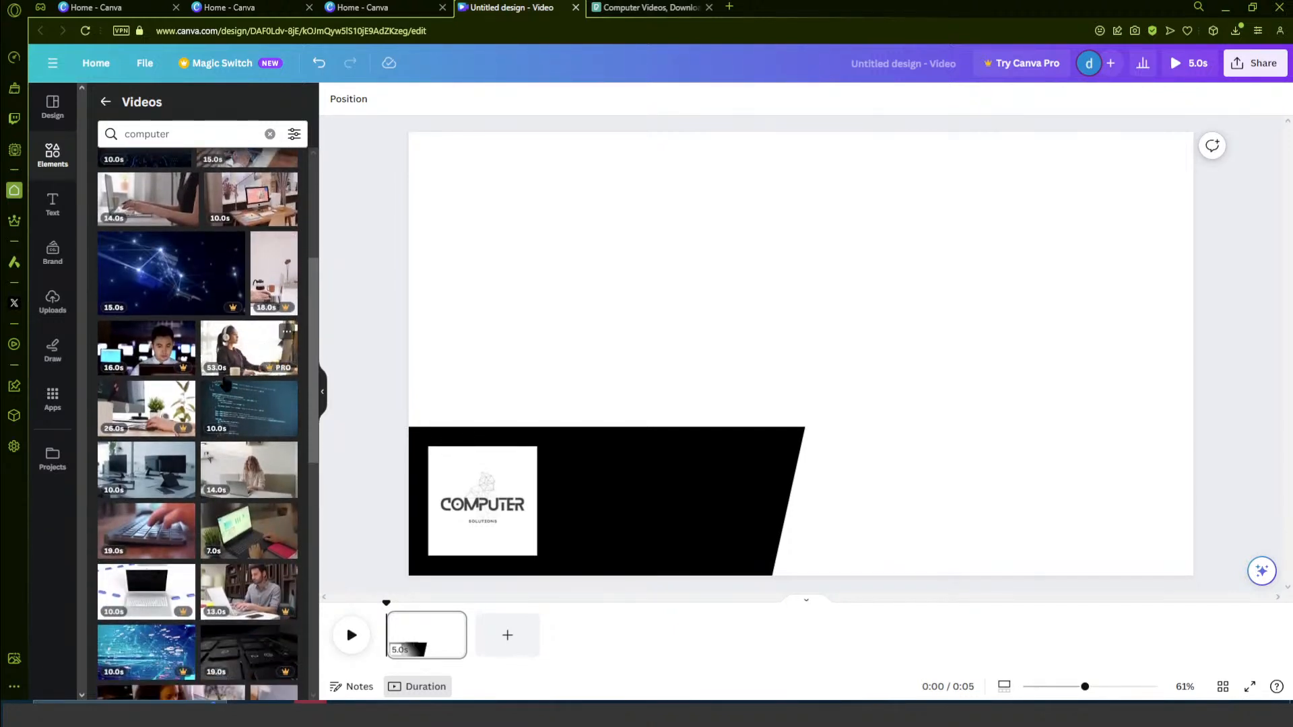
pyautogui.click(230, 414)
pyautogui.moveTo(751, 288); pyautogui.dragTo(670, 244)
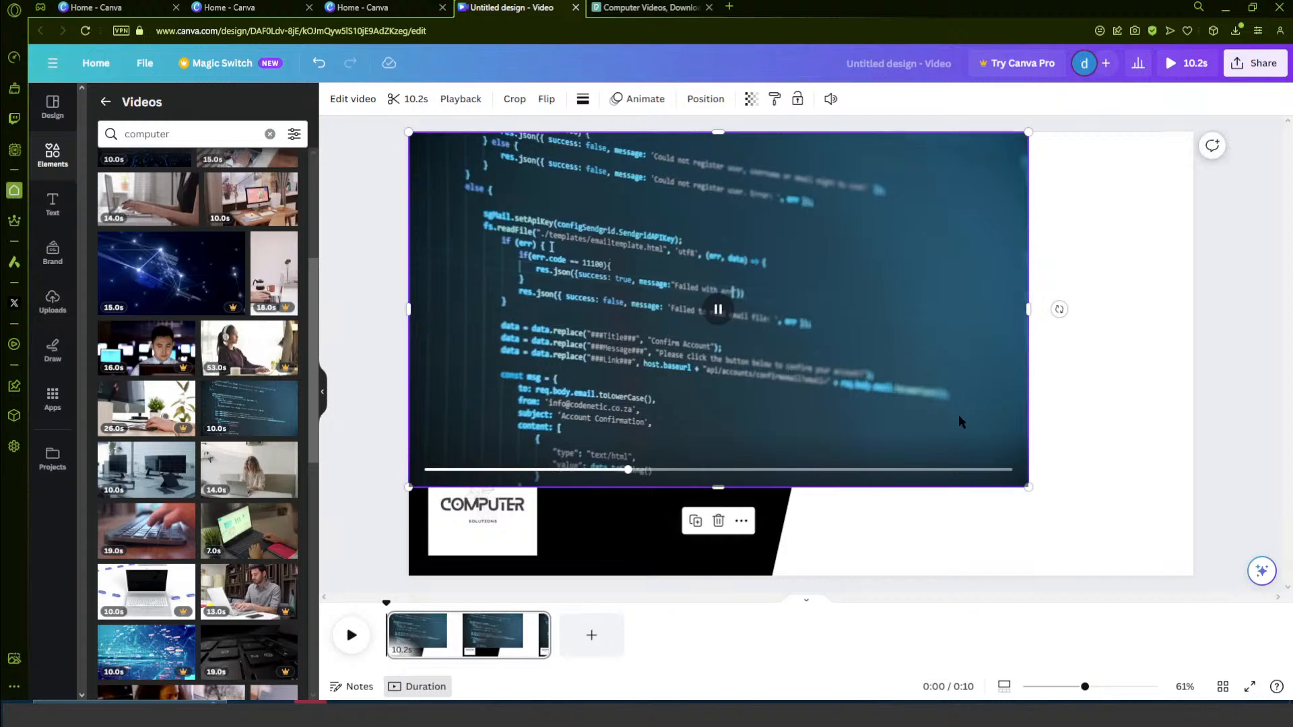
pyautogui.moveTo(1028, 489); pyautogui.dragTo(1193, 581)
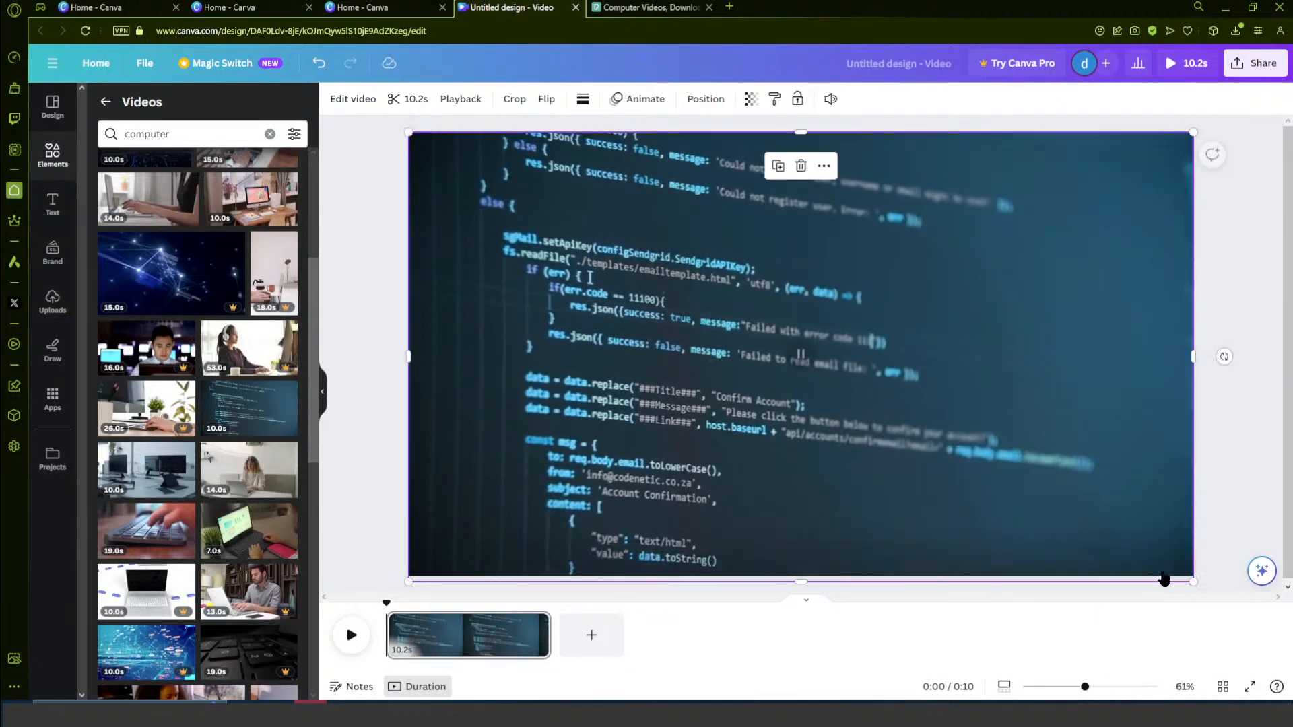
# - Send the code video to the back, behind the black parallelogram and the logo
pyautogui.click(705, 99)
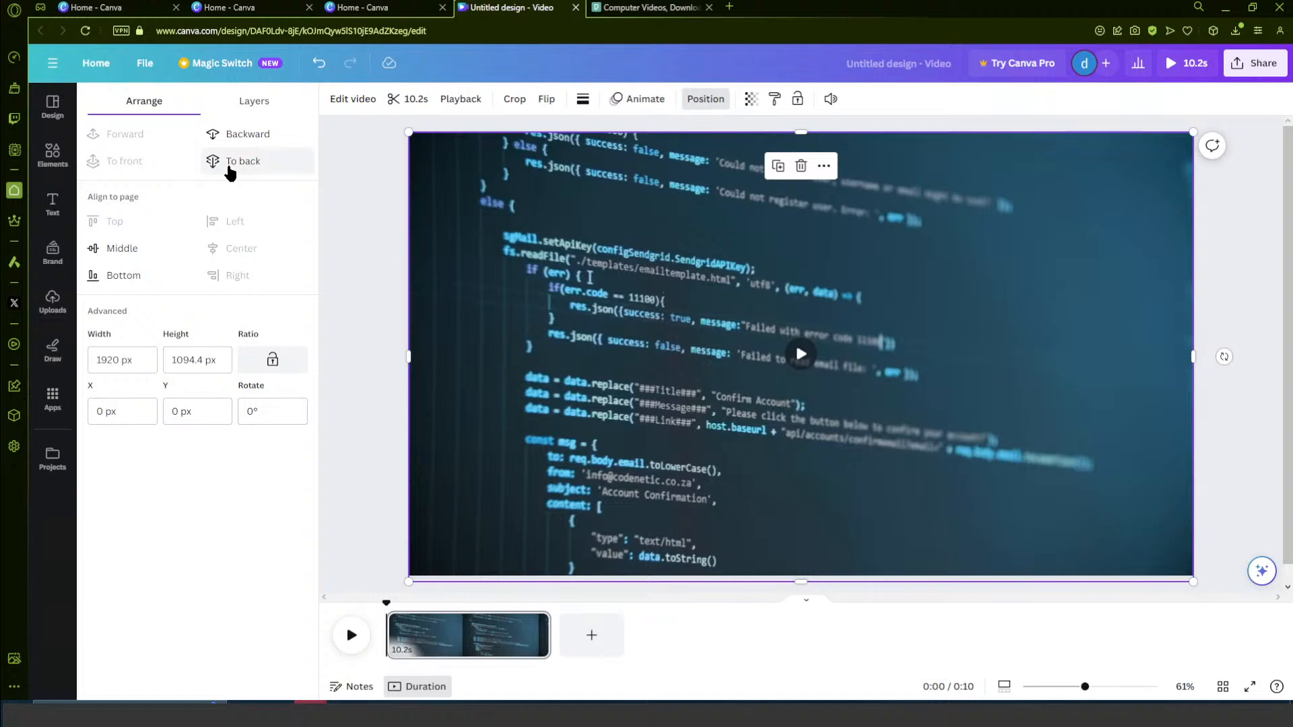
pyautogui.click(229, 163)
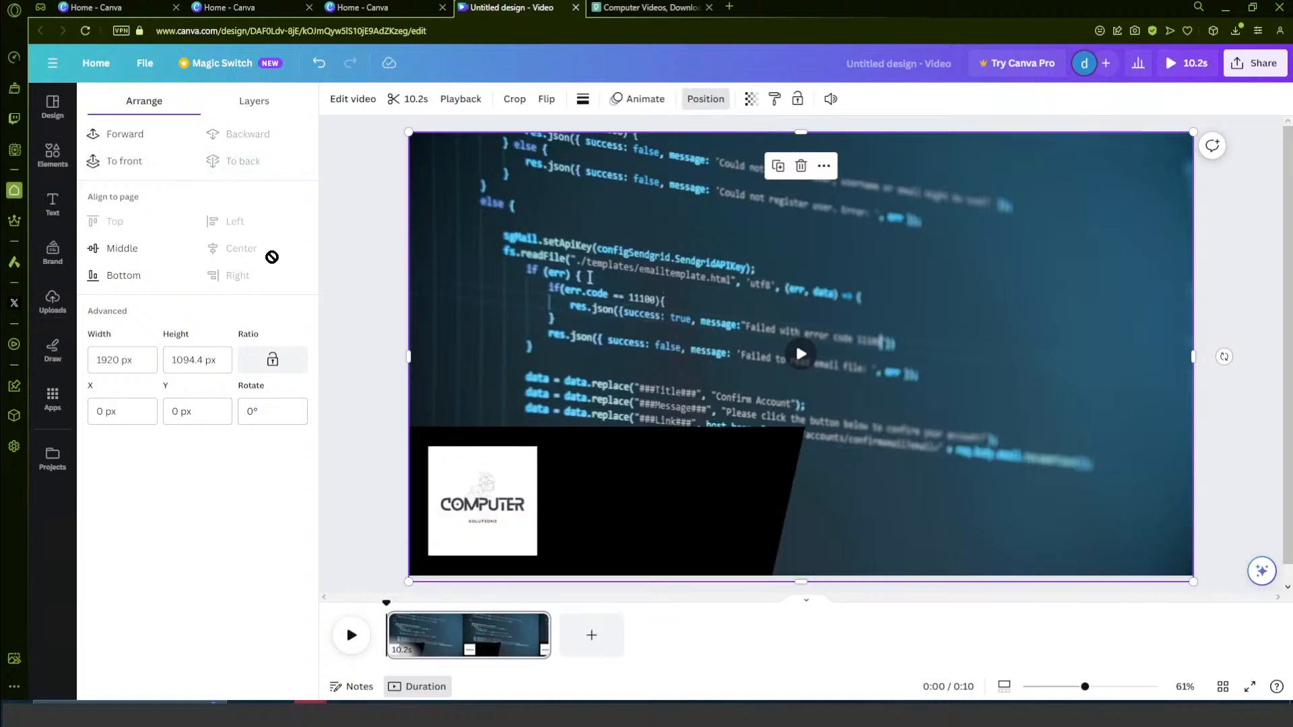
pyautogui.click(345, 422)
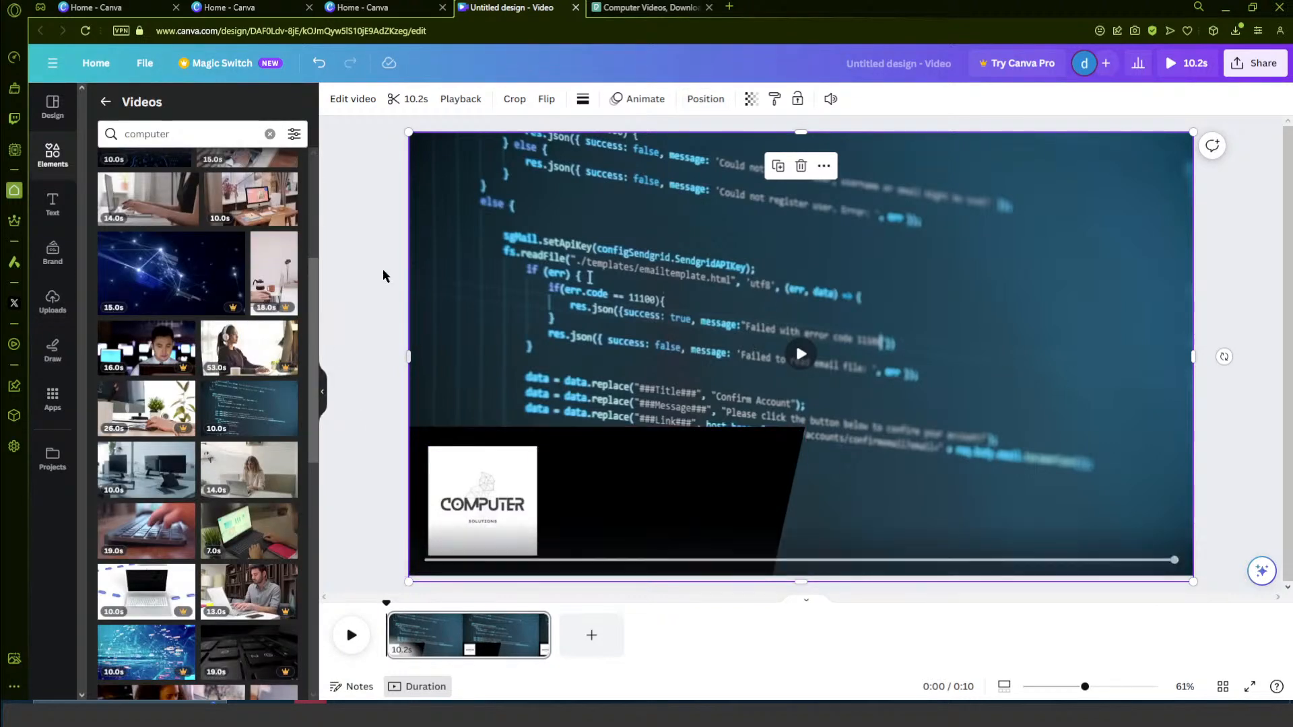
# - Duplicate the black parallelogram and move the copy so that it partly overhangs the page's upper-right corner
pyautogui.click(53, 155)
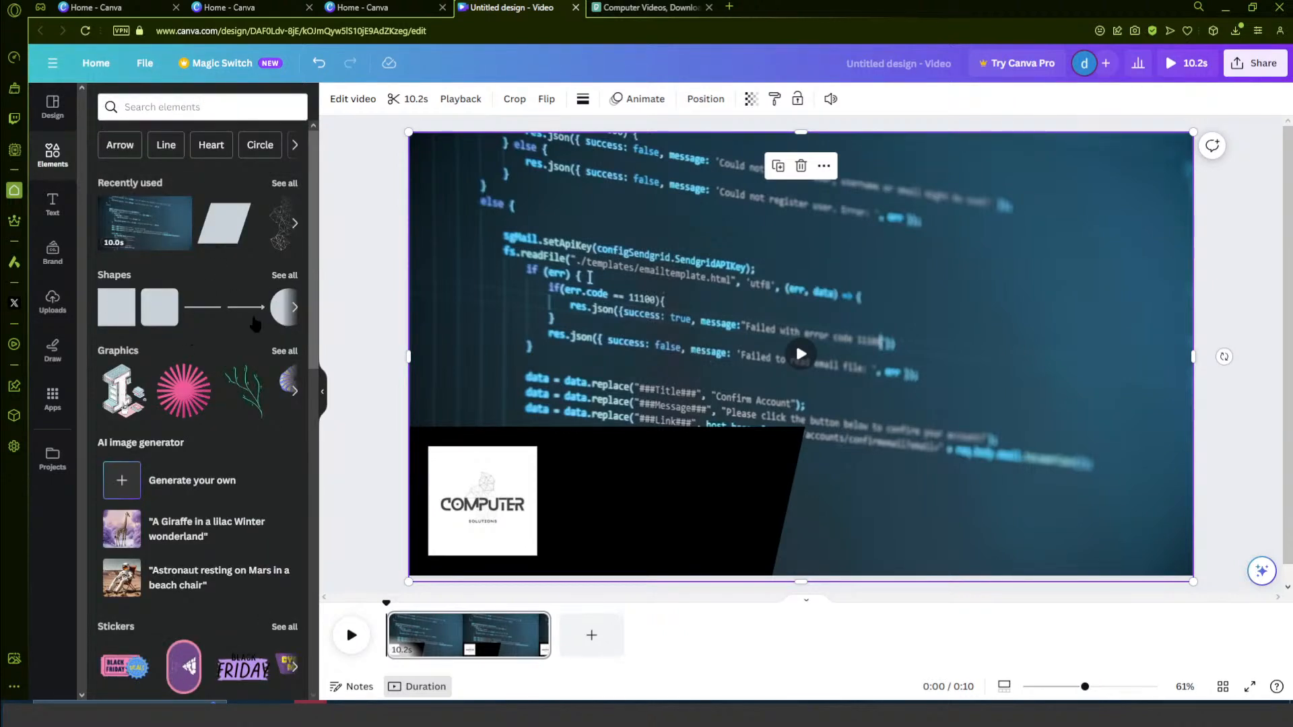
pyautogui.click(640, 502)
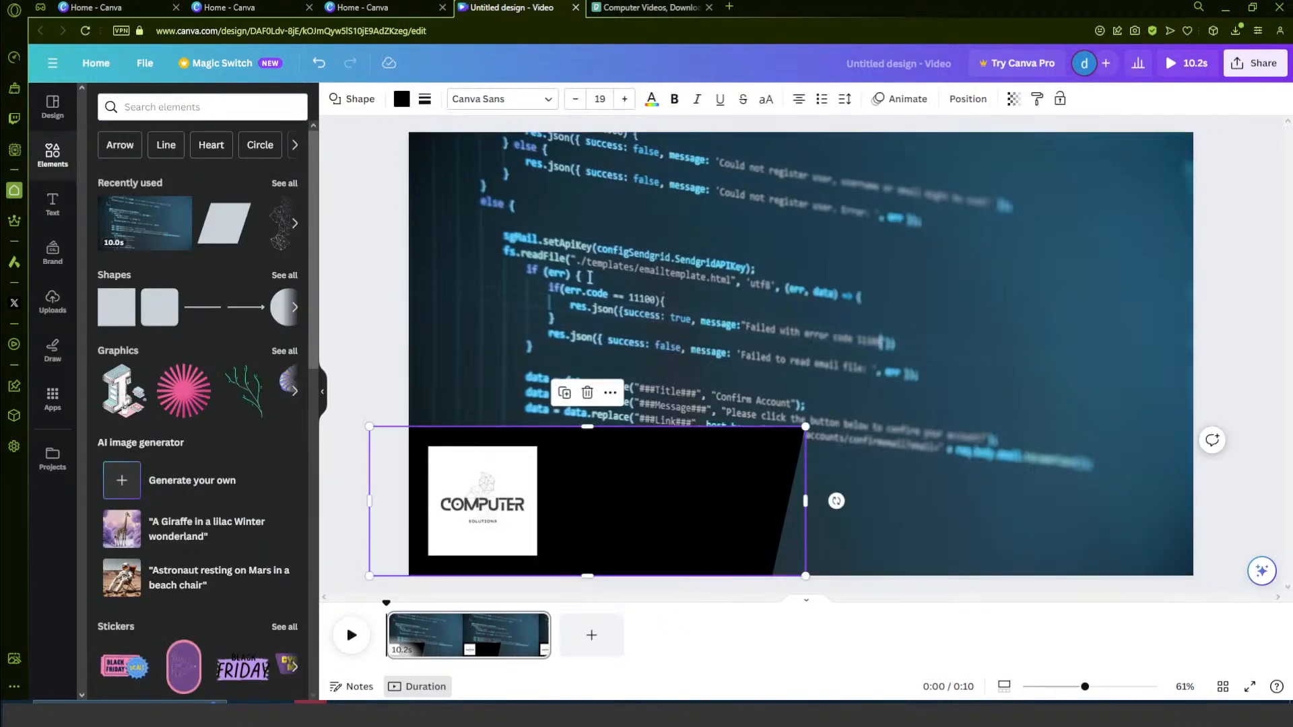
pyautogui.hotkey('ctrl', 'd')
pyautogui.moveTo(598, 506); pyautogui.dragTo(1171, 110)
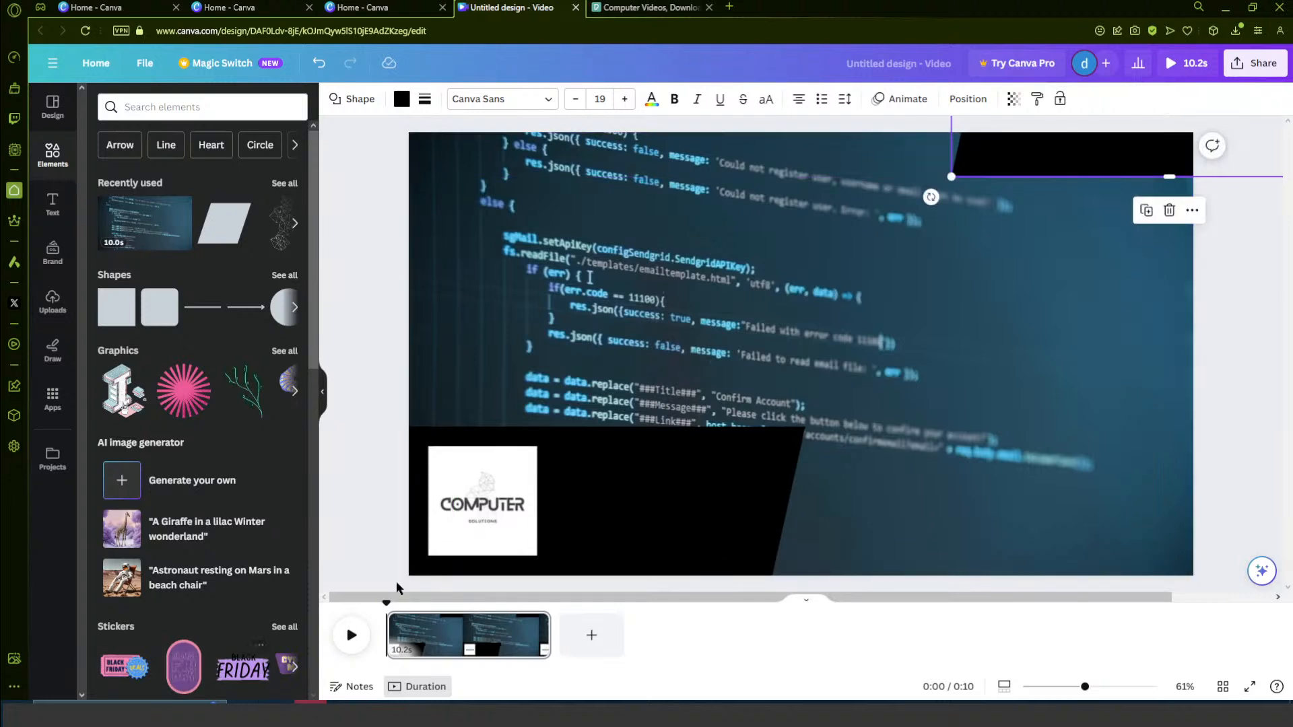
# - Apply the Wipe animation to the lower-left black parallelogram
pyautogui.click(344, 641)
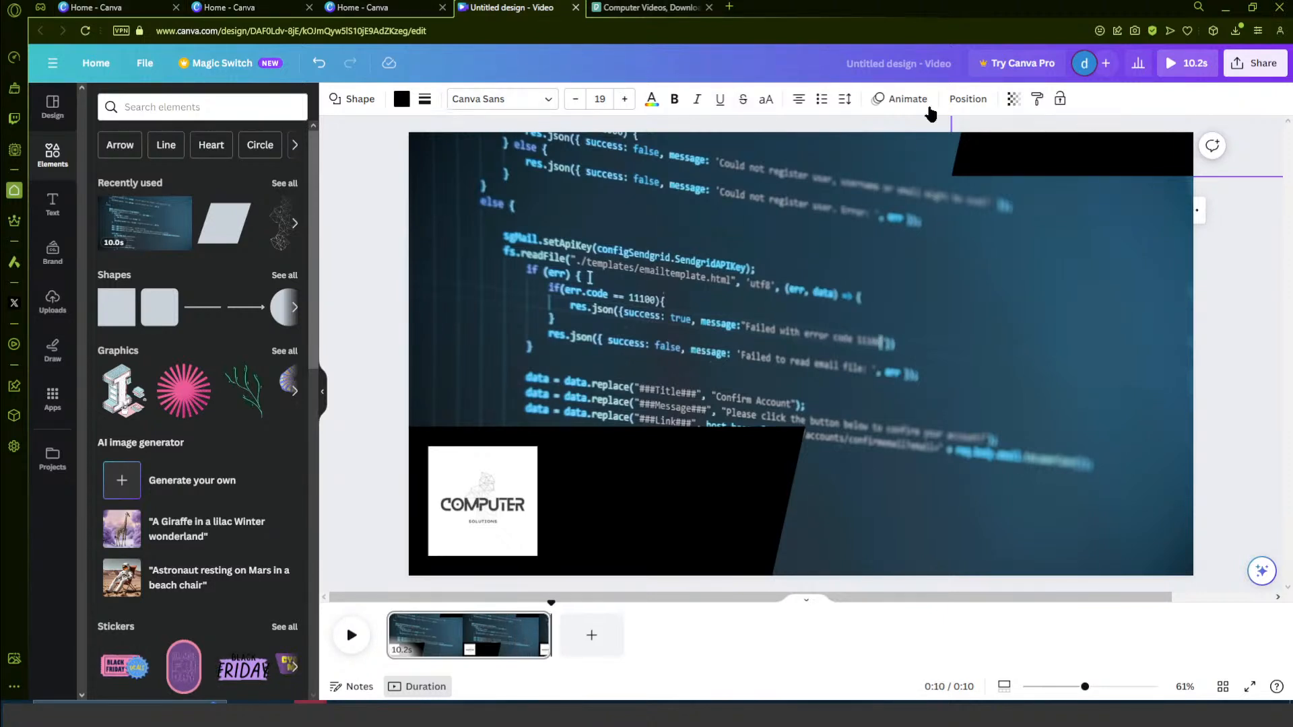
pyautogui.click(906, 99)
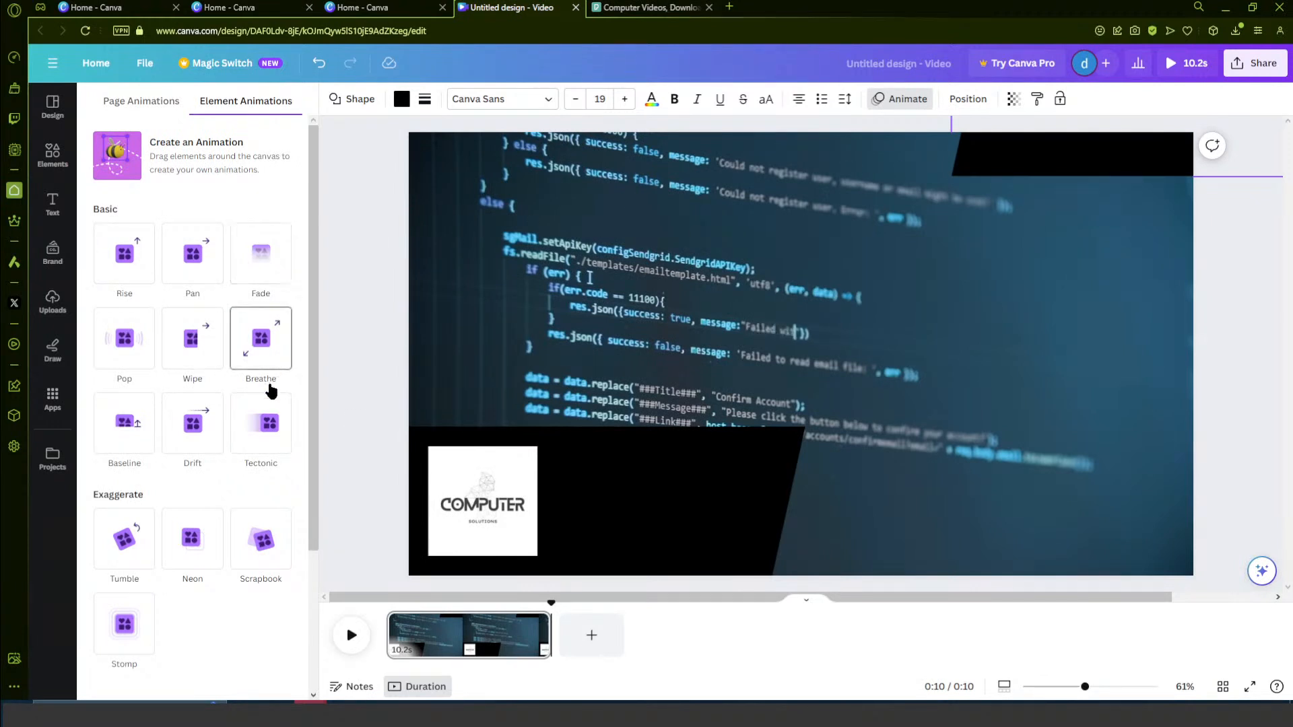
pyautogui.scroll(-2, 169, 488)
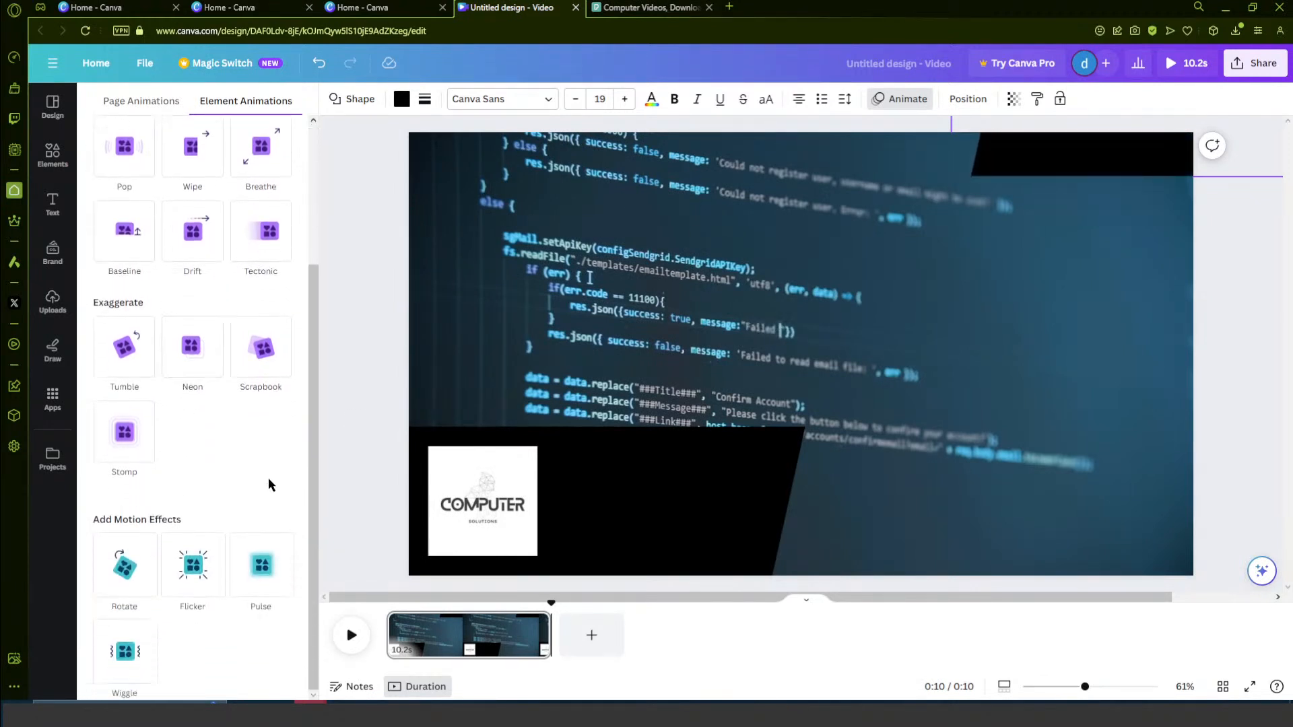
pyautogui.scroll(3, 245, 475)
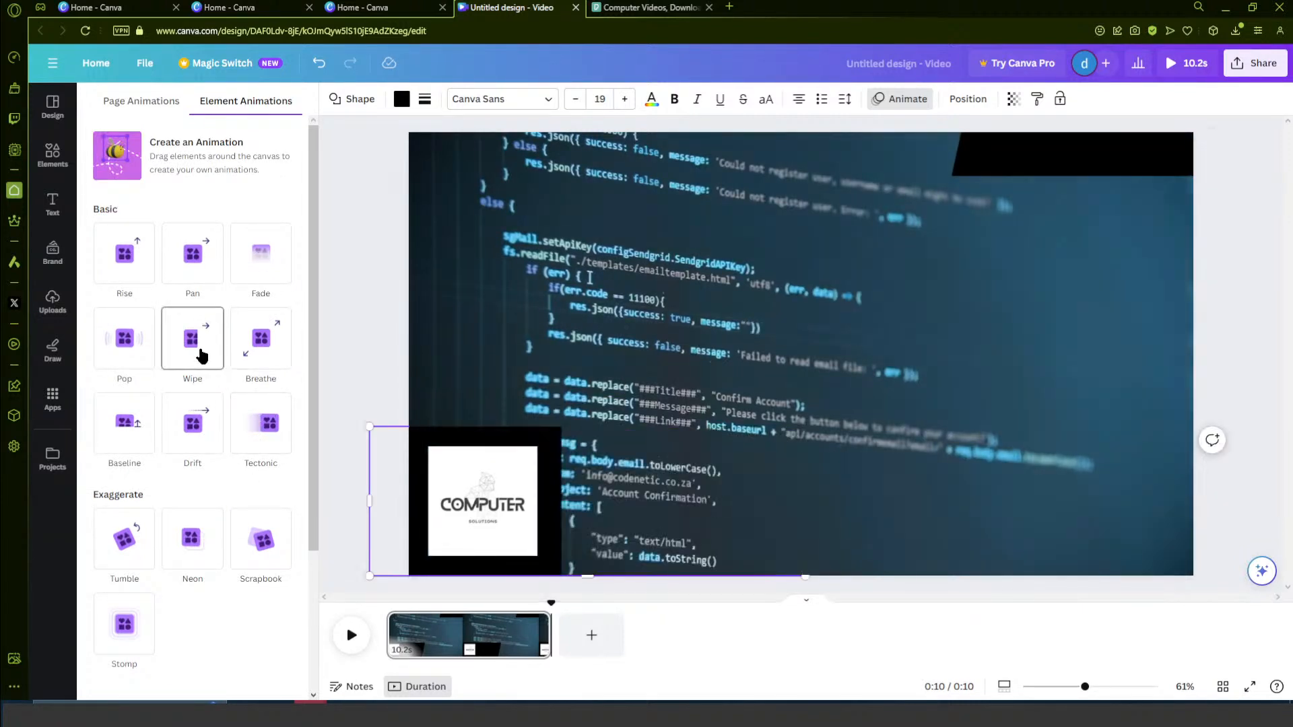
pyautogui.click(201, 356)
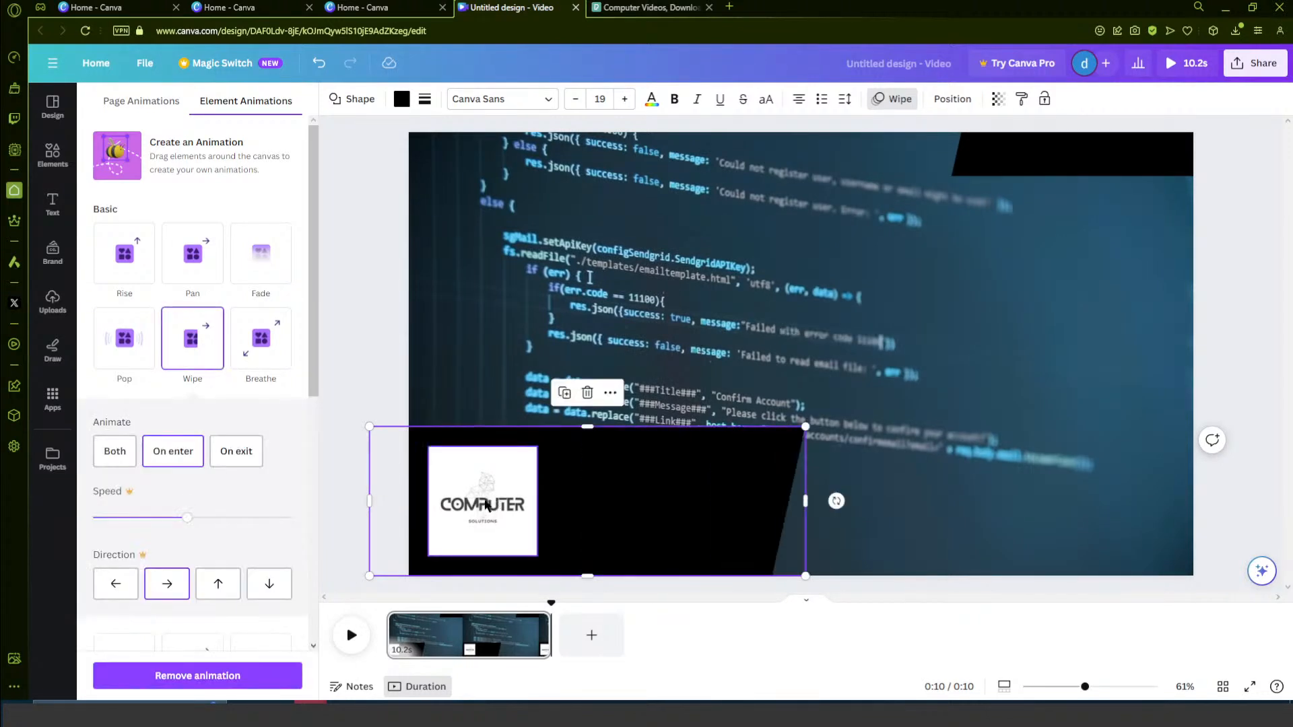
# - Apply the Pan animation to the COMPUTER SOLUTIONS logo
pyautogui.click(485, 502)
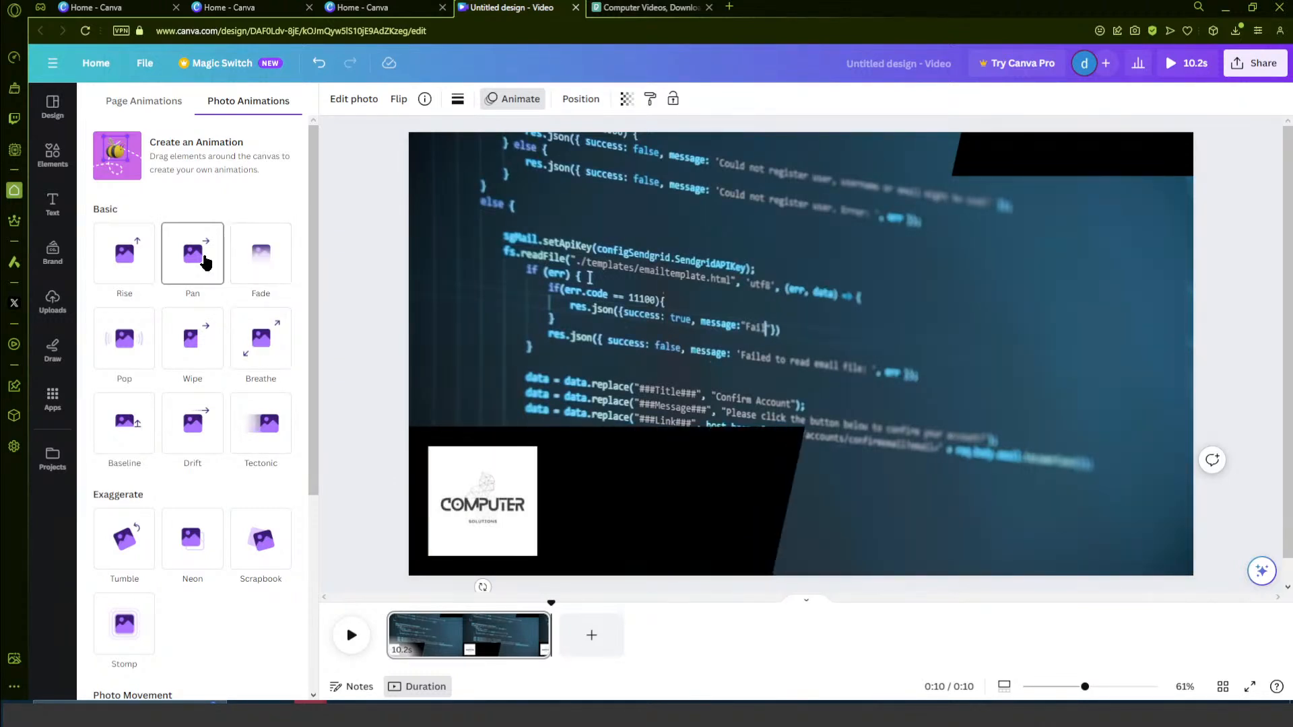
pyautogui.click(206, 263)
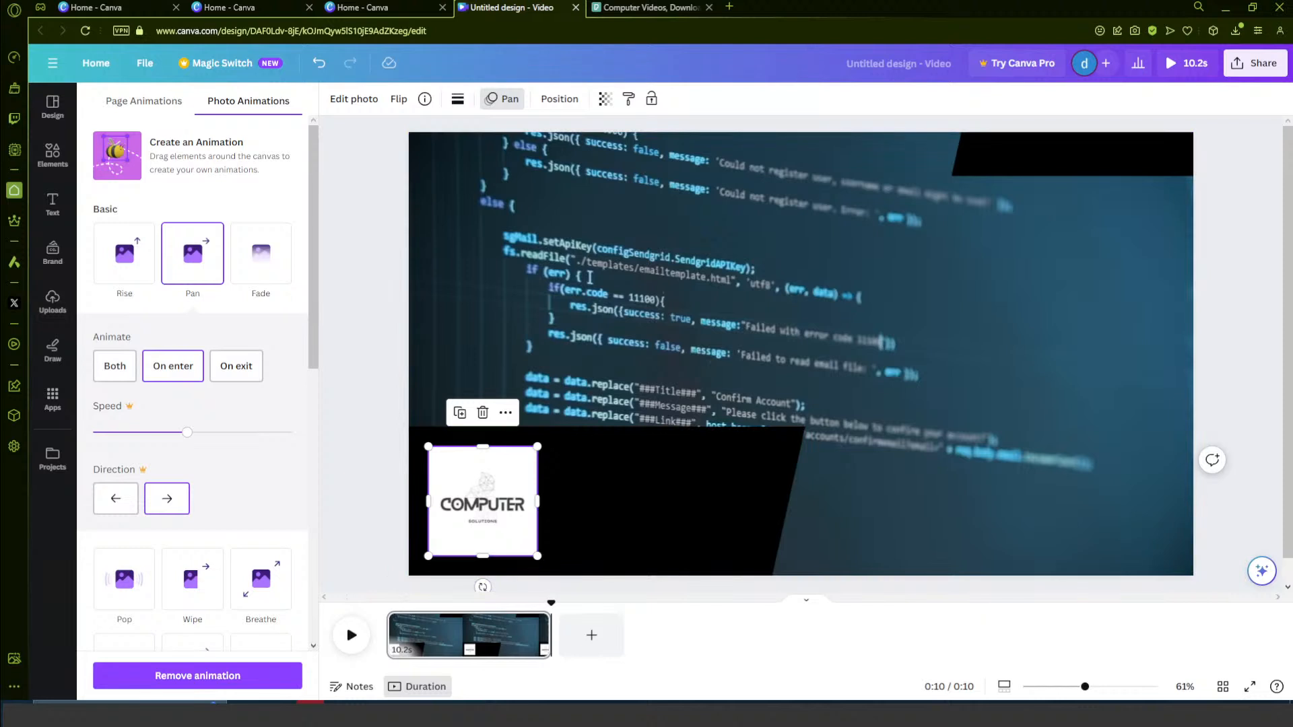
pyautogui.click(357, 213)
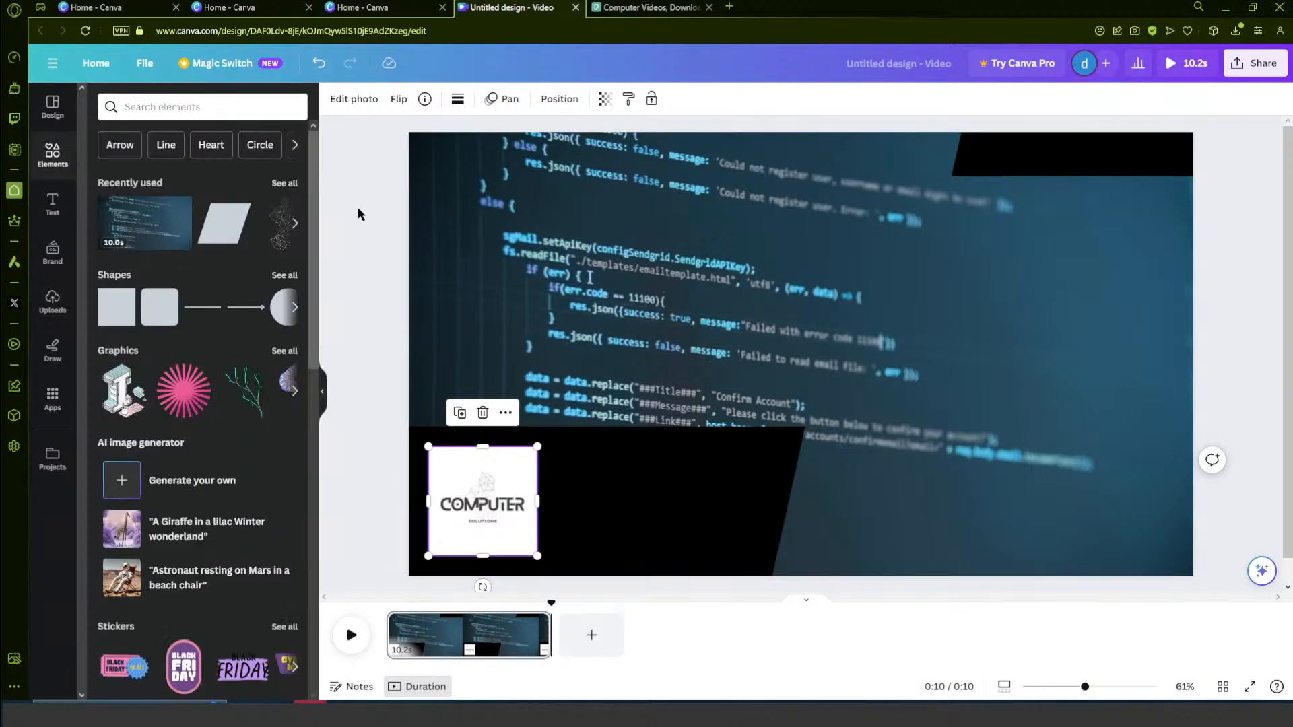
# - Download the video design as an MP4 video and dismiss the download notice
pyautogui.click(1255, 62)
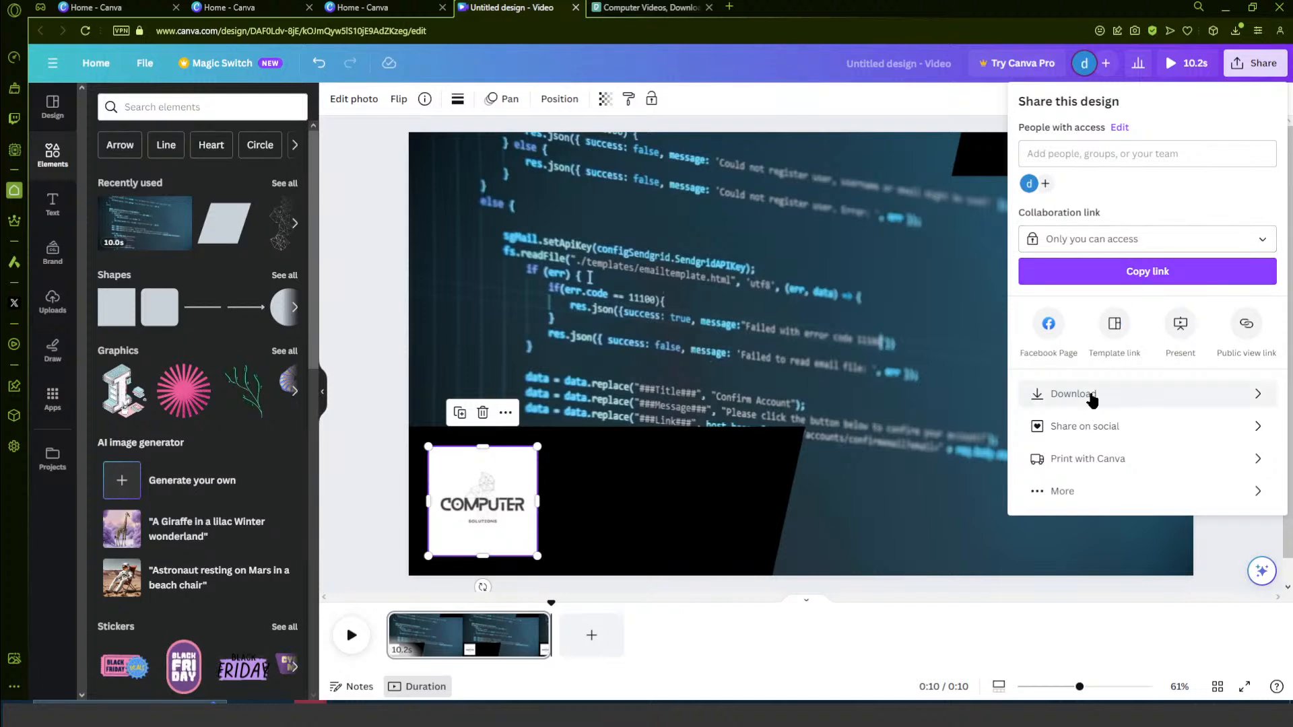
pyautogui.click(1089, 397)
pyautogui.click(1119, 286)
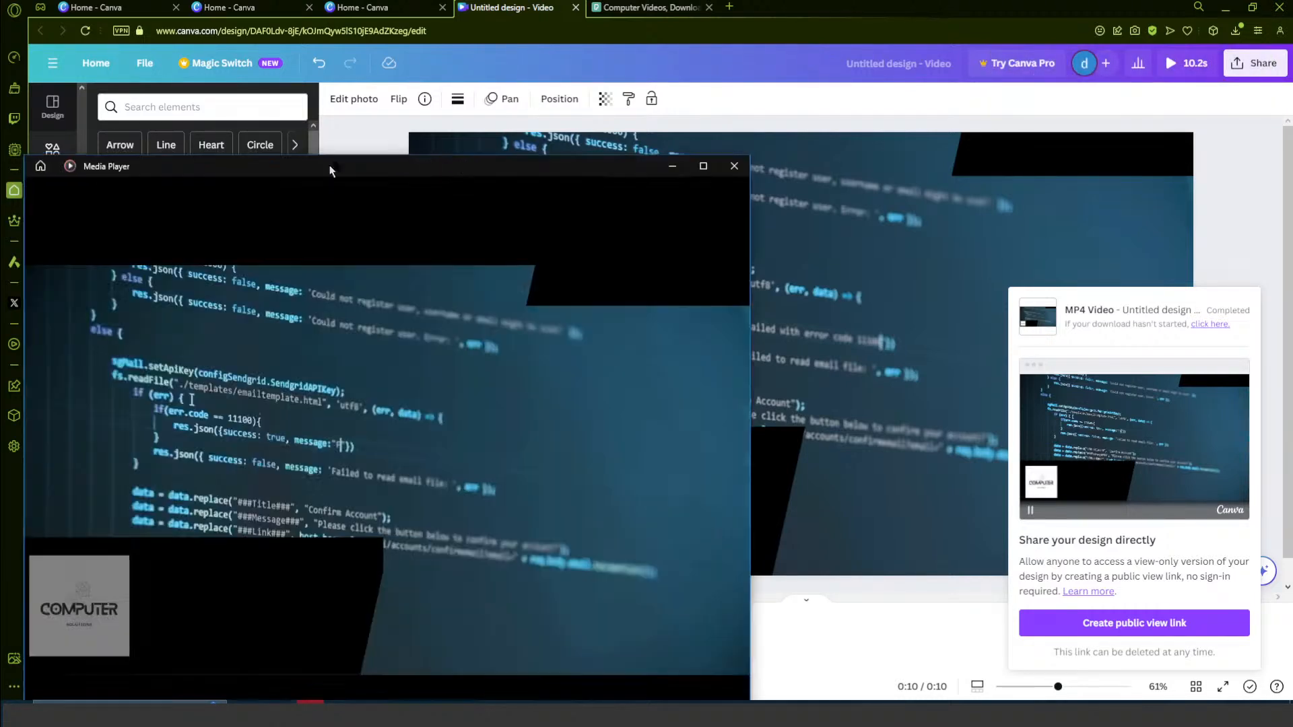
pyautogui.moveTo(329, 167); pyautogui.dragTo(696, 1)
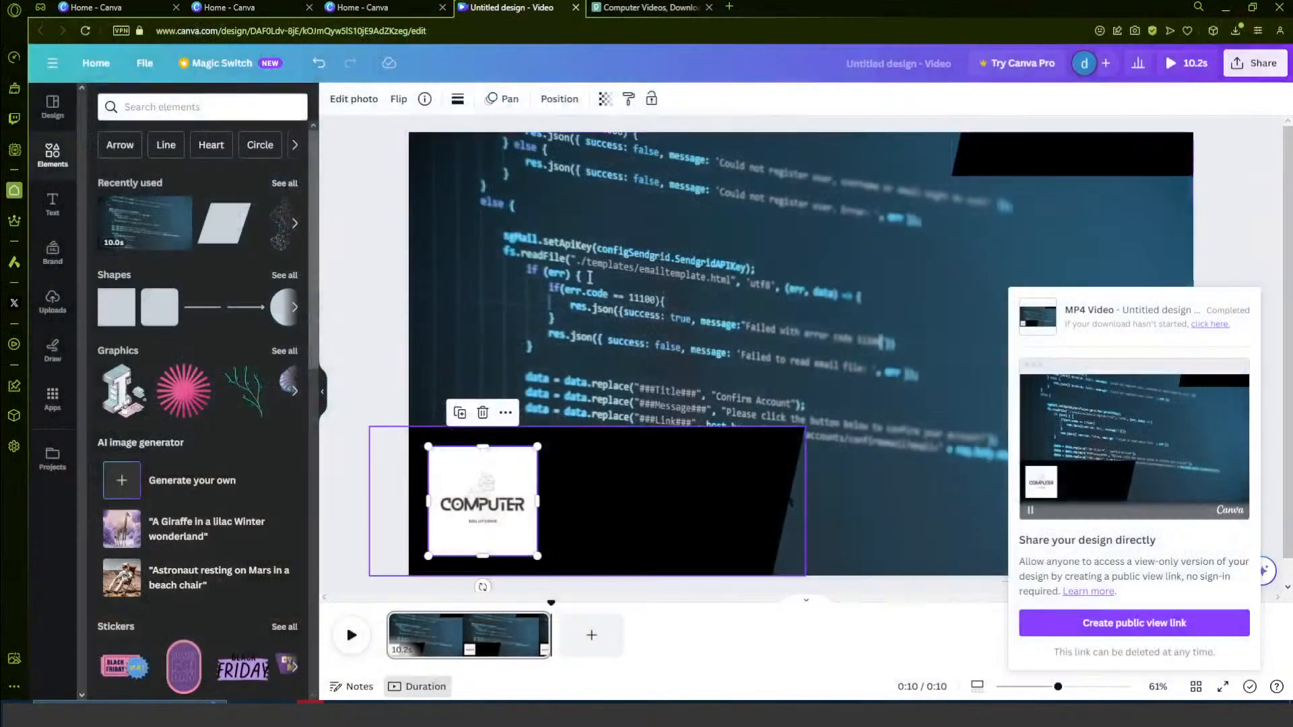
pyautogui.click(924, 648)
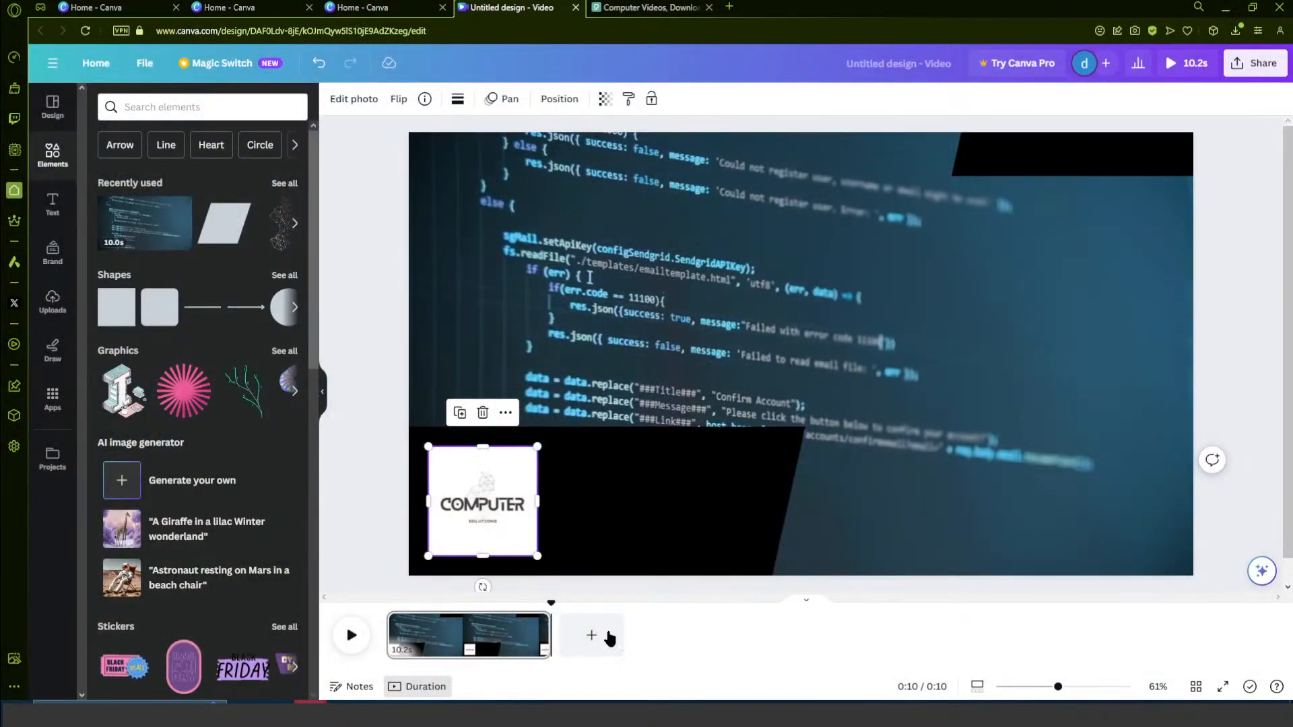
# - Close the video design, create a blank Instagram Post (Square) from the social media designs and dismiss the scheduling tip
pyautogui.moveTo(540, 606); pyautogui.dragTo(364, 601)
pyautogui.middleClick(480, 12)
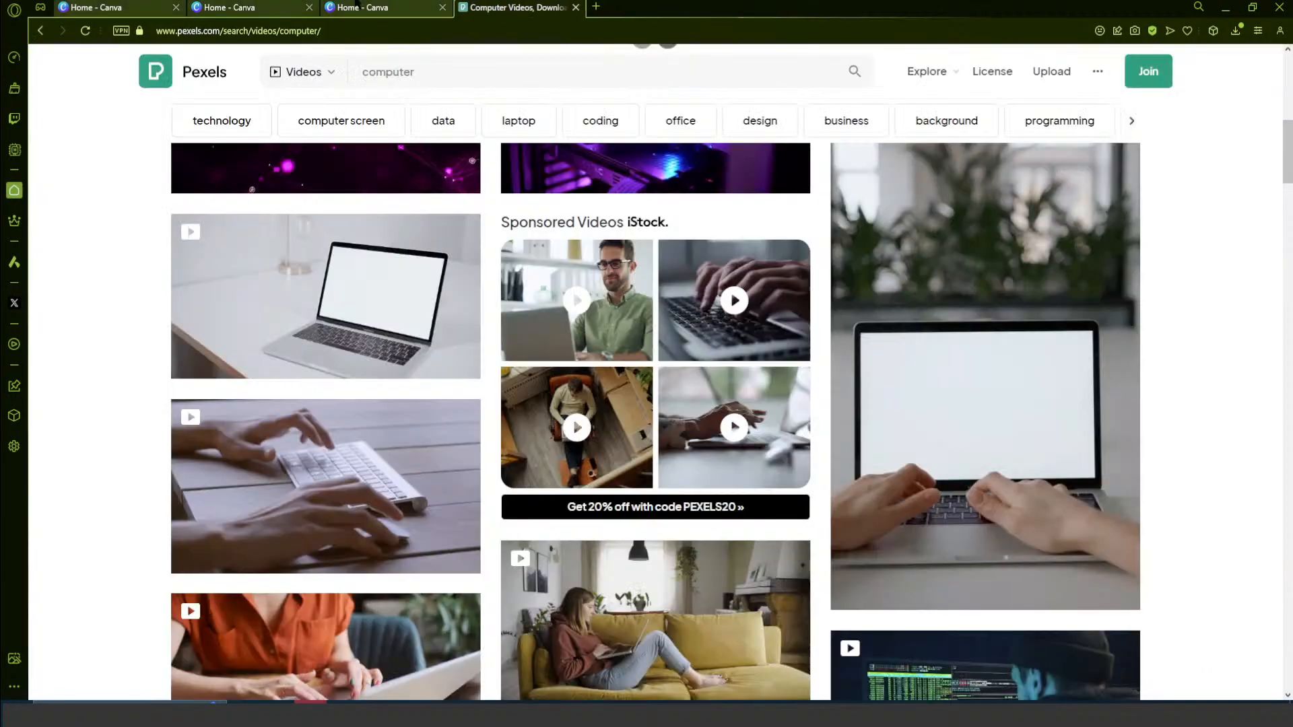
pyautogui.click(350, 9)
pyautogui.click(738, 235)
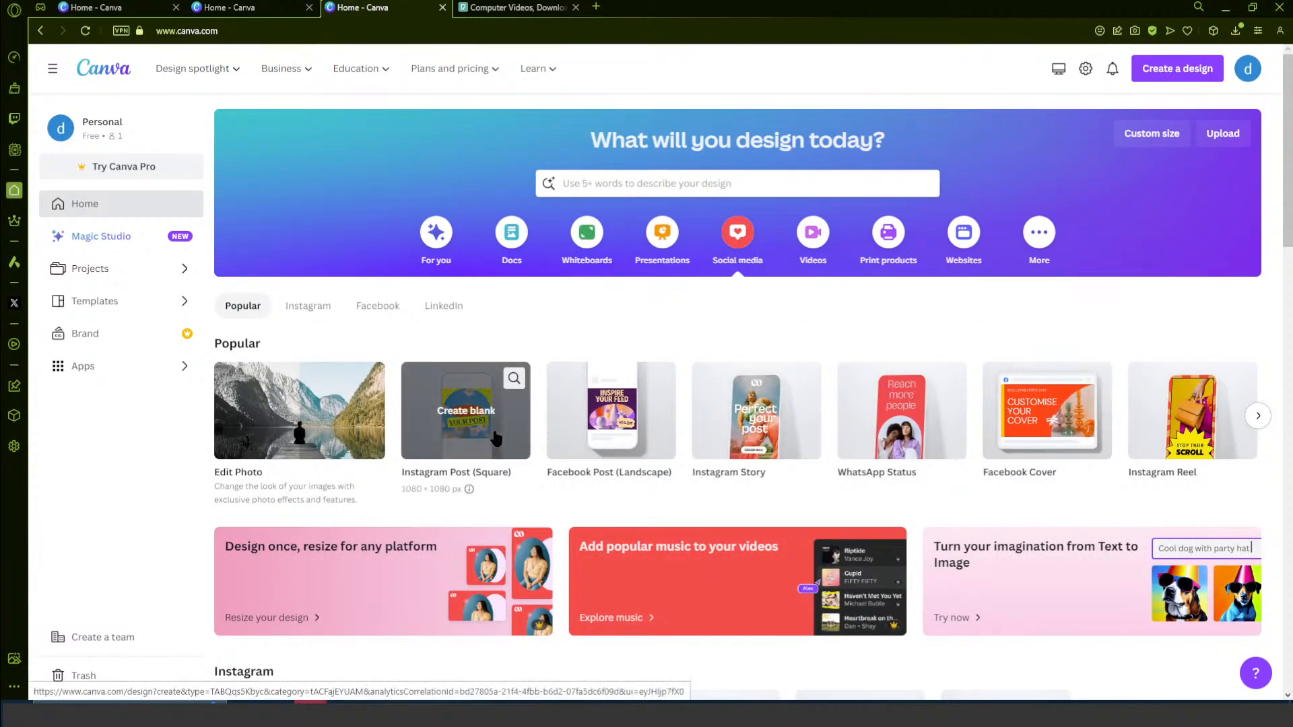
pyautogui.click(465, 411)
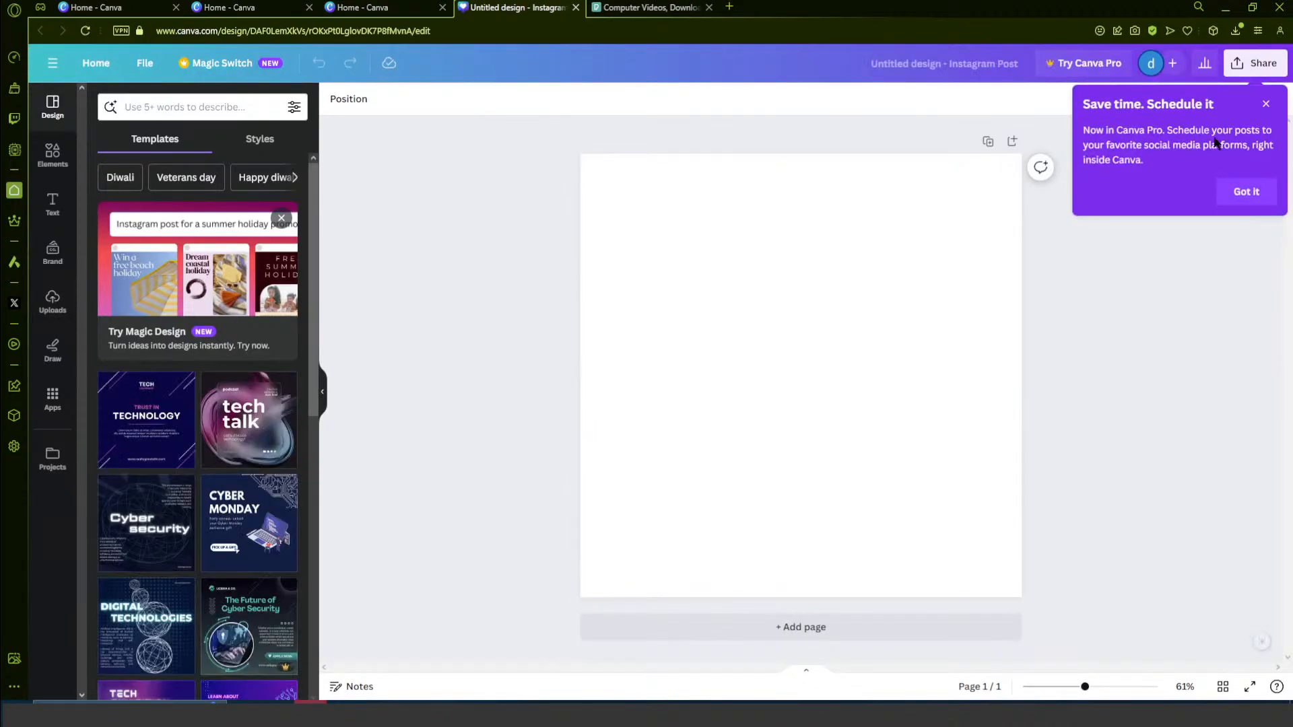
pyautogui.click(1270, 106)
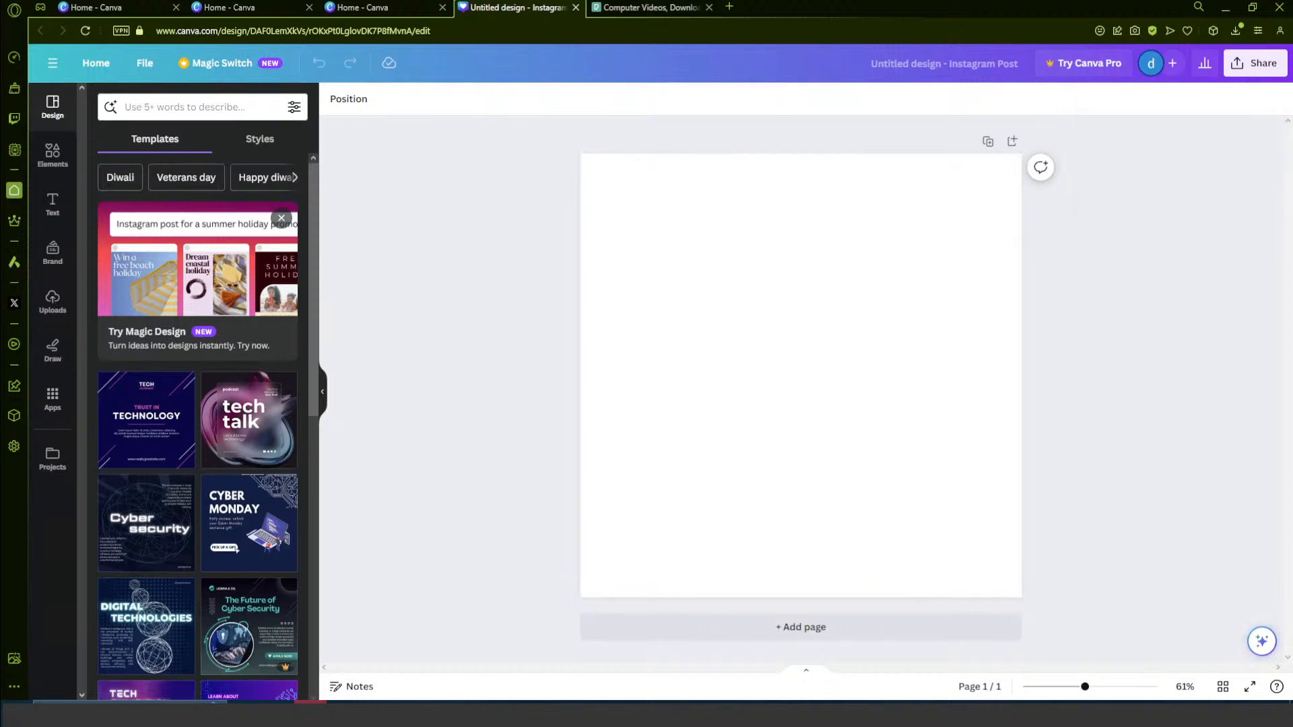
# - Open the AI image generator and enter the prompt "Auto mechanic working on a computer that is up on a lift"
pyautogui.click(52, 155)
pyautogui.scroll(-1, 231, 360)
pyautogui.scroll(-3, 231, 361)
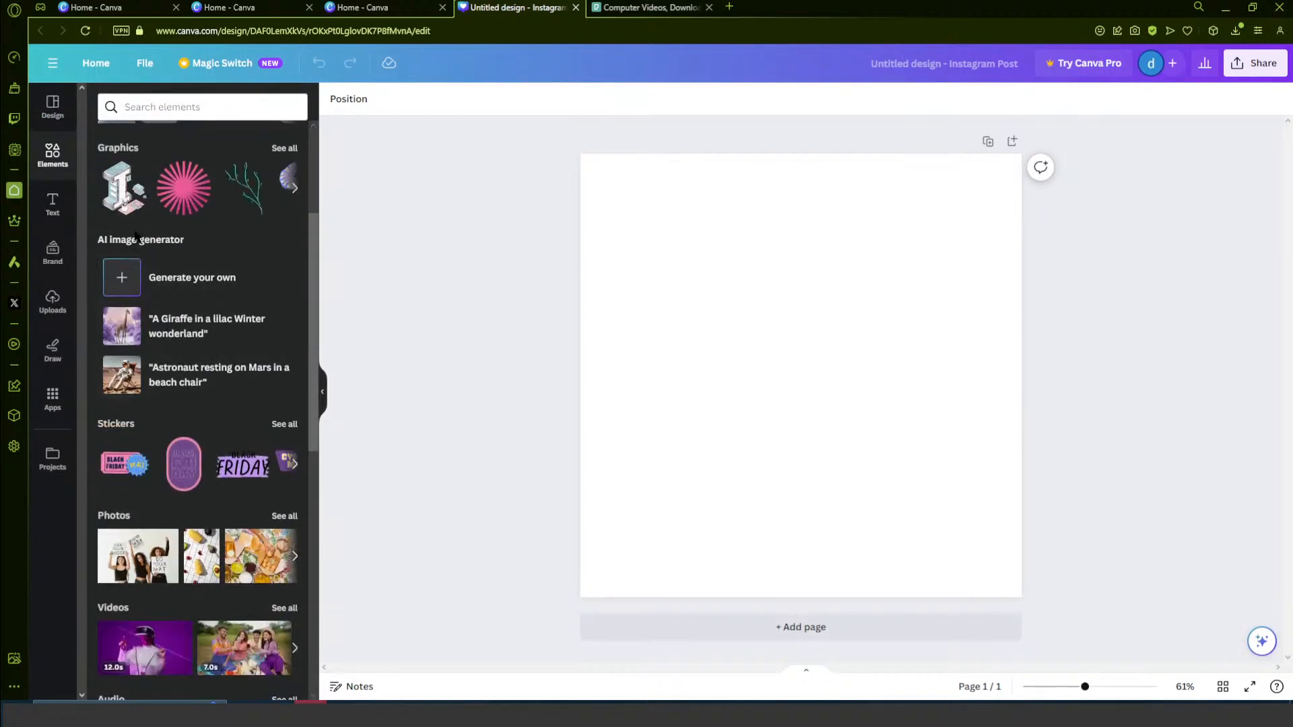
pyautogui.click(191, 277)
pyautogui.click(203, 259)
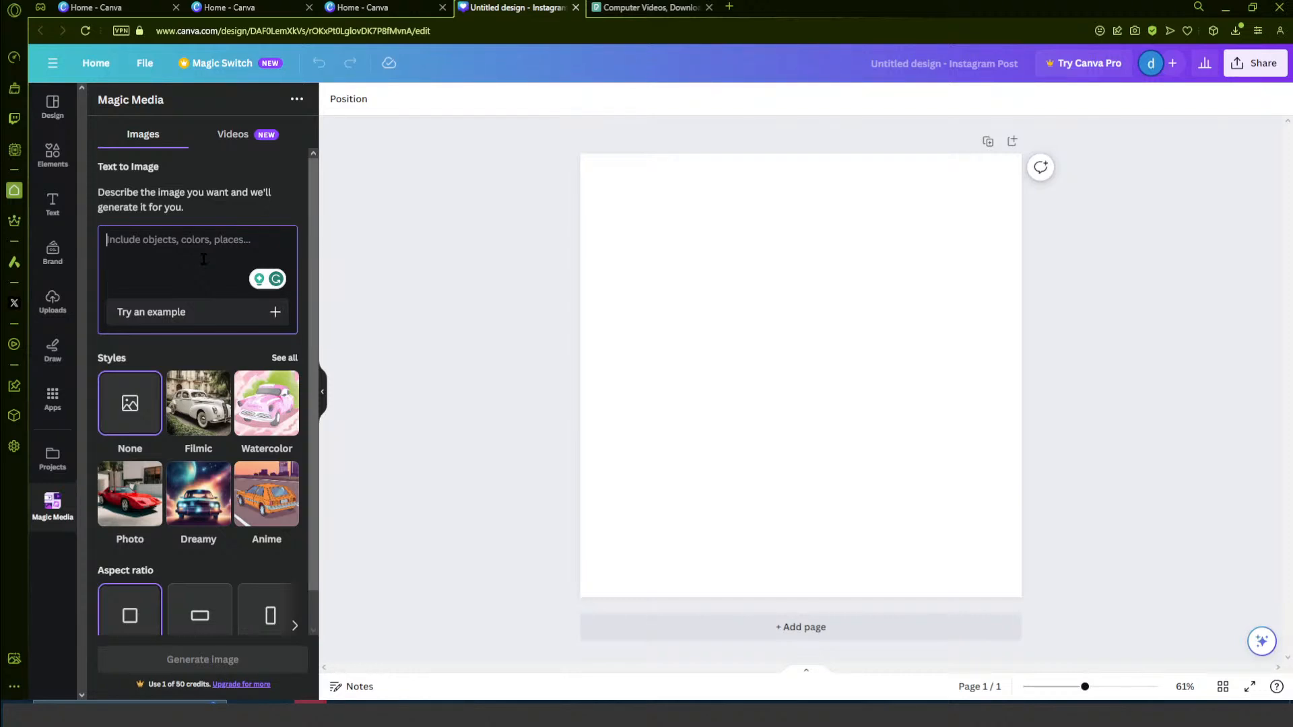
pyautogui.write('Auto')
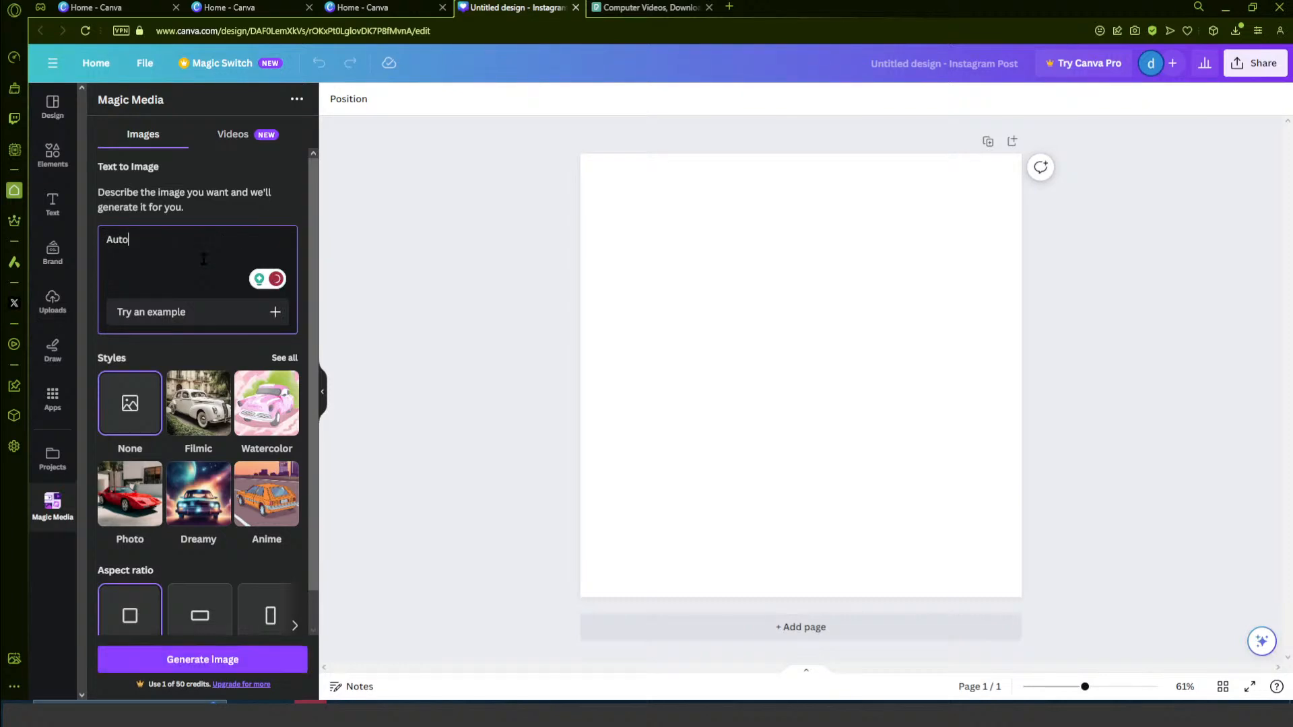
pyautogui.write(' mechanic working on a computer')
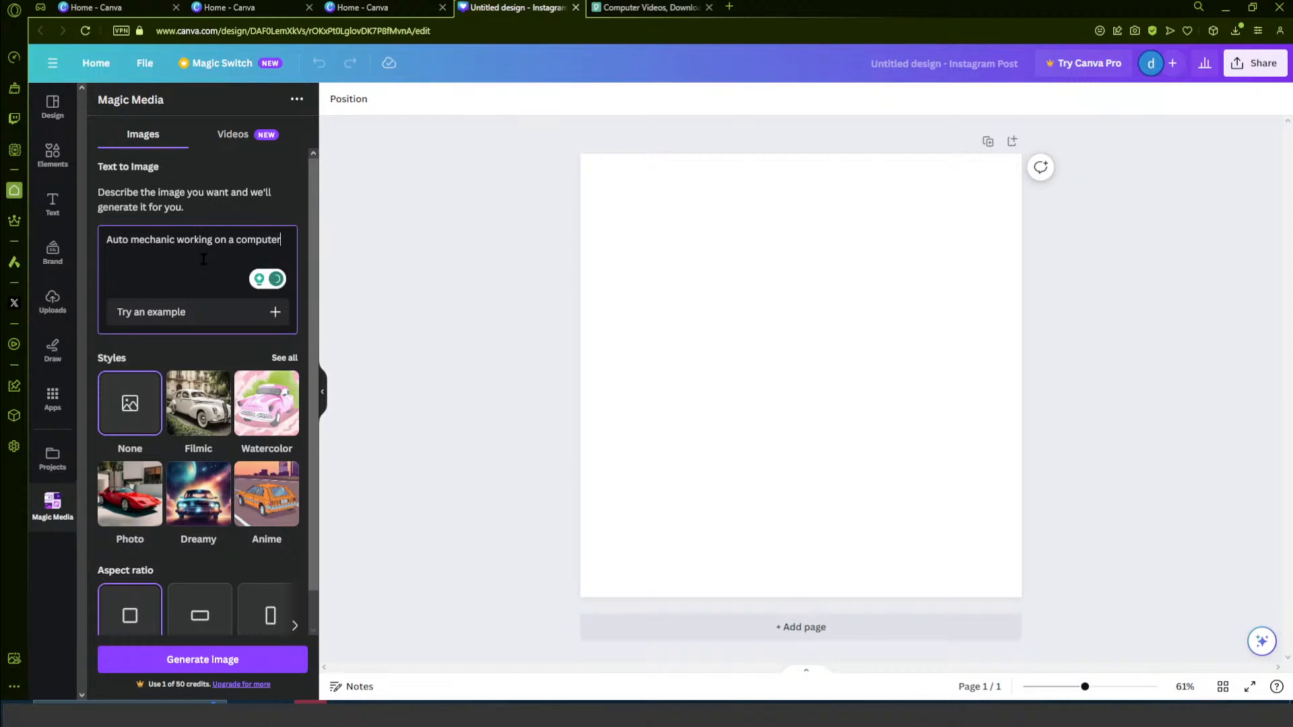
pyautogui.write(' that is up on a lift')
# - Choose the Filmic style with the square aspect ratio and generate images from the prompt
pyautogui.scroll(-1, 111, 356)
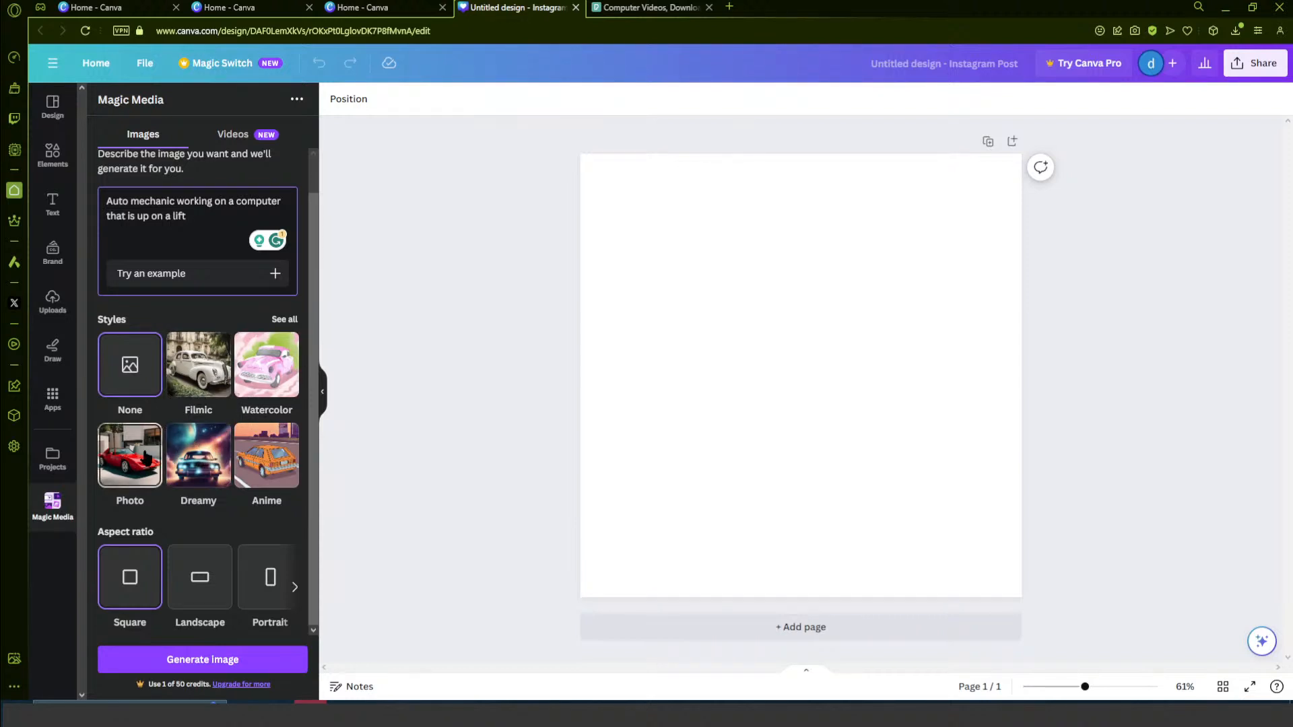
pyautogui.click(194, 392)
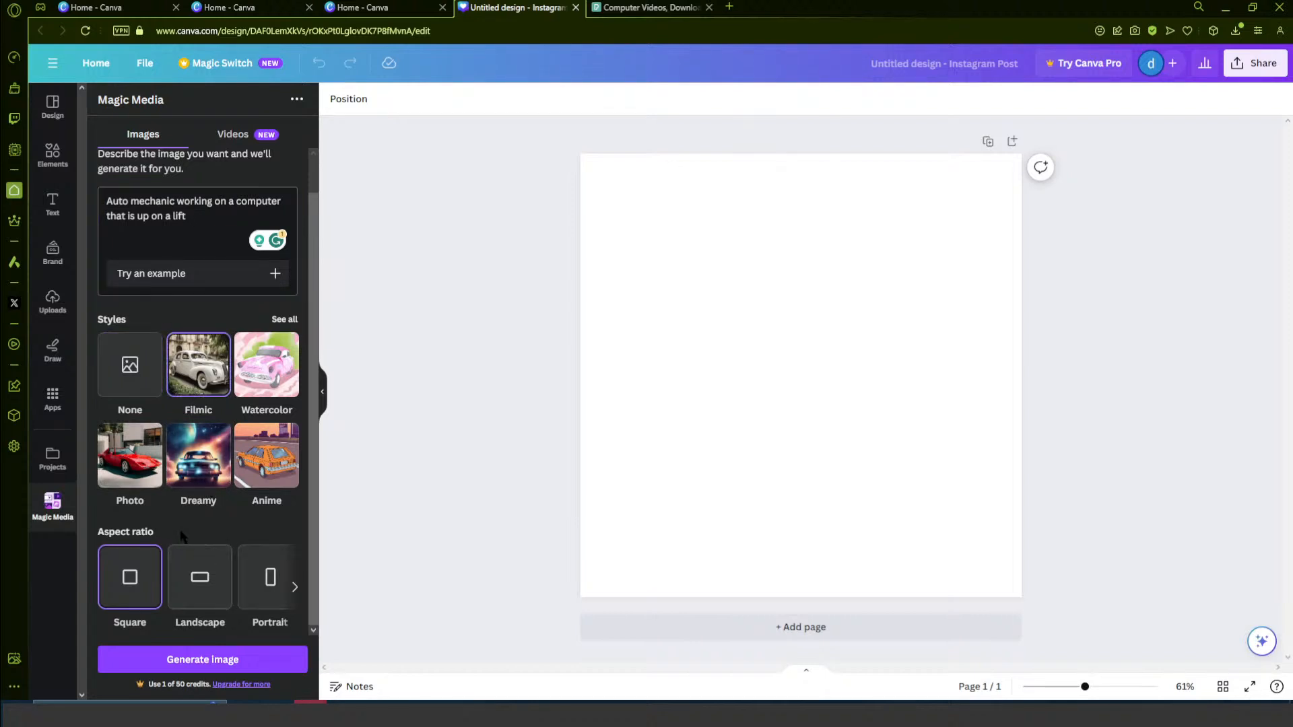
pyautogui.click(194, 658)
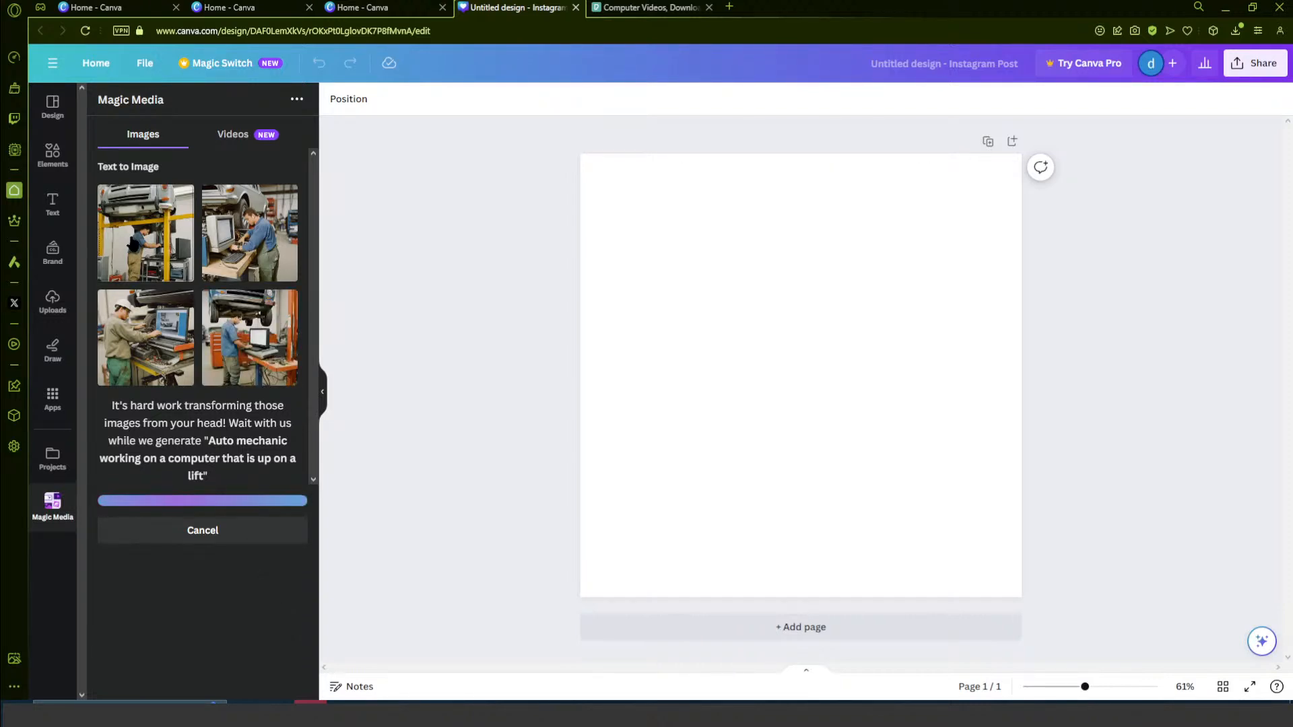
# - Add the generated image of the mechanic in a white hard hat and enlarge it to fill the page
pyautogui.click(154, 329)
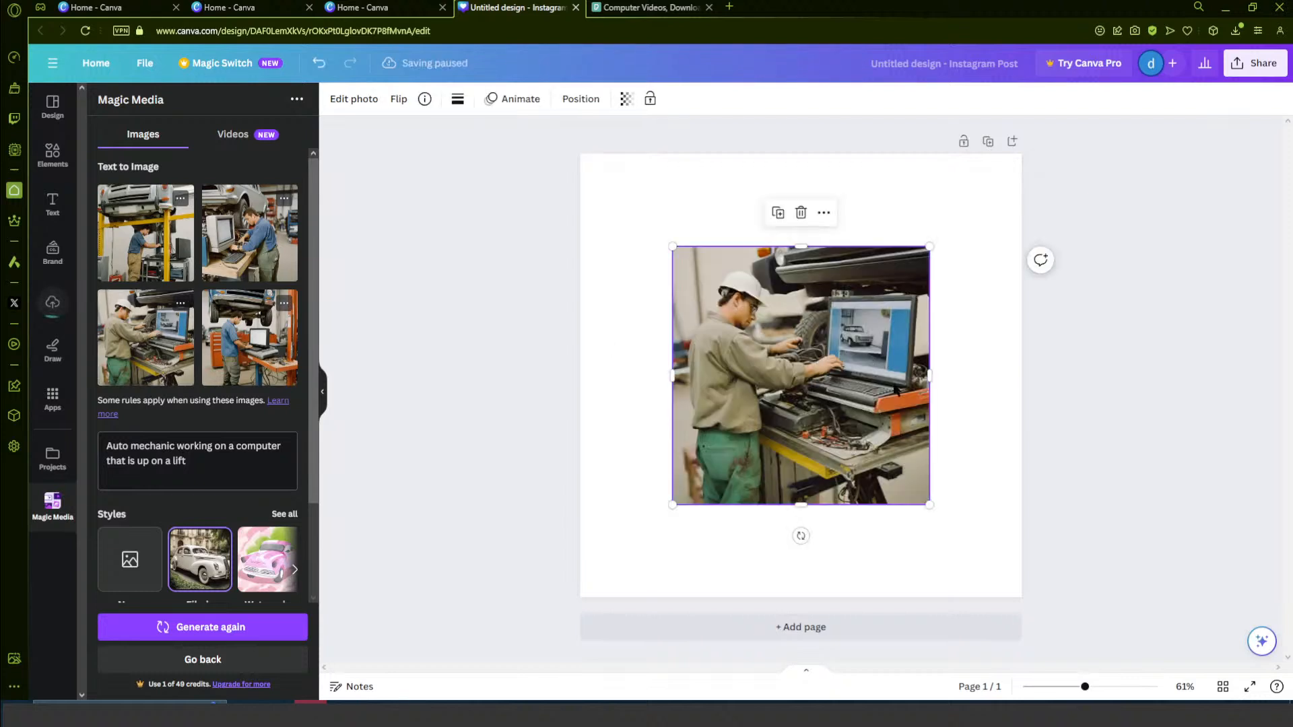
pyautogui.moveTo(671, 246); pyautogui.dragTo(580, 154)
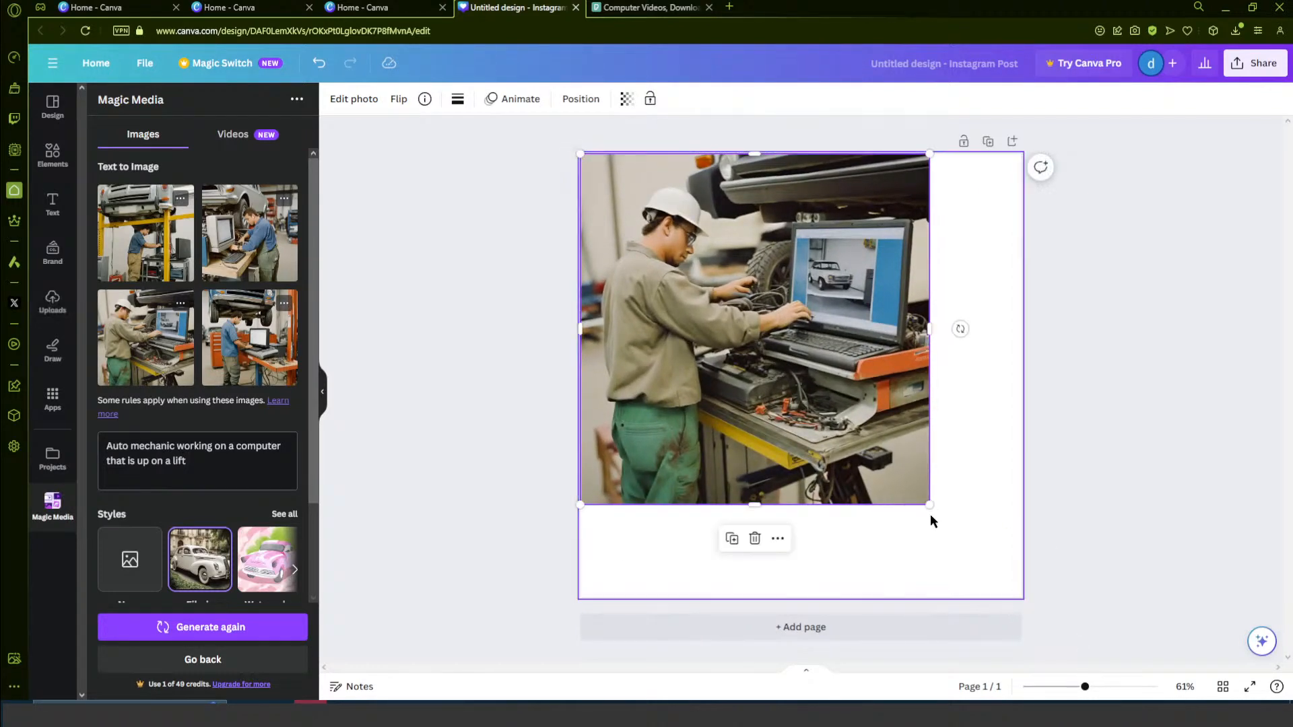
pyautogui.moveTo(930, 504); pyautogui.dragTo(1018, 594)
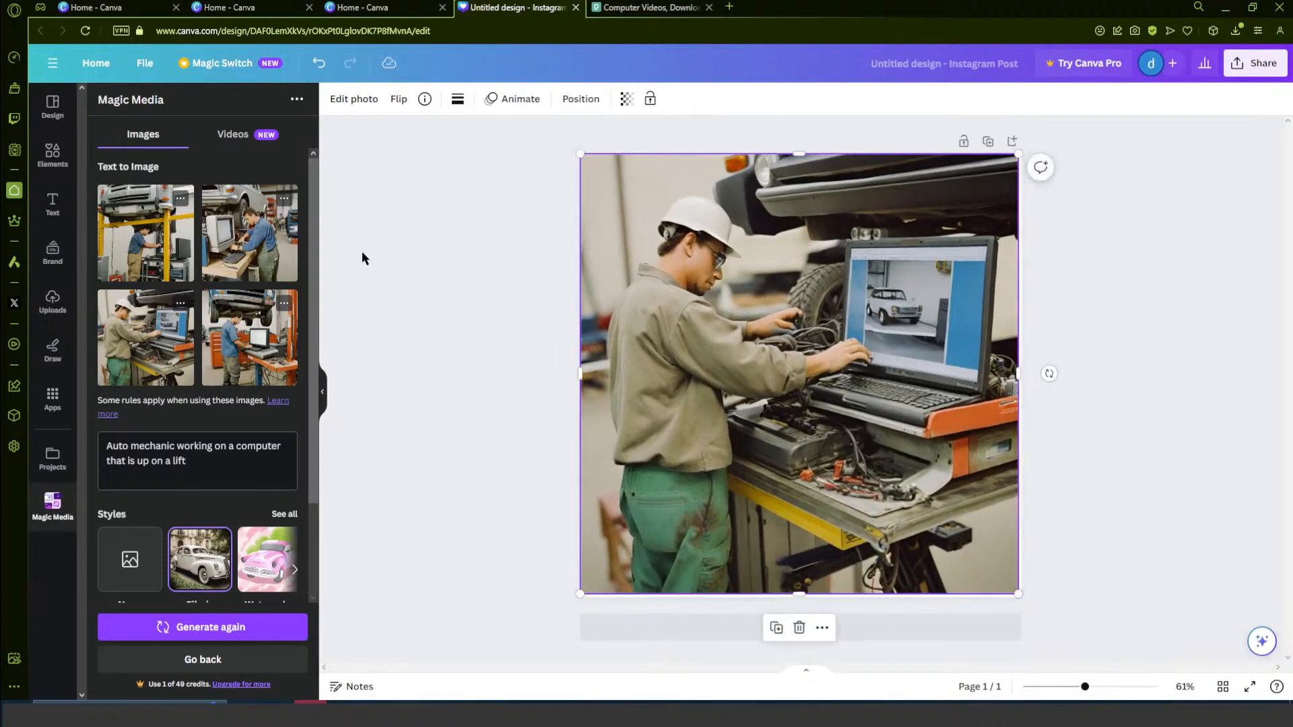
# - Replace "working on" with "fixing" in the image prompt and generate a new set of images
pyautogui.moveTo(174, 443); pyautogui.dragTo(226, 446)
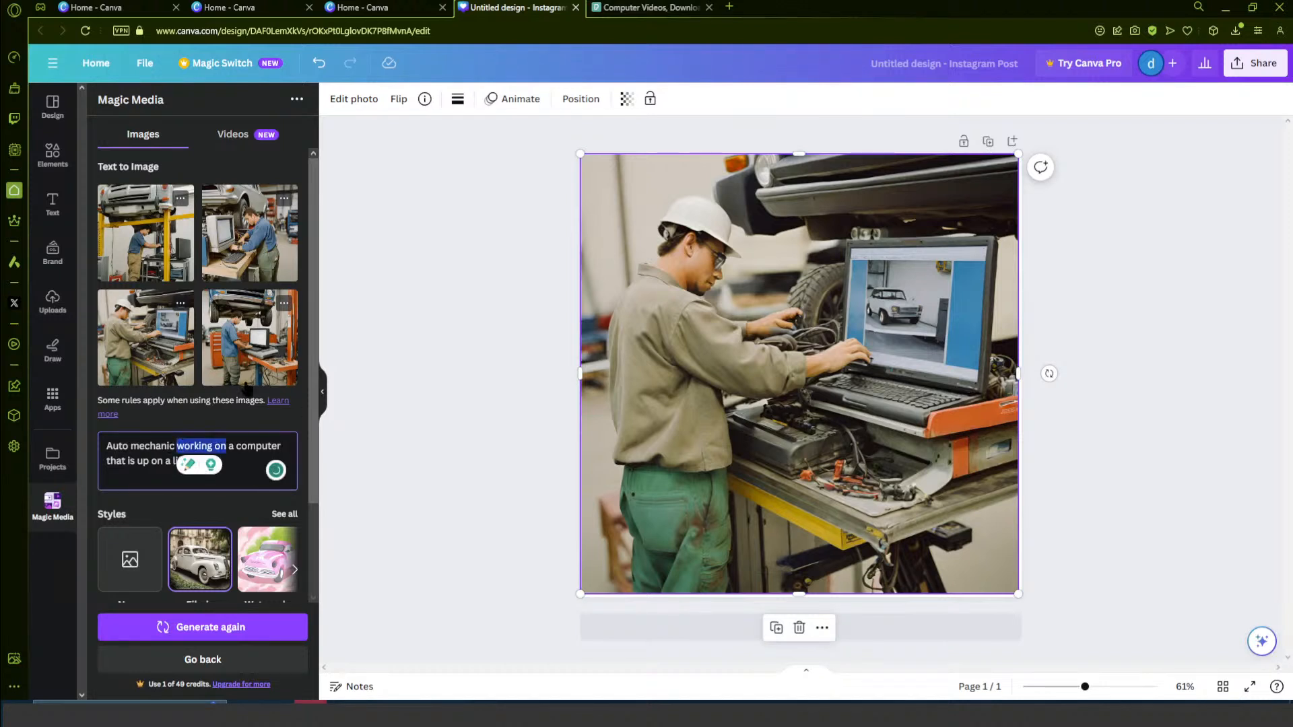
pyautogui.write('fixing')
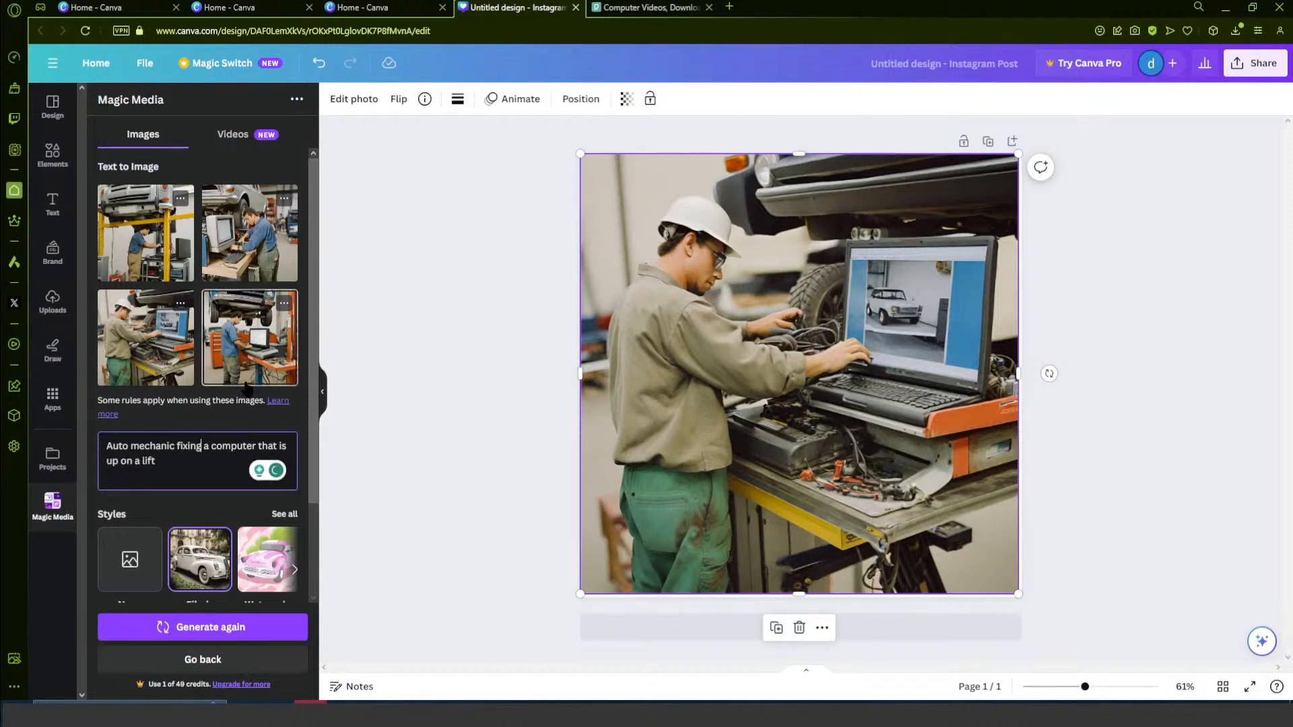
pyautogui.click(166, 625)
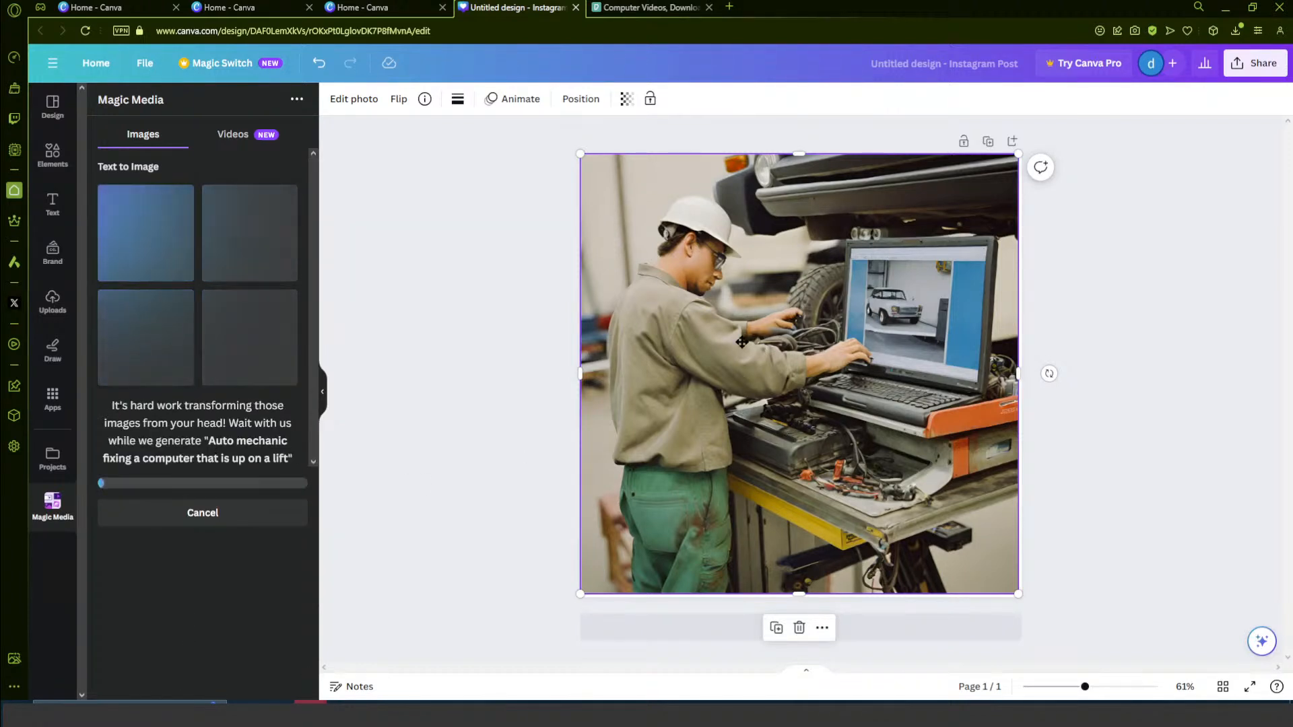
# - Replace the hard-hat mechanic image with the new one of the man in a sleeveless shirt, enlarged to fill the page
pyautogui.moveTo(761, 348); pyautogui.dragTo(610, 353)
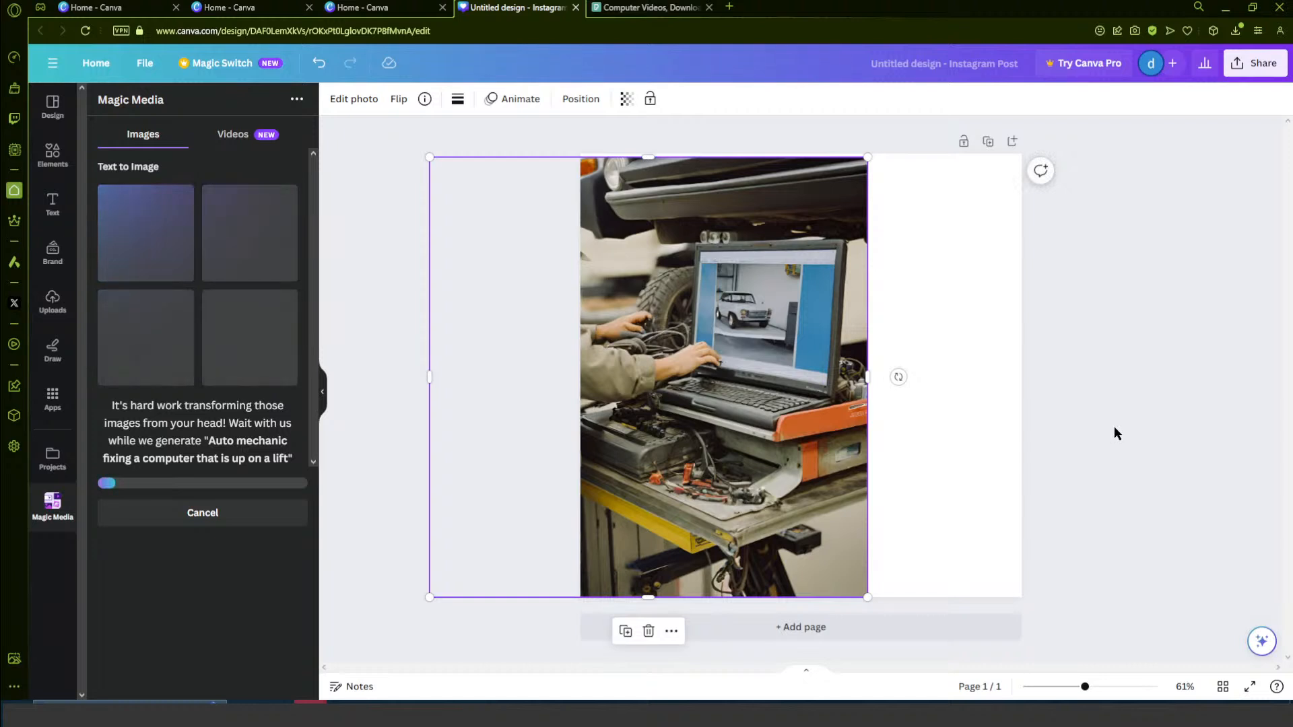
pyautogui.press('Delete')
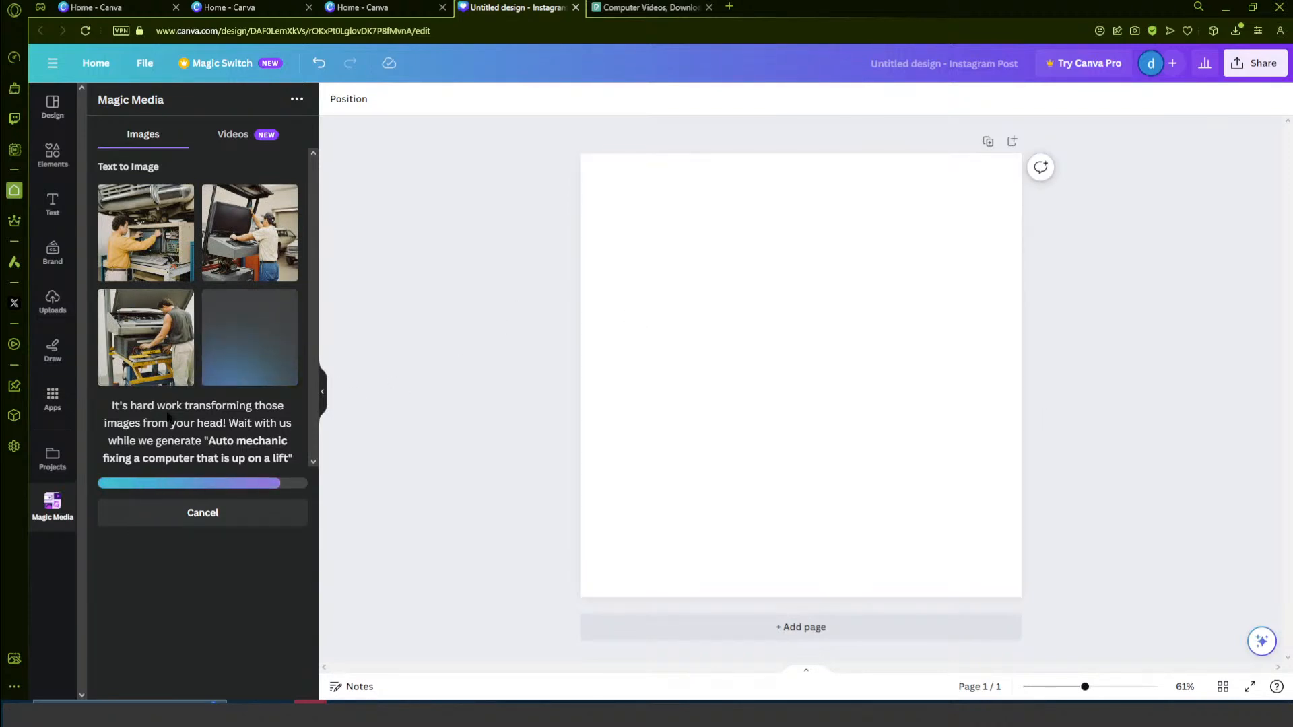
pyautogui.click(166, 365)
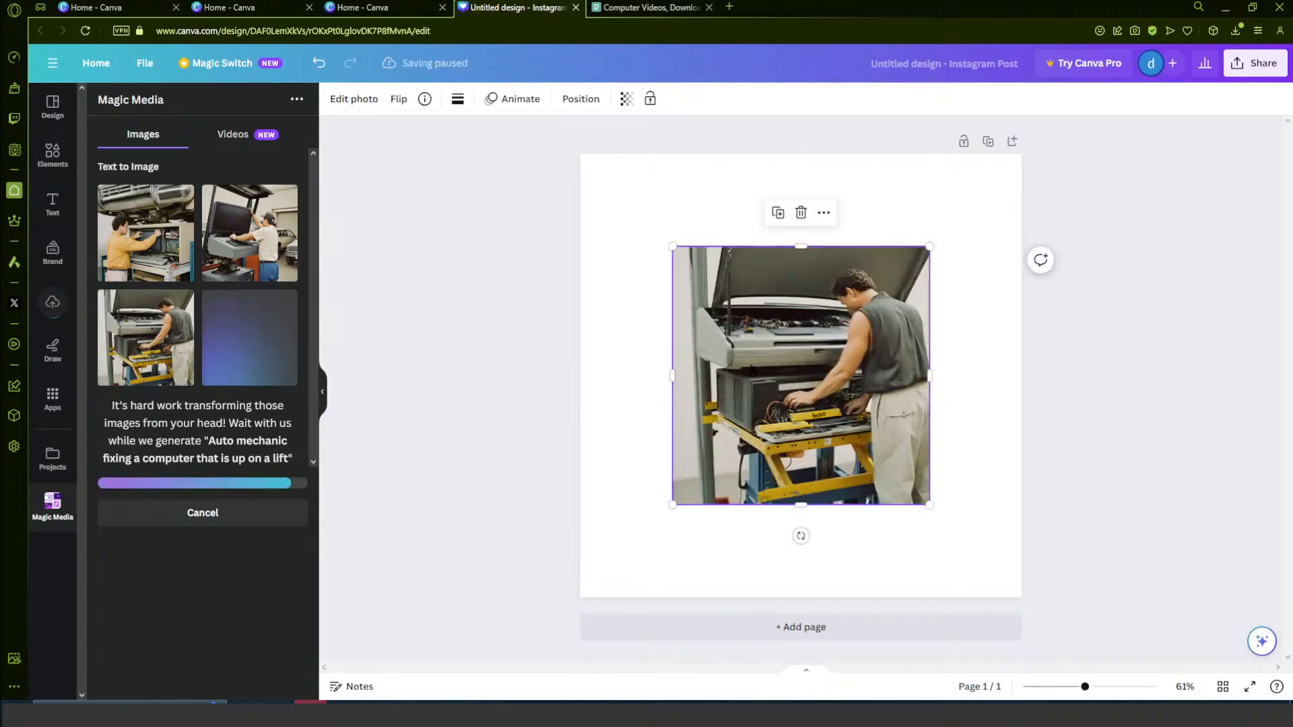
pyautogui.moveTo(672, 247); pyautogui.dragTo(579, 153)
pyautogui.moveTo(927, 501); pyautogui.dragTo(1022, 598)
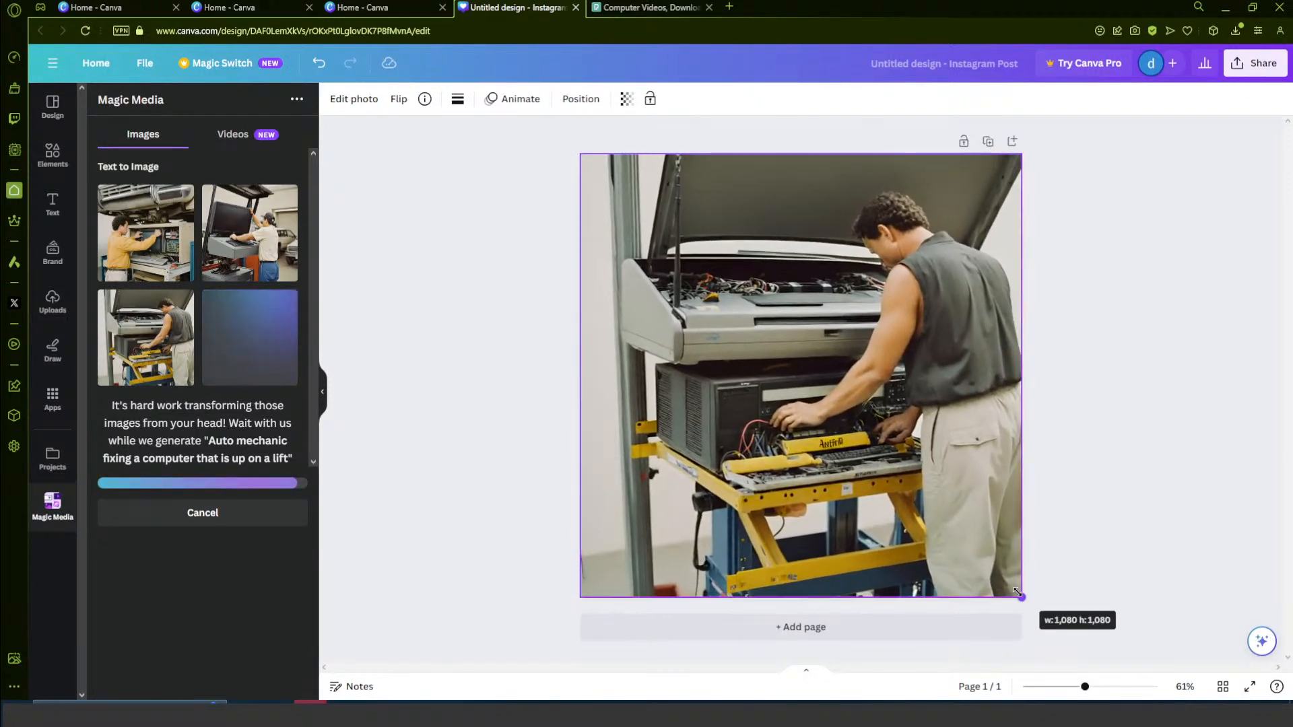
# - Add the generated image of the mechanic in a yellow shirt and enlarge it to cover the whole page
pyautogui.click(148, 229)
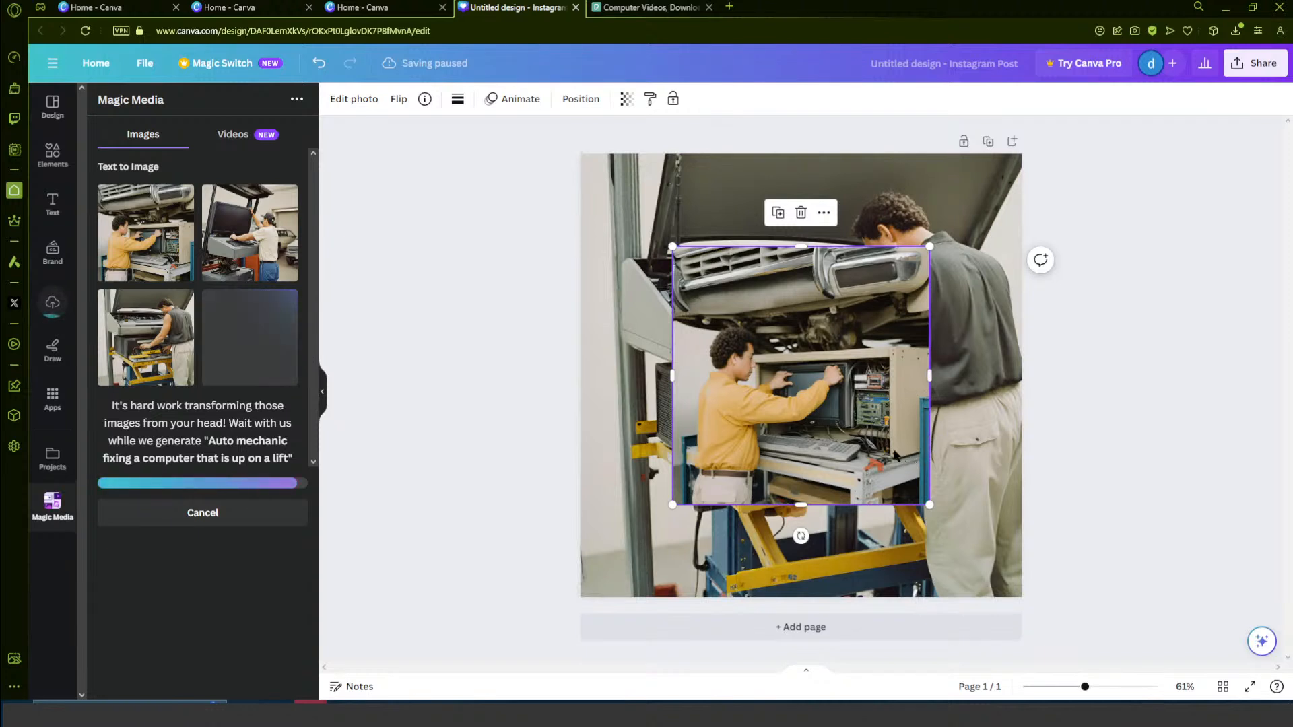
pyautogui.moveTo(673, 247); pyautogui.dragTo(580, 154)
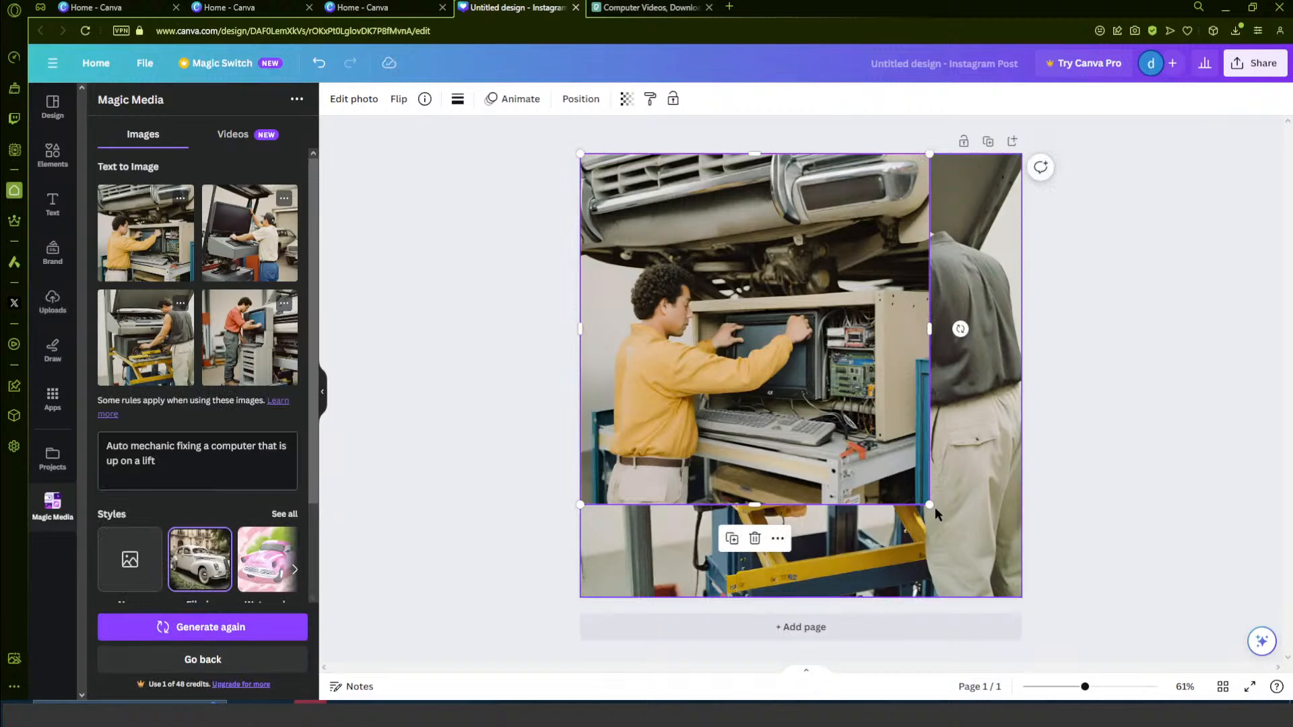
pyautogui.moveTo(930, 506); pyautogui.dragTo(1029, 576)
pyautogui.moveTo(1030, 580); pyautogui.dragTo(1030, 580)
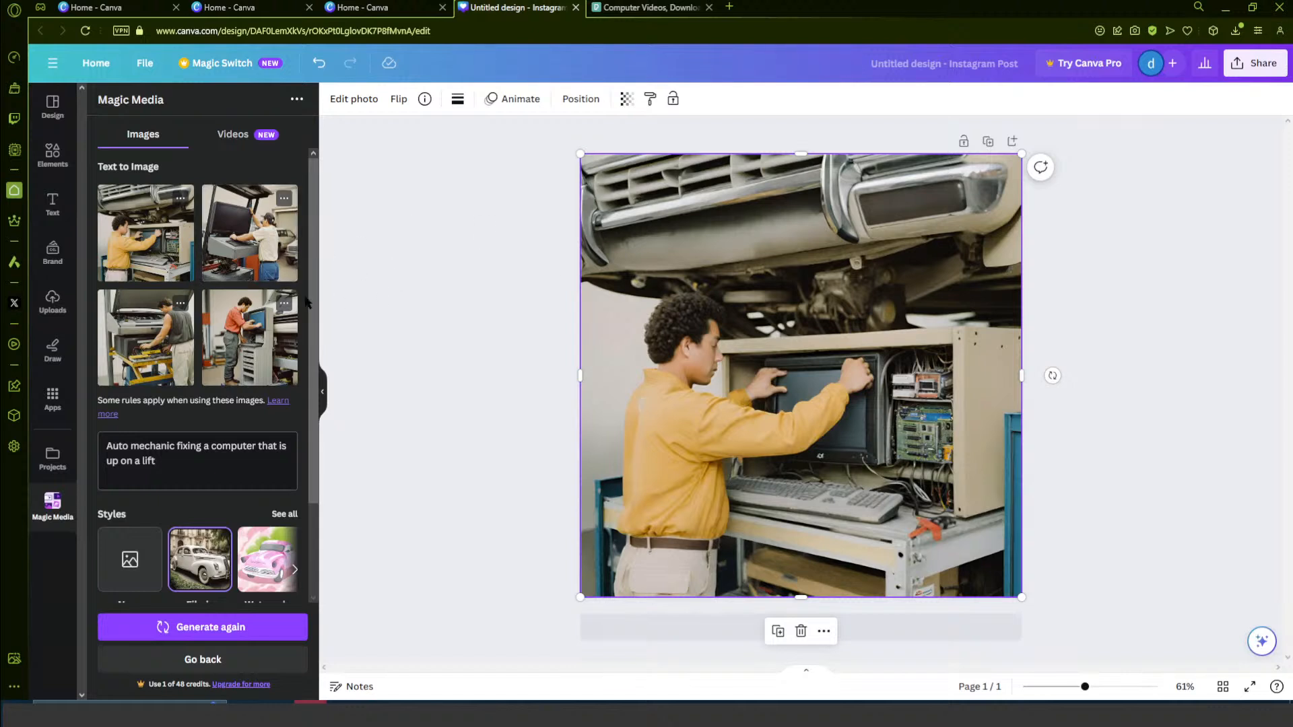
pyautogui.click(1244, 80)
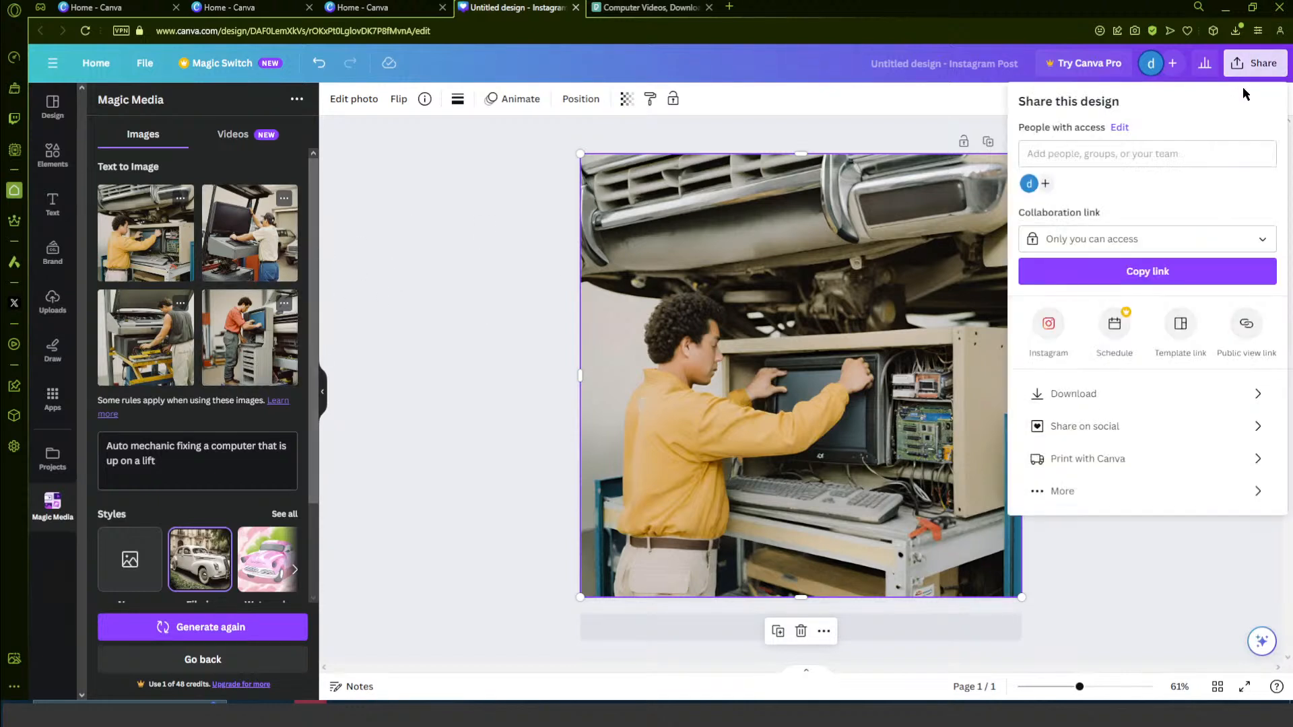
pyautogui.click(377, 470)
# - Apply the black-and-white Noir filter to the image of the mechanic in the yellow shirt
pyautogui.click(762, 376)
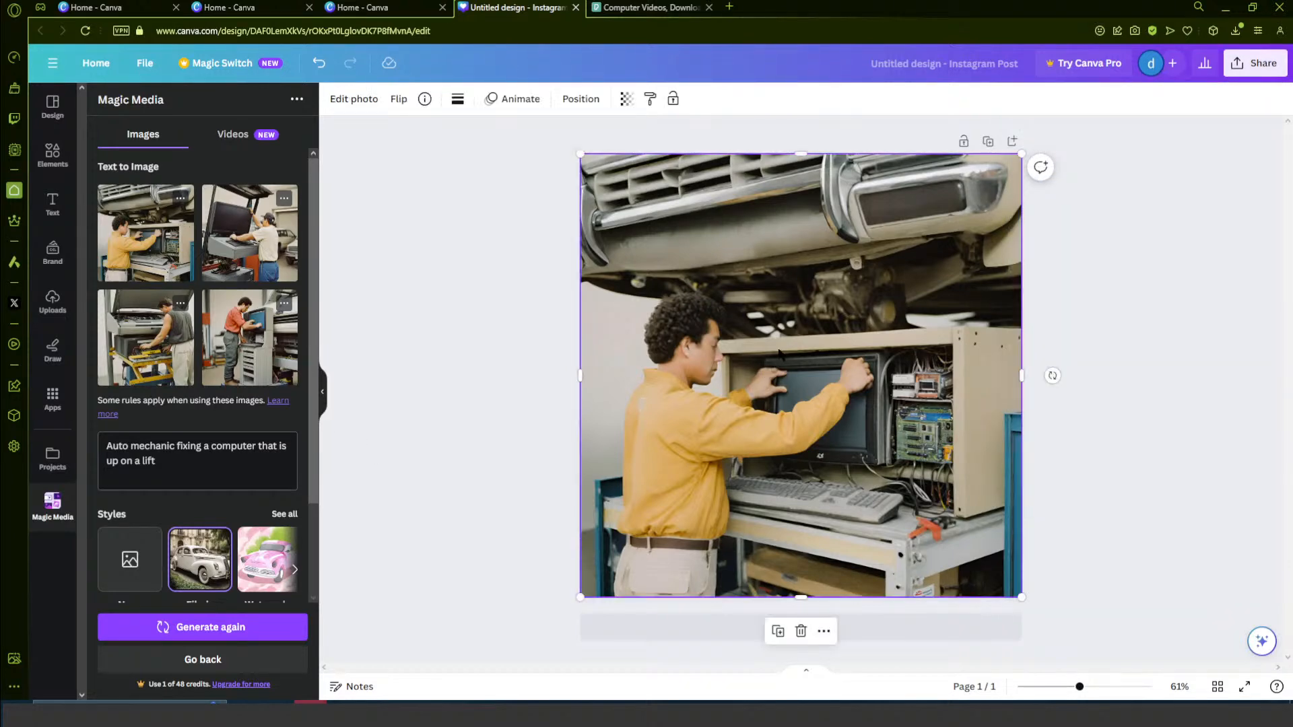
pyautogui.click(355, 99)
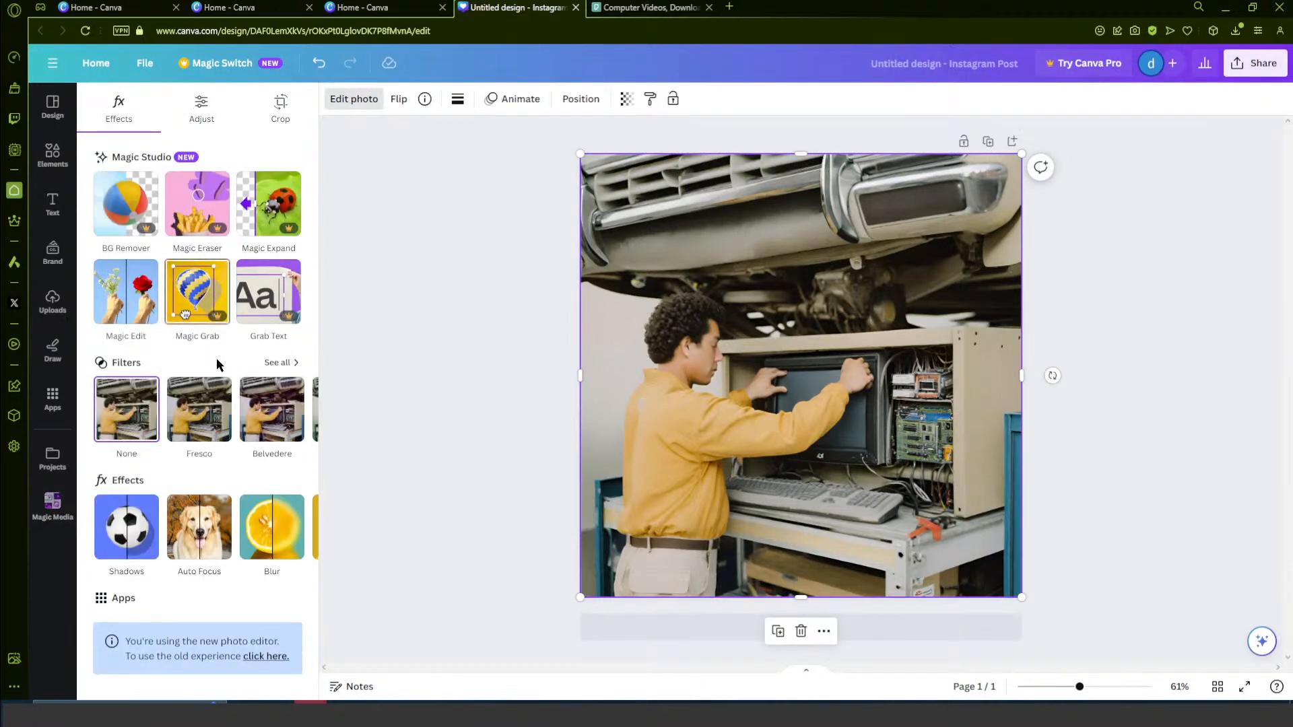
pyautogui.click(298, 408)
pyautogui.click(298, 408)
pyautogui.click(299, 408)
pyautogui.click(299, 409)
pyautogui.click(298, 408)
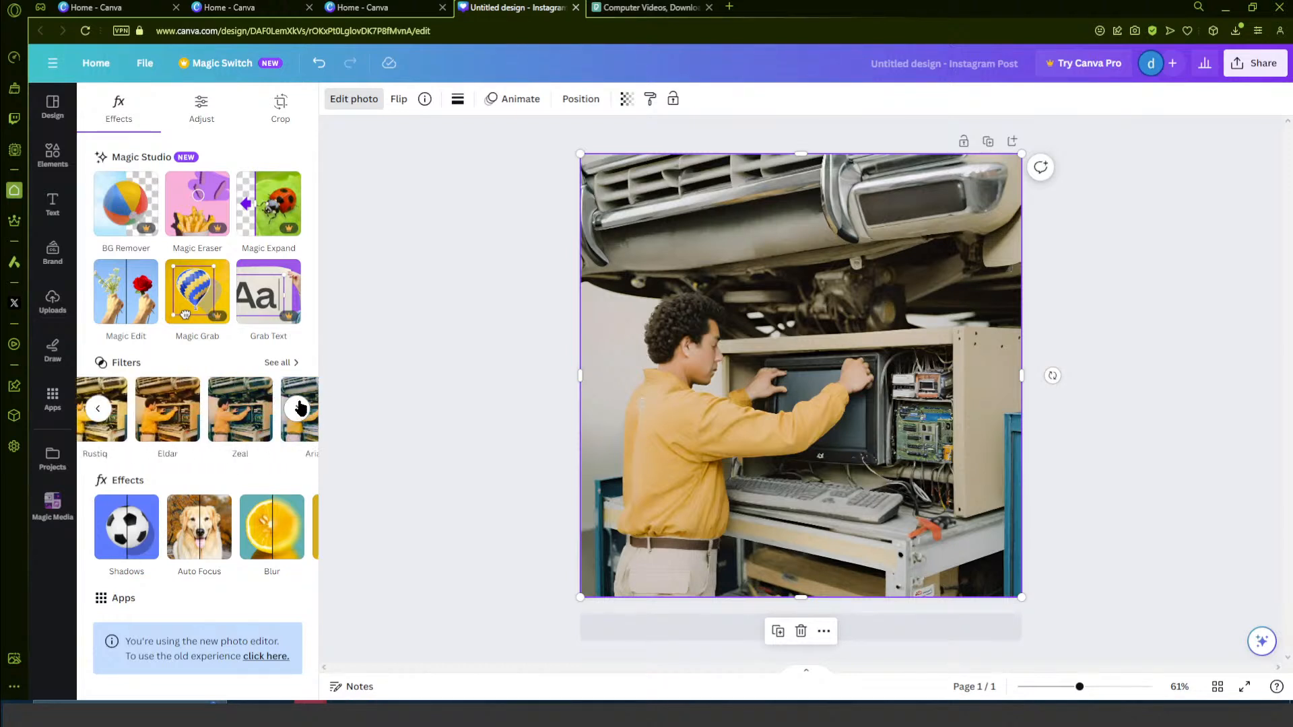
pyautogui.click(299, 409)
pyautogui.click(298, 408)
pyautogui.click(298, 409)
pyautogui.click(298, 409)
pyautogui.click(299, 409)
pyautogui.click(299, 409)
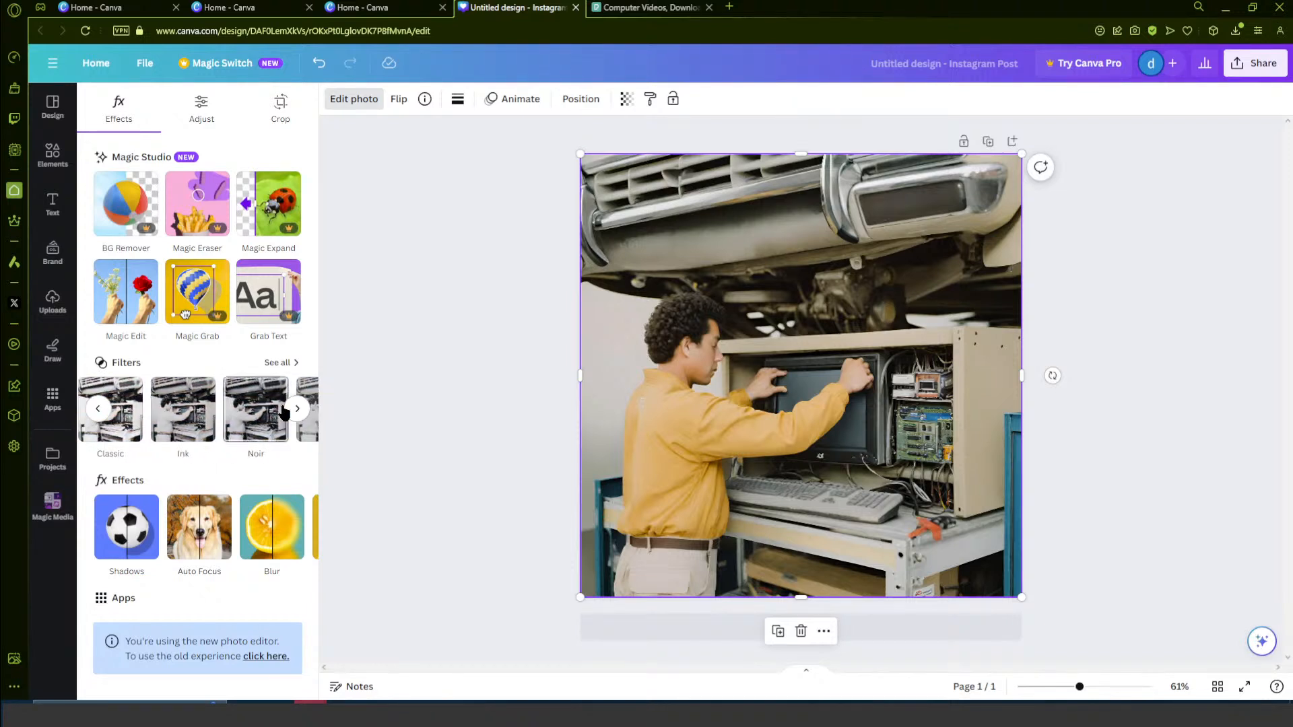
pyautogui.click(288, 430)
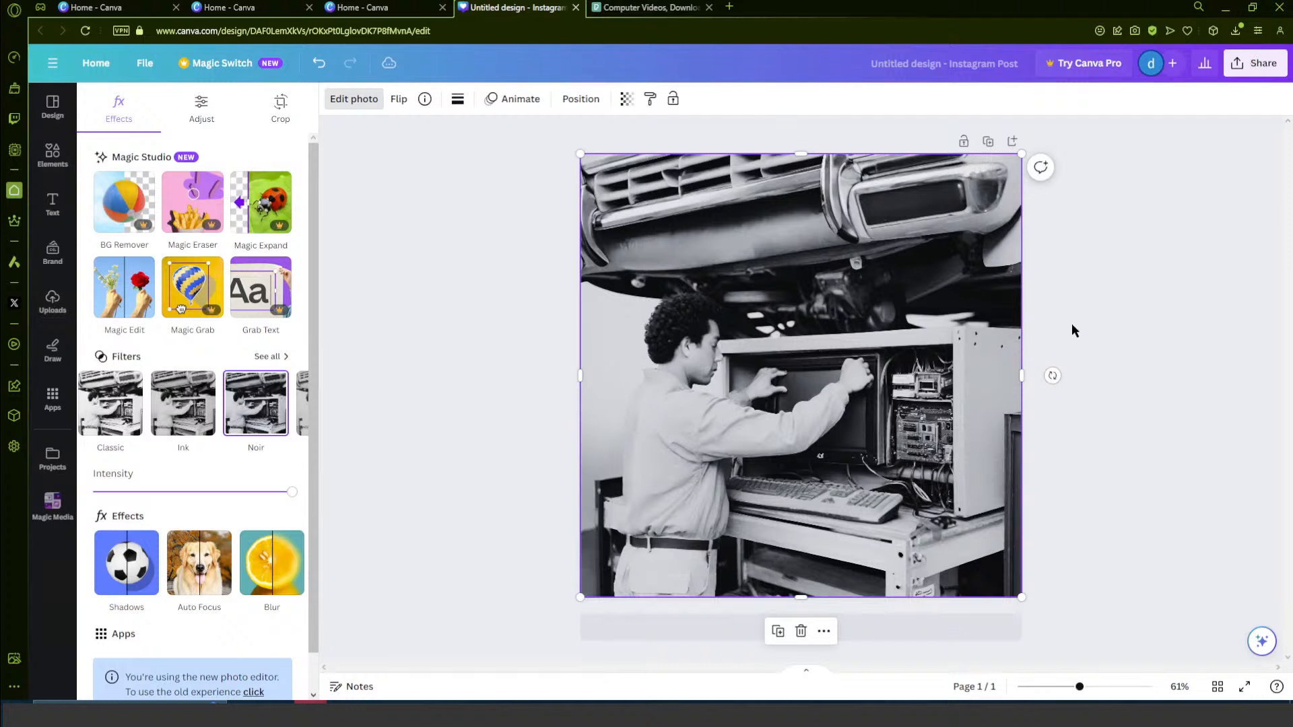
# - Download the Instagram post as a PNG and dismiss the completion notice
pyautogui.click(1255, 63)
pyautogui.click(1108, 392)
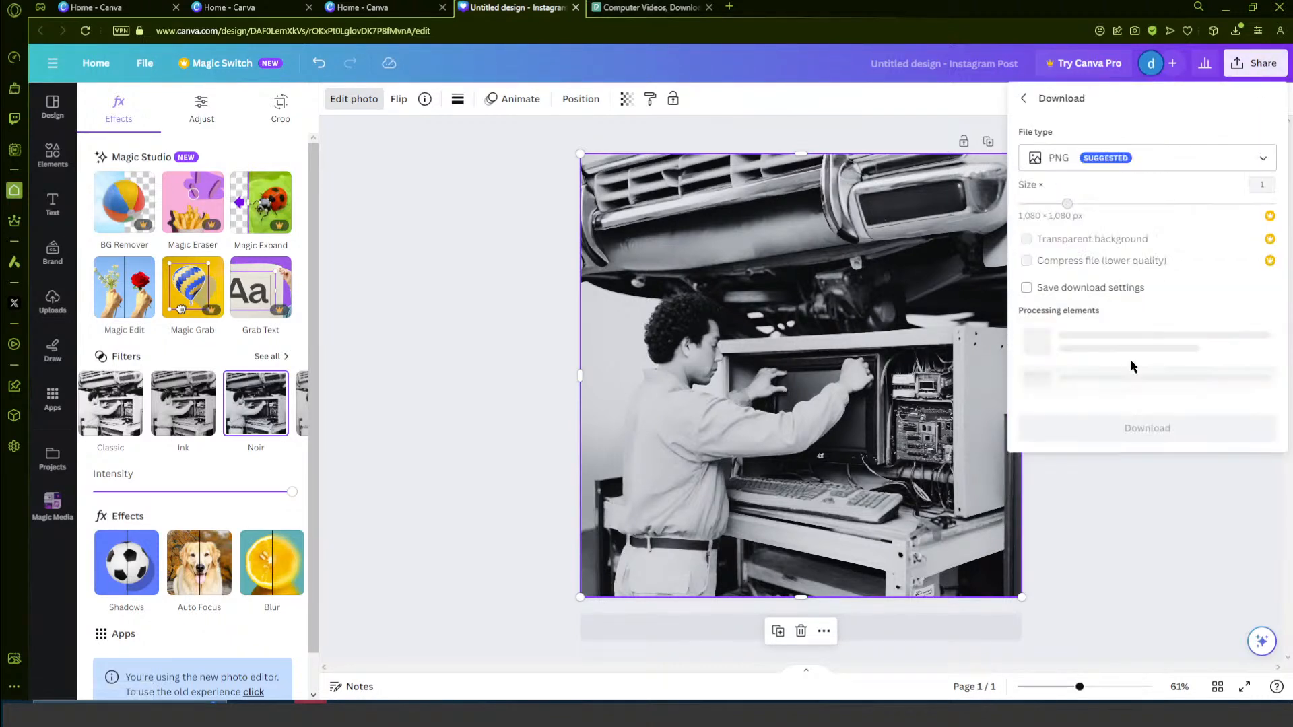
pyautogui.click(1159, 385)
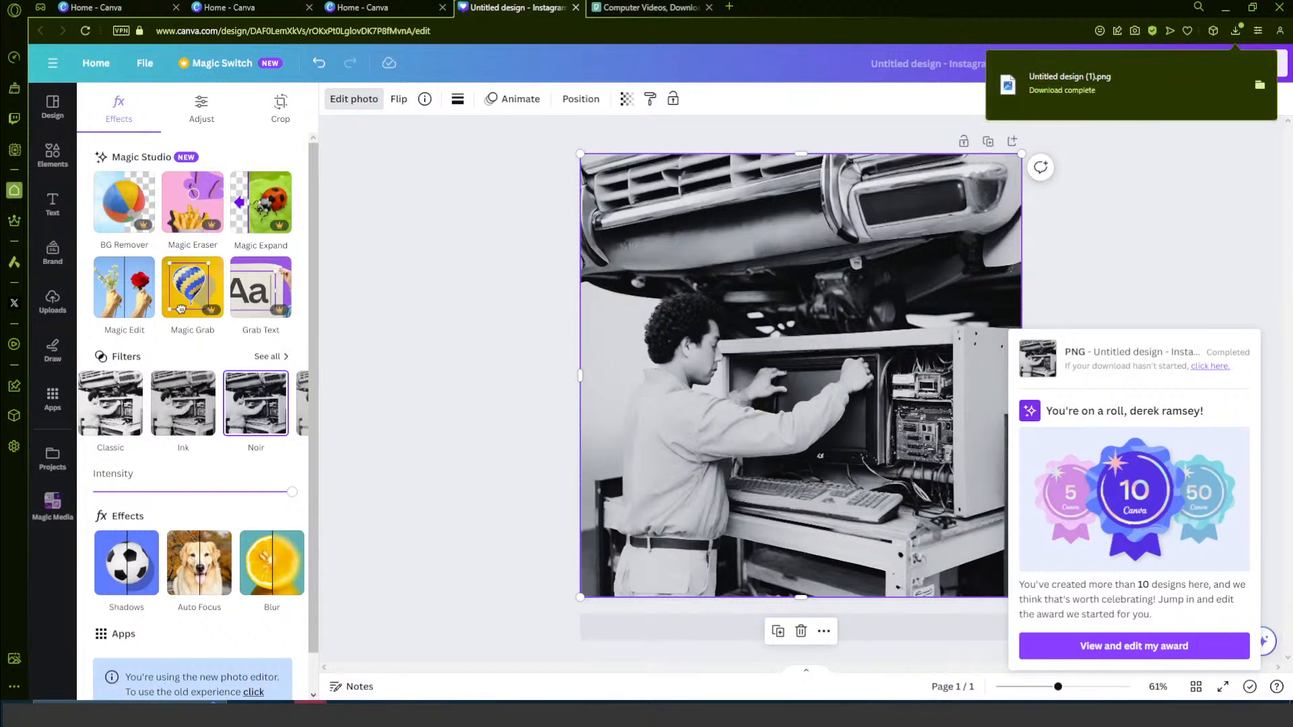
pyautogui.click(1156, 268)
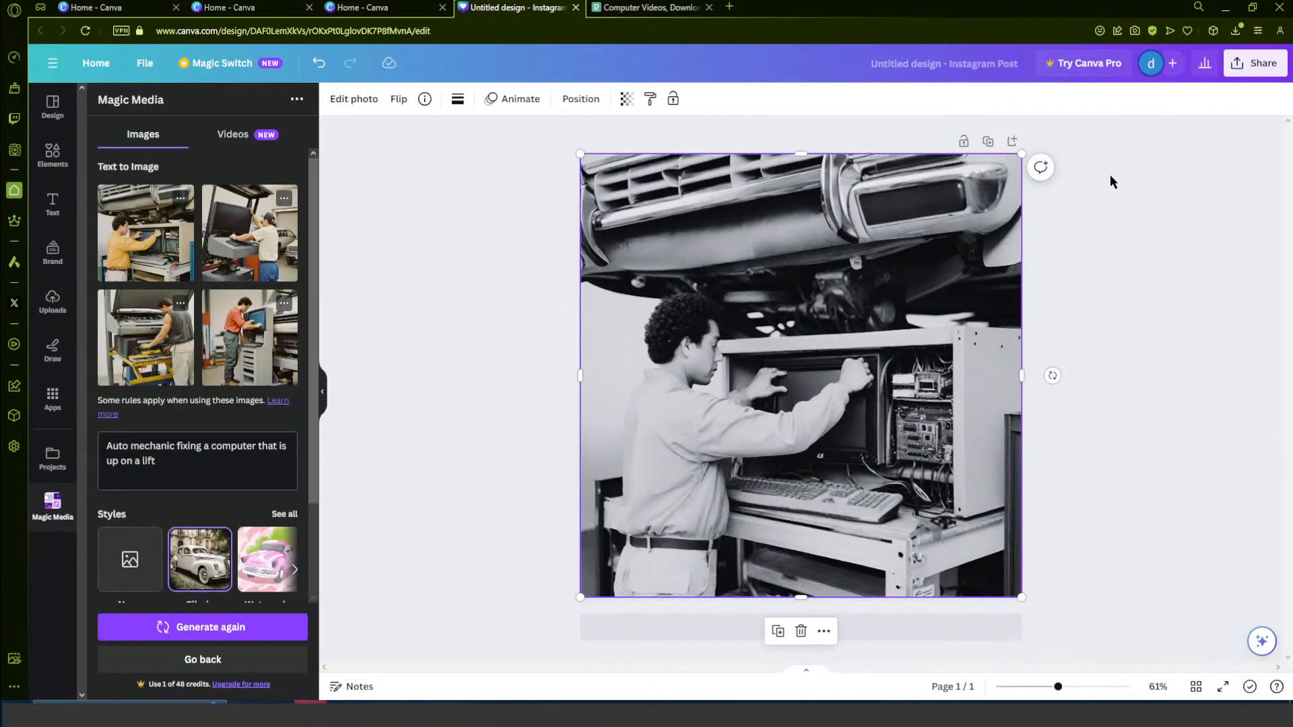